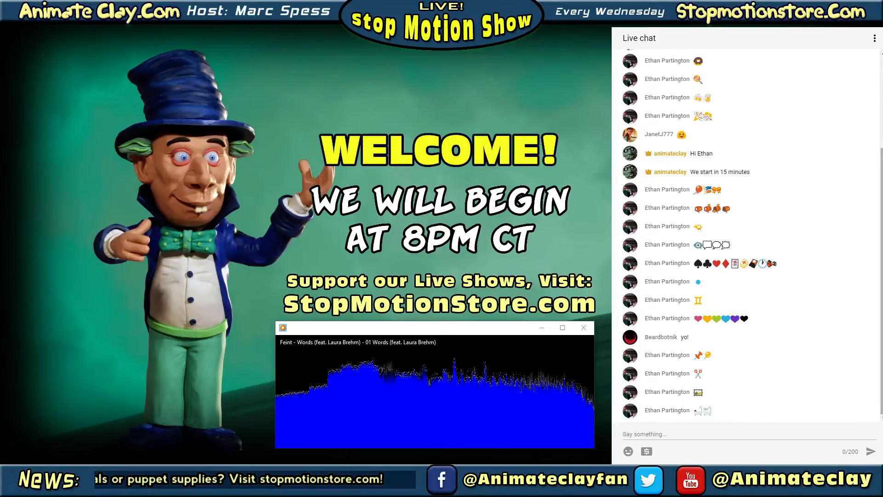
Step: Arrange the streaming software, YouTube stream page and music player windows side by side around the welcome screen
mouse_move(480, 436)
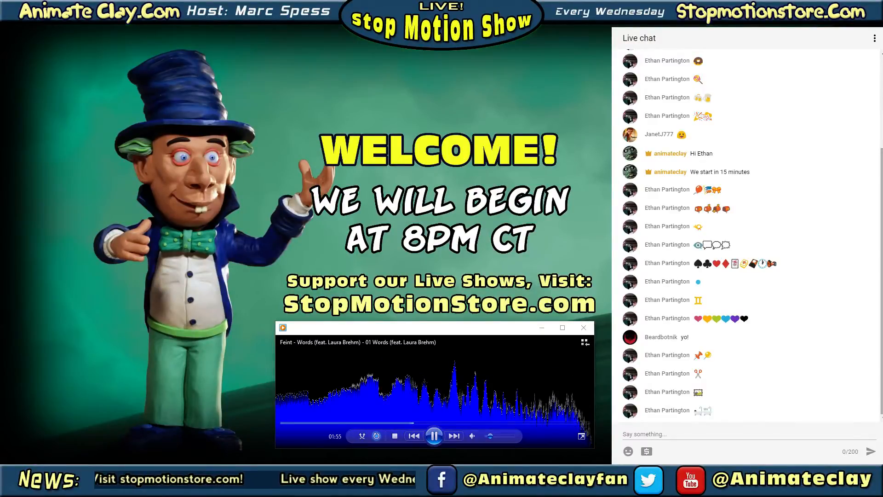
left_click_drag(1, 29, 178, 27)
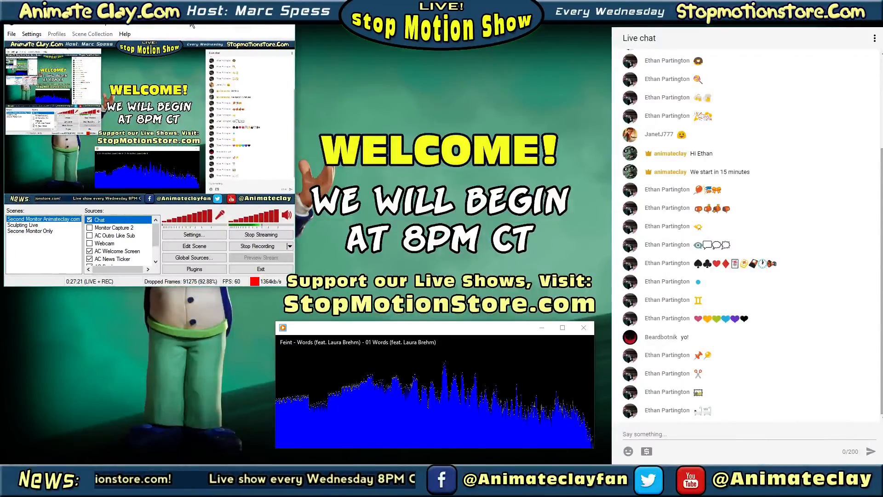
left_click_drag(182, 26, 750, 19)
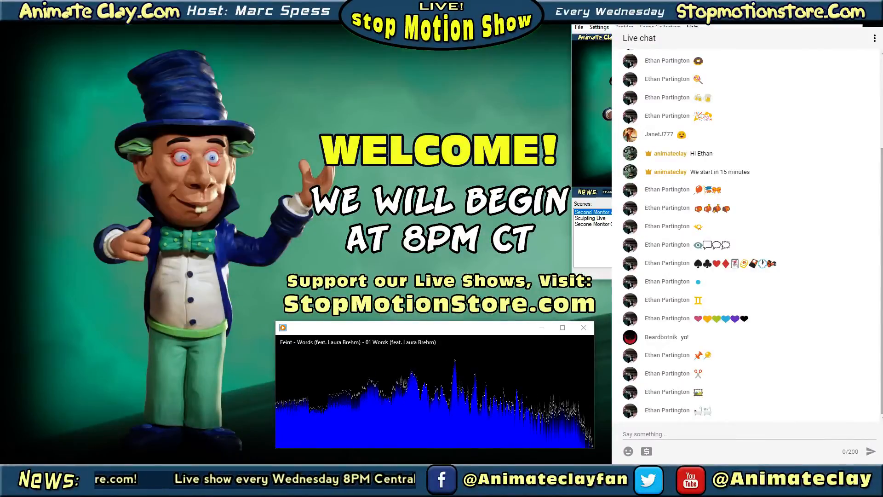
left_click_drag(882, 20, 253, 14)
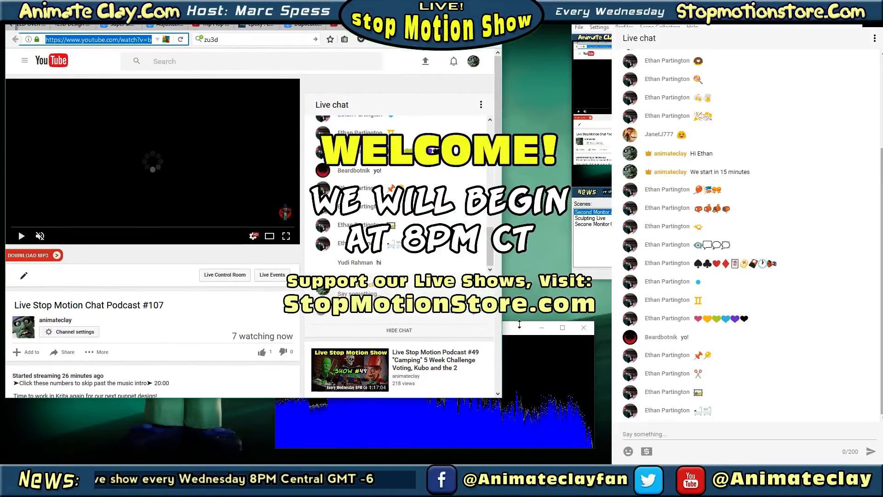
left_click_drag(519, 328, 795, 311)
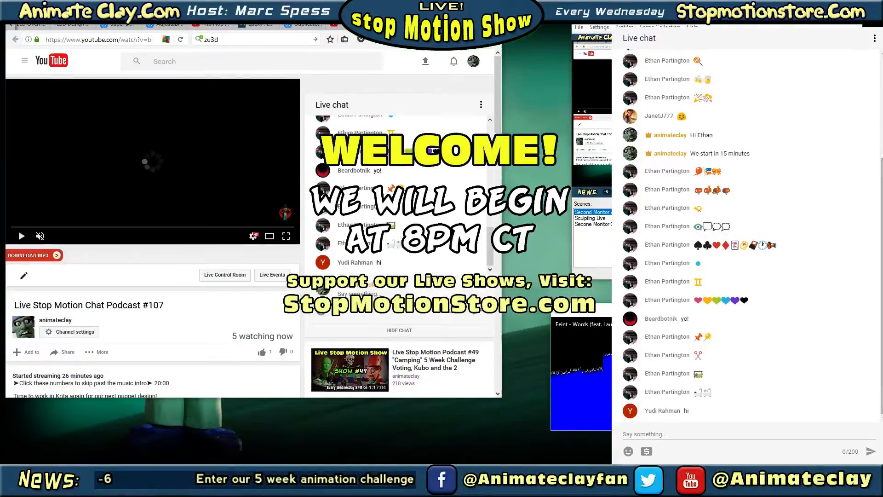
left_click_drag(276, 14, 283, 16)
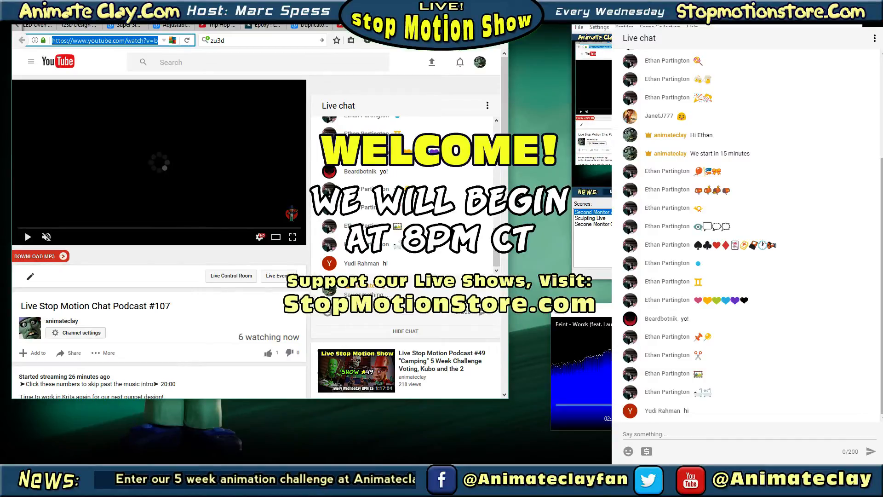
Step: Switch to Krita and compare the character's two faces in gumbyextra.kra by hiding and showing Layer 10(pasted)
key("alt+Tab")
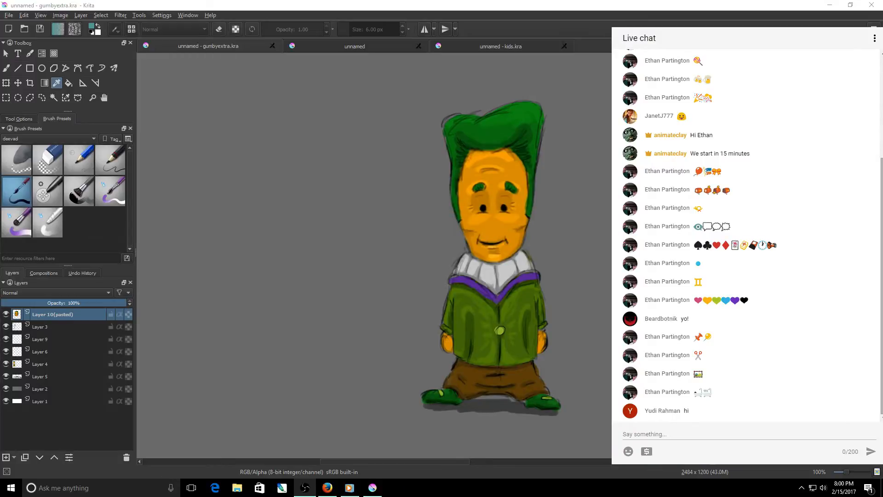
left_click_drag(454, 462, 489, 463)
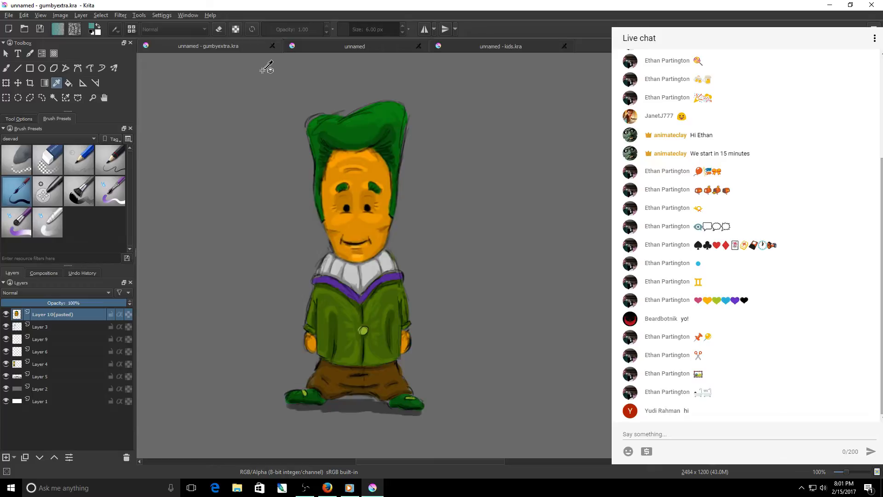
left_click(323, 48)
left_click(226, 51)
left_click(6, 314)
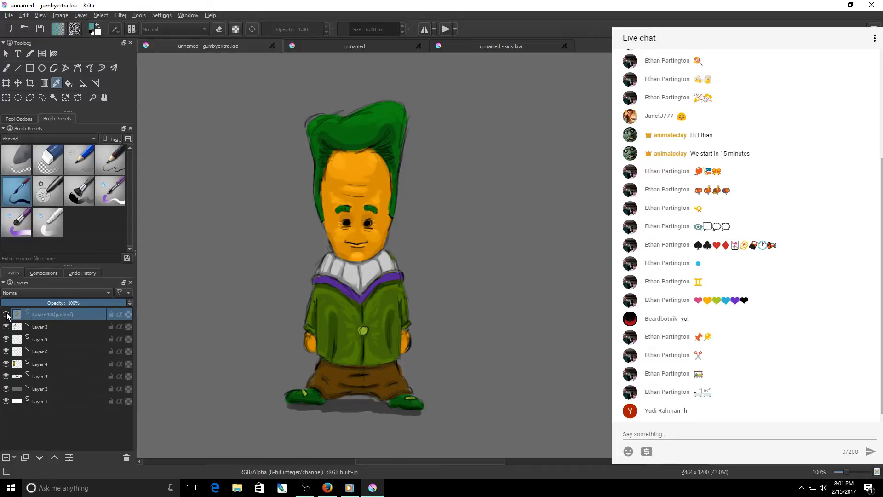
left_click(6, 314)
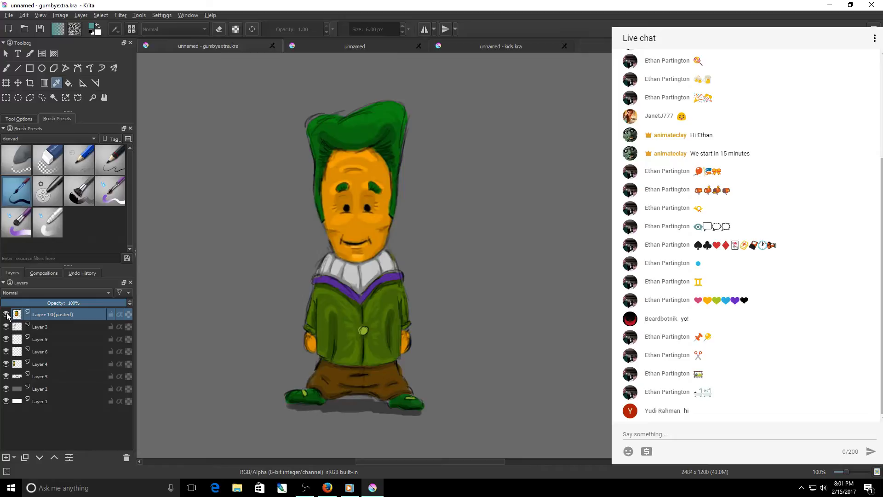
left_click(6, 315)
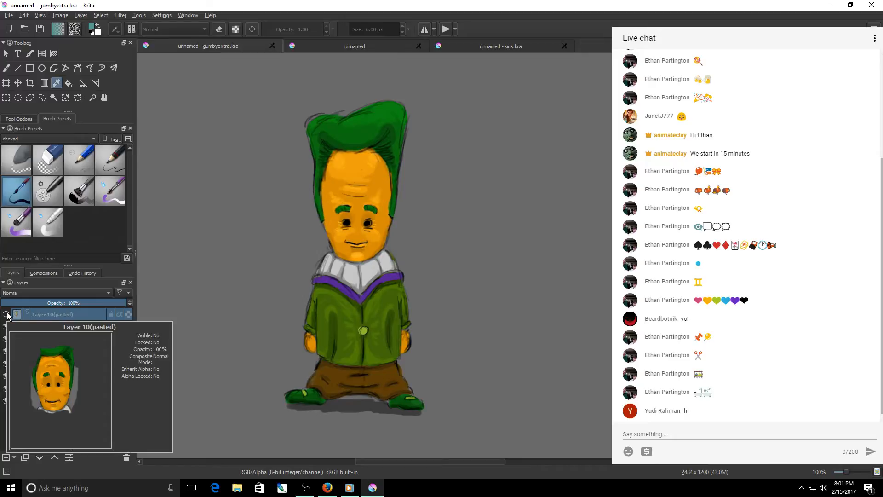
left_click(6, 314)
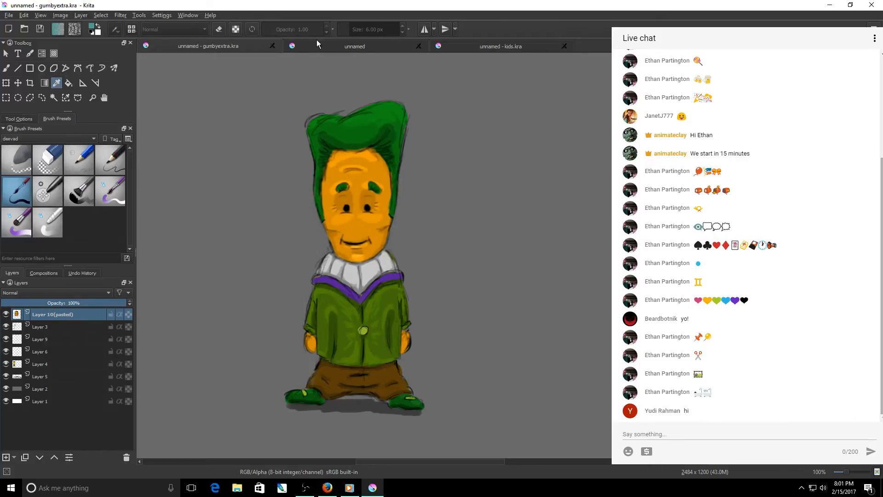
Step: Bring up the unnamed drawing and view the teal sketch of the large and small characters
left_click(379, 48)
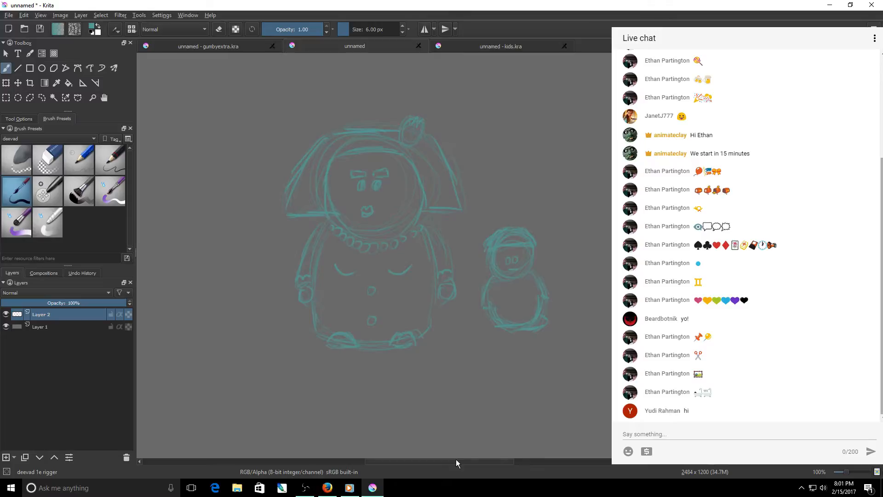
left_click_drag(456, 461, 459, 461)
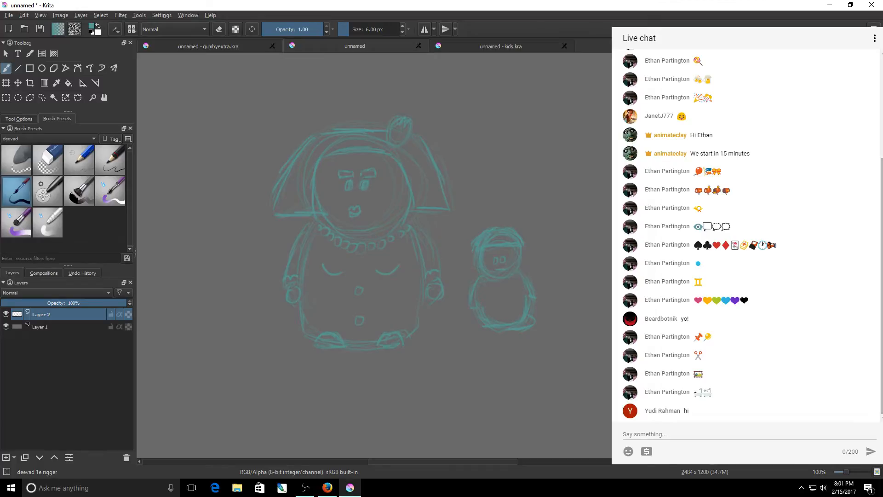
key("alt+Tab")
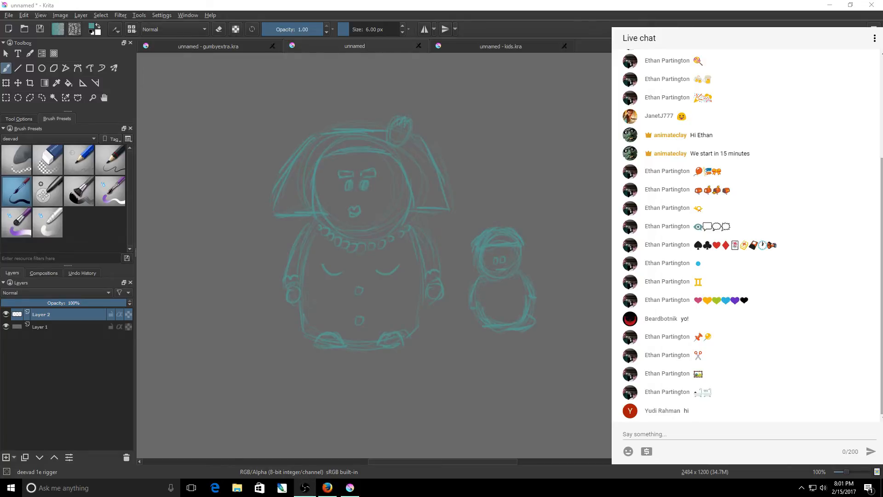
Step: Clean up below the small character with the deevad 1b eraser large preset, and return to the deevad 1e rigger brush
left_click(100, 164)
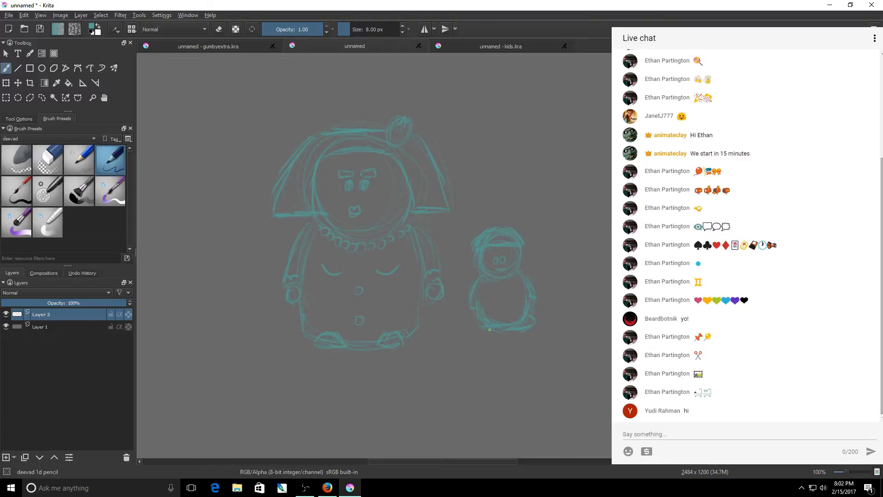
left_click(47, 160)
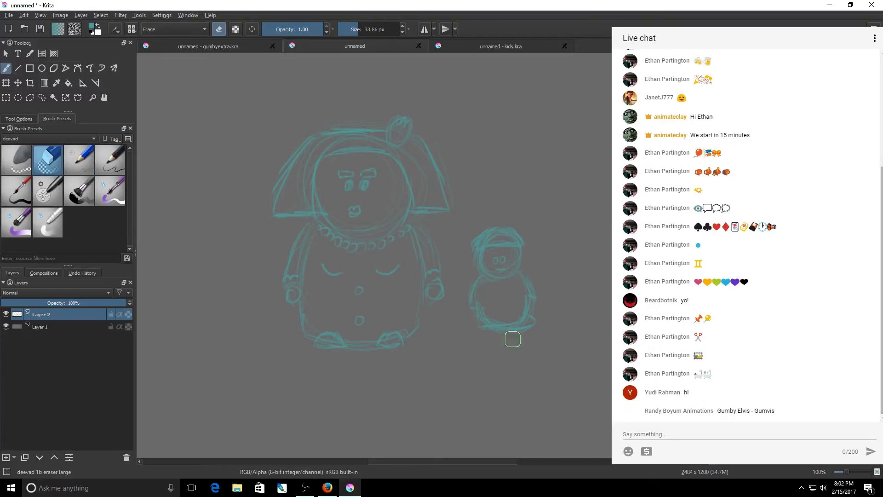
mouse_move(512, 339)
left_mouse_down()
mouse_move(496, 341)
mouse_move(519, 342)
left_mouse_up()
left_click(17, 191)
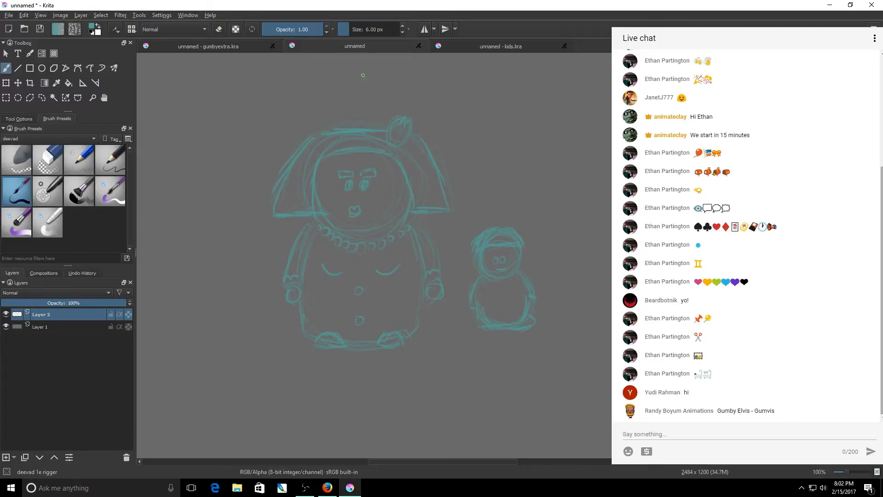
Step: Switch briefly to the gumbyextra.kra drawing and return to the unnamed sketch
left_click(255, 48)
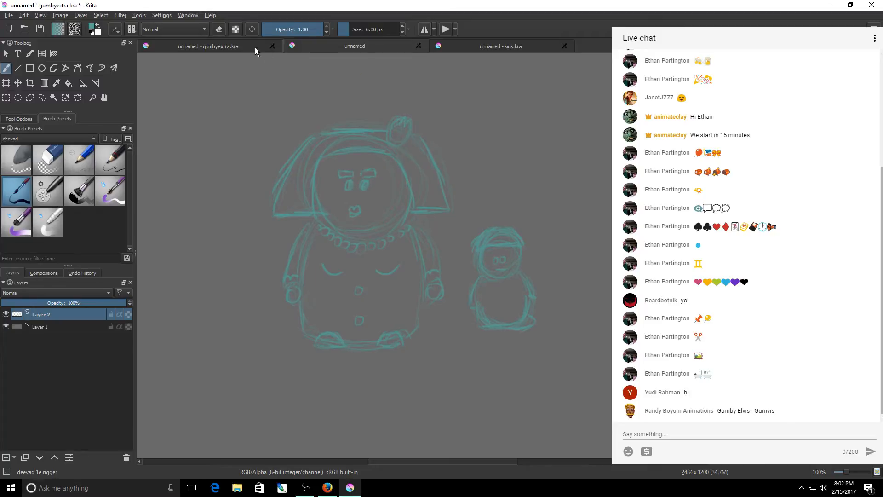
left_click(338, 48)
left_click(333, 45)
Step: Shift the restored Krita window clear of the chat to show the list of workspaces, and maximize it again
left_click_drag(773, 5, 536, 9)
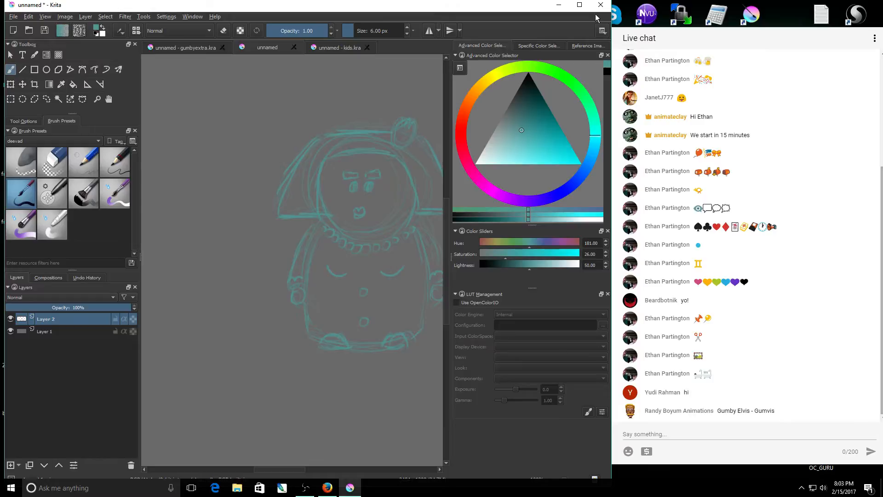
left_click(597, 31)
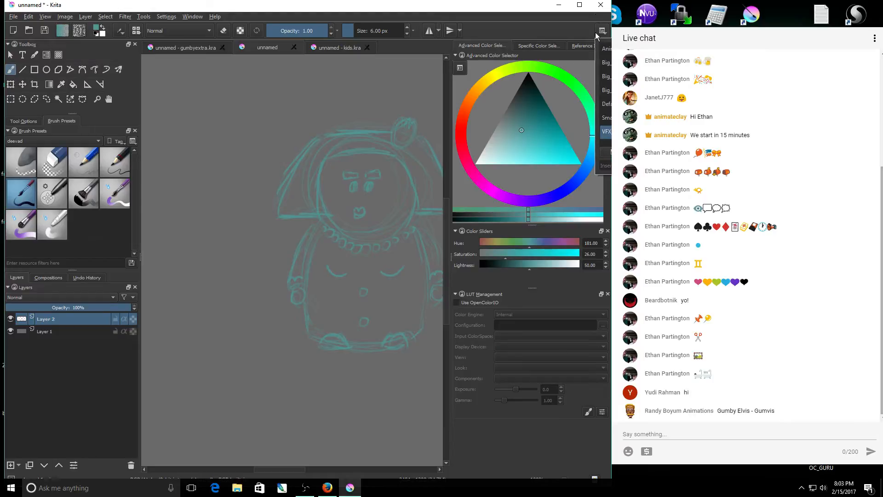
left_click(507, 7)
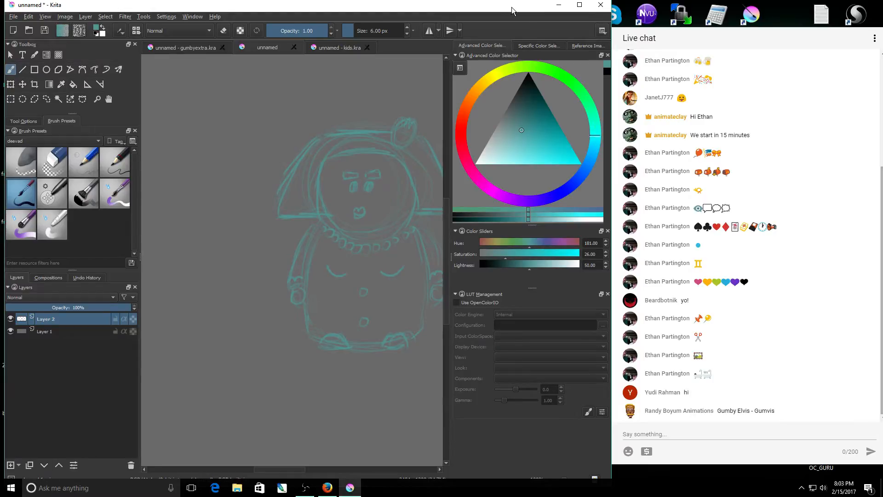
left_click_drag(511, 10, 378, 18)
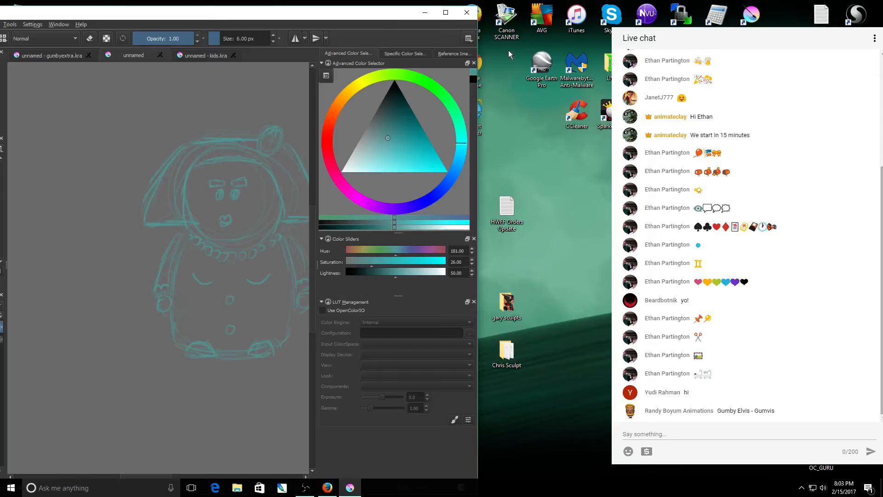
left_click(468, 39)
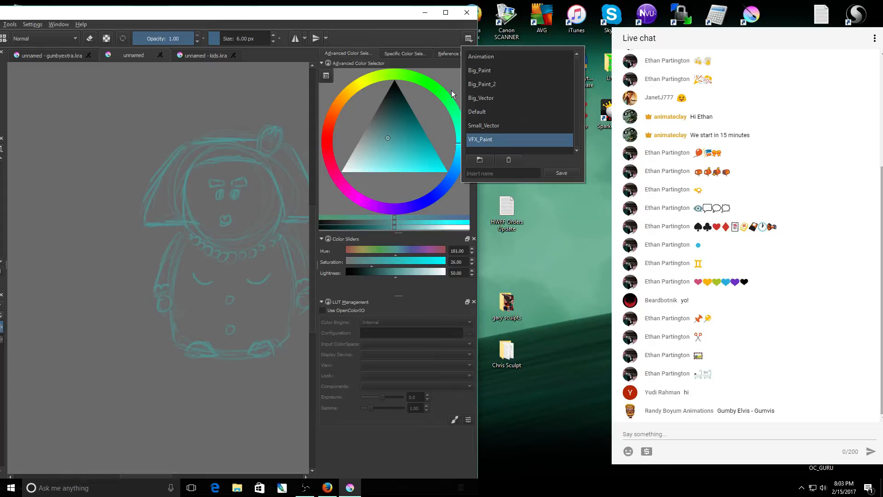
left_click_drag(388, 17, 519, 14)
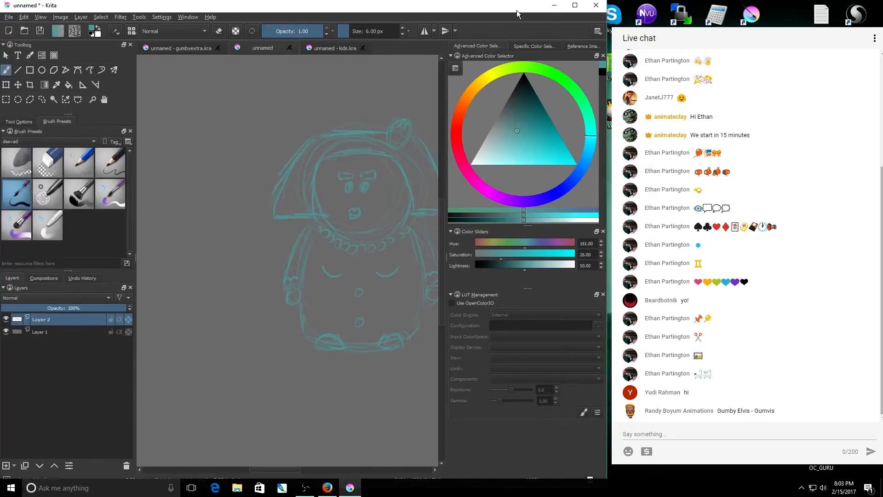
left_click(578, 5)
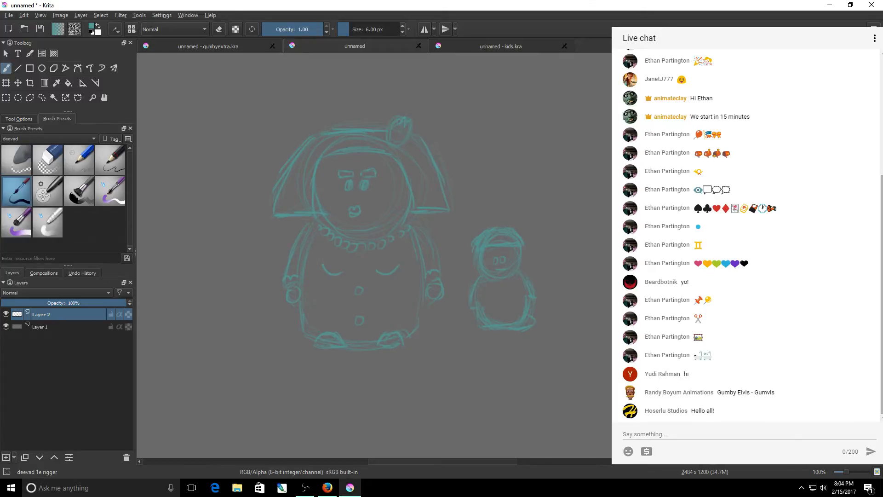
Step: Add a new paint layer above the teal sketch and reset the colours to black foreground and white background
left_click(6, 457)
key("d")
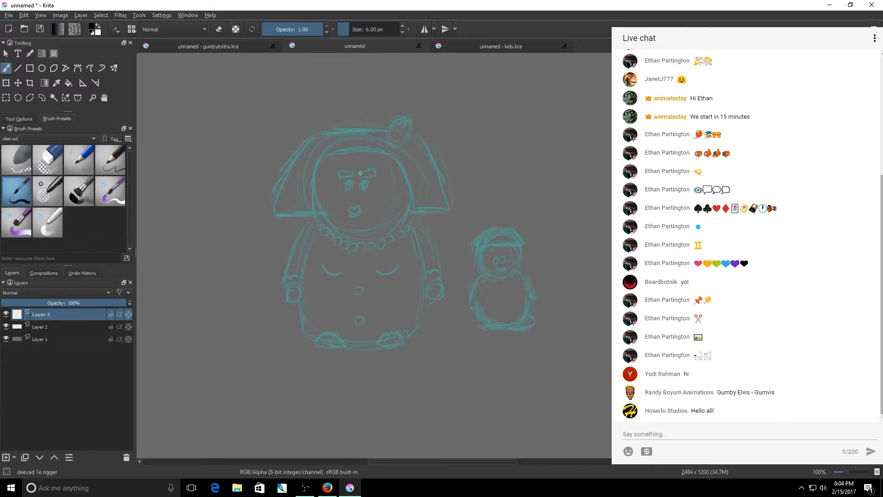
Step: Try the rigger brush with a black scribble across the large character, and undo the stroke
mouse_move(339, 139)
left_mouse_down()
mouse_move(392, 215)
mouse_move(378, 276)
mouse_move(304, 281)
mouse_move(381, 303)
left_mouse_up()
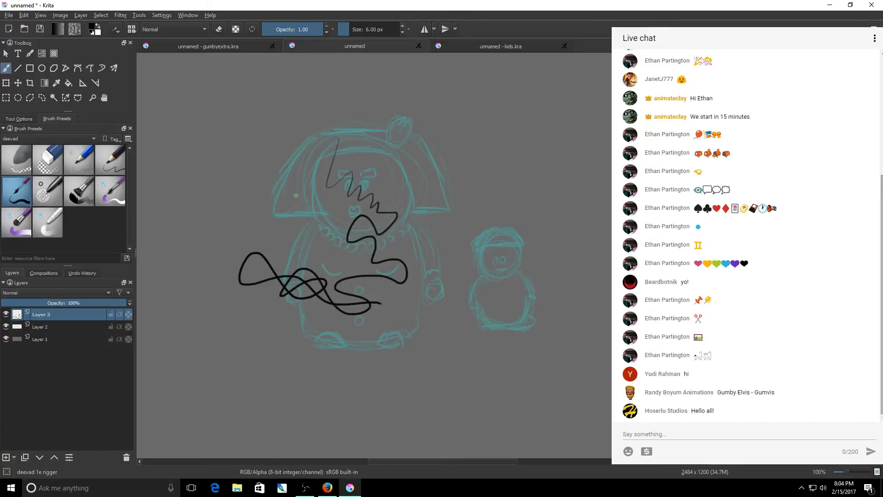
key("ctrl+z")
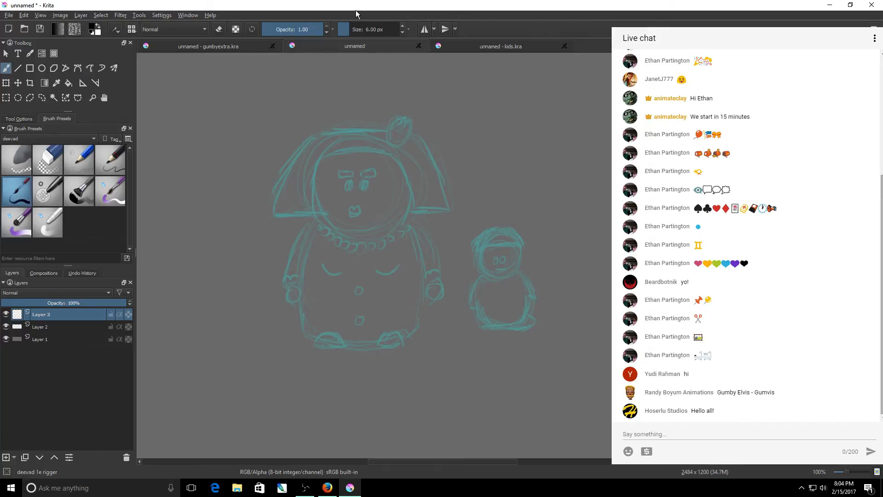
Step: Keep the deevad 1e rigger preset active and set its brush size to 5.68 px
left_click(349, 29)
left_click(49, 161)
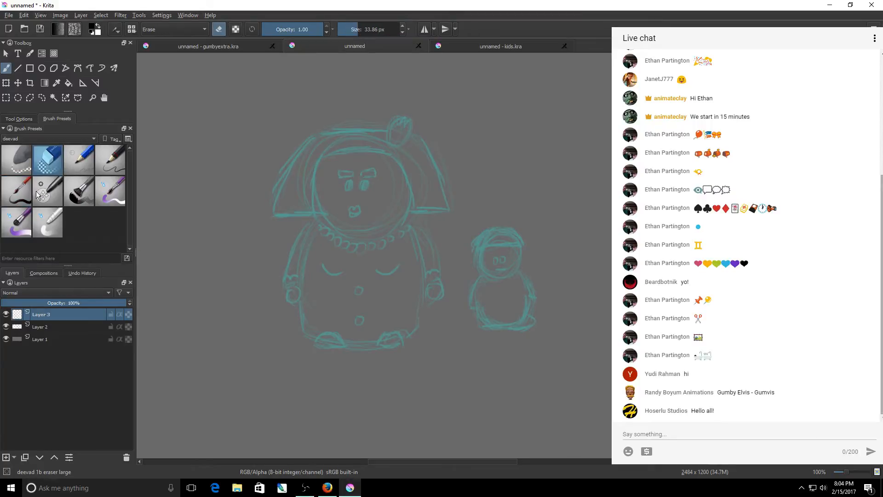
left_click(22, 192)
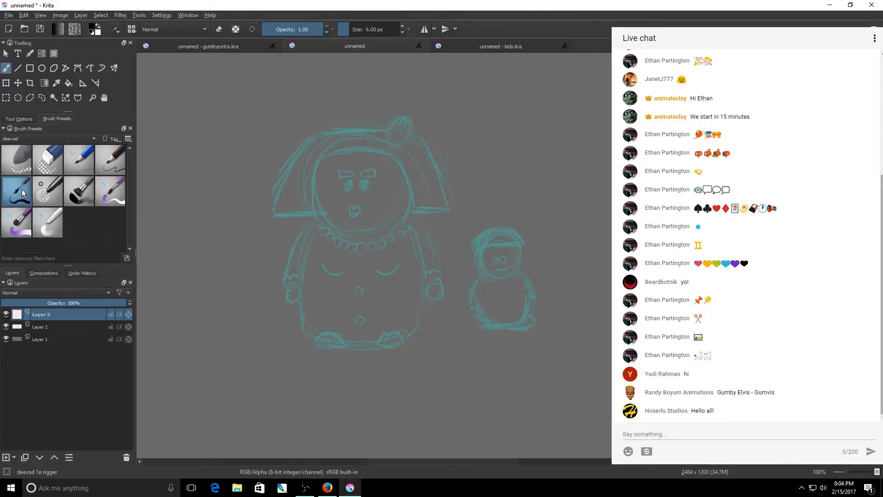
left_click(346, 28)
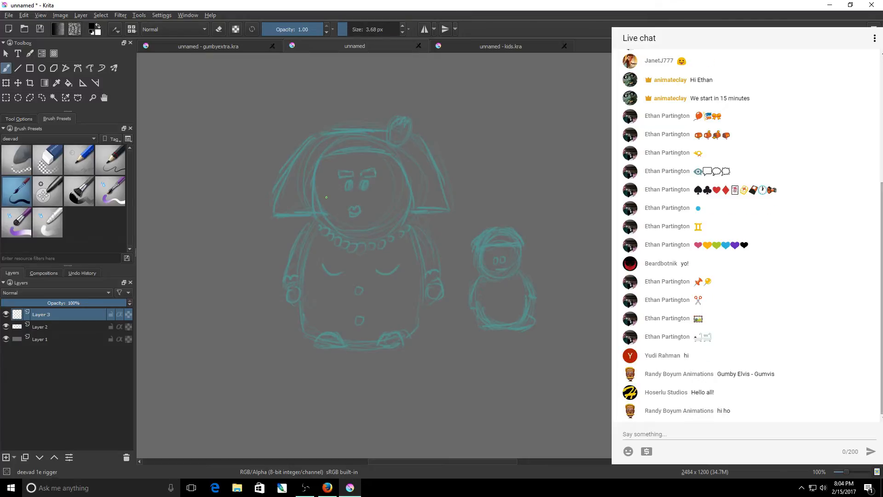
key("bracketright")
key("bracketright")
key("bracketright")
key("bracketright")
key("bracketright")
key("bracketright")
key("bracketright")
key("bracketleft")
key("bracketleft")
key("bracketleft")
key("bracketleft")
key("bracketleft")
key("bracketleft")
key("bracketleft")
key("bracketright")
key("bracketright")
Step: Ink the lips of the large character in black with the rigger brush reduced to 4.32 px
scroll(373, 256, "down", 1)
scroll(374, 255, "up", 2)
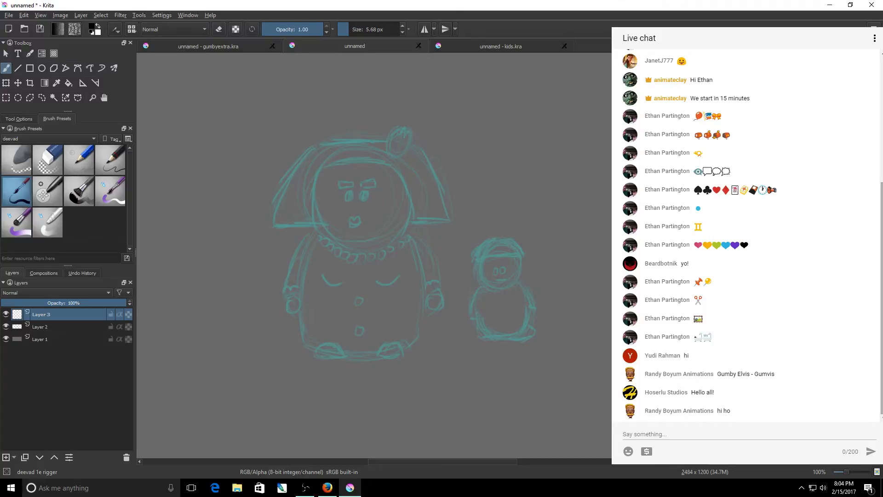
left_click_drag(845, 472, 850, 473)
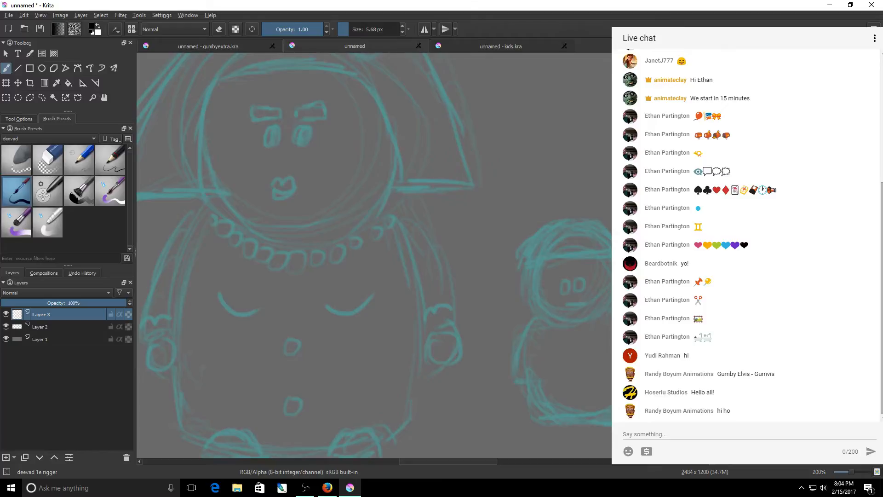
scroll(374, 256, "up", 2)
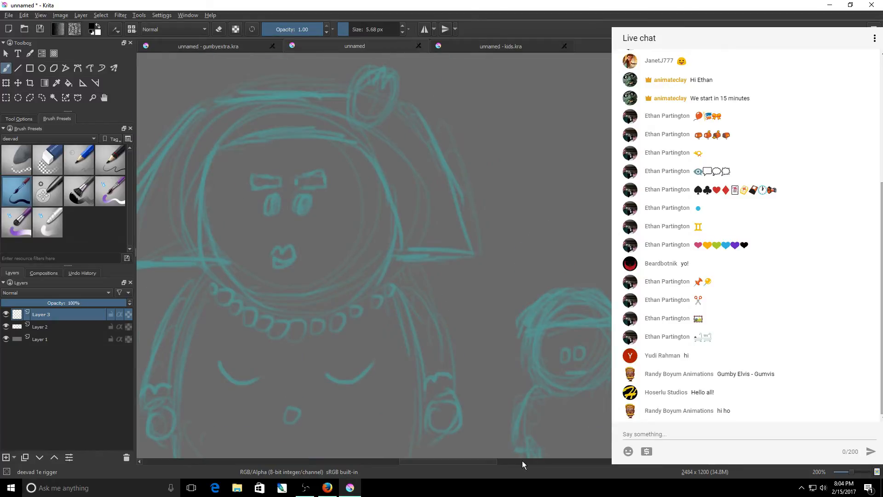
scroll(522, 460, "left", 3)
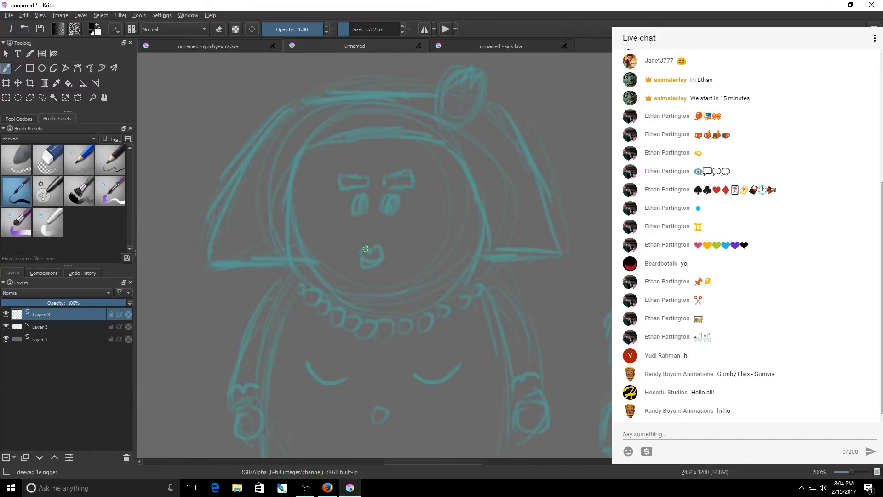
key("bracketleft")
mouse_move(359, 256)
left_mouse_down()
mouse_move(381, 255)
mouse_move(368, 260)
mouse_move(381, 258)
mouse_move(362, 266)
mouse_move(379, 260)
mouse_move(361, 265)
left_mouse_up()
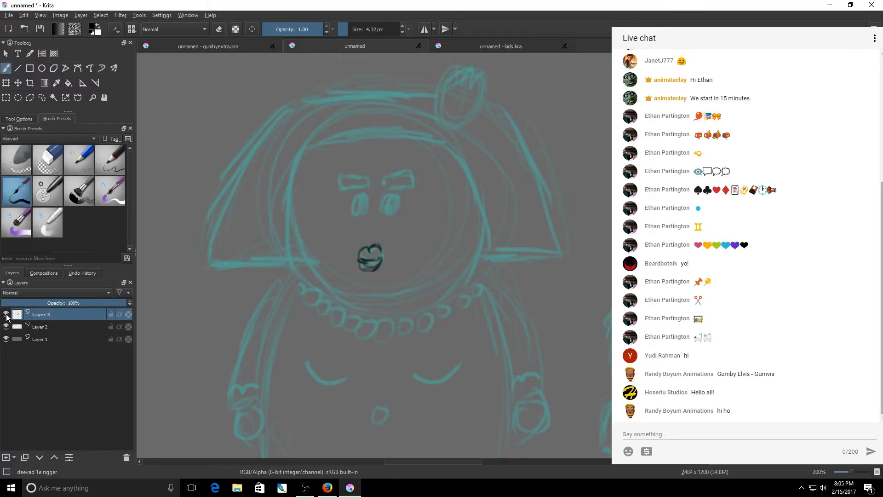
Step: Clean up the inked lips with the deevad 1b eraser large preset at 7.57 px and return to the rigger preset
left_click(6, 327)
left_click(6, 326)
left_click(50, 165)
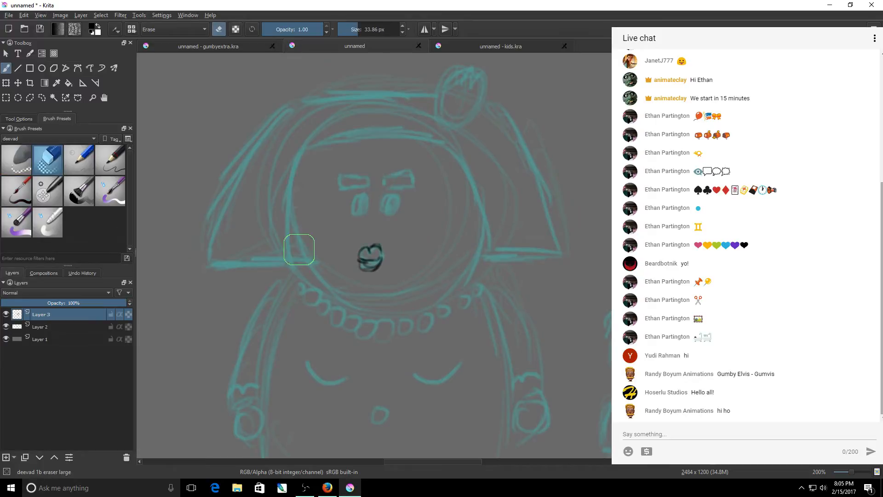
mouse_move(377, 241)
left_mouse_down()
mouse_move(353, 241)
mouse_move(371, 264)
mouse_move(370, 253)
left_mouse_up()
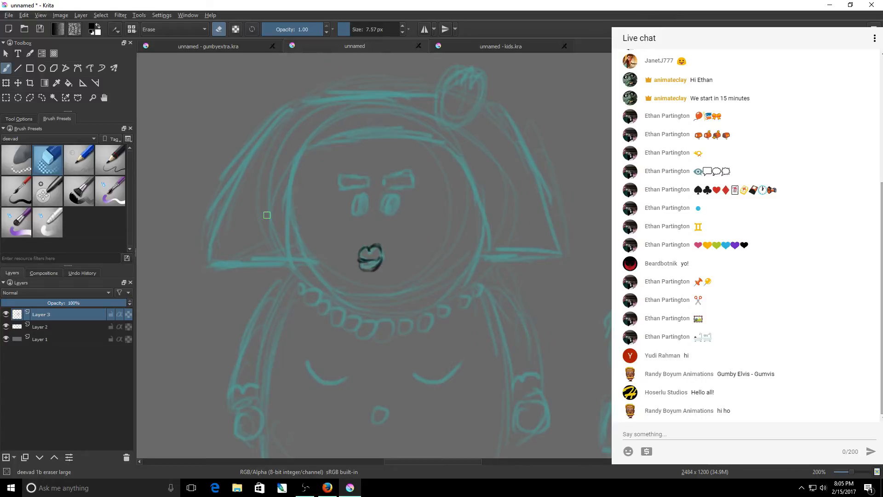
key("slash")
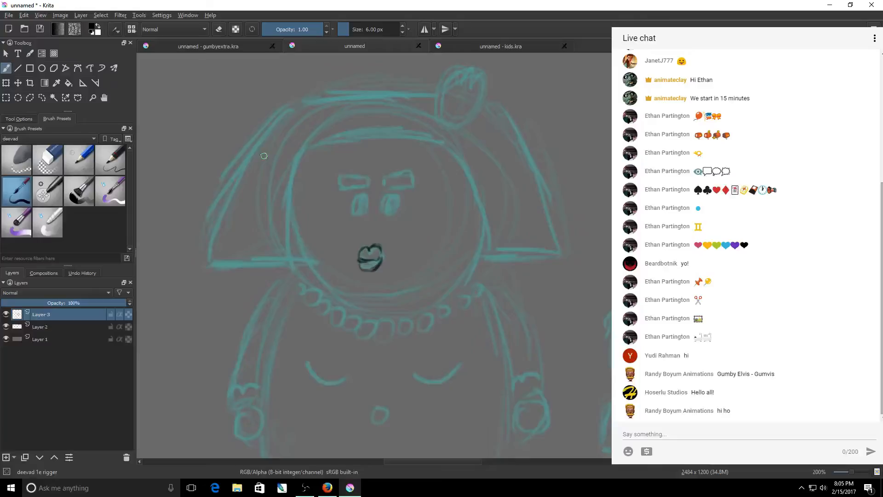
Step: Set the brush size to 5.43 px and outline both eyes and both eyebrows of the large character in black
left_click_drag(379, 254, 380, 253, "shift")
mouse_move(356, 198)
left_mouse_down()
mouse_move(359, 211)
mouse_move(365, 194)
mouse_move(370, 213)
mouse_move(361, 215)
left_mouse_up()
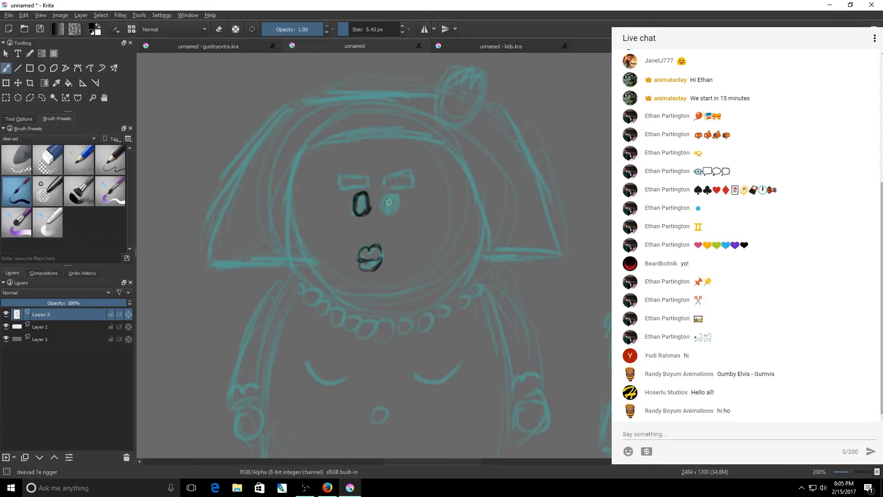
mouse_move(388, 203)
left_mouse_down()
mouse_move(397, 197)
mouse_move(392, 214)
mouse_move(384, 212)
mouse_move(383, 180)
mouse_move(413, 182)
mouse_move(340, 189)
mouse_move(343, 175)
mouse_move(367, 178)
left_mouse_up()
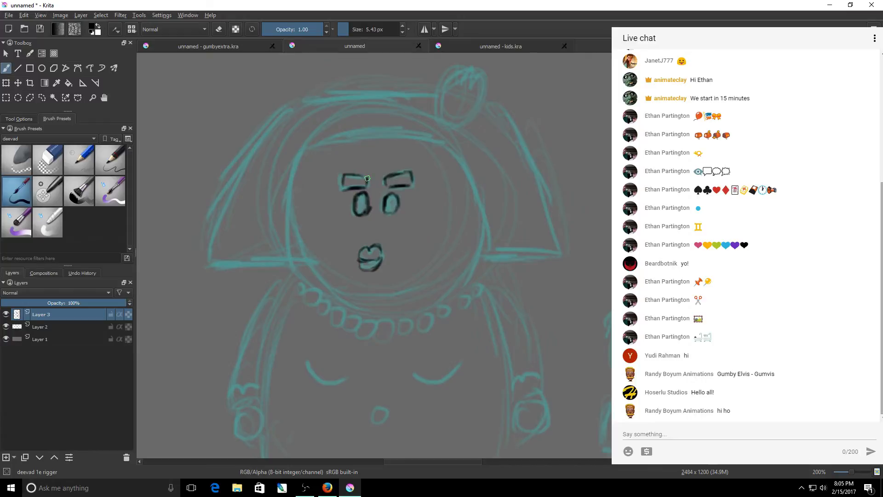
left_click_drag(300, 152, 322, 126)
key("ctrl+z")
key("ctrl+z")
left_click_drag(431, 140, 336, 147)
key("ctrl+z")
key("ctrl+z")
Step: Ink the curved hairline across the forehead and the rounded jawline below the mouth, undoing unwanted strokes
mouse_move(302, 146)
left_mouse_down()
mouse_move(382, 137)
mouse_move(443, 147)
left_mouse_up()
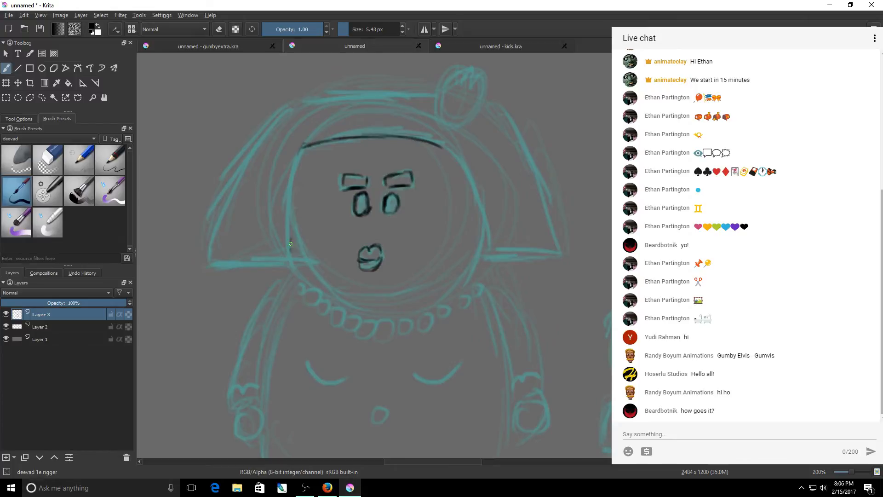
left_click_drag(290, 236, 313, 299)
key("ctrl+z")
mouse_move(374, 296)
left_mouse_down()
mouse_move(396, 296)
mouse_move(470, 257)
left_mouse_up()
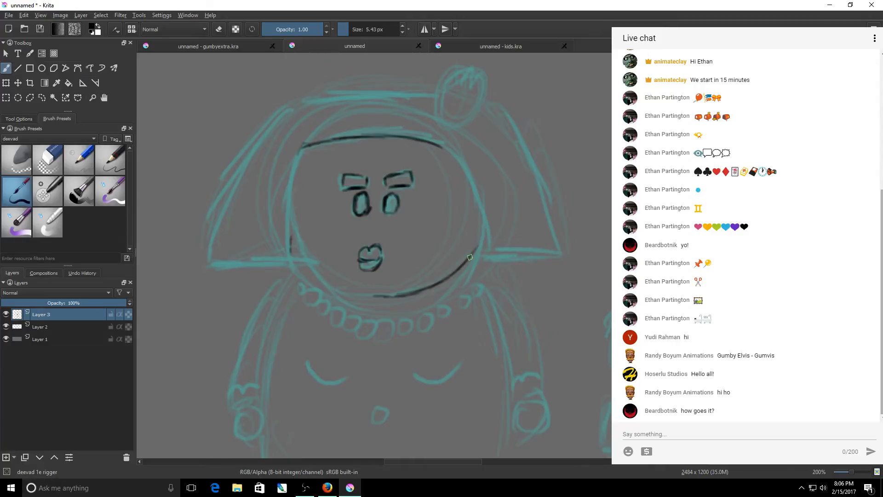
mouse_move(363, 297)
left_mouse_down()
mouse_move(357, 297)
mouse_move(310, 265)
mouse_move(300, 244)
left_mouse_up()
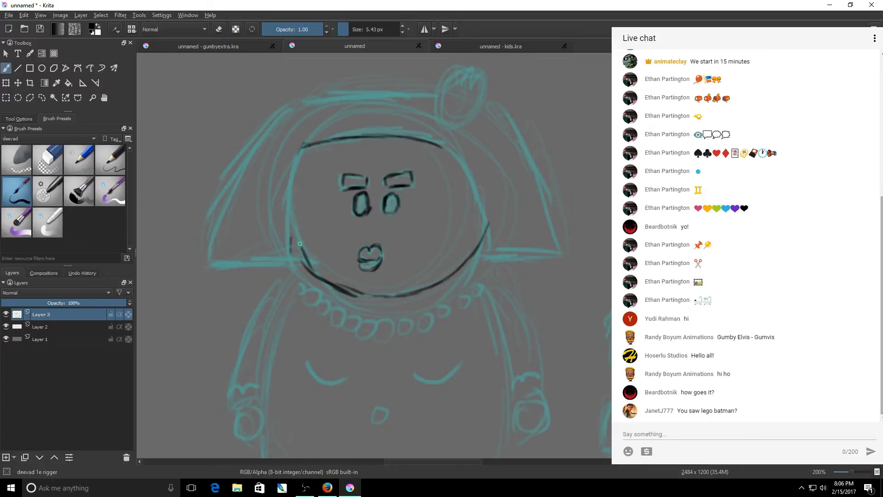
key("ctrl+z")
key("ctrl+z")
Step: Ink the left side of the face and the straight bottom edges of the hair on both sides of the head
left_click_drag(851, 470, 849, 470)
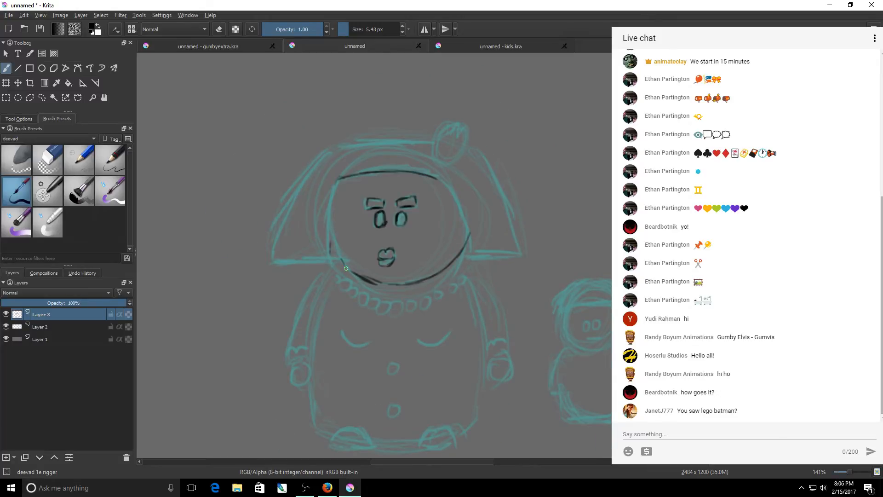
mouse_move(339, 179)
left_mouse_down()
mouse_move(340, 256)
mouse_move(272, 261)
left_mouse_up()
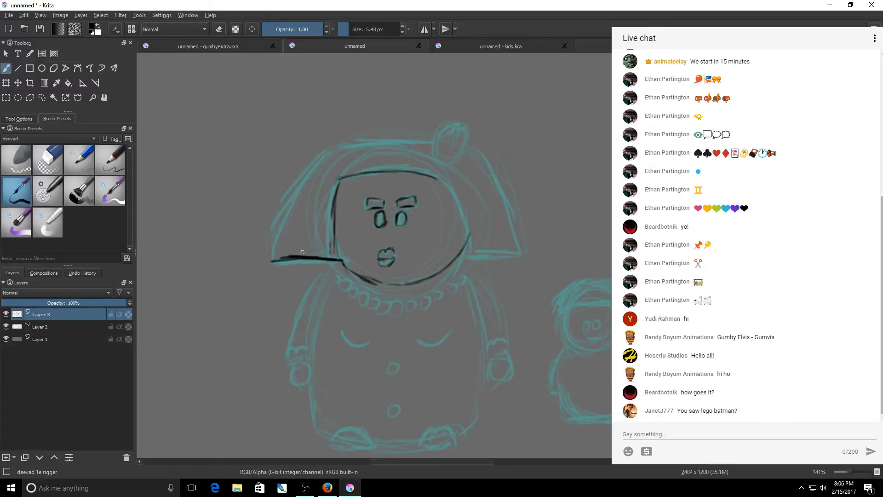
key("ctrl+z")
key("ctrl+z")
key("ctrl+z")
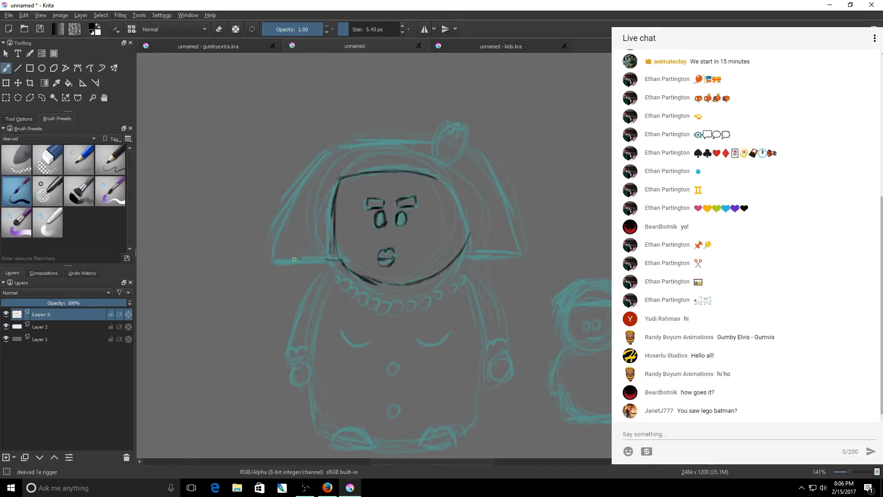
left_click_drag(274, 264, 338, 261)
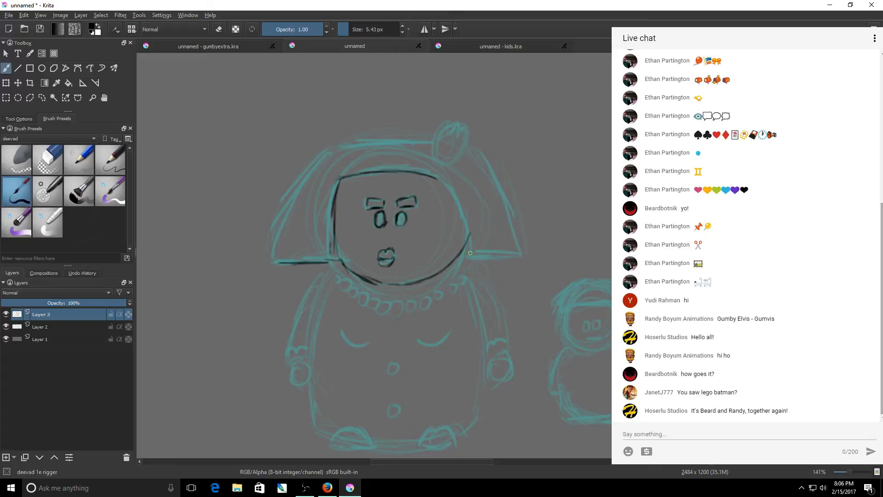
left_click_drag(461, 258, 510, 258)
Step: Ink the slanted left outline of the hair and its top edge up to the flower ornament
mouse_move(343, 138)
left_mouse_down()
mouse_move(361, 183)
mouse_move(326, 135)
mouse_move(255, 164)
mouse_move(296, 280)
left_mouse_up()
key("Delete")
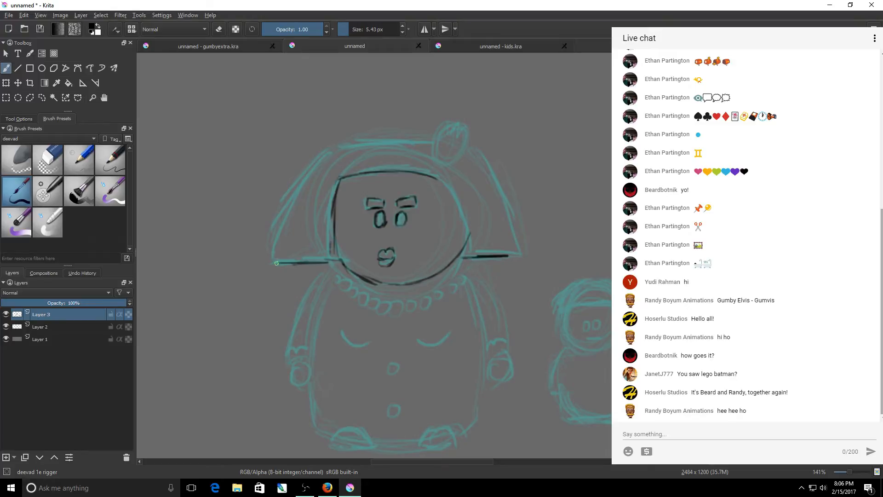
mouse_move(276, 263)
left_mouse_down()
mouse_move(306, 171)
mouse_move(325, 153)
mouse_move(295, 192)
left_mouse_up()
left_click_drag(322, 154, 281, 239)
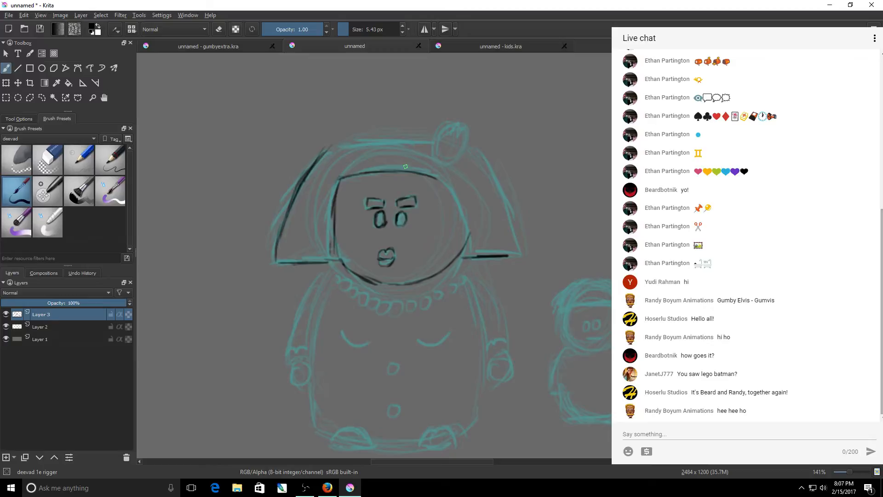
mouse_move(331, 147)
left_mouse_down()
mouse_move(408, 139)
mouse_move(454, 161)
left_mouse_up()
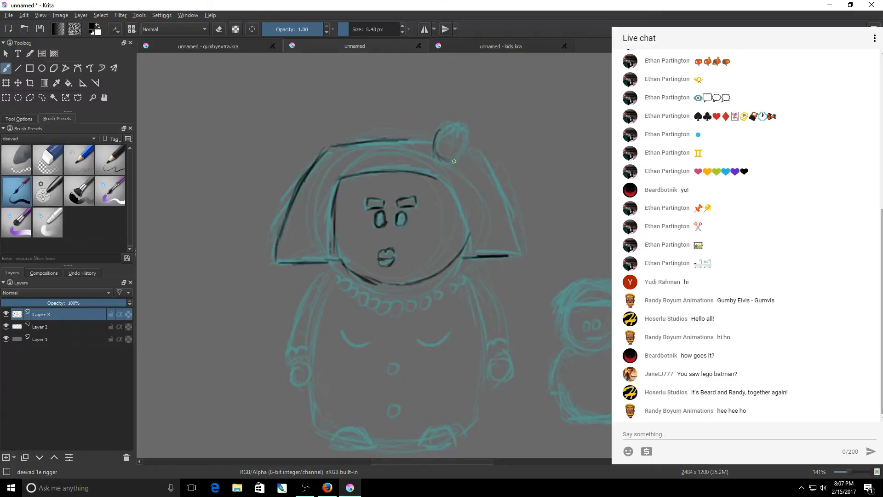
Step: Ink the flower ornament and the right outline of the hair, and strengthen the hair's top edge
mouse_move(438, 131)
left_mouse_down()
mouse_move(447, 123)
mouse_move(465, 146)
mouse_move(441, 159)
left_mouse_up()
left_click_drag(447, 133, 451, 126)
mouse_move(404, 140)
left_mouse_down()
mouse_move(434, 136)
mouse_move(486, 157)
mouse_move(508, 252)
left_mouse_up()
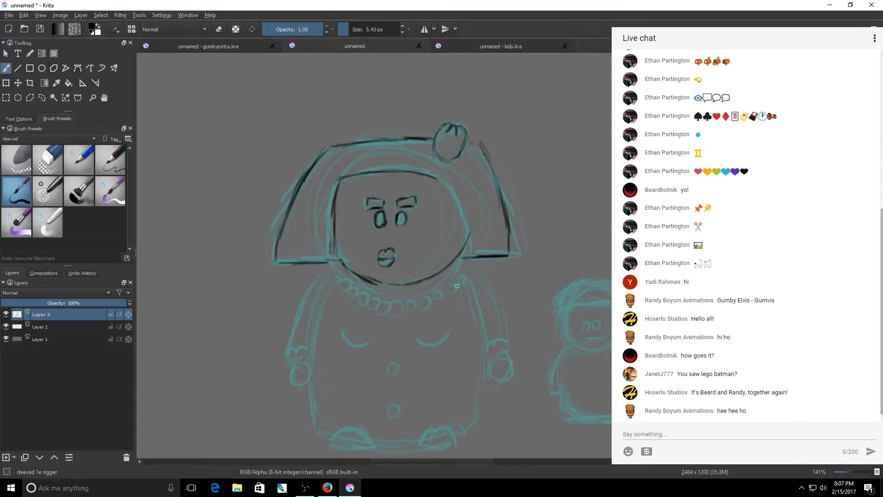
left_click_drag(327, 143, 405, 137)
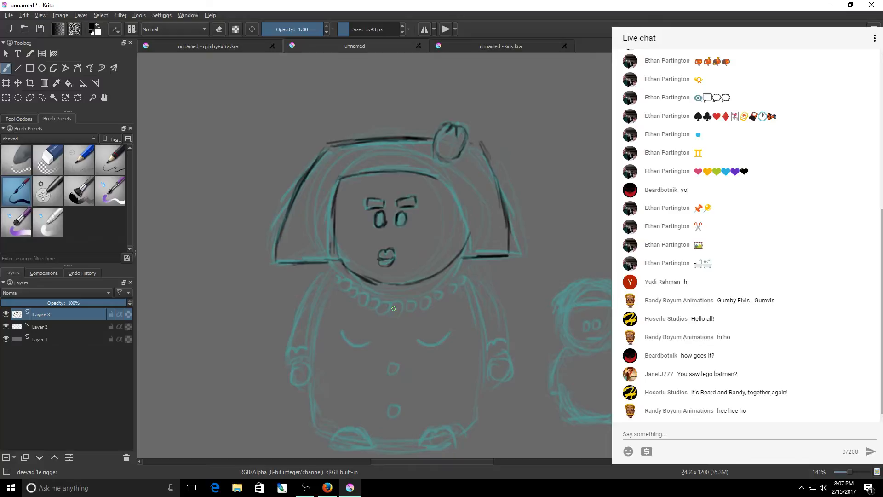
Step: Try to ink the central necklace beads with the rigger brush, and undo the strokes
left_click_drag(393, 309, 429, 301)
key("ctrl+z")
key("ctrl+z")
key("ctrl+z")
key("ctrl+plus")
key("ctrl+plus")
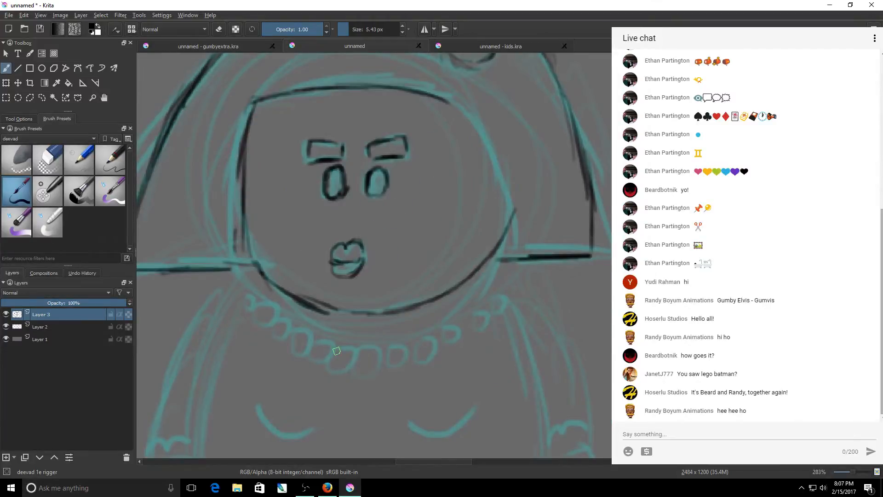
mouse_move(336, 351)
left_mouse_down()
mouse_move(330, 364)
mouse_move(340, 371)
mouse_move(374, 371)
mouse_move(353, 365)
left_mouse_up()
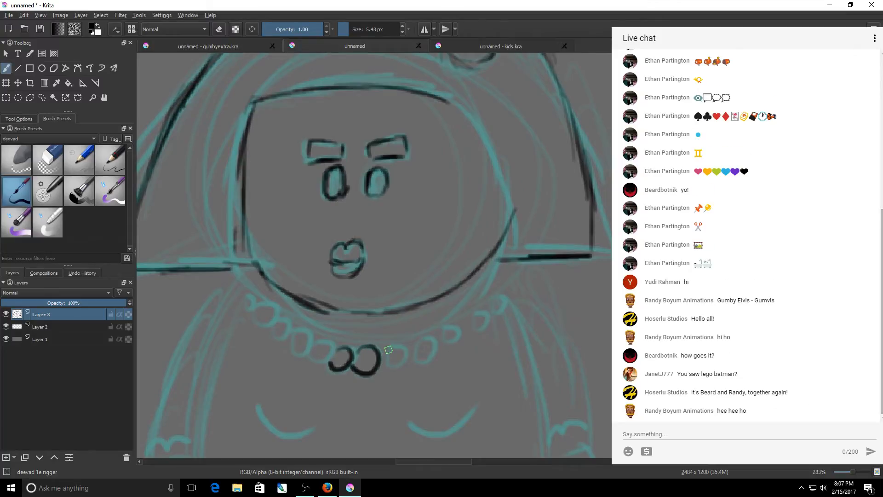
key("ctrl+z")
key("ctrl+z")
left_click(347, 344)
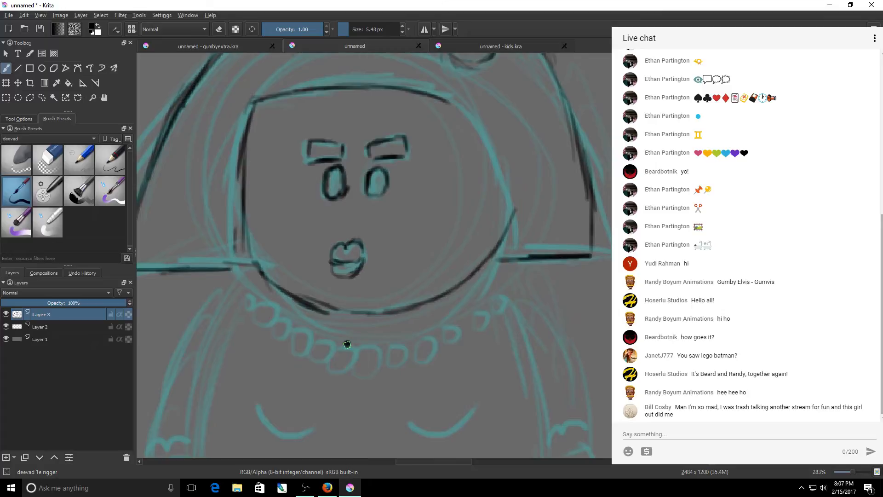
left_click_drag(348, 344, 442, 414)
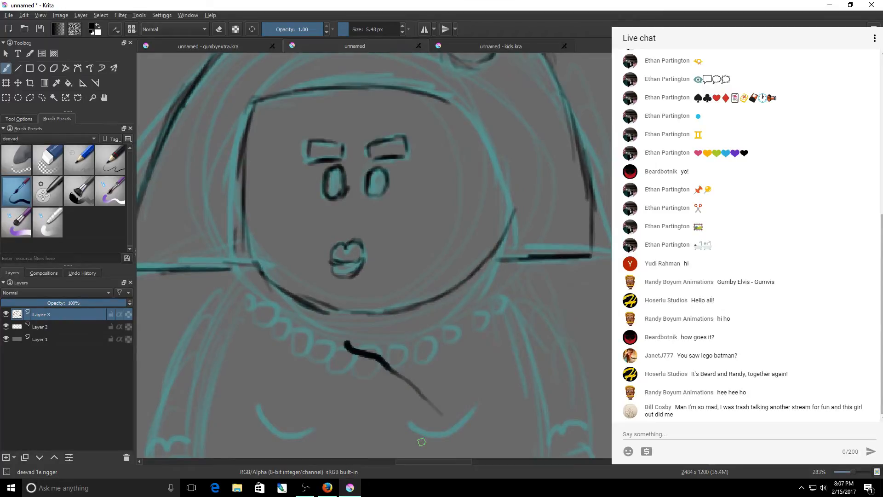
key("ctrl")
key("ctrl+z")
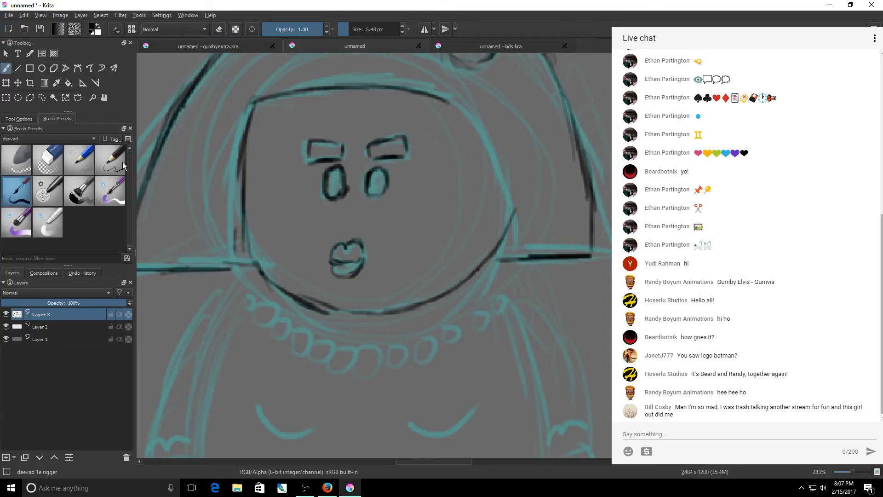
Step: Switch to the deevad 1d pencil preset at 4.65 px, test it with a scribble below the necklace, and undo the scribble
left_click(122, 162)
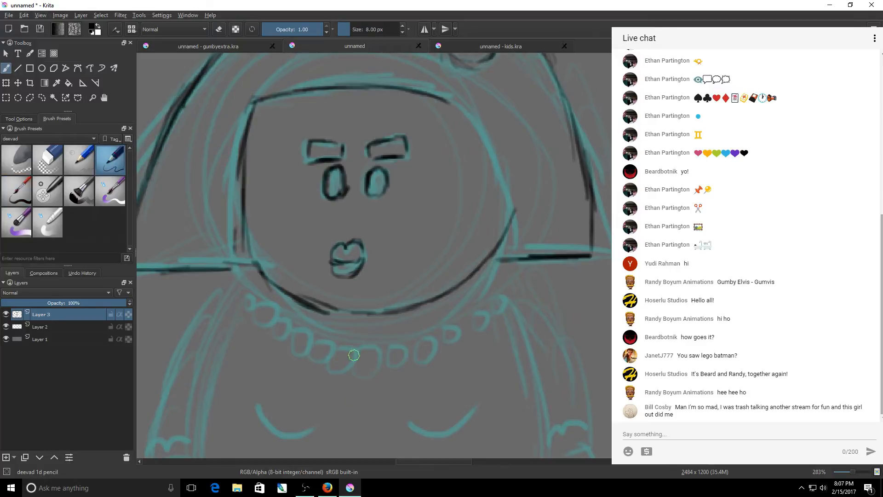
key("bracketleft")
key("bracketleft")
mouse_move(356, 352)
left_mouse_down()
mouse_move(378, 367)
mouse_move(360, 395)
mouse_move(446, 362)
mouse_move(449, 403)
mouse_move(383, 401)
mouse_move(378, 412)
mouse_move(363, 411)
mouse_move(339, 405)
mouse_move(333, 390)
left_mouse_up()
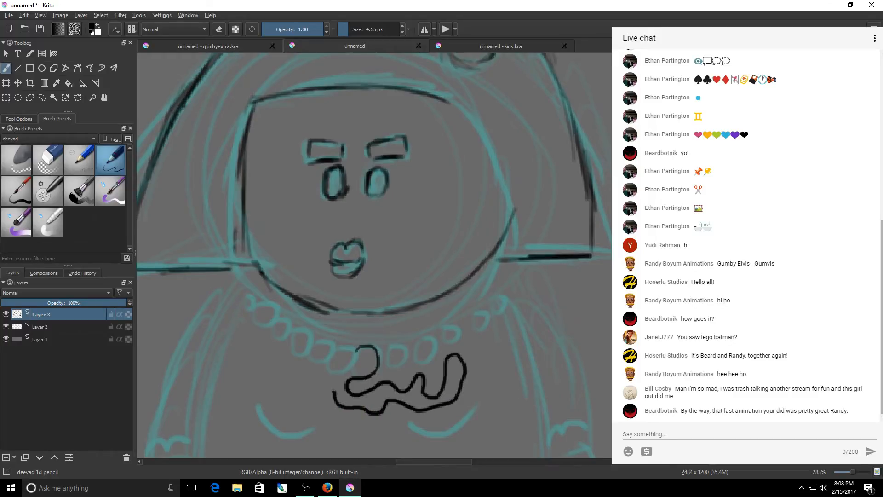
key("ctrl+z")
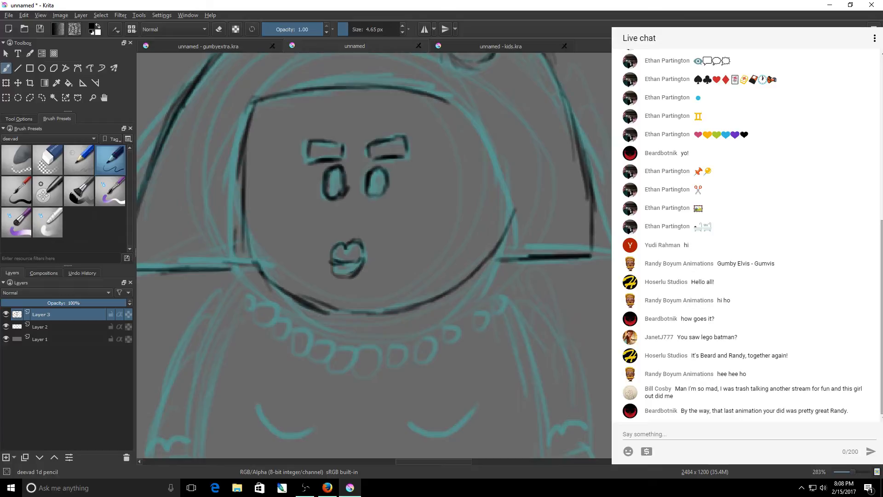
Step: Ink the right side of the face down to the hair's bottom edge, and fill both eyes solid black at 10.03 px
left_click_drag(455, 104, 486, 151)
left_click_drag(470, 113, 511, 258)
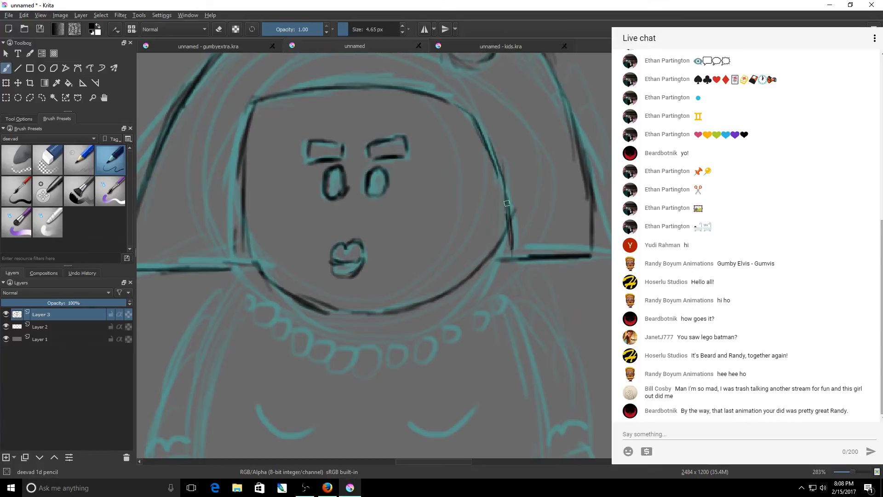
mouse_move(508, 204)
left_mouse_down()
mouse_move(494, 148)
mouse_move(455, 103)
left_mouse_up()
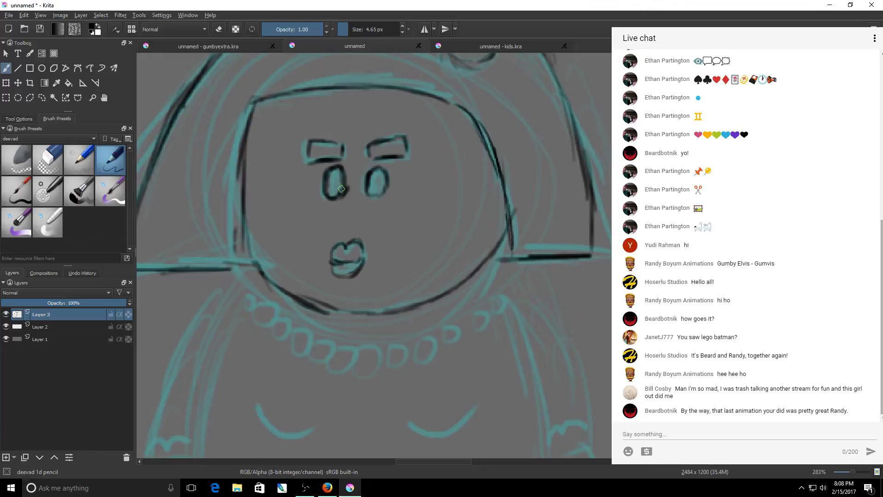
mouse_move(333, 176)
left_mouse_down()
mouse_move(339, 188)
mouse_move(333, 172)
mouse_move(330, 189)
mouse_move(348, 189)
mouse_move(332, 173)
left_mouse_up()
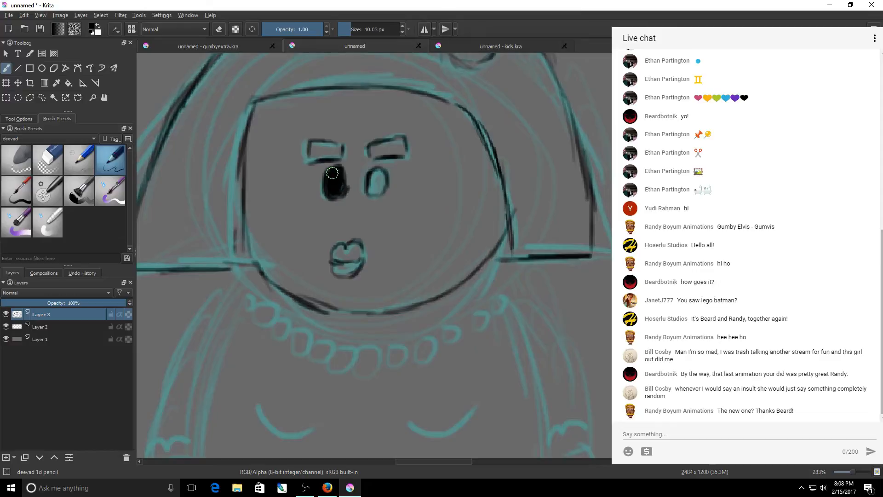
mouse_move(375, 177)
left_mouse_down()
mouse_move(372, 190)
mouse_move(383, 186)
left_mouse_up()
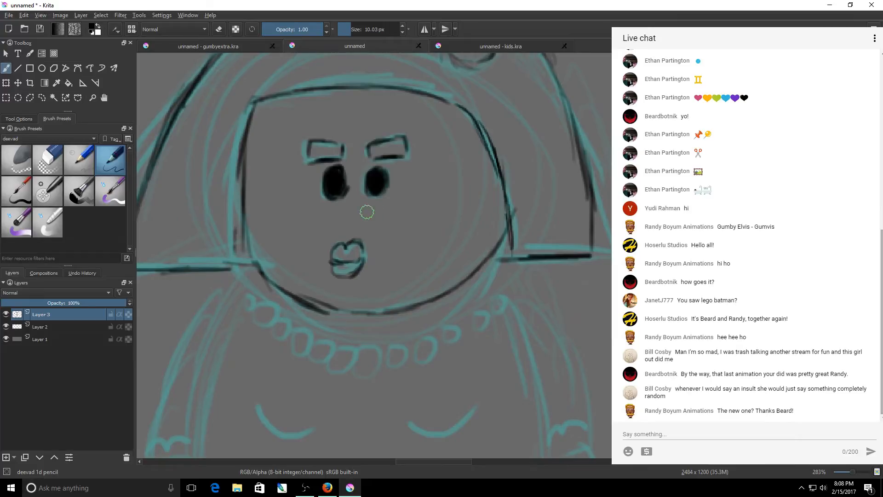
Step: Try to ink the two central necklace beads at a brush size of 3.19 px, and undo the strokes
left_click_drag(382, 206, 368, 214)
mouse_move(354, 348)
left_mouse_down()
mouse_move(373, 374)
mouse_move(360, 378)
mouse_move(355, 372)
mouse_move(383, 366)
left_mouse_up()
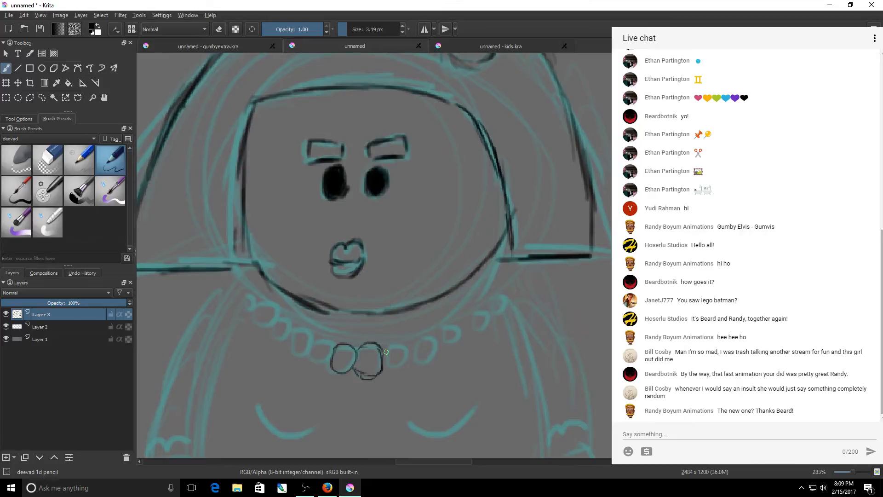
key("ctrl+z")
key("ctrl+z")
key("ctrl+z")
key("ctrl+z")
Step: Ink the whole string of necklace beads along the teal sketch at a brush size of 5.47 px
key("]")
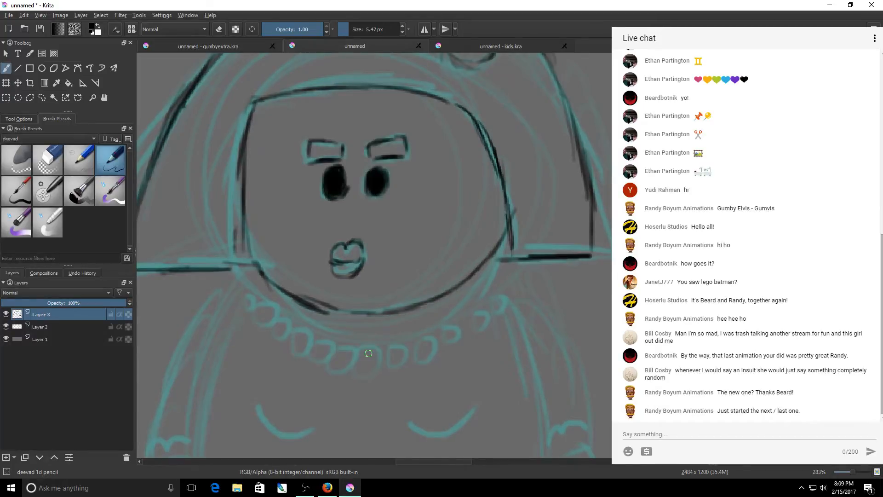
mouse_move(357, 353)
left_mouse_down()
mouse_move(375, 350)
mouse_move(352, 372)
left_mouse_up()
mouse_move(378, 370)
left_mouse_down()
mouse_move(337, 370)
mouse_move(344, 346)
left_mouse_up()
mouse_move(391, 345)
left_mouse_down()
mouse_move(425, 343)
mouse_move(499, 306)
left_mouse_up()
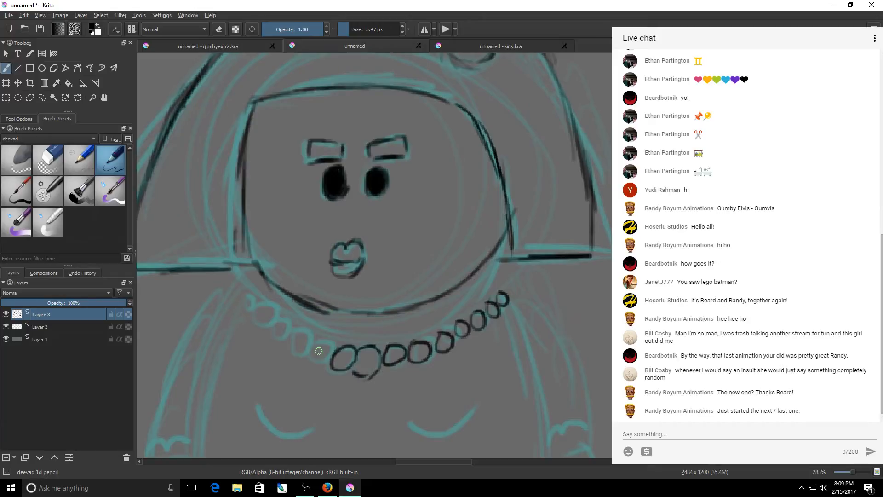
mouse_move(318, 350)
left_mouse_down()
mouse_move(324, 341)
mouse_move(292, 338)
mouse_move(246, 290)
left_mouse_up()
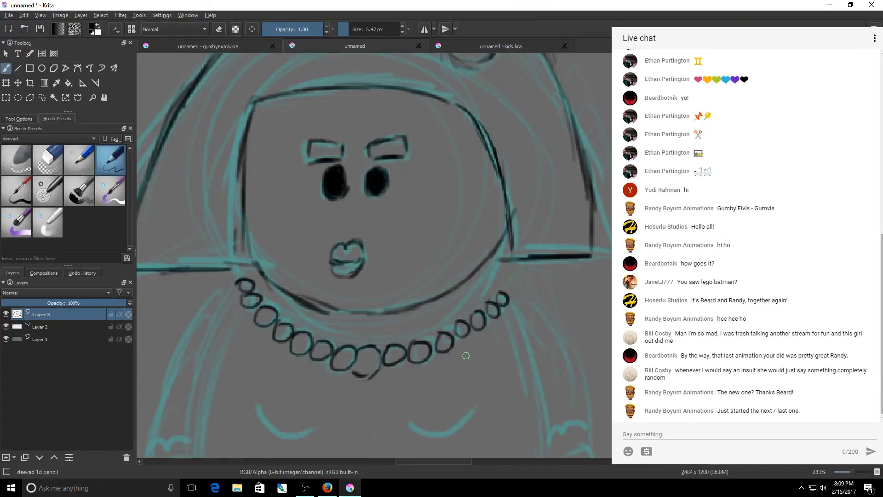
mouse_move(351, 372)
left_mouse_down()
mouse_move(377, 372)
mouse_move(367, 377)
left_mouse_up()
Step: Ink both round hands and the scalloped cuffs above them
scroll(605, 163, "down", 5)
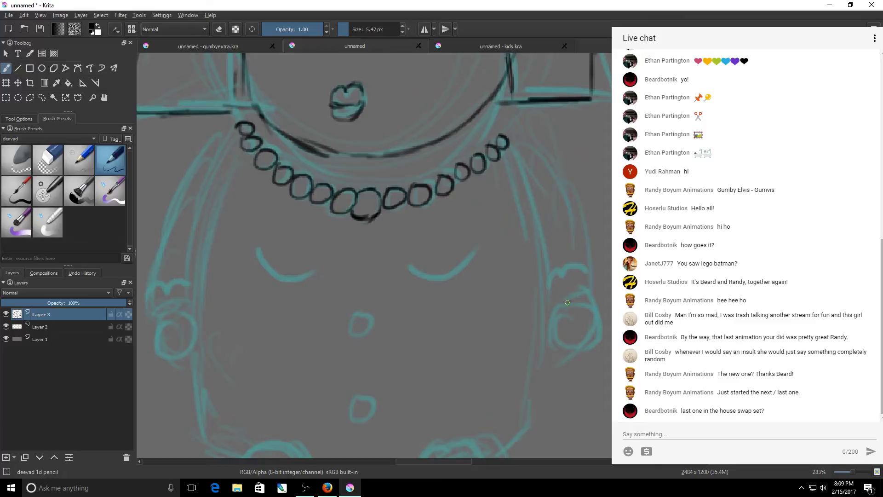
left_click_drag(570, 303, 564, 307)
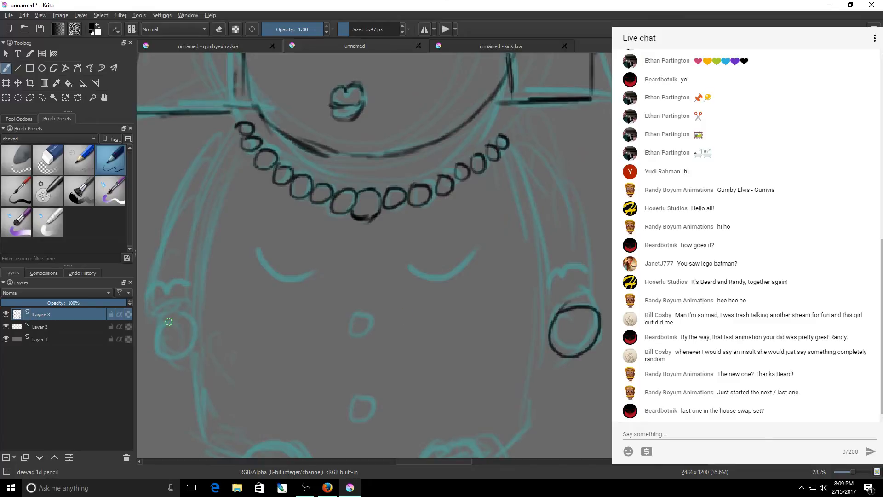
left_click_drag(169, 322, 182, 316)
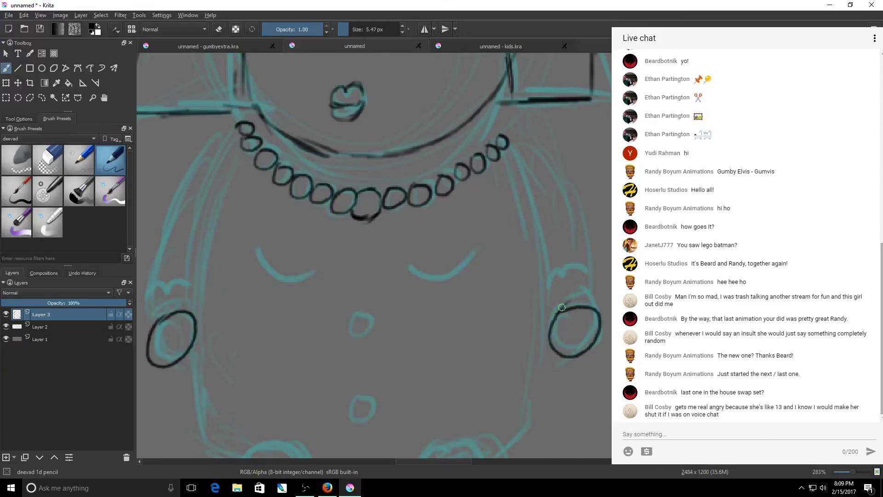
mouse_move(552, 306)
left_mouse_down()
mouse_move(590, 286)
mouse_move(591, 268)
mouse_move(592, 278)
left_mouse_up()
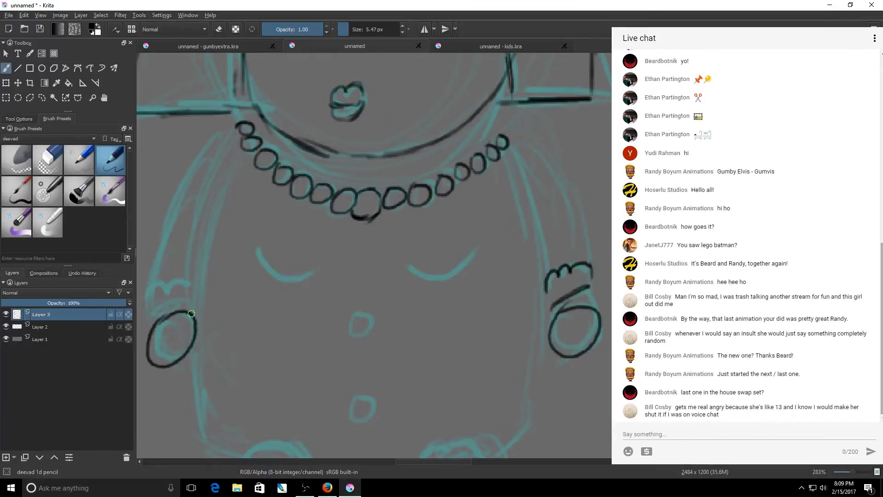
mouse_move(191, 313)
left_mouse_down()
mouse_move(173, 290)
mouse_move(163, 308)
mouse_move(142, 310)
mouse_move(148, 329)
left_mouse_up()
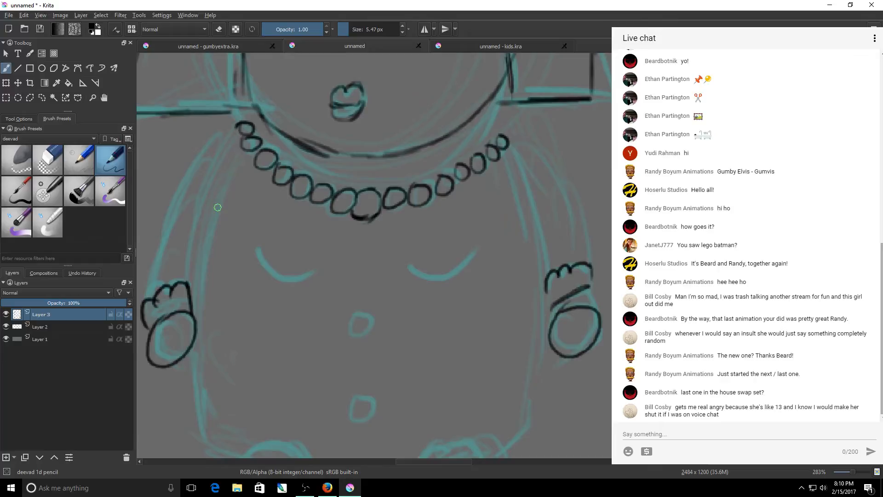
Step: Ink the inner and outer edges of both arms from the shoulders down to the cuffs
left_click_drag(222, 173, 192, 292)
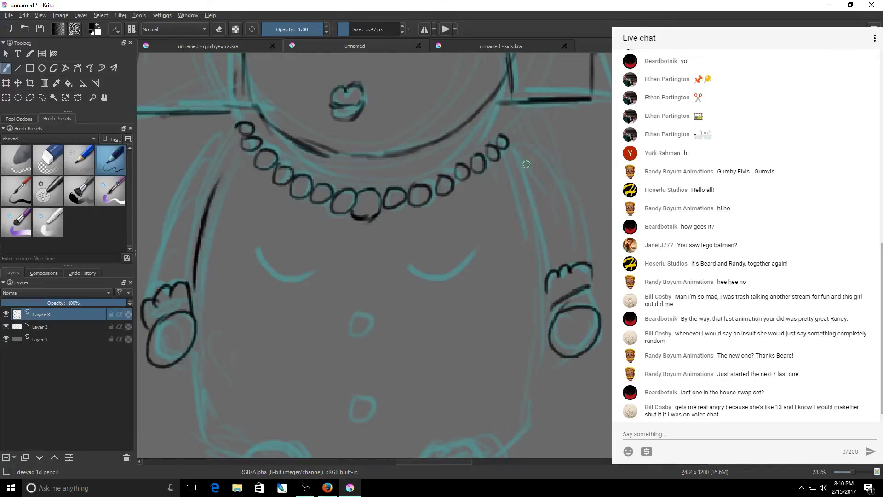
left_click_drag(526, 171, 547, 264)
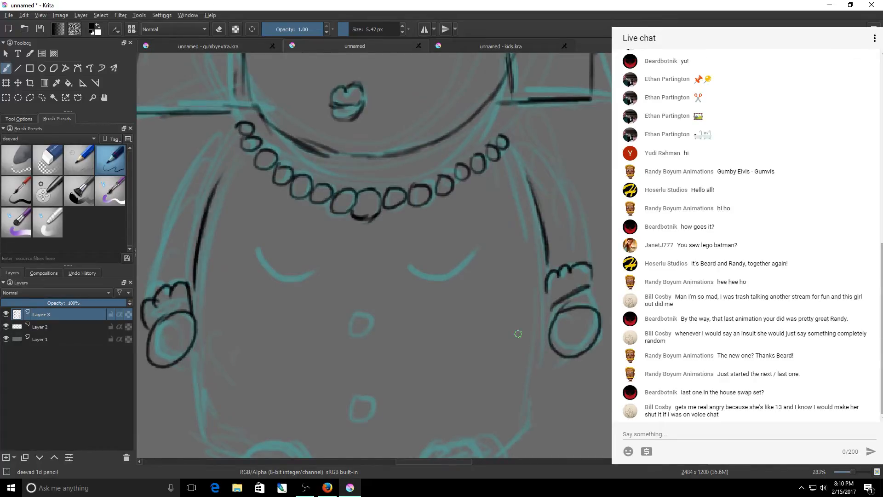
left_click_drag(500, 136, 499, 139)
left_click_drag(420, 200, 418, 198)
scroll(374, 255, "up", 1)
scroll(531, 204, "down", 3)
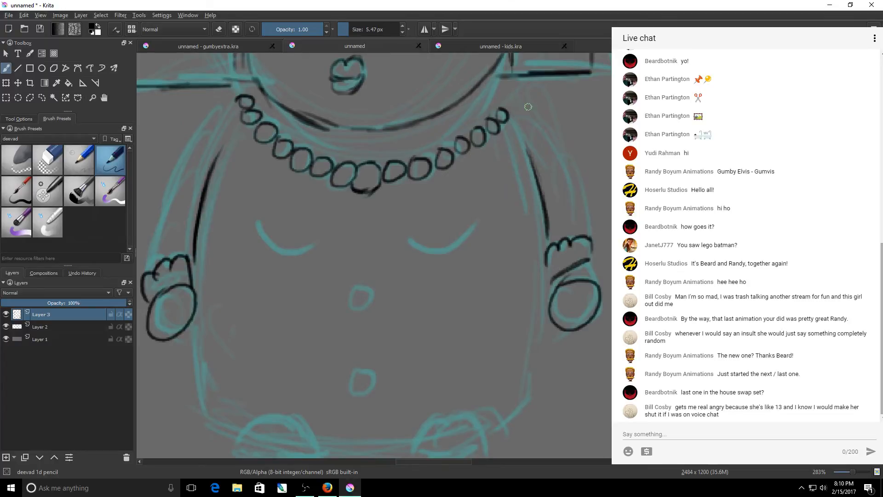
left_click_drag(515, 99, 584, 196)
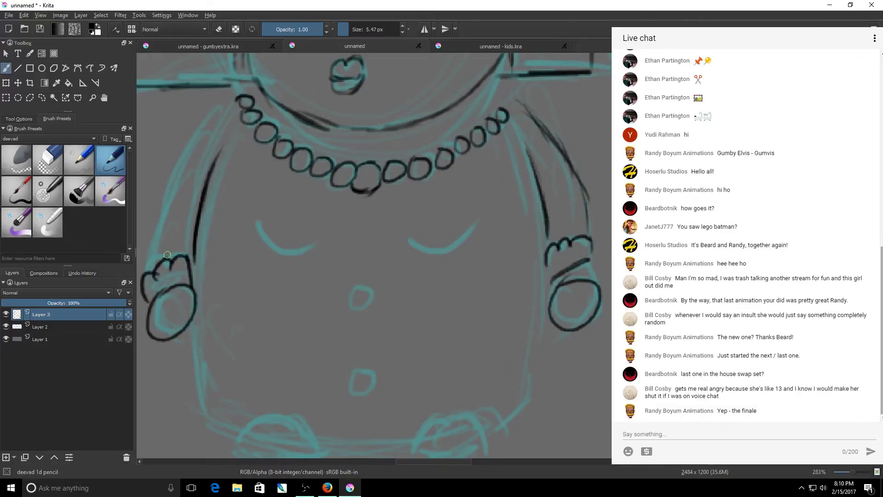
mouse_move(152, 269)
left_mouse_down()
mouse_move(163, 147)
mouse_move(223, 102)
left_mouse_up()
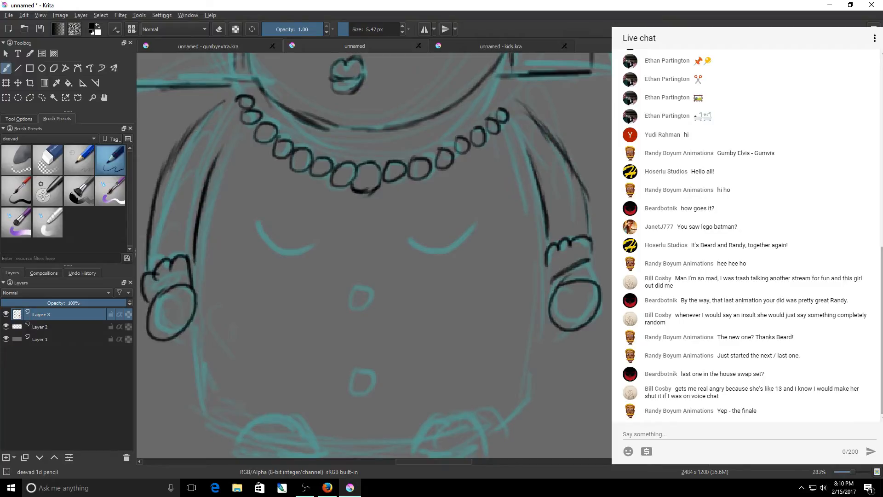
Step: Ink the rounded outline of the character's foot on the right side, redoing its outer edge
scroll(426, 389, "down", 3)
mouse_move(417, 399)
left_mouse_down()
mouse_move(436, 368)
mouse_move(463, 364)
mouse_move(485, 375)
left_mouse_up()
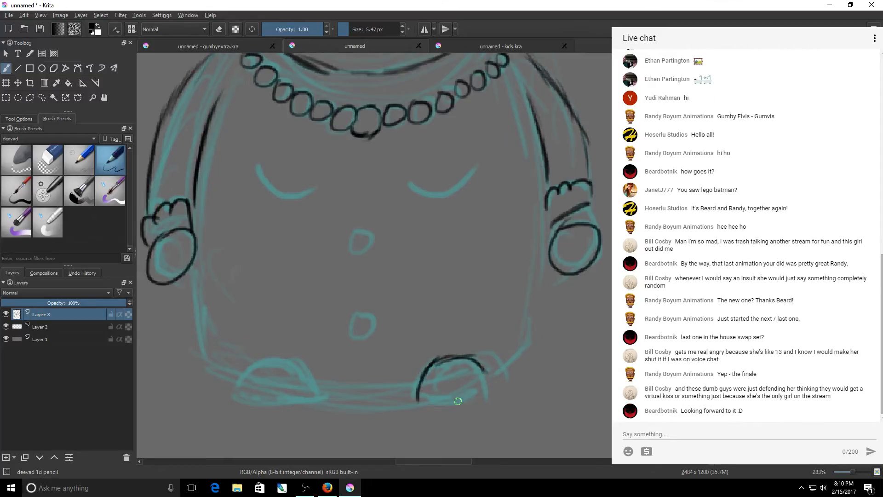
left_click_drag(418, 401, 444, 405)
left_click_drag(479, 367, 498, 389)
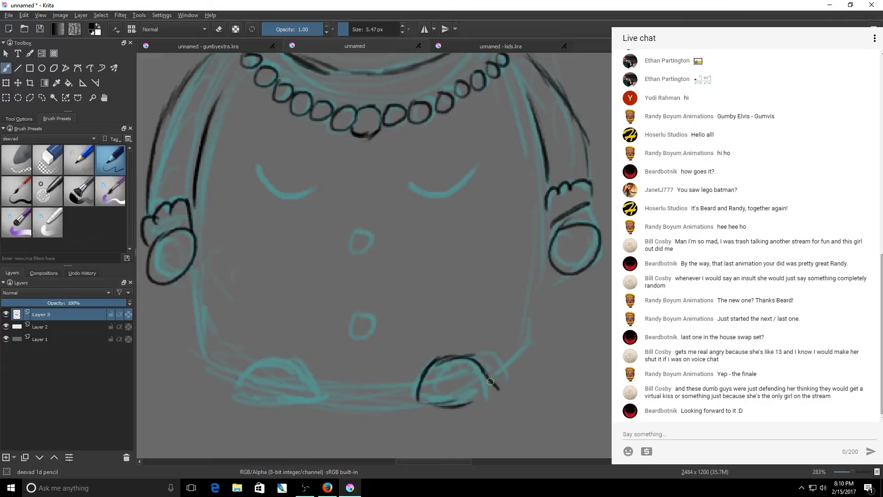
key("ctrl+z")
left_click_drag(471, 405, 482, 386)
key("ctrl+z")
left_click_drag(486, 374, 457, 411)
mouse_move(469, 461)
left_mouse_down()
mouse_move(428, 461)
mouse_move(466, 461)
left_mouse_up()
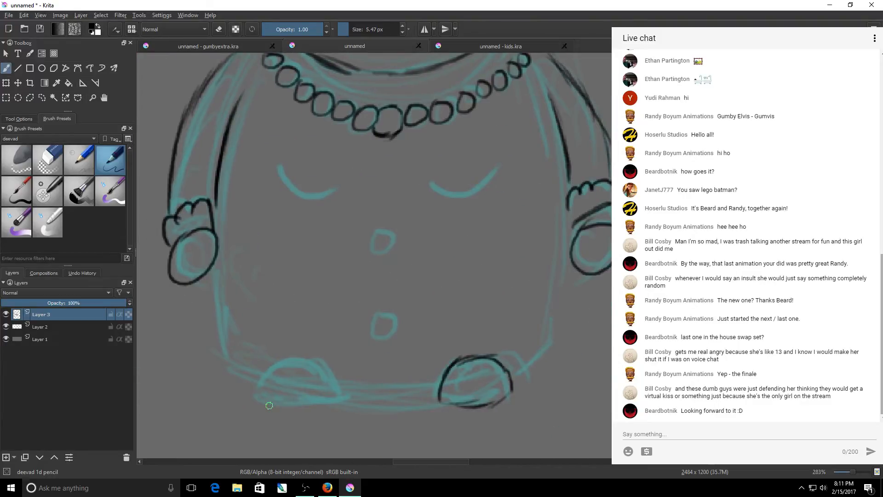
Step: Ink the rounded outline of the foot on the left side, redoing its lower right edge
mouse_move(259, 392)
left_mouse_down()
mouse_move(306, 362)
mouse_move(335, 389)
left_mouse_up()
left_click_drag(260, 391, 318, 416)
left_click_drag(296, 409, 334, 399)
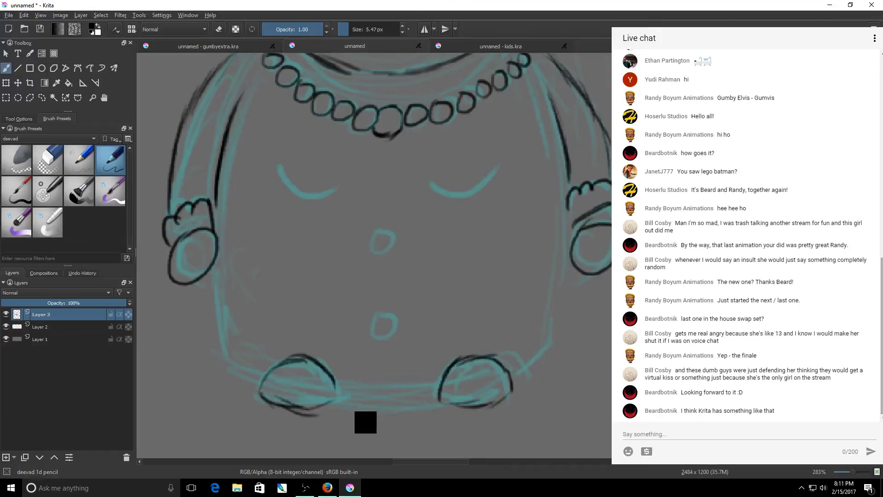
key("ctrl+z")
key("ctrl+z")
mouse_move(274, 405)
left_mouse_down()
mouse_move(333, 400)
mouse_move(310, 412)
mouse_move(347, 403)
left_mouse_up()
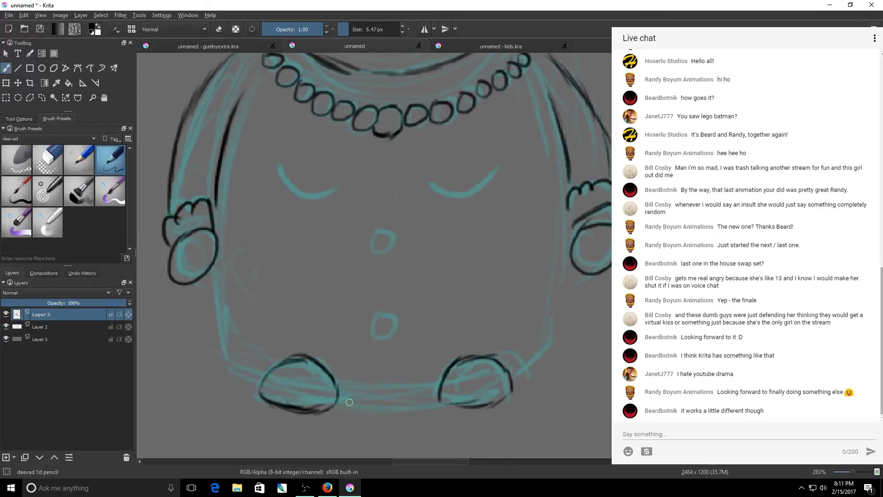
Step: Ink the body's bottom edge between the feet and both lower sides from the hands down to the feet
left_click_drag(337, 402, 409, 402)
left_click_drag(354, 402, 425, 402)
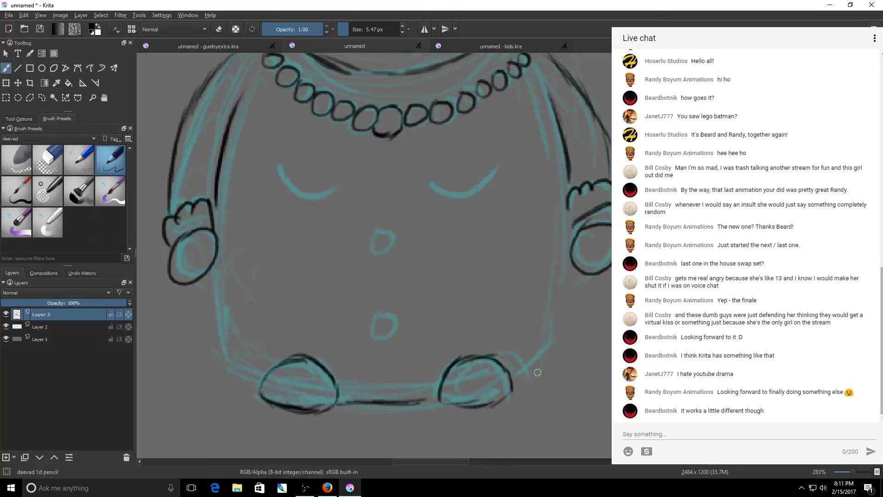
left_click_drag(513, 379, 547, 354)
left_click_drag(572, 282, 545, 348)
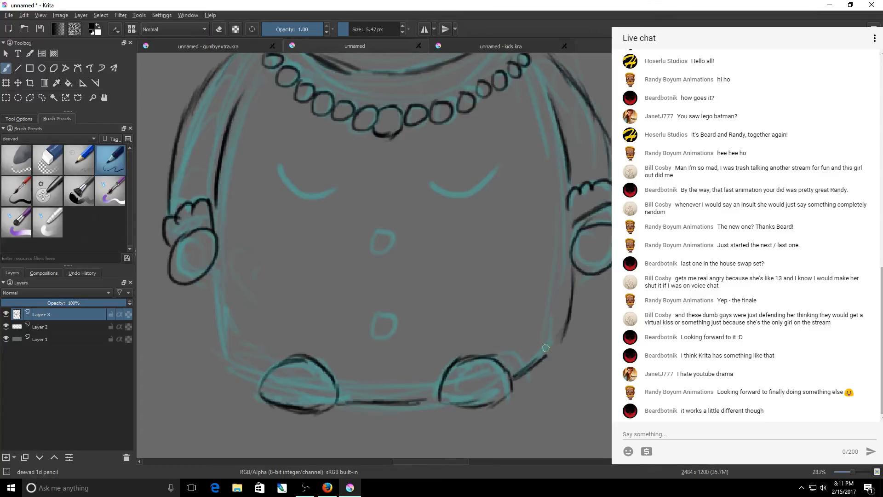
left_click_drag(212, 269, 221, 351)
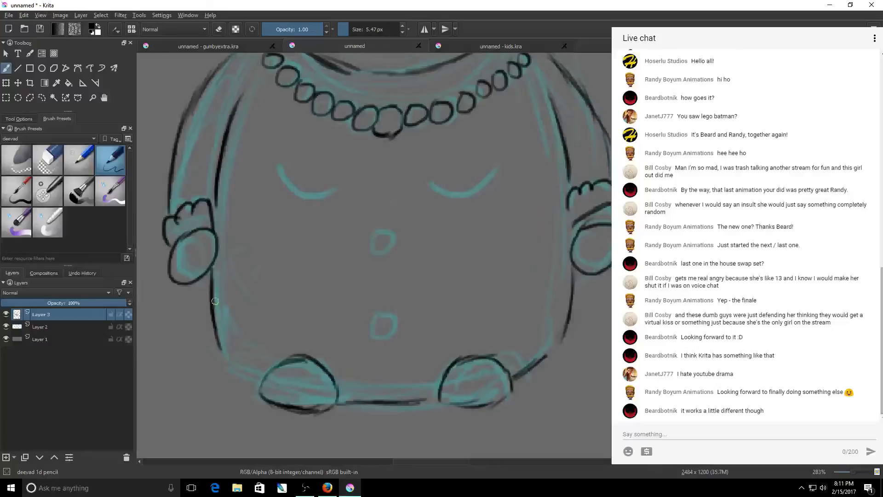
left_click_drag(214, 301, 255, 384)
left_click_drag(560, 342, 545, 357)
Step: Ink the two belly buttons and both chest curves, and touch up the body edge beside the right hand
mouse_move(393, 231)
left_mouse_down()
mouse_move(399, 246)
mouse_move(385, 230)
left_mouse_up()
mouse_move(389, 314)
left_mouse_down()
mouse_move(379, 322)
mouse_move(388, 314)
left_mouse_up()
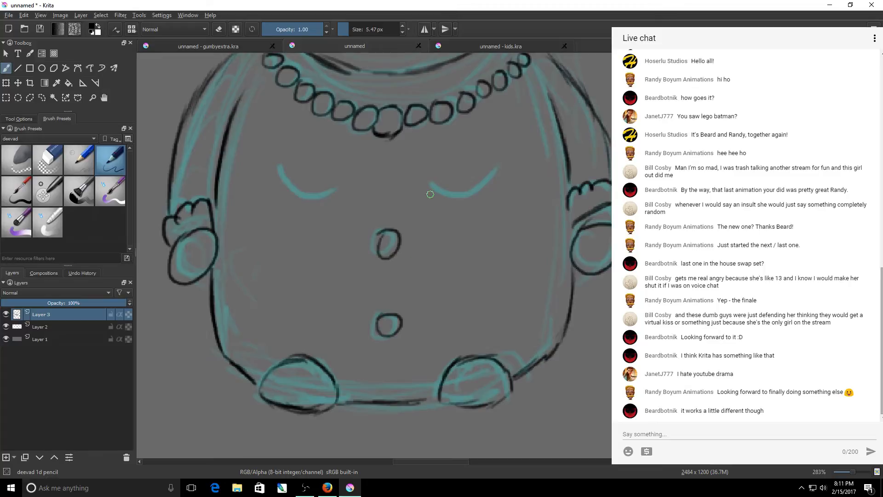
left_click_drag(430, 194, 503, 165)
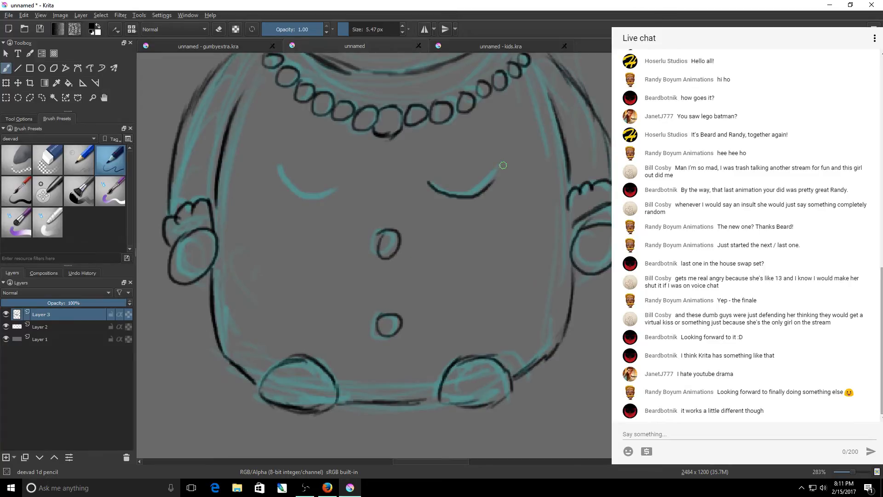
left_click_drag(341, 187, 310, 201)
left_click_drag(279, 169, 325, 199)
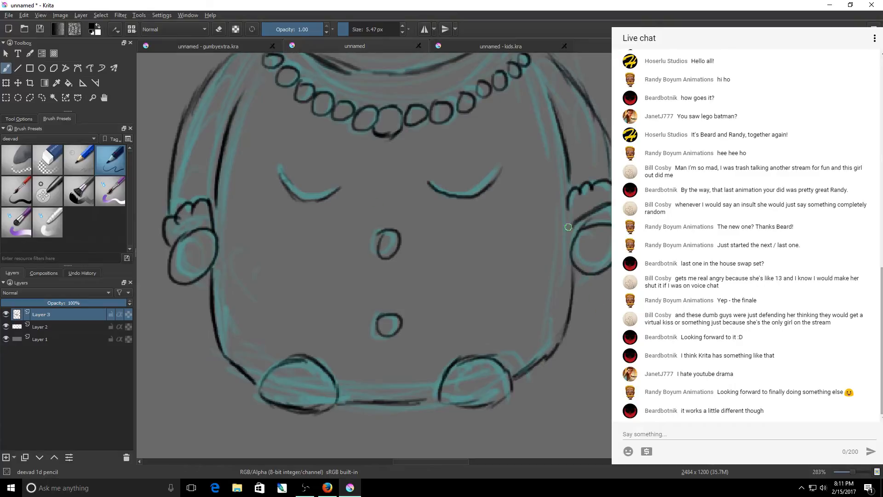
left_click_drag(570, 237, 571, 254)
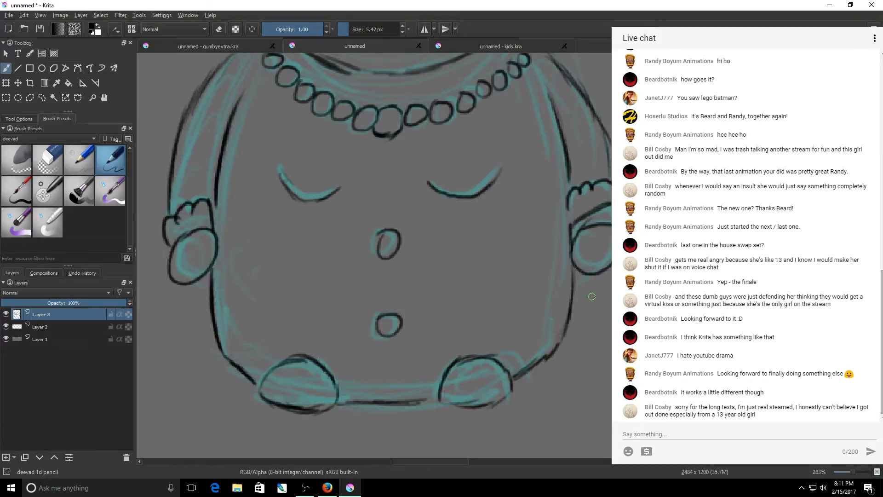
Step: Extend both shoulder lines up to the neck, and close the hair's top edge to the right of the flower
scroll(592, 297, "up", 5)
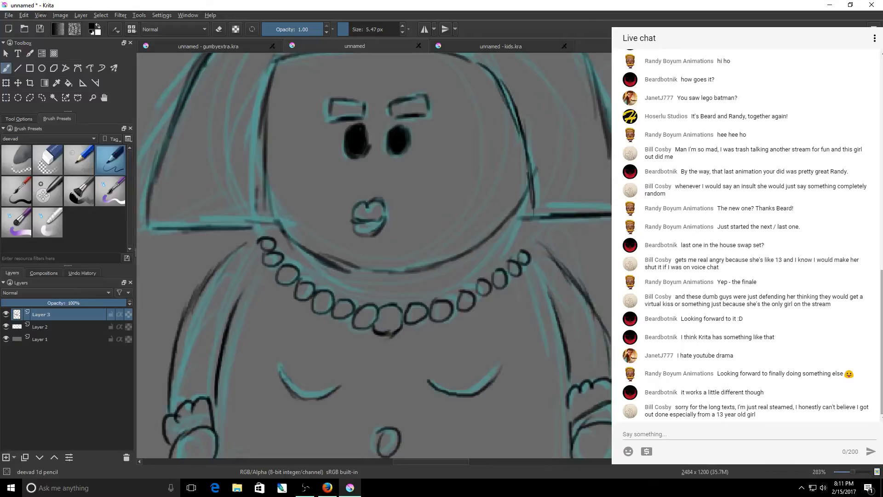
scroll(481, 144, "up", 3)
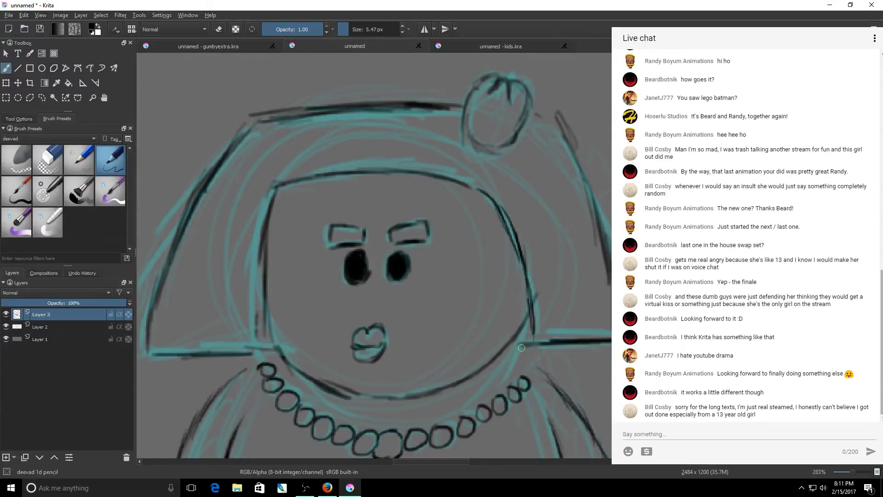
left_click_drag(521, 348, 545, 376)
left_click_drag(264, 357, 236, 378)
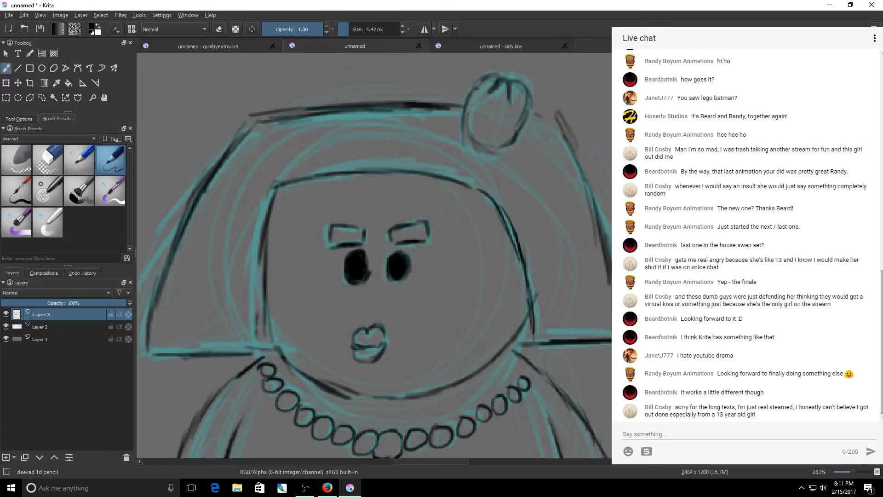
scroll(374, 255, "down", 3)
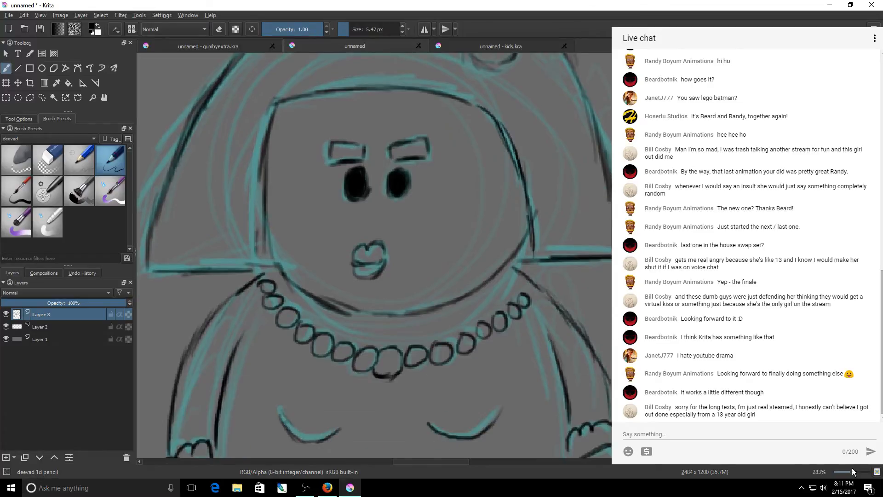
left_click_drag(852, 467, 848, 470)
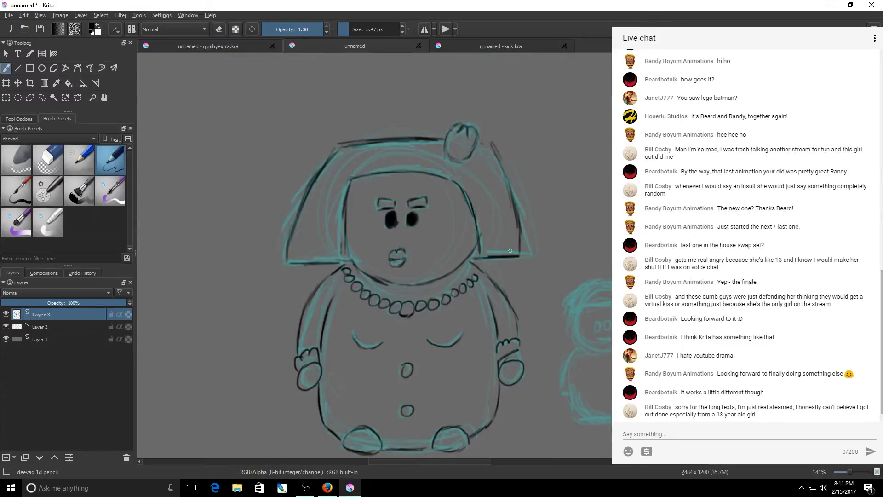
left_click_drag(478, 144, 484, 141)
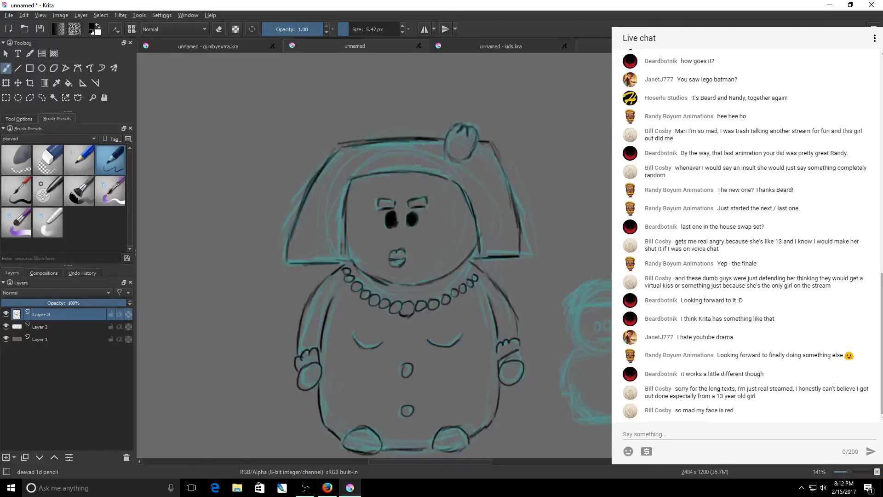
Step: Ink the left hair edge, both oval eyes and the short mouth of the small figure beside the large woman
scroll(407, 266, "down", 2)
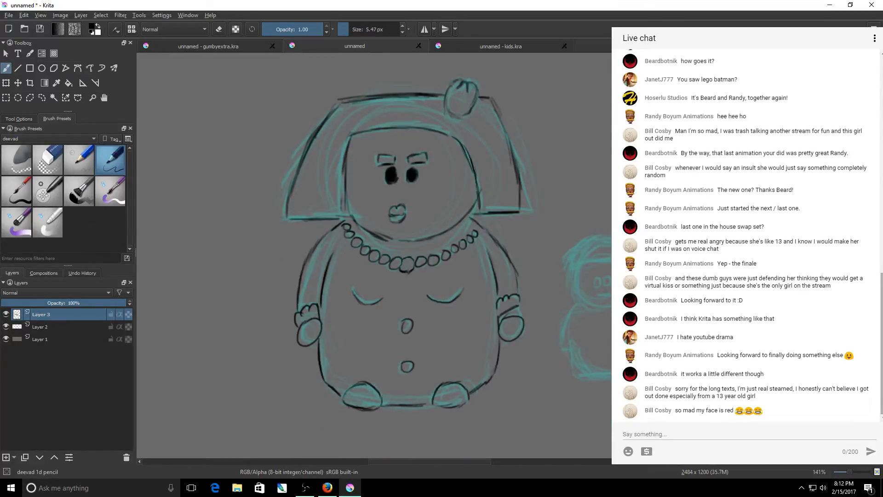
scroll(446, 255, "up", 1)
scroll(407, 260, "down", 1)
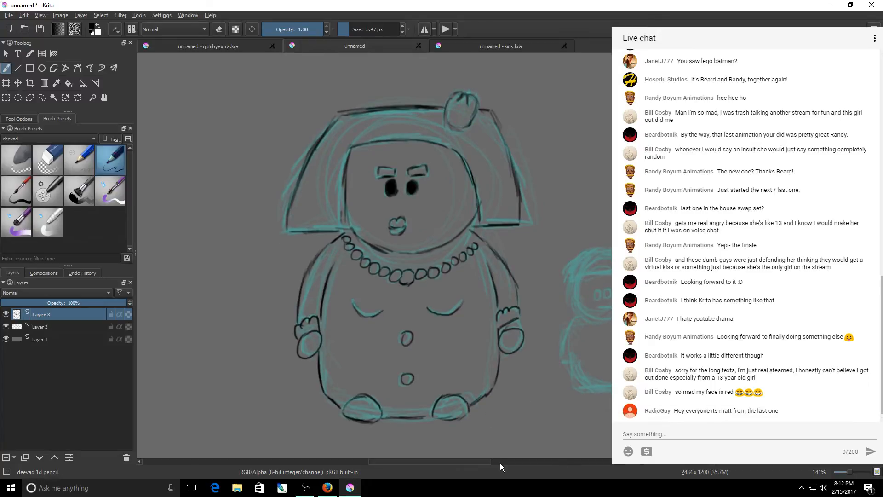
scroll(500, 463, "right", 3)
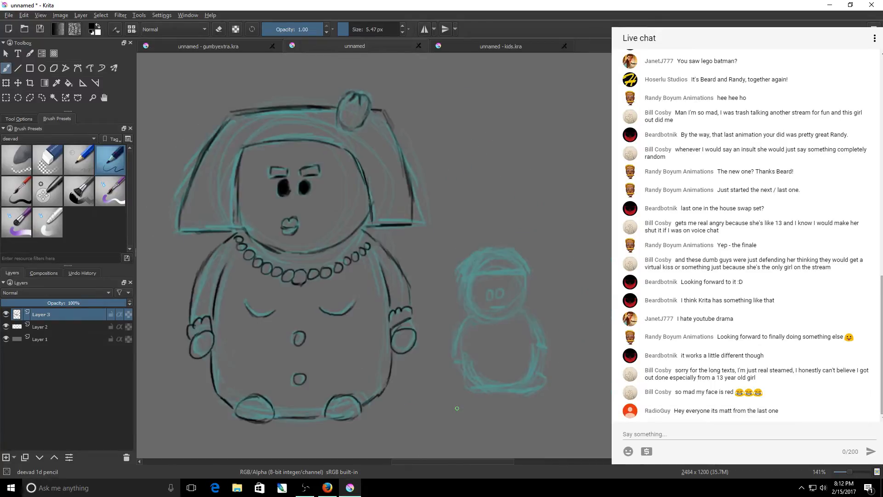
left_click(851, 472)
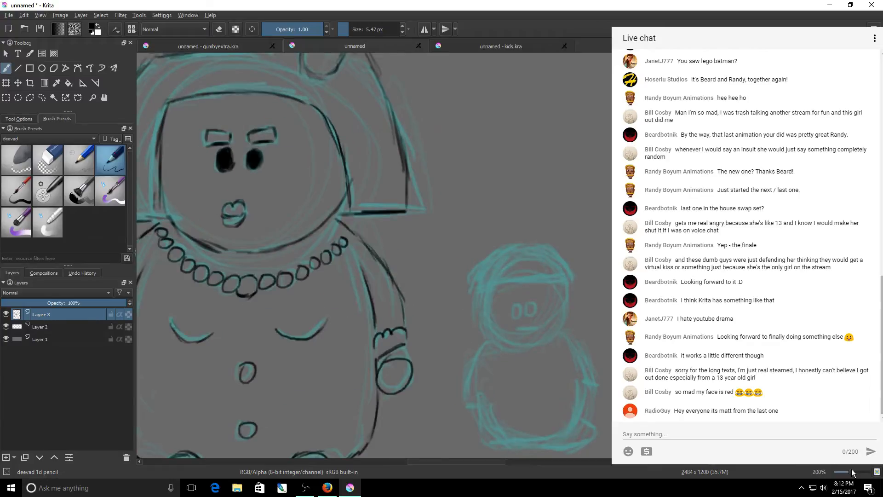
left_click(851, 472)
scroll(611, 271, "down", 3)
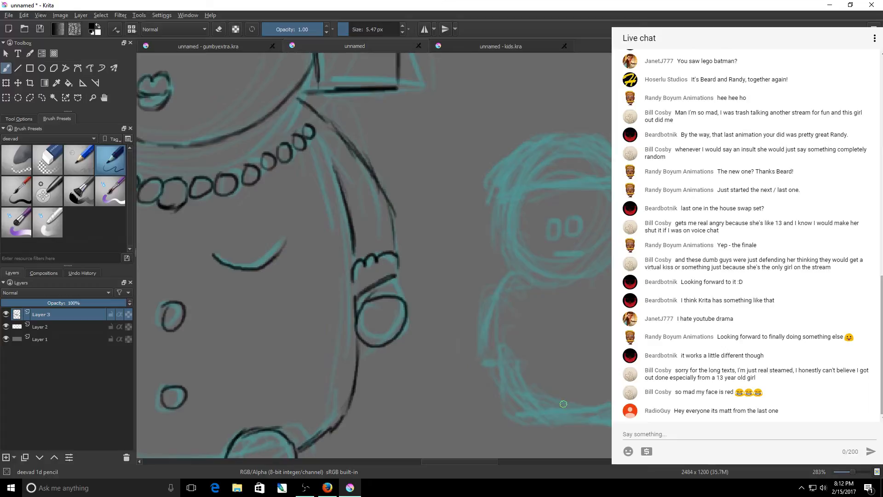
left_click_drag(488, 461, 502, 462)
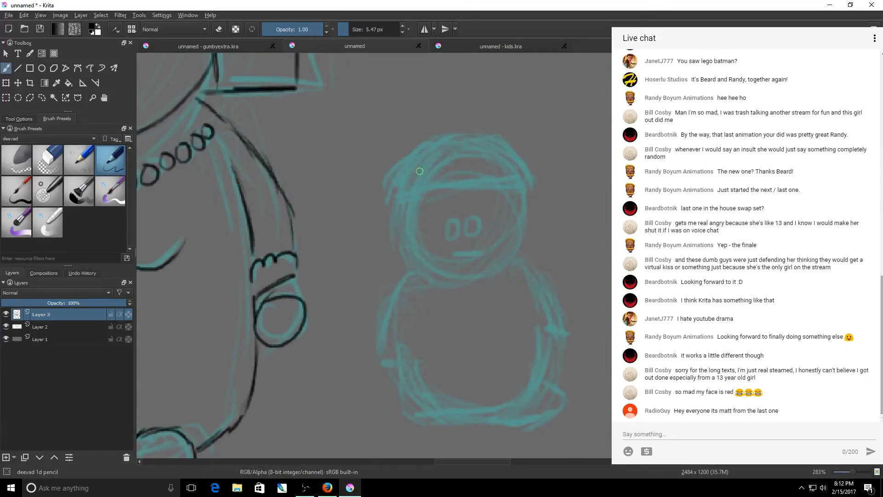
mouse_move(422, 146)
left_mouse_down()
mouse_move(401, 166)
mouse_move(401, 189)
left_mouse_up()
left_click_drag(451, 220, 469, 224)
mouse_move(453, 259)
left_mouse_down()
mouse_move(463, 258)
mouse_move(454, 261)
left_mouse_up()
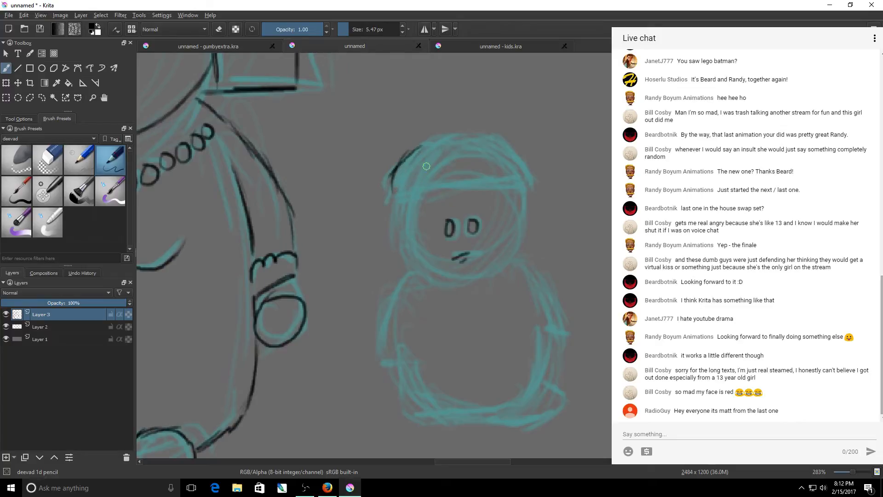
Step: Ink a scalloped fringe across the small figure's forehead, redoing the first stroke, and start the curved crown of the hair
left_click_drag(450, 166, 431, 169)
key("ctrl+z")
mouse_move(398, 171)
left_mouse_down()
mouse_move(416, 194)
mouse_move(452, 189)
mouse_move(520, 158)
left_mouse_up()
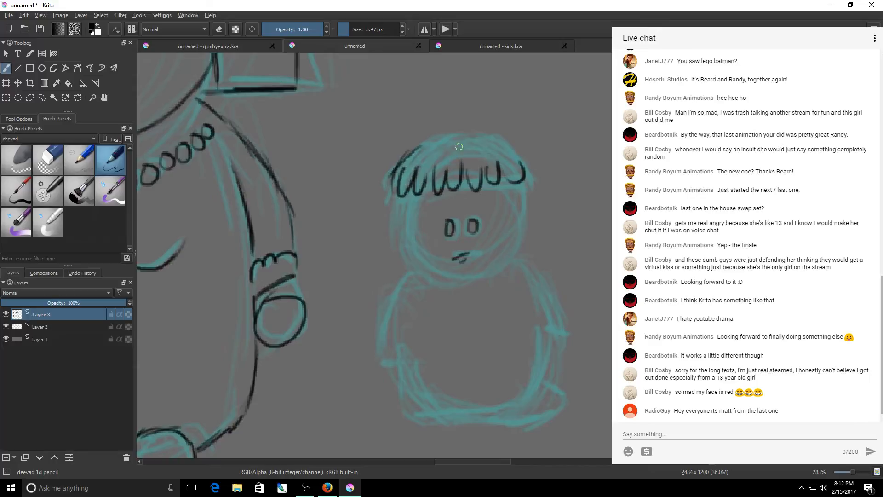
mouse_move(424, 137)
left_mouse_down()
mouse_move(417, 146)
mouse_move(472, 128)
left_mouse_up()
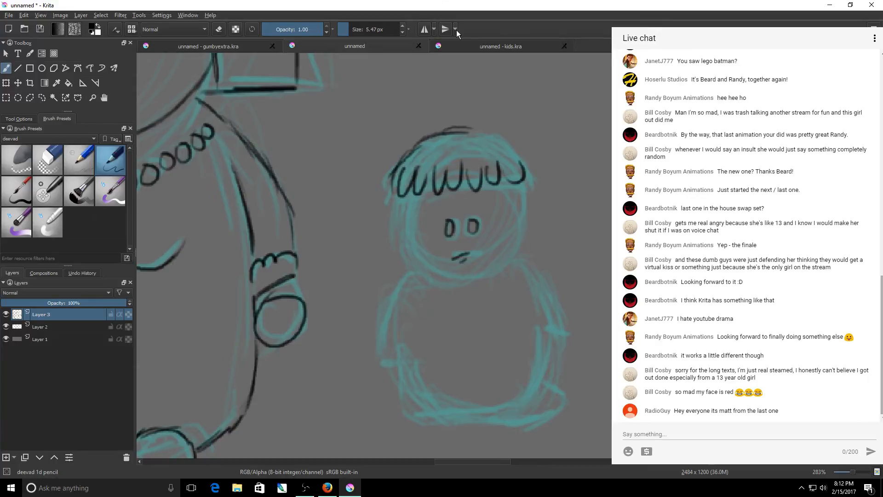
Step: Examine the three finished baby characters in the kids.kra document as a reference
left_click(500, 45)
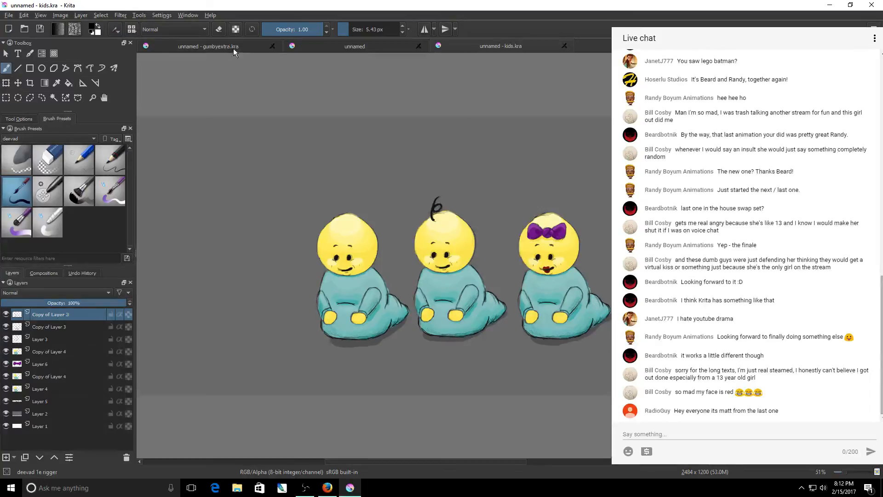
left_click(358, 47)
left_click(500, 47)
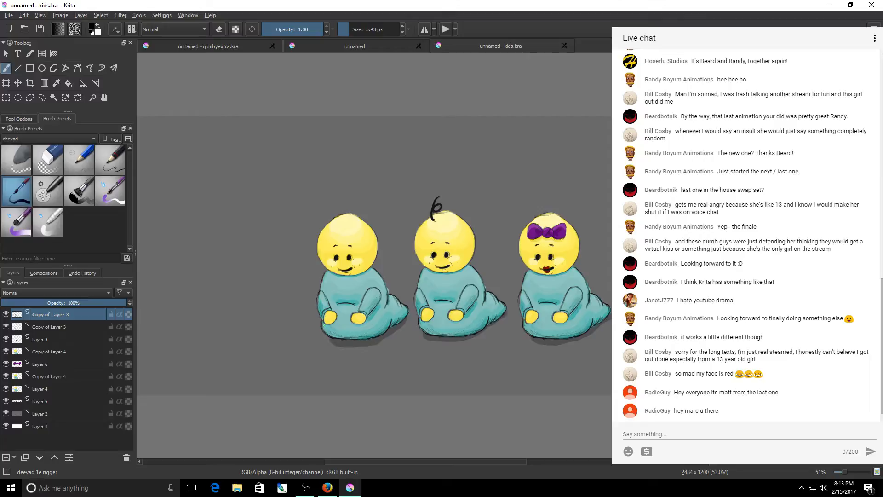
left_click_drag(325, 323, 336, 344)
Step: Return to the unnamed sketch document and close the right side of the small figure's hair crown
left_click(371, 45)
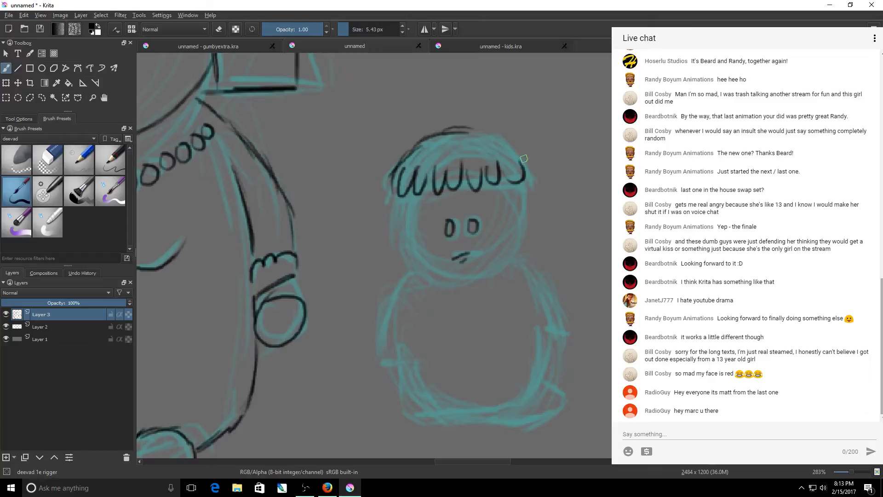
mouse_move(525, 163)
left_mouse_down()
mouse_move(488, 136)
mouse_move(497, 138)
left_mouse_up()
left_click_drag(394, 204, 416, 274)
key("ctrl+z")
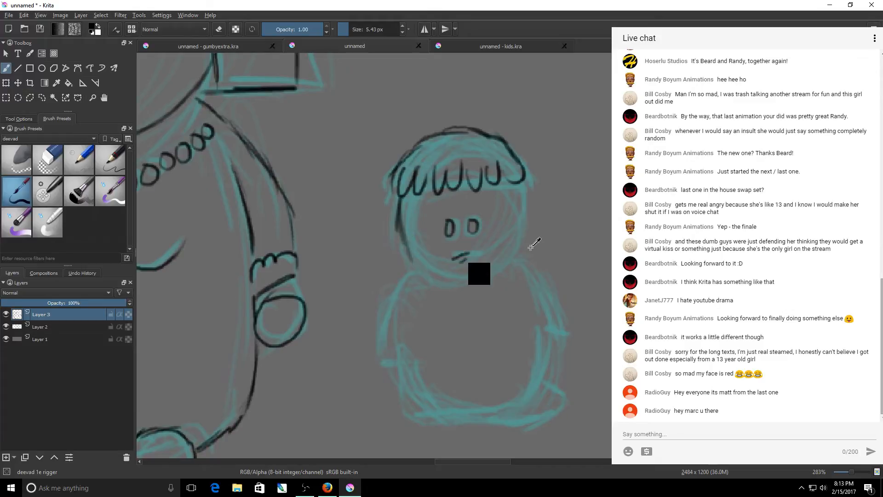
key("ctrl+z")
key("ctrl+z")
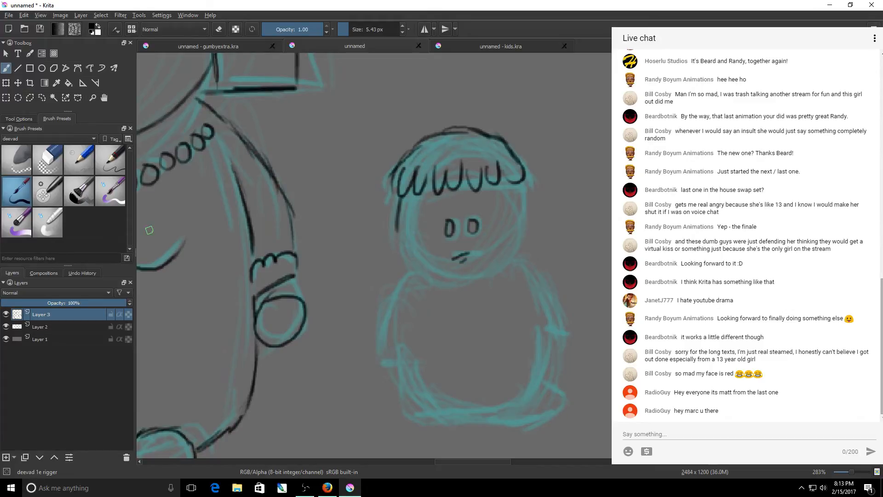
Step: Ink the small figure's face outline from the fringe round the chin with the deevad 1d pencil at 5.21 px
left_click(112, 162)
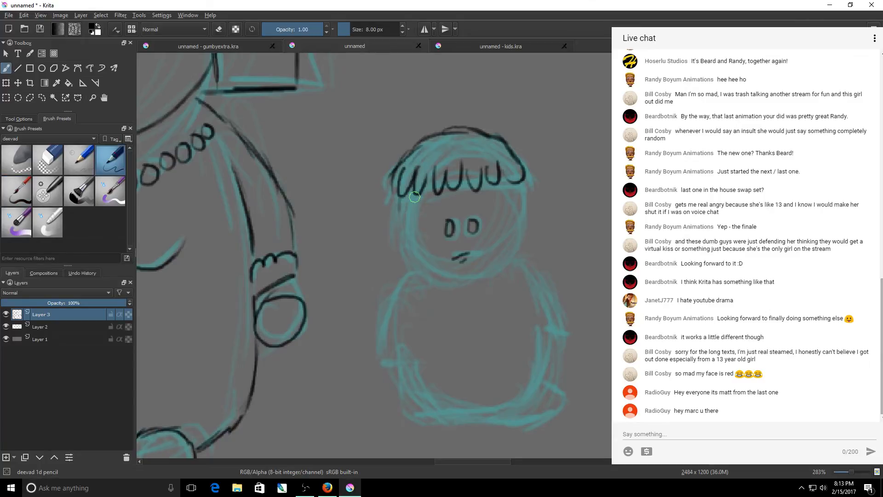
left_click_drag(423, 197, 419, 197, "shift")
key("alt+Tab")
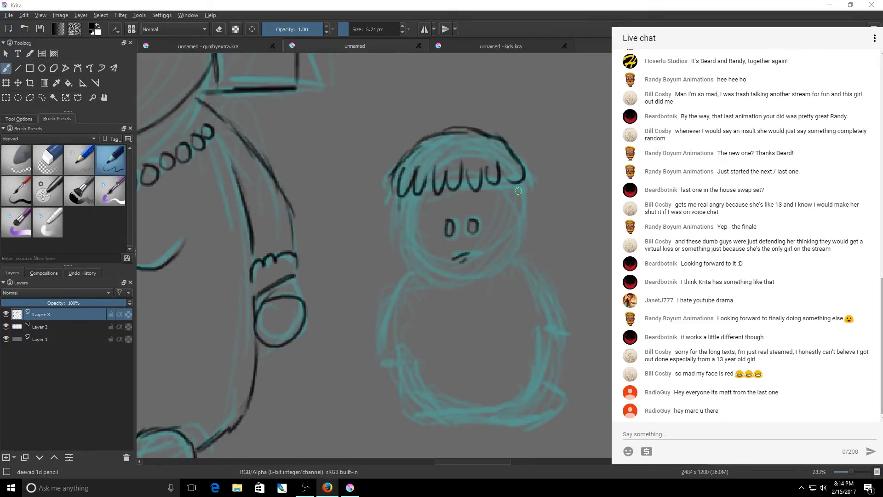
left_click_drag(518, 186, 525, 200)
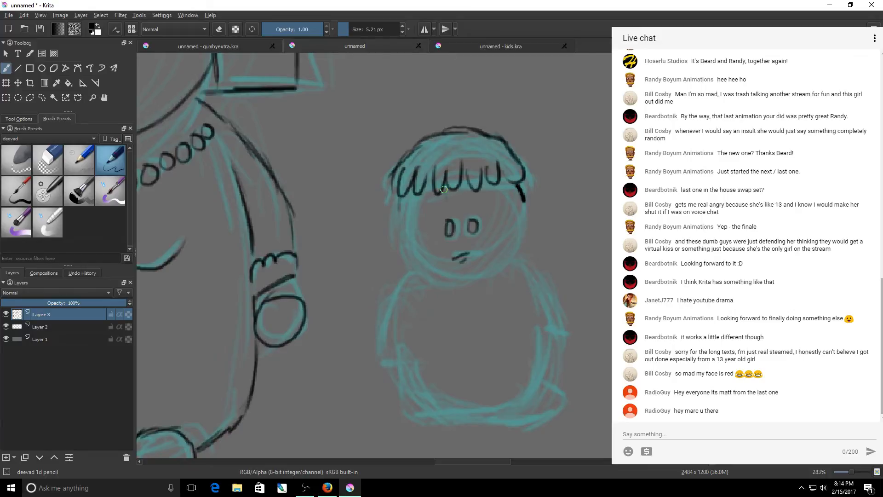
key("ctrl")
key("ctrl+z")
mouse_move(405, 195)
left_mouse_down()
mouse_move(411, 258)
mouse_move(459, 272)
left_mouse_up()
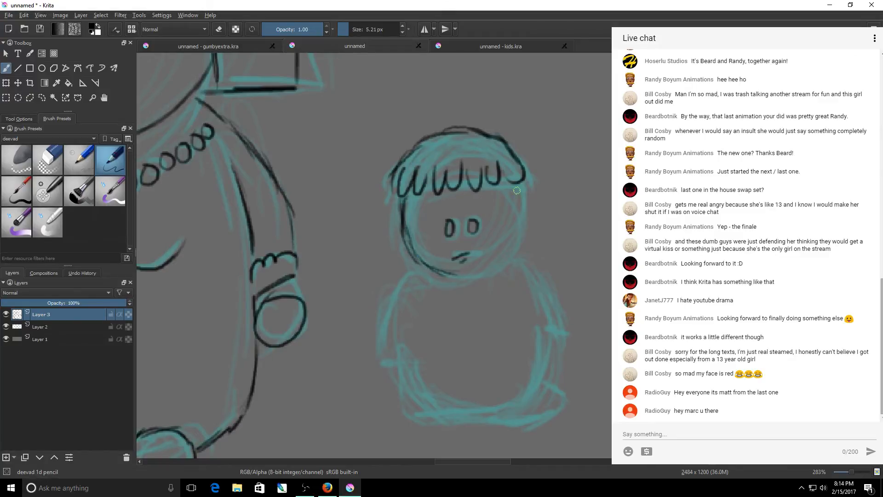
mouse_move(517, 191)
left_mouse_down()
mouse_move(524, 223)
mouse_move(494, 279)
left_mouse_up()
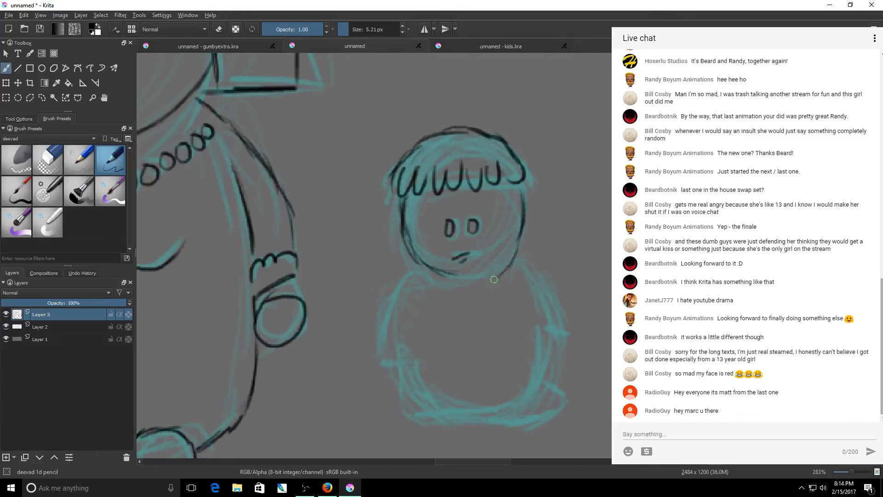
mouse_move(501, 260)
left_mouse_down()
mouse_move(457, 278)
mouse_move(501, 260)
left_mouse_up()
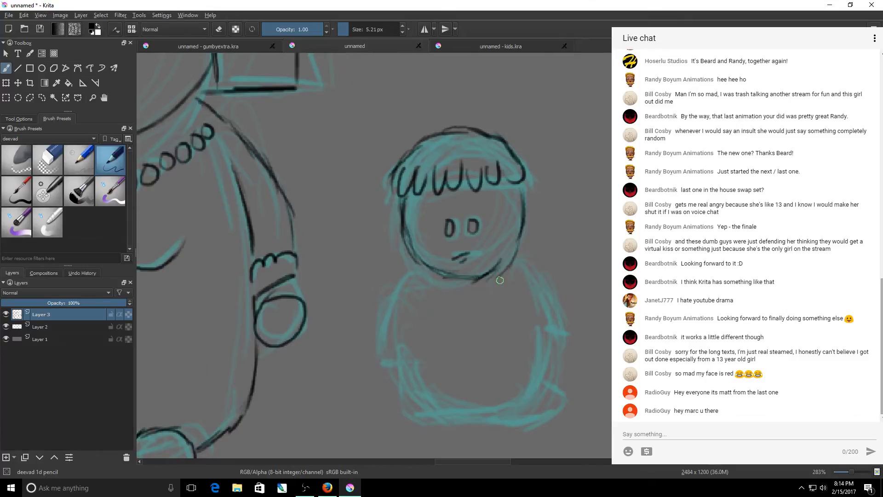
Step: Ink the small figure's rounded body outline and a small round hand on each side
mouse_move(399, 292)
left_mouse_down()
mouse_move(413, 272)
mouse_move(413, 373)
mouse_move(436, 401)
mouse_move(485, 407)
left_mouse_up()
mouse_move(522, 270)
left_mouse_down()
mouse_move(544, 323)
mouse_move(540, 363)
mouse_move(490, 407)
mouse_move(458, 407)
left_mouse_up()
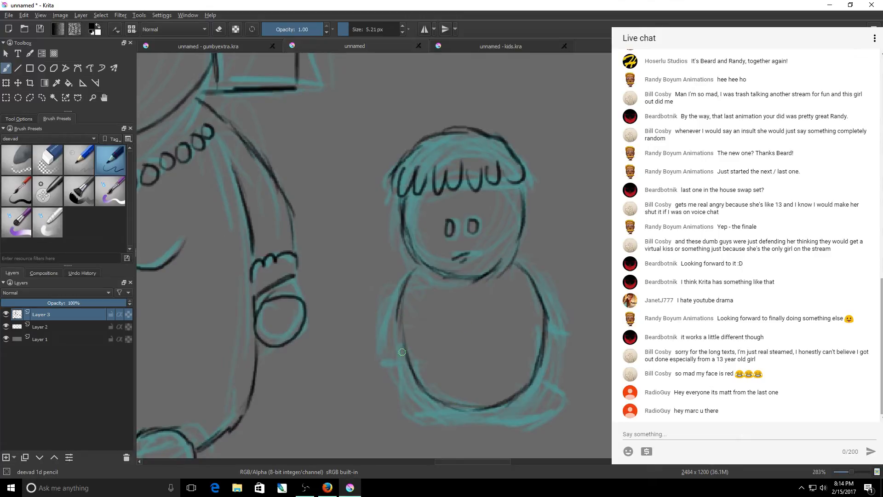
left_click_drag(402, 352, 398, 332)
left_click_drag(548, 318, 543, 330)
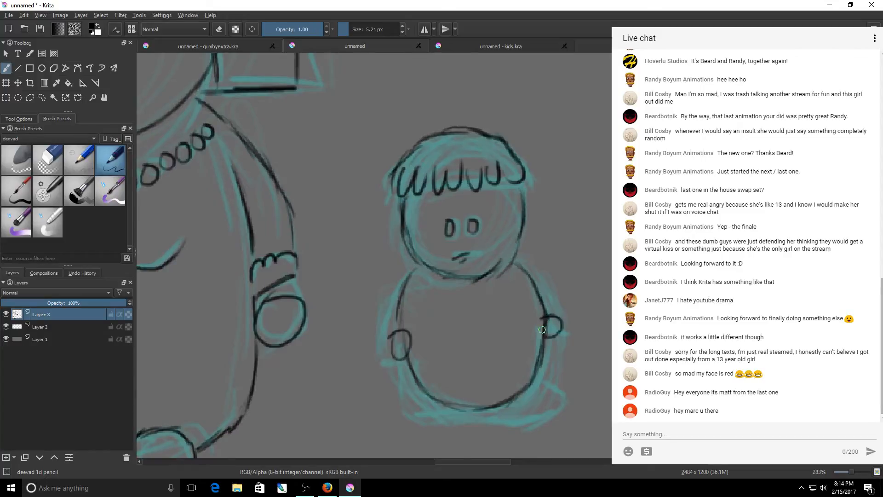
Step: Ink the outer arm lines from the shoulders to the hands, and the flared base beneath the small figure's body
left_click_drag(403, 281, 392, 333)
left_click_drag(526, 269, 547, 318)
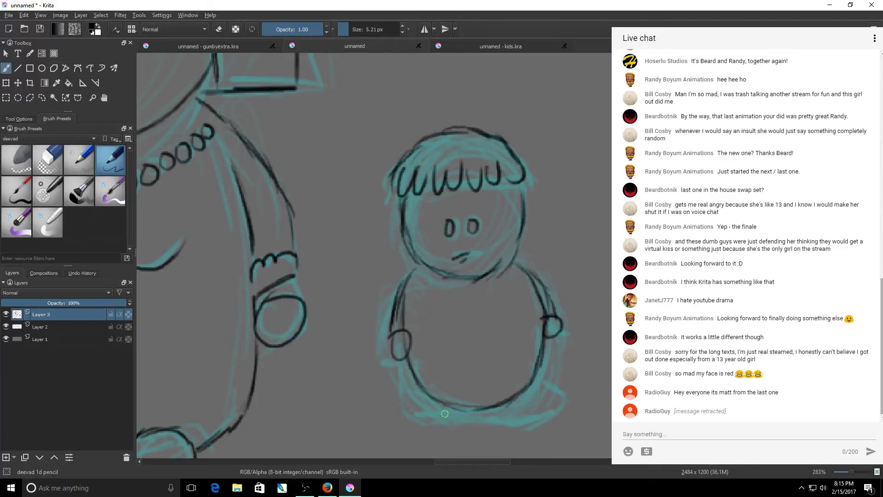
mouse_move(417, 414)
left_mouse_down()
mouse_move(419, 397)
mouse_move(502, 409)
mouse_move(538, 373)
mouse_move(531, 414)
mouse_move(512, 409)
left_mouse_up()
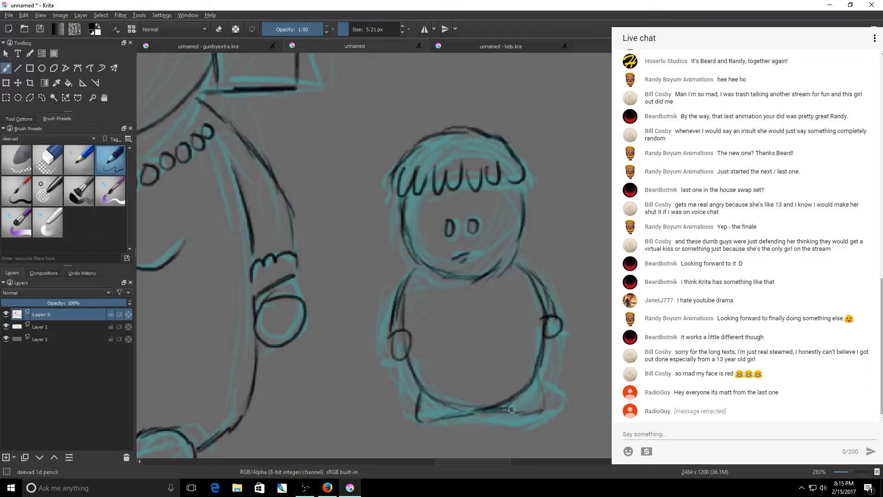
left_click_drag(537, 364, 539, 388)
Step: Ink a square bib hanging from the small figure's neck, and reinforce both of its sides
left_click_drag(429, 272, 447, 336)
left_click_drag(510, 266, 514, 324)
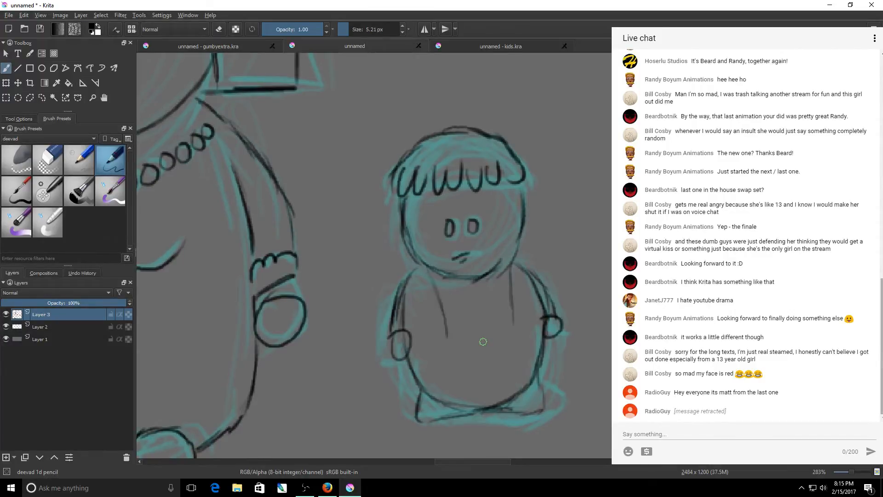
left_click_drag(448, 342, 511, 330)
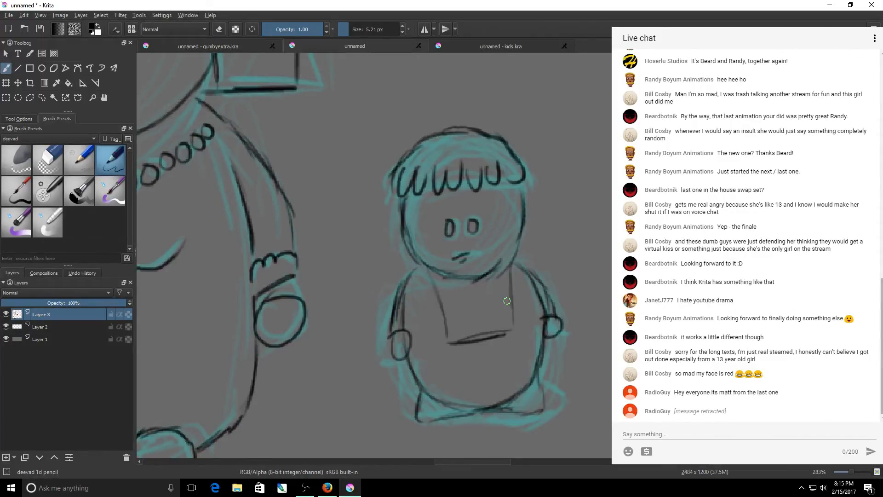
left_click_drag(511, 287, 519, 343)
mouse_move(433, 281)
left_mouse_down()
mouse_move(457, 336)
mouse_move(441, 289)
mouse_move(448, 340)
left_mouse_up()
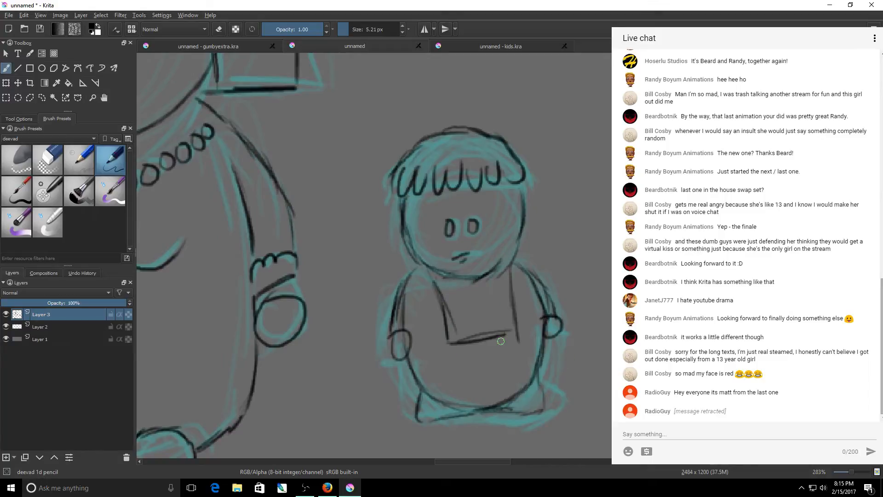
Step: Erase the bib's overshooting lines with the deevad 1b eraser large at 10.25 px, and touch up the chin with the 1d pencil
left_click(47, 173)
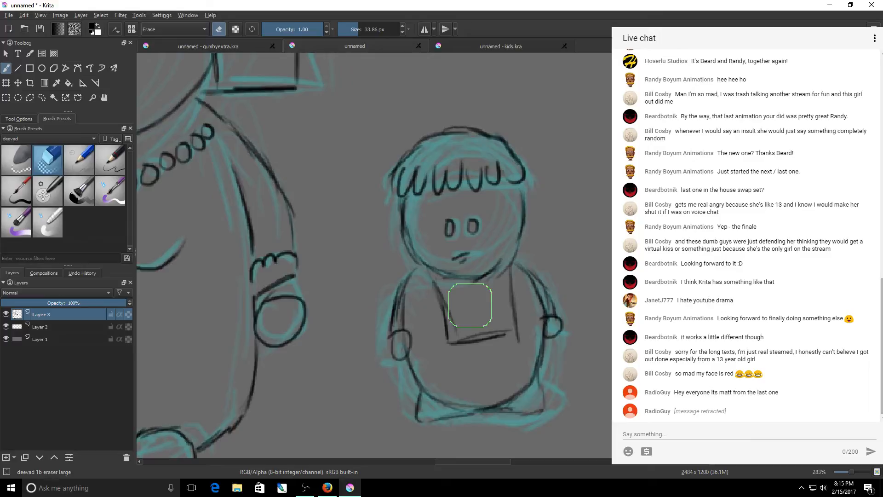
mouse_move(470, 305)
left_mouse_down("shift")
mouse_move(437, 329)
mouse_move(457, 332)
mouse_move(449, 294)
left_mouse_up("shift")
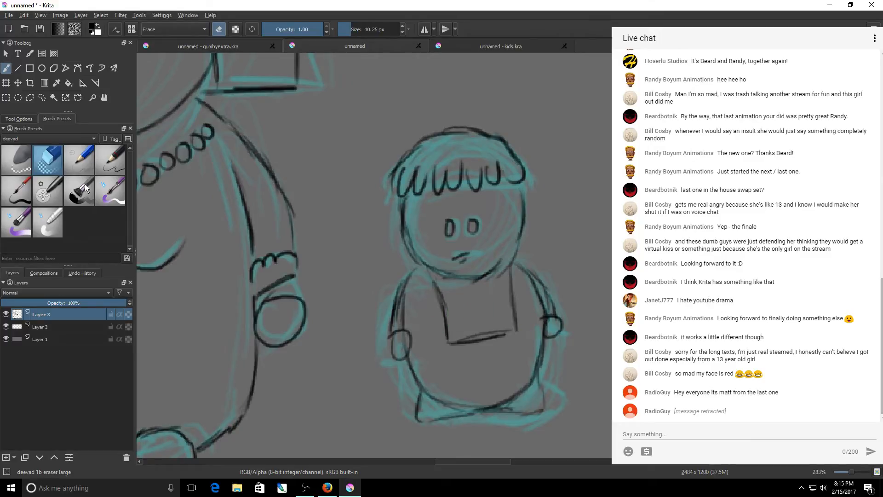
left_click(110, 160)
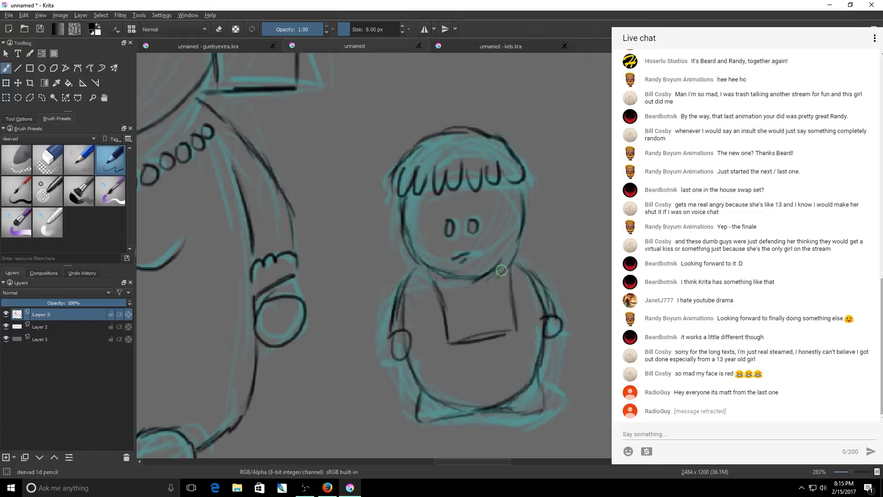
left_click_drag(491, 276, 504, 262)
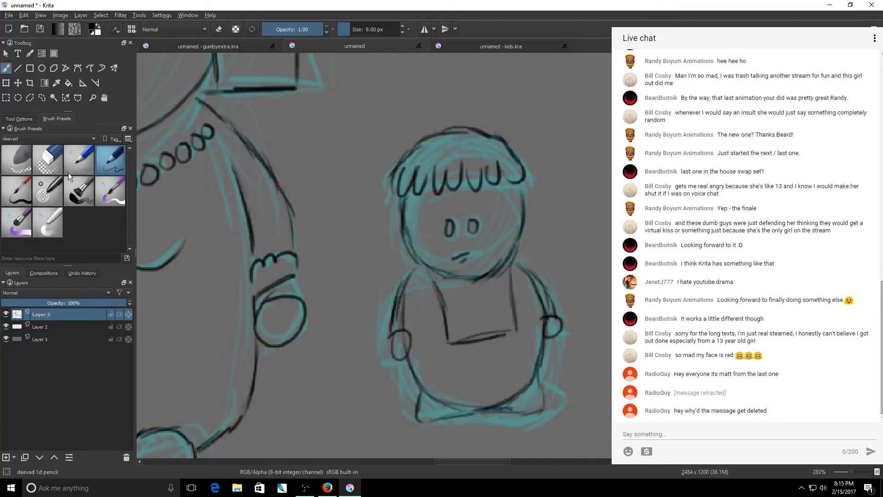
Step: Clean up the area under the chin and the bib's lower edge with the eraser at 7.76 px, and return to the pencil
left_click(55, 166)
left_click_drag(510, 276, 495, 275, "shift")
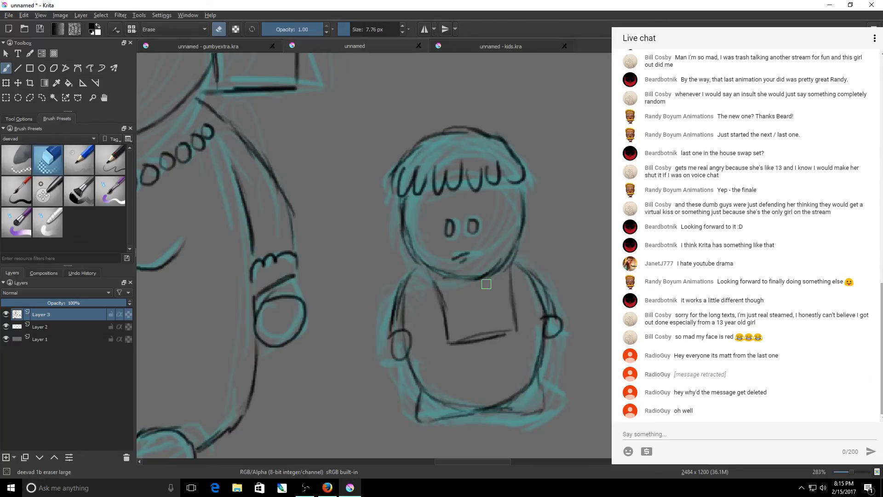
left_click_drag(504, 335, 467, 349)
key("slash")
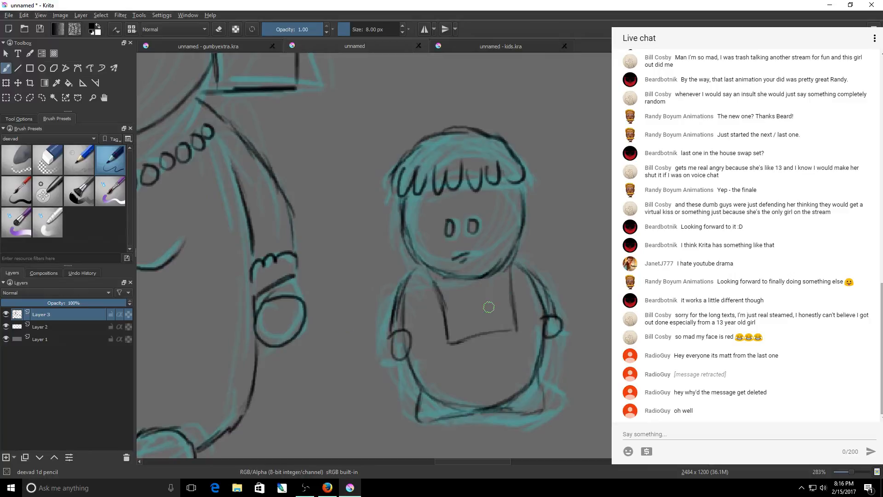
left_click_drag(462, 304, 504, 319)
key("ctrl+z")
left_click_drag(483, 281, 492, 283)
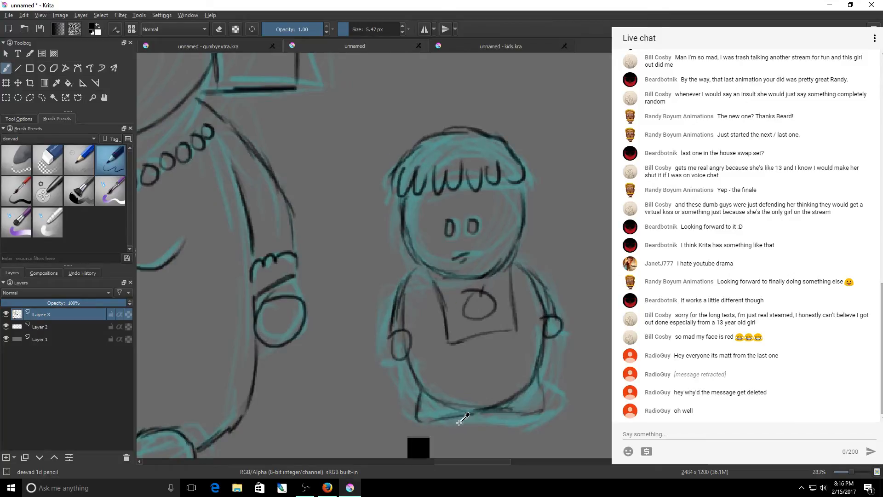
key("ctrl+z")
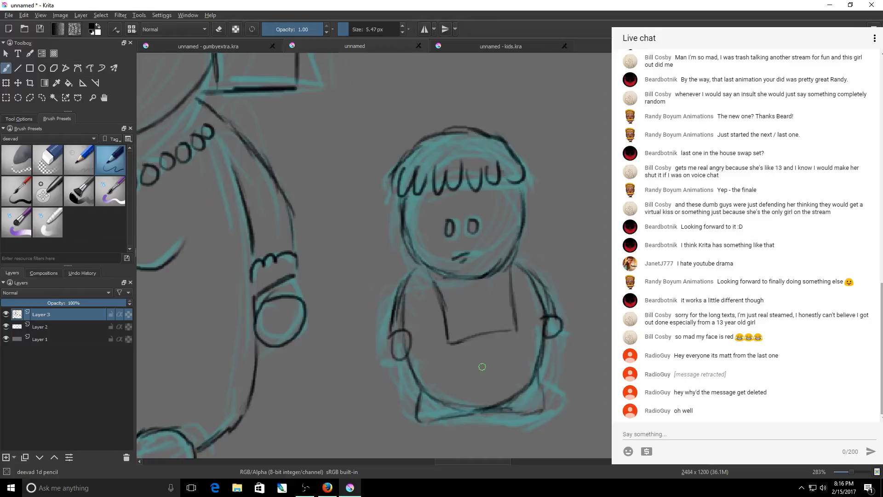
Step: Ink a small round button on the child figure's belly and two round cheeks on the large woman's face
left_click_drag(482, 366, 481, 368)
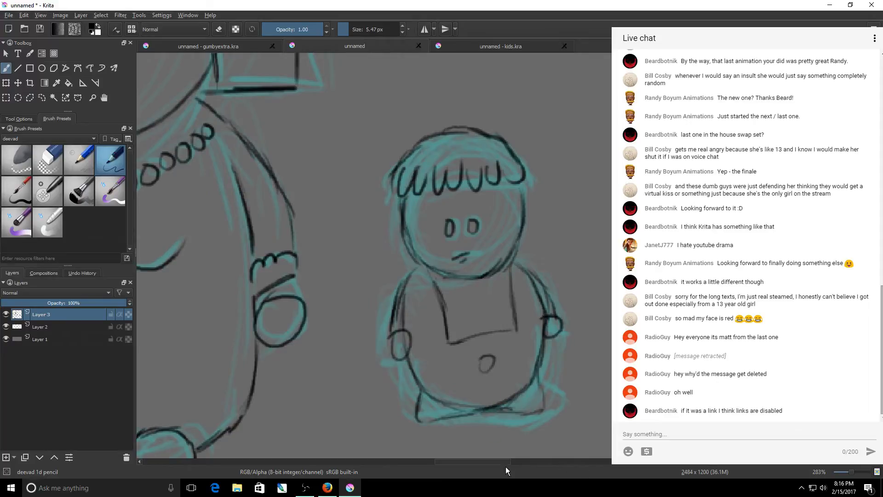
mouse_move(505, 462)
left_mouse_down()
mouse_move(485, 463)
mouse_move(493, 460)
left_mouse_up()
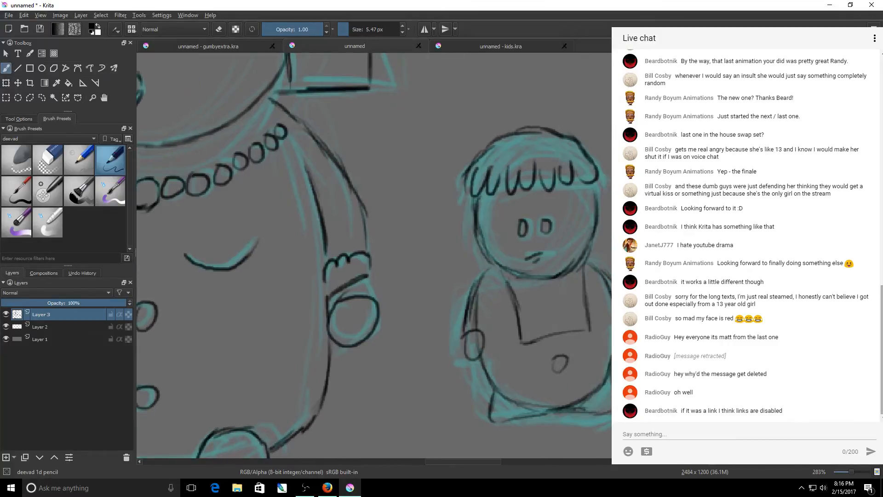
scroll(517, 335, "down", 3)
scroll(516, 335, "up", 1)
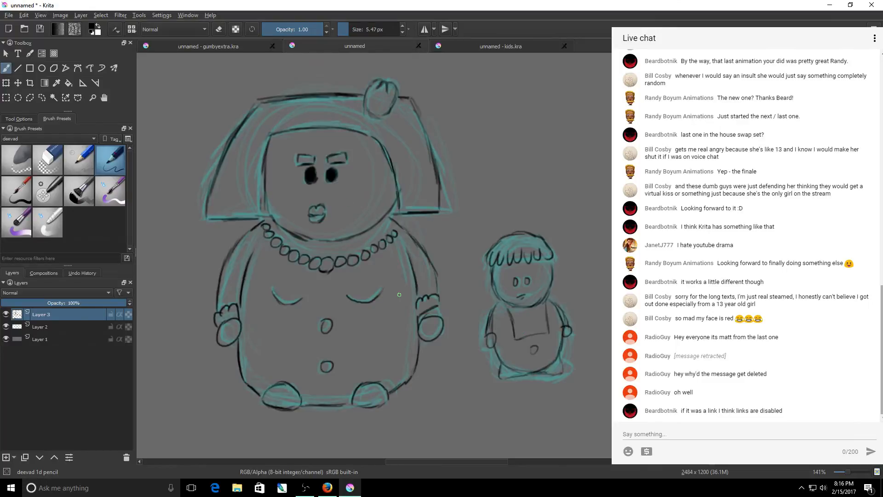
left_click_drag(347, 196, 347, 201)
left_click_drag(290, 195, 286, 210)
Step: Hide the teal sketch on Layer 2 and tidy the woman's cheek lines with the deevad 1b eraser large at 10.65 px
left_click(6, 327)
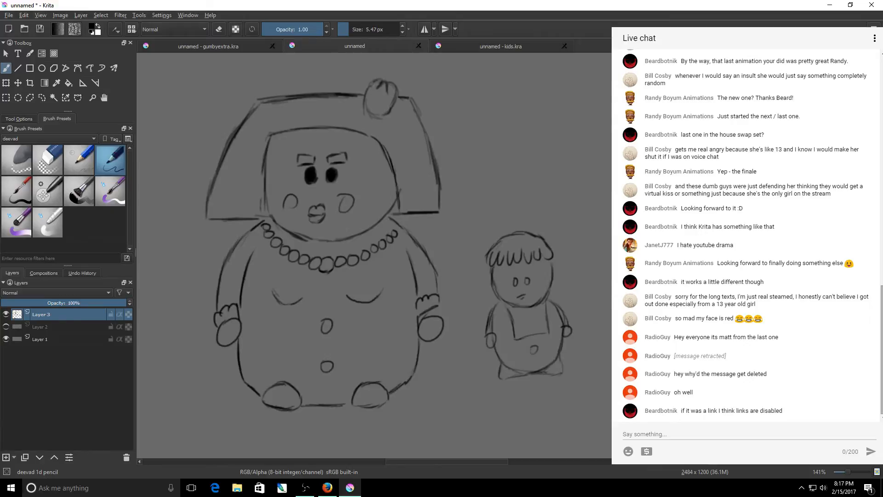
left_click(6, 327)
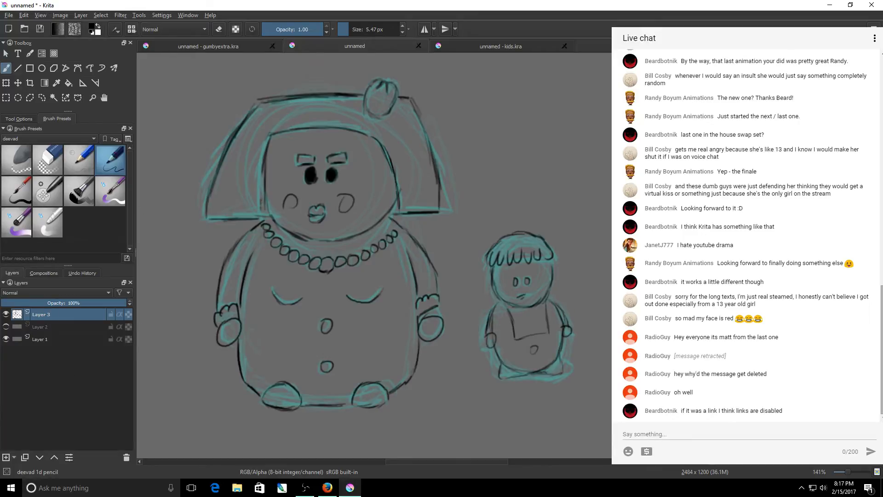
left_click(6, 326)
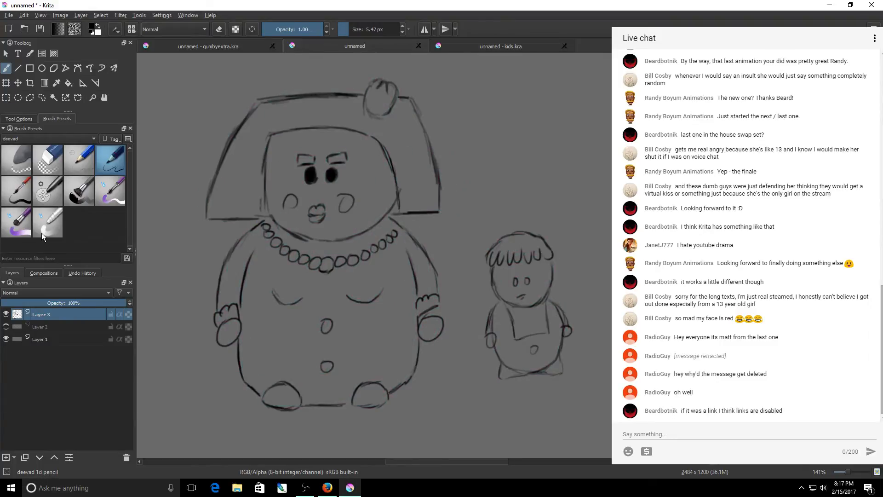
left_click(54, 156)
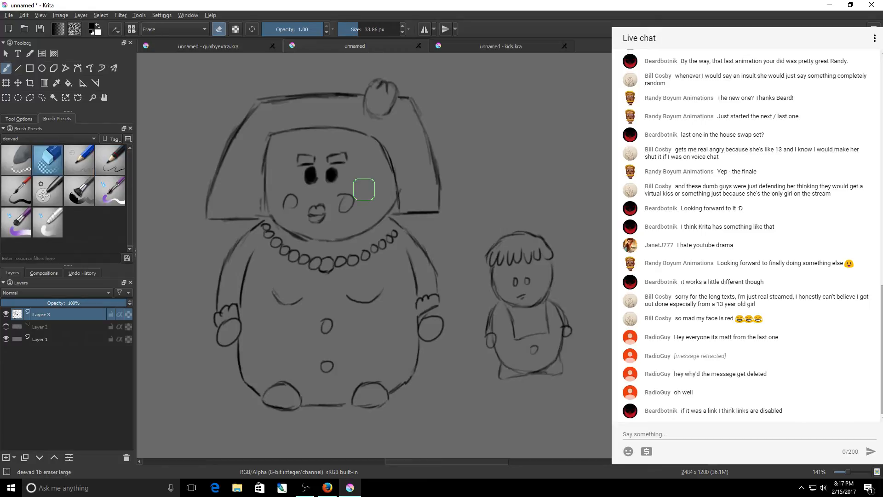
left_click_drag(363, 183, 336, 192)
Step: Pick up the orange skin color from the character's face in gumbyextra.kra and return to the unnamed puppet drawing
left_click(248, 44)
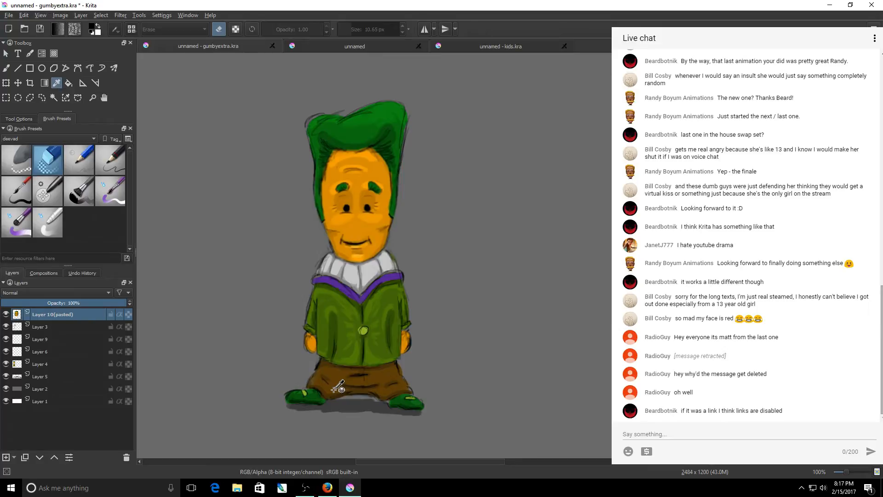
left_click(357, 213)
left_click(332, 45)
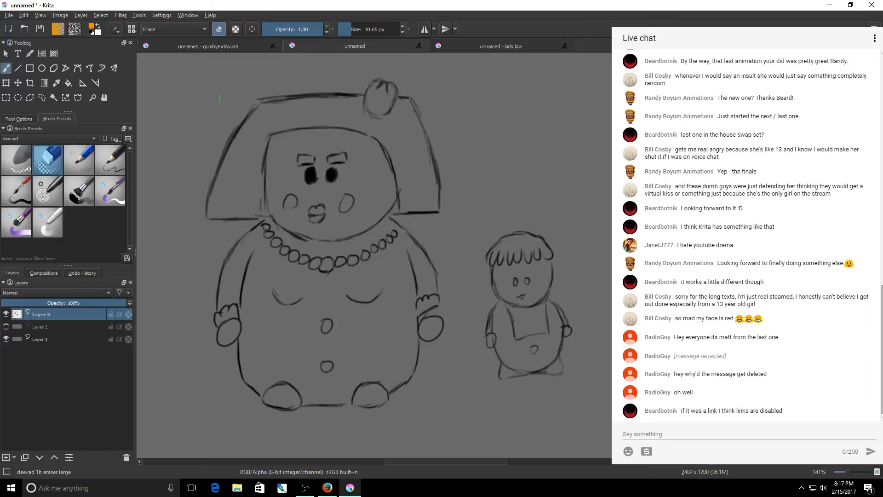
Step: Add a new layer between the hidden teal sketch and the ink layer, and rename it color
left_click(6, 314)
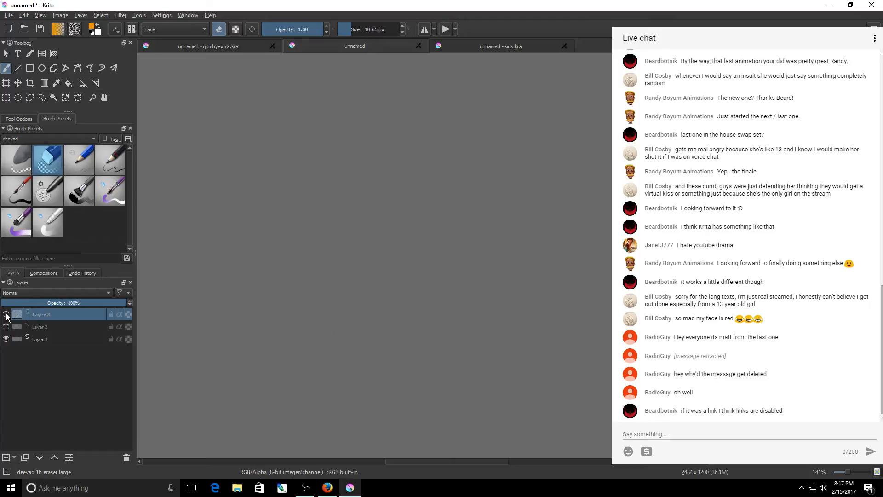
left_click(6, 314)
left_click(6, 326)
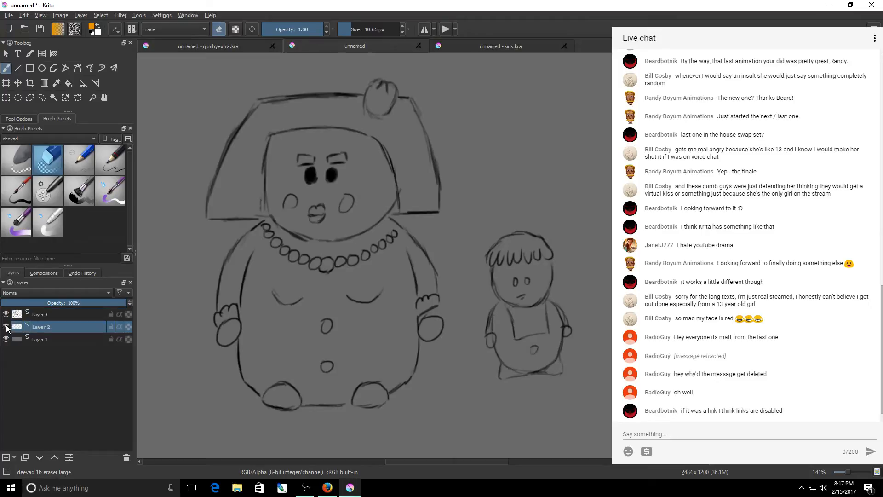
left_click(6, 327)
left_click(7, 457)
right_click(50, 327)
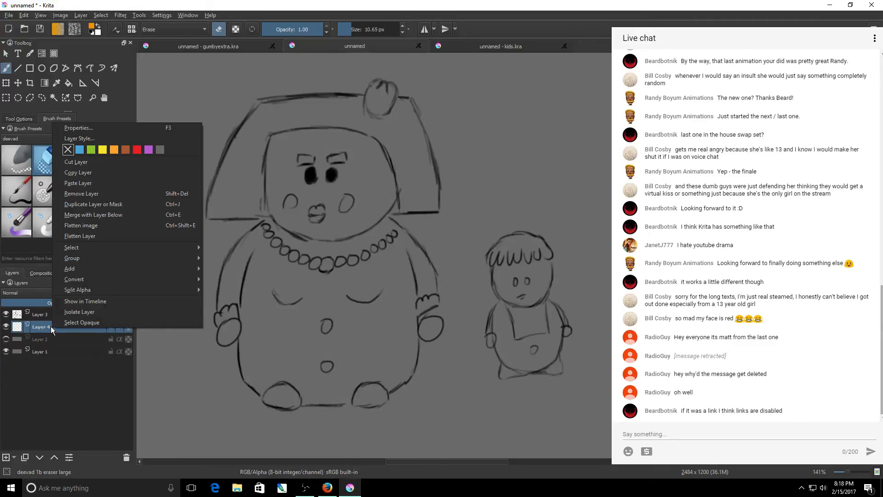
left_click(118, 128)
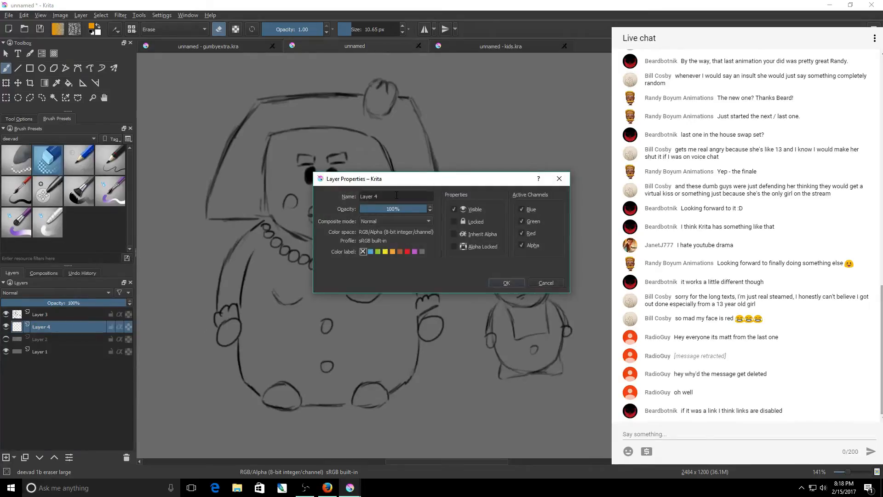
left_click_drag(396, 195, 329, 179)
type("color")
key("Return")
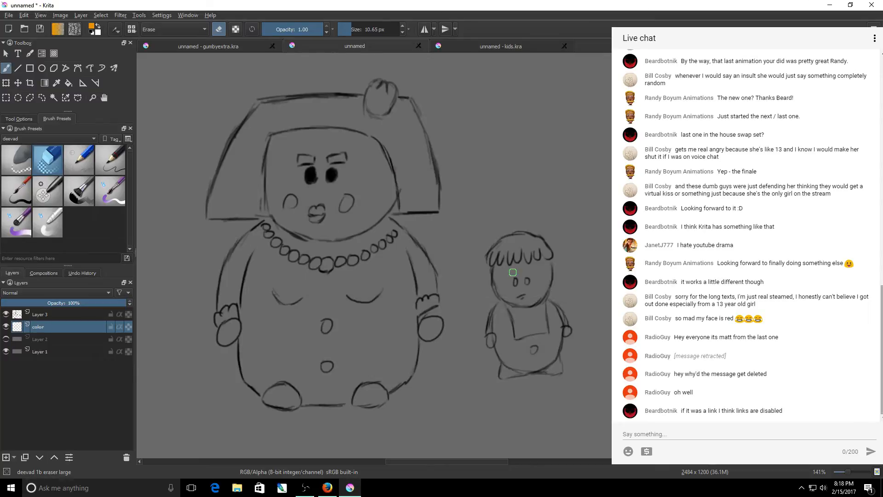
Step: Rename the ink layer, Layer 3, as lines
right_click(45, 311)
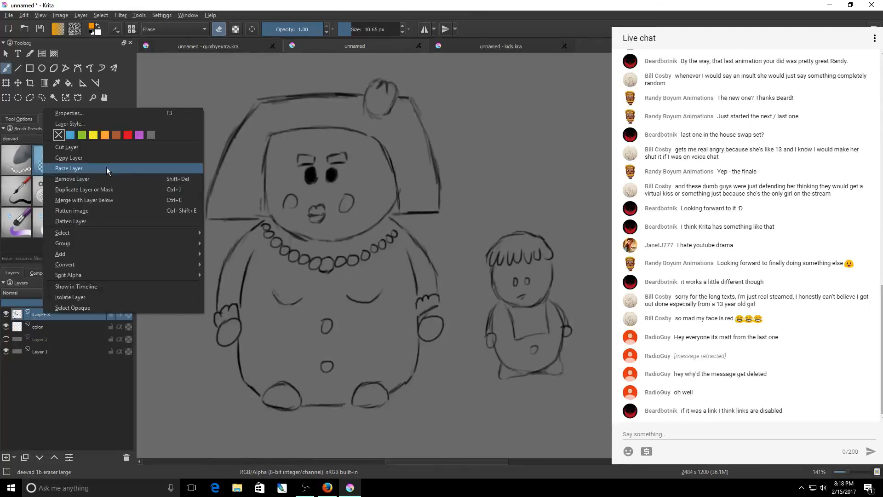
key("F3")
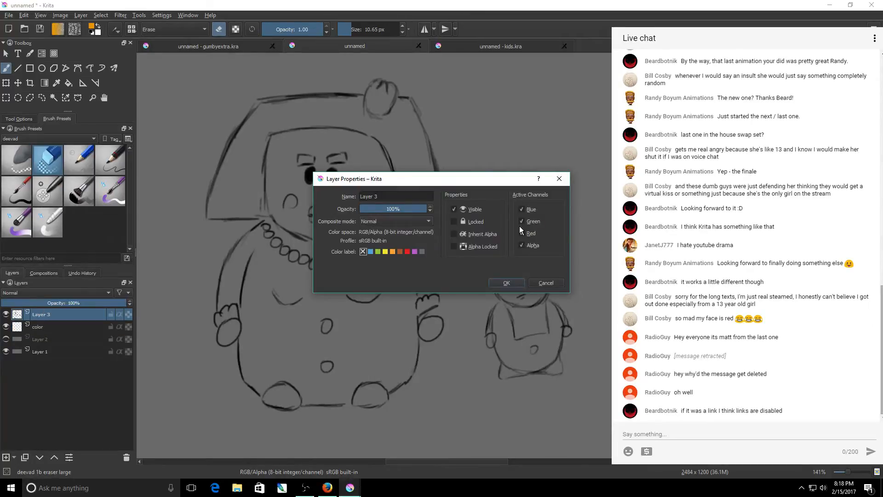
left_click_drag(389, 194, 341, 191)
type("lines")
key("Return")
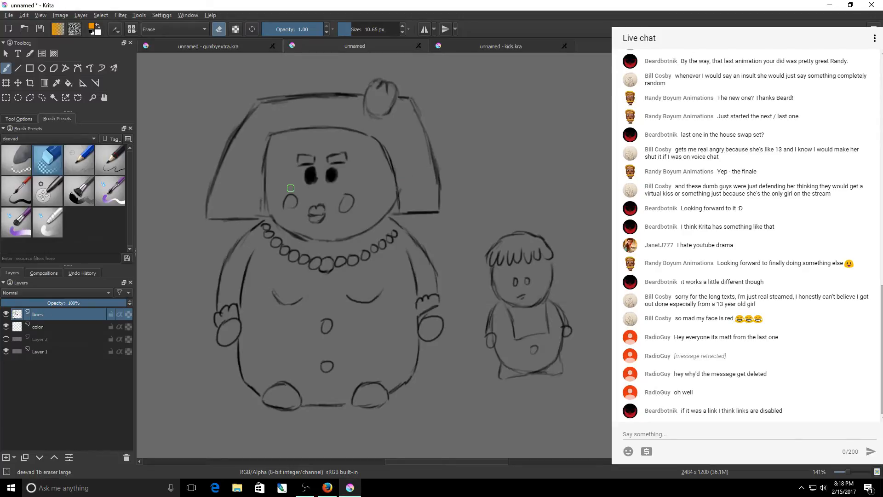
Step: Paint the large woman's face orange on the color layer with the deevad 1d pencil at 42.71 px
left_click(46, 320)
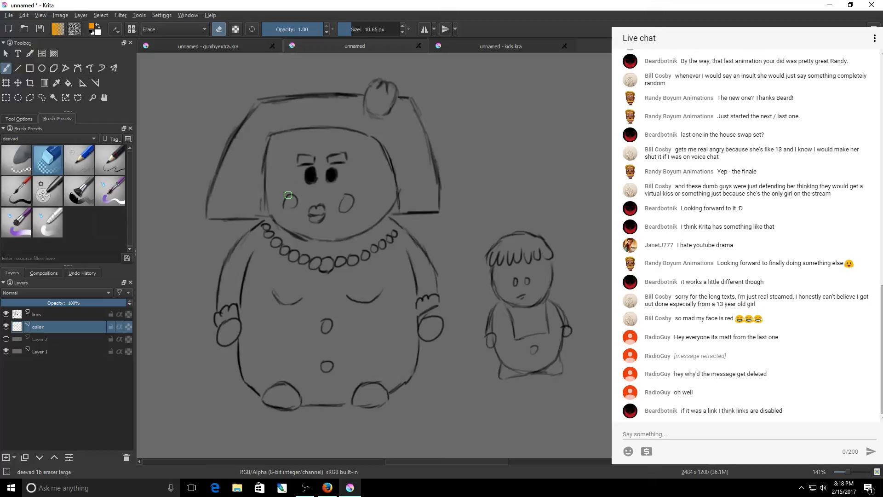
key("bracketleft")
left_click_drag(254, 192, 275, 192, "shift")
left_click(120, 161)
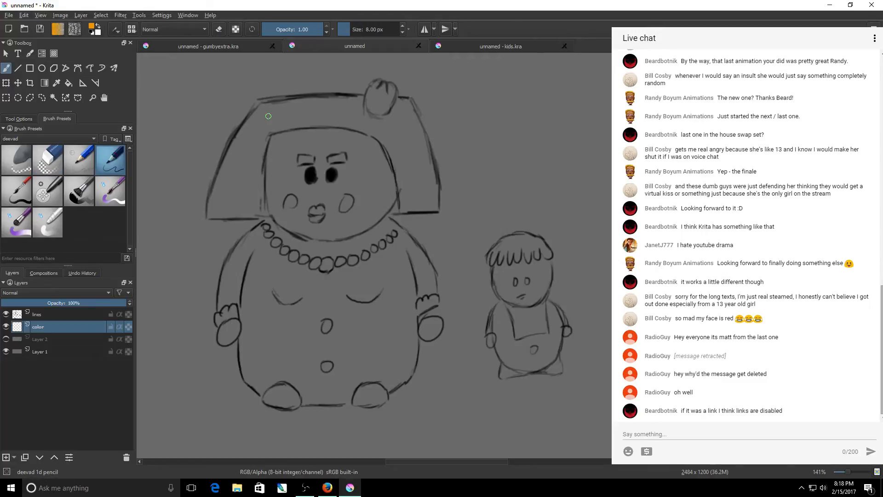
left_click_drag(268, 116, 290, 116)
mouse_move(317, 162)
left_mouse_down()
mouse_move(299, 173)
mouse_move(280, 161)
mouse_move(291, 144)
mouse_move(272, 184)
mouse_move(308, 209)
mouse_move(281, 217)
mouse_move(327, 230)
mouse_move(363, 152)
mouse_move(375, 175)
mouse_move(363, 203)
mouse_move(382, 169)
mouse_move(384, 190)
mouse_move(391, 186)
mouse_move(363, 227)
left_mouse_up()
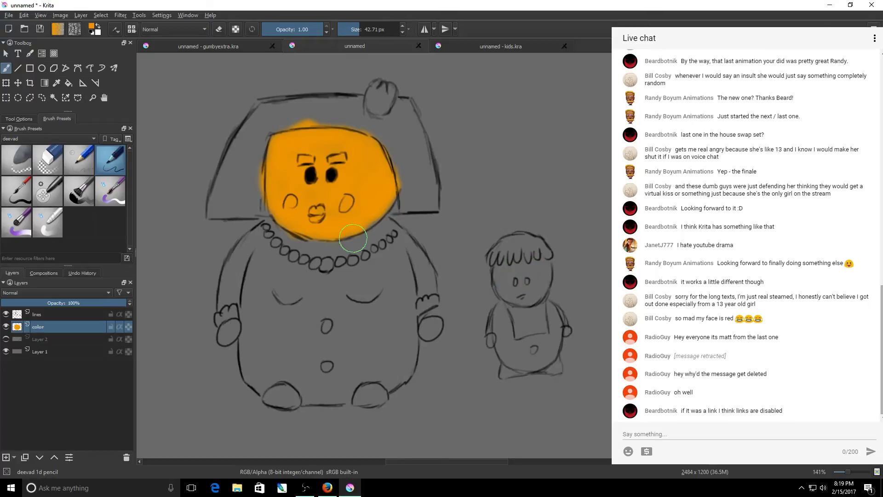
Step: Paint the large woman's two hands and the child figure's face orange with the pencil at 23.22 px
key("bracketleft")
key("bracketleft")
mouse_move(223, 338)
left_mouse_down()
mouse_move(235, 322)
mouse_move(225, 341)
mouse_move(235, 337)
left_mouse_up()
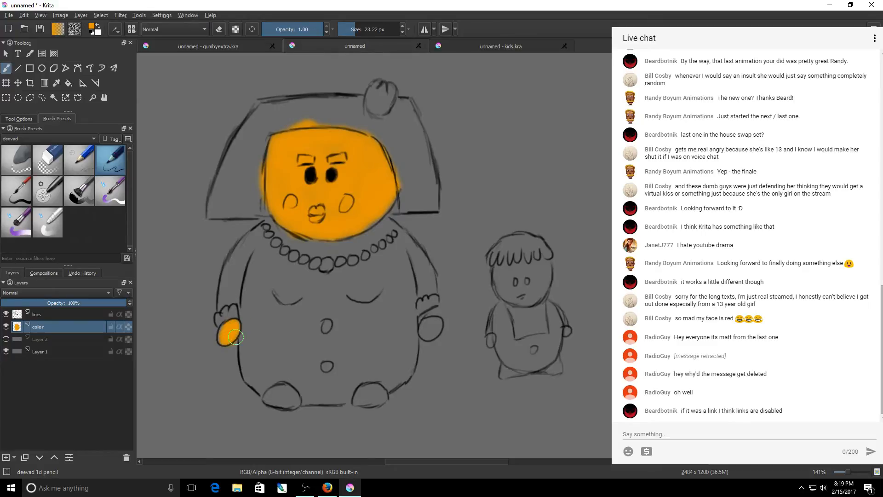
left_click_drag(426, 324, 434, 330)
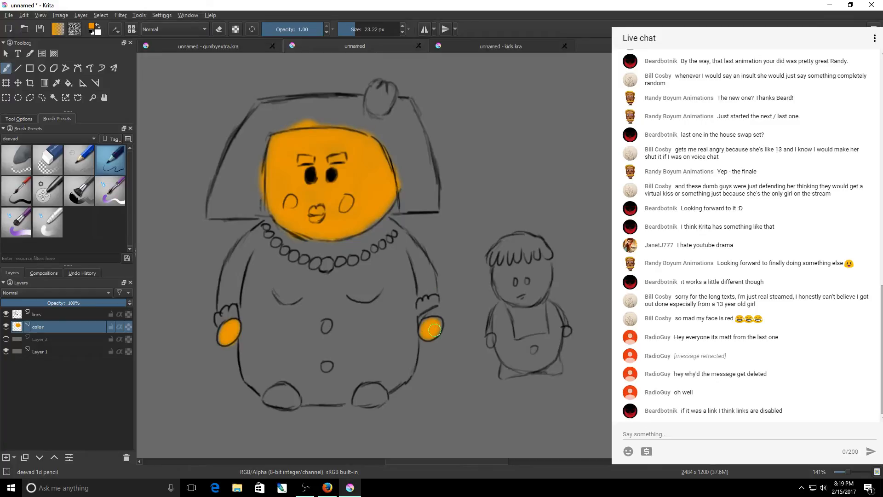
mouse_move(506, 265)
left_mouse_down()
mouse_move(501, 271)
mouse_move(515, 276)
mouse_move(508, 290)
mouse_move(533, 265)
mouse_move(543, 268)
mouse_move(542, 290)
mouse_move(509, 294)
mouse_move(536, 290)
mouse_move(532, 297)
mouse_move(528, 287)
left_mouse_up()
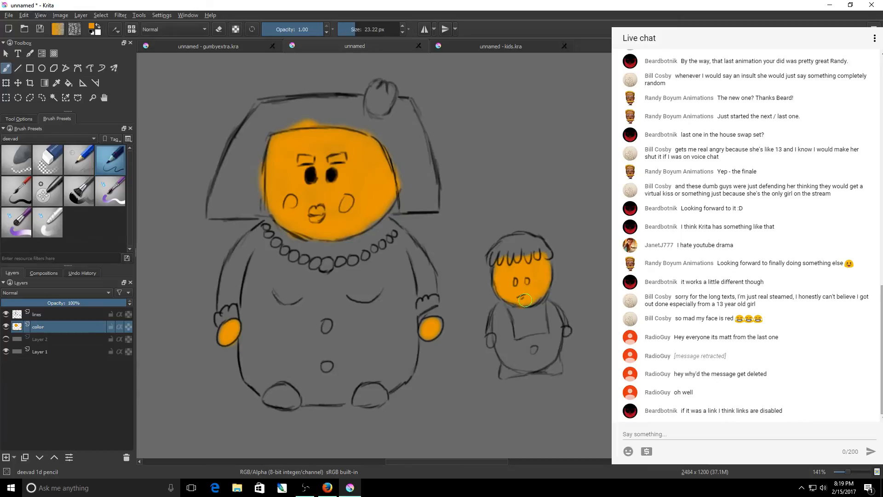
left_click_drag(518, 295, 527, 294)
Step: Fill in the edges of the child's face and paint both of its hands orange with the pencil at 12.84 px
left_click(852, 470)
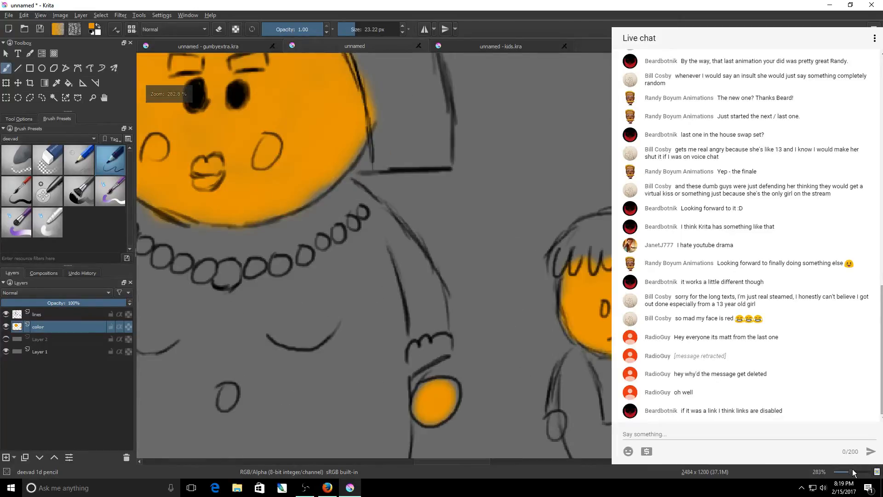
scroll(562, 405, "down", 5)
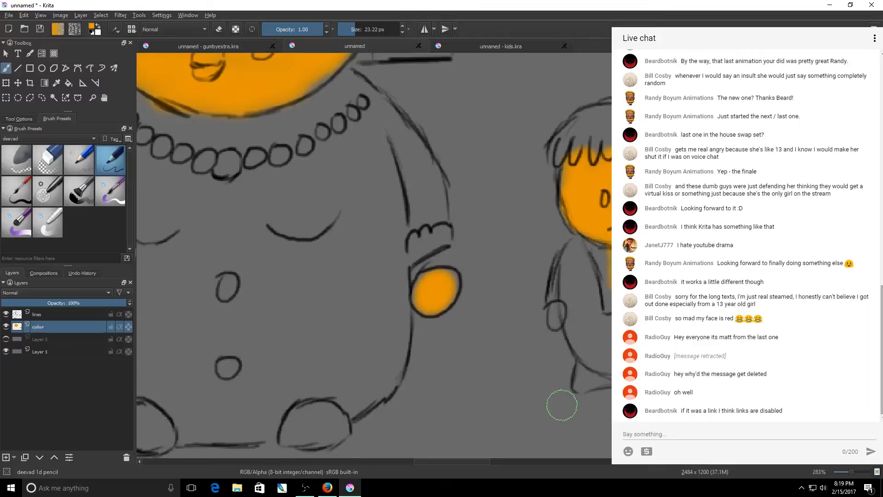
key("ctrl")
left_click_drag(487, 461, 516, 461)
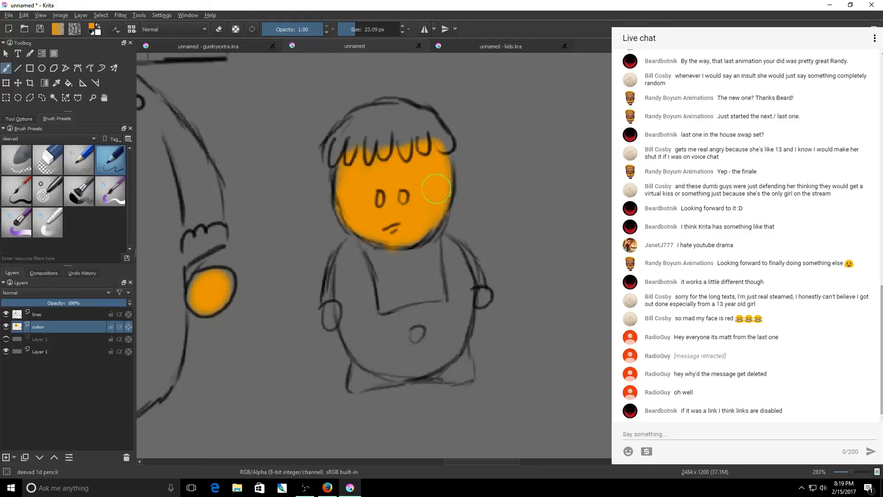
left_click_drag(436, 192, 423, 193, "shift")
mouse_move(444, 155)
left_mouse_down()
mouse_move(437, 208)
mouse_move(394, 210)
left_mouse_up()
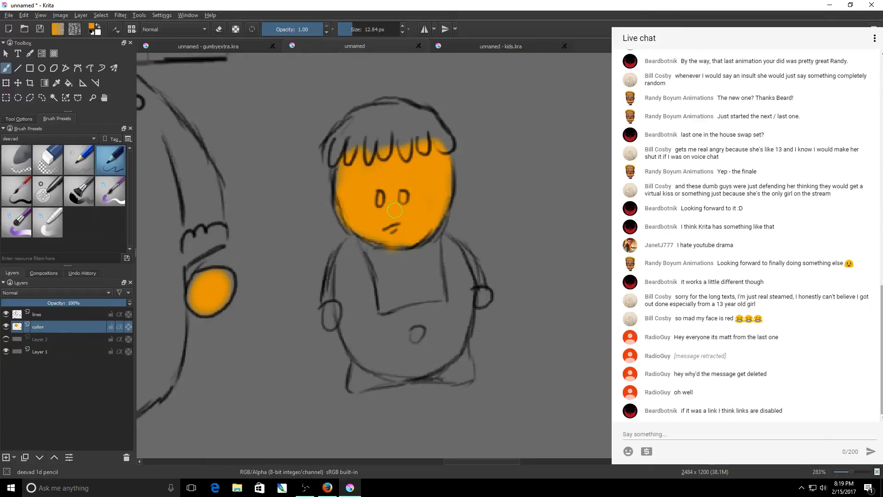
left_click_drag(333, 308, 329, 323)
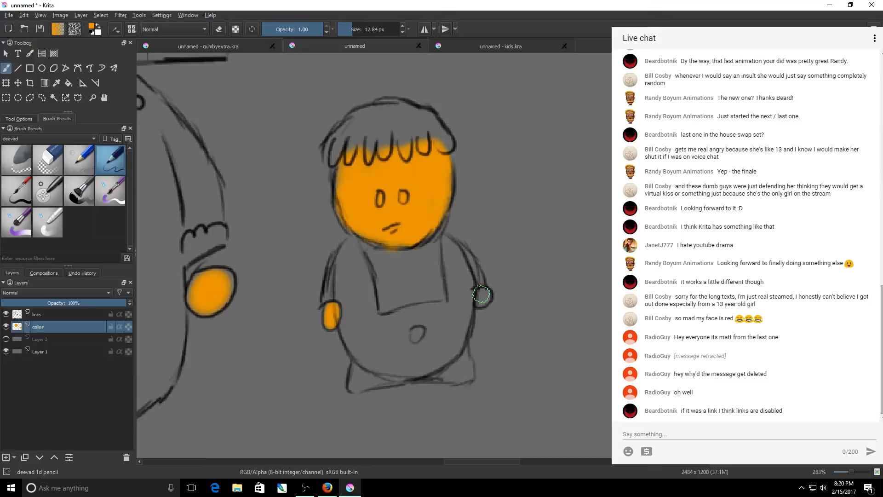
left_click_drag(482, 294, 483, 298)
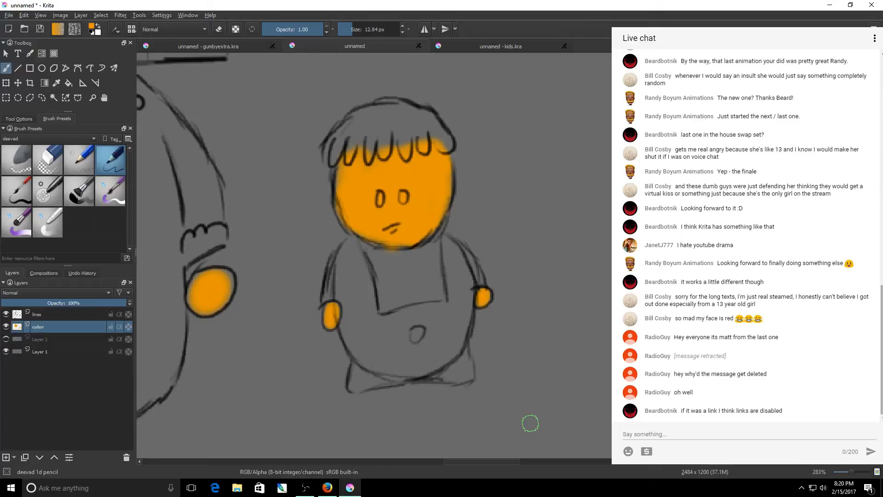
Step: Extend the orange to the outlines of the large woman's two hands, and touch up the side of the child's face
mouse_move(193, 282)
left_mouse_down()
mouse_move(216, 270)
mouse_move(227, 276)
mouse_move(221, 300)
mouse_move(194, 298)
left_mouse_up()
key("ctrl+z")
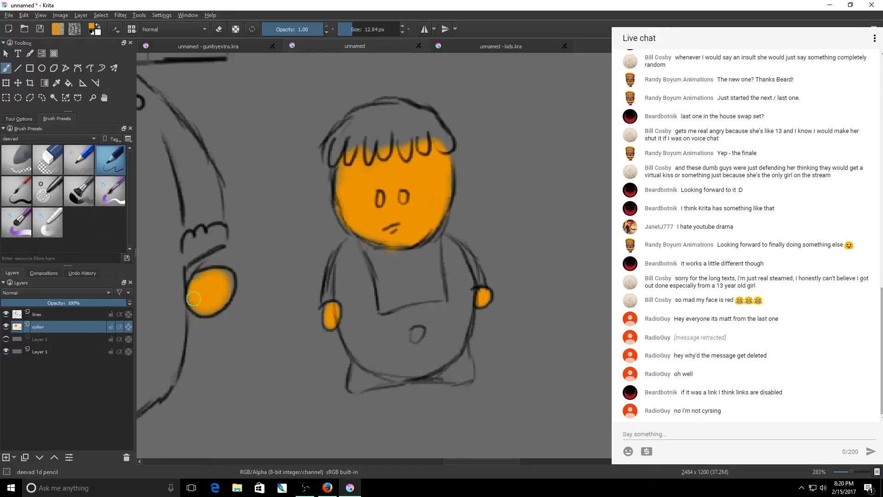
mouse_move(214, 270)
left_mouse_down()
mouse_move(231, 278)
mouse_move(195, 304)
left_mouse_up()
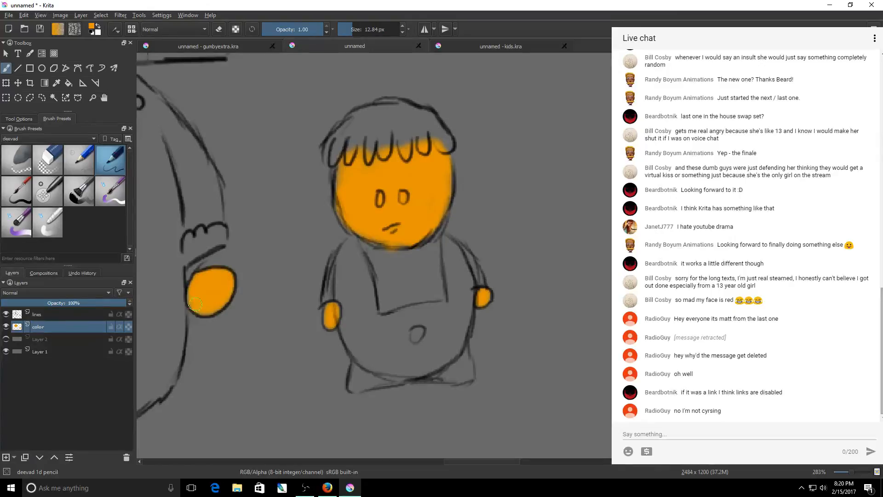
left_click_drag(343, 173, 345, 184)
left_click_drag(515, 462, 444, 469)
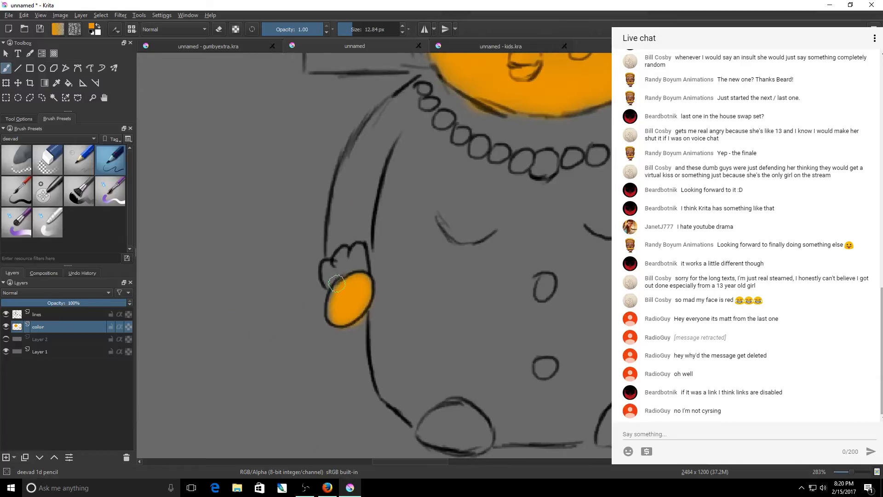
left_click_drag(345, 284, 337, 290)
Step: Even out the orange on the large woman's face and fill it up to the chin and forehead outlines
scroll(588, 278, "up", 2)
scroll(464, 169, "up", 5)
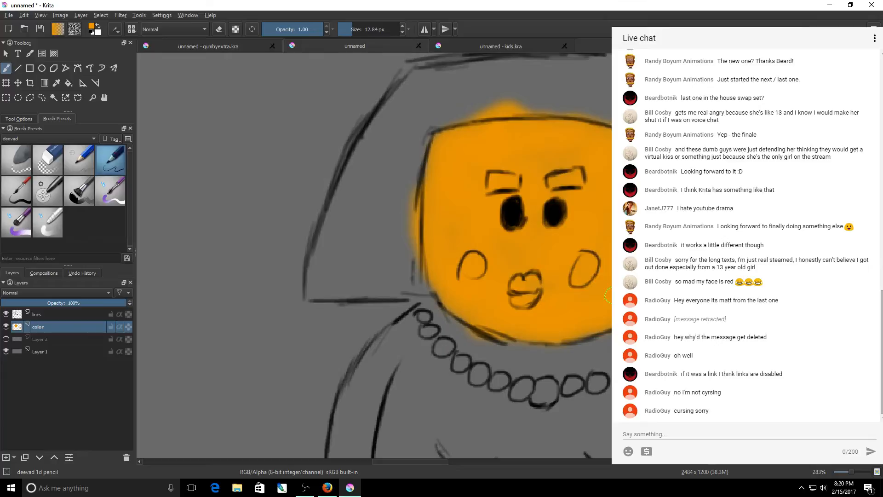
left_click_drag(443, 460, 458, 460)
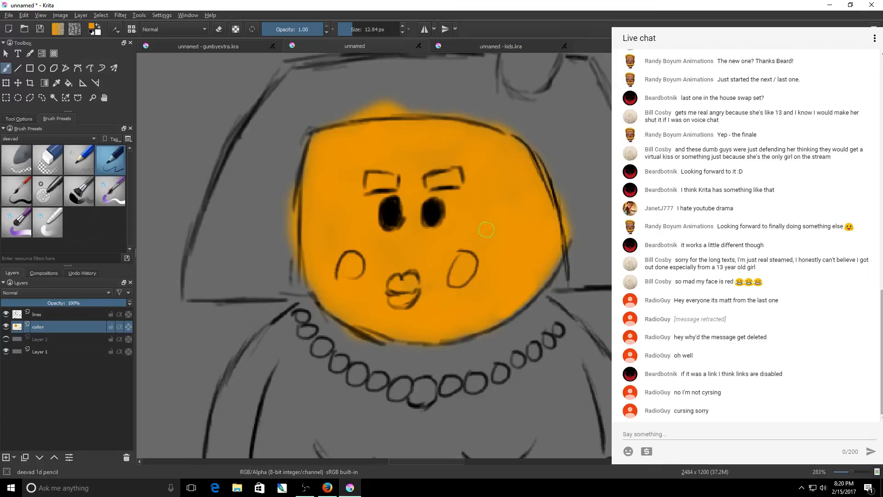
left_click_drag(418, 155, 366, 133)
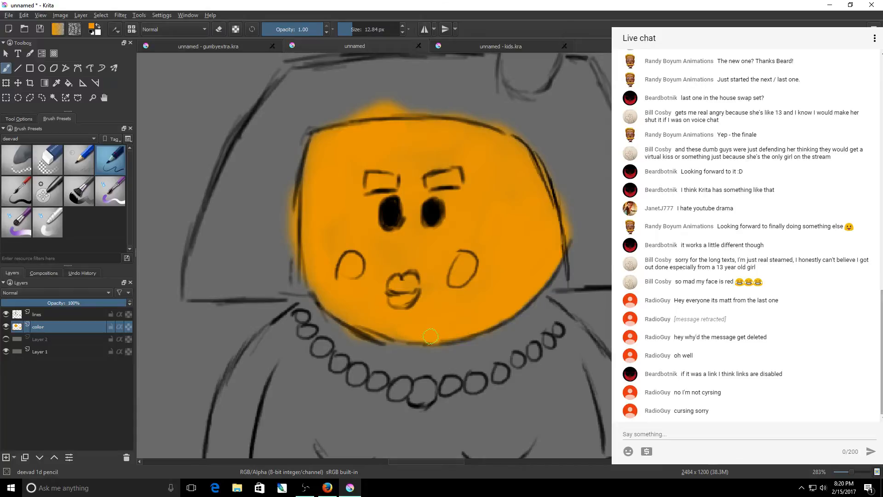
Step: Touch up the orange along the large woman's chin outline
left_click_drag(431, 336, 373, 334)
left_click_drag(852, 473, 848, 473)
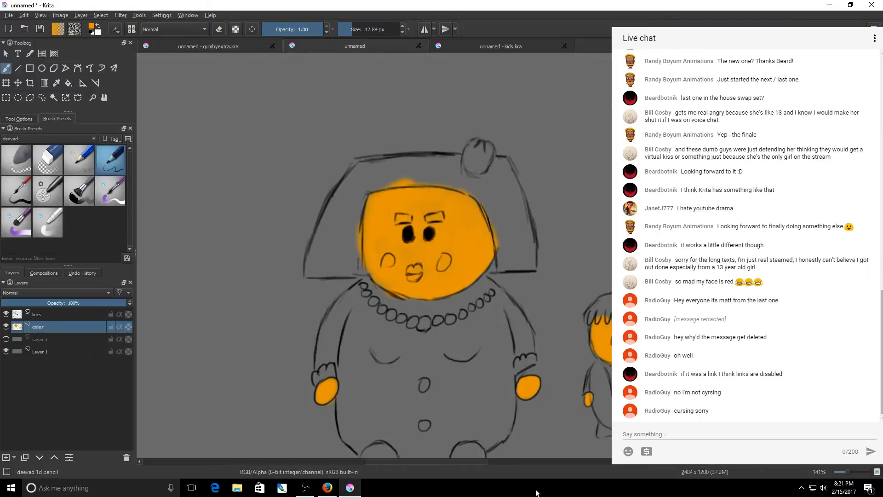
left_click_drag(482, 463, 508, 456)
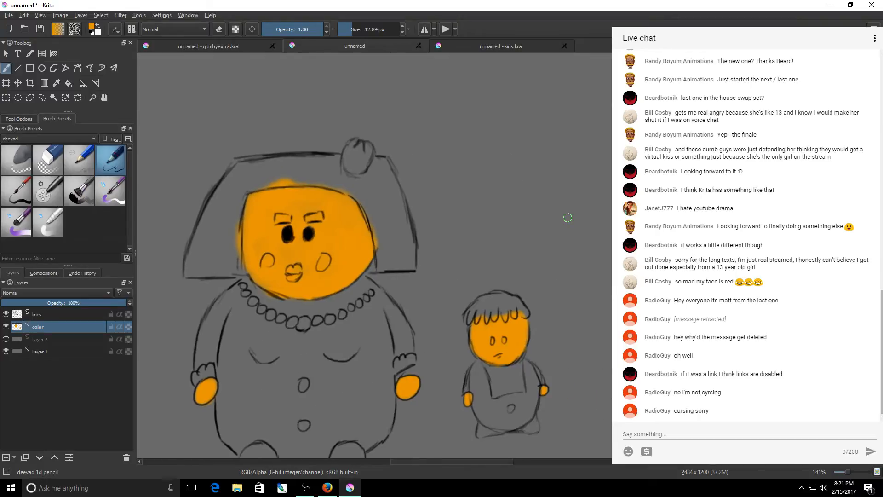
scroll(578, 240, "down", 2)
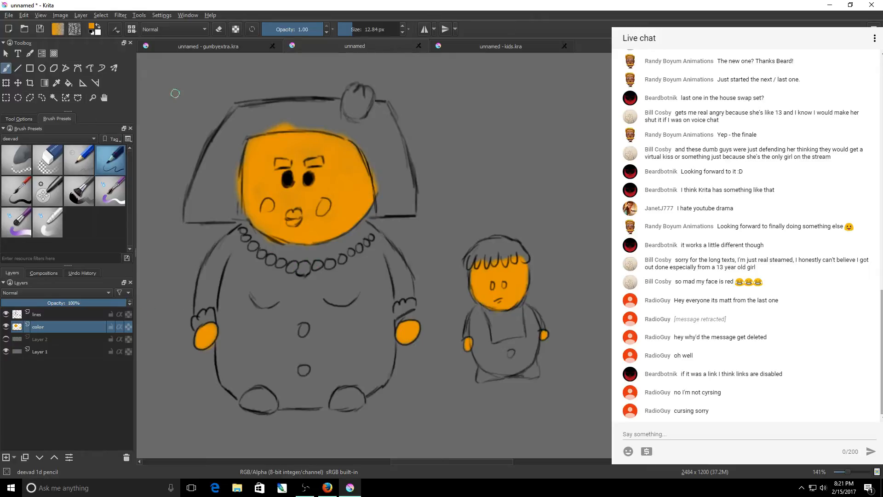
Step: Paint the collar area between the large woman's chin and her bead necklace light gray with the pencil at 12.84 px
left_click(540, 94, "ctrl")
key("l")
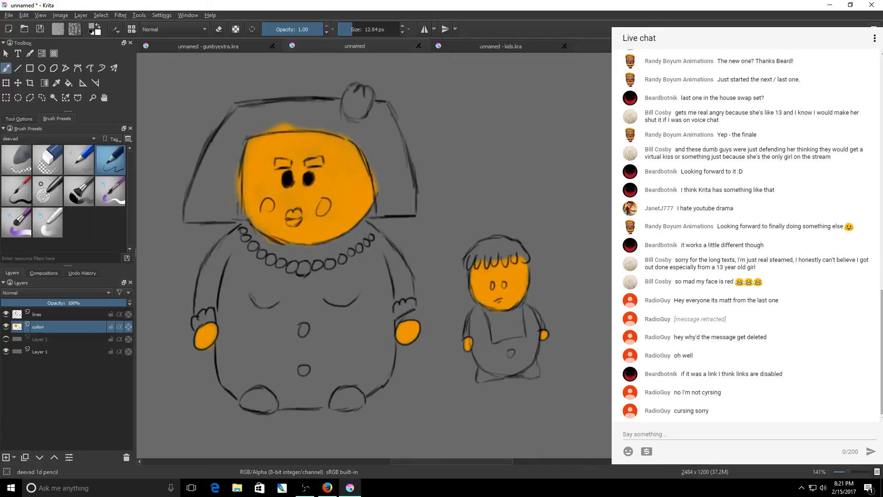
mouse_move(339, 247)
left_mouse_down()
mouse_move(367, 225)
mouse_move(342, 249)
mouse_move(360, 247)
mouse_move(317, 260)
mouse_move(310, 250)
left_mouse_up()
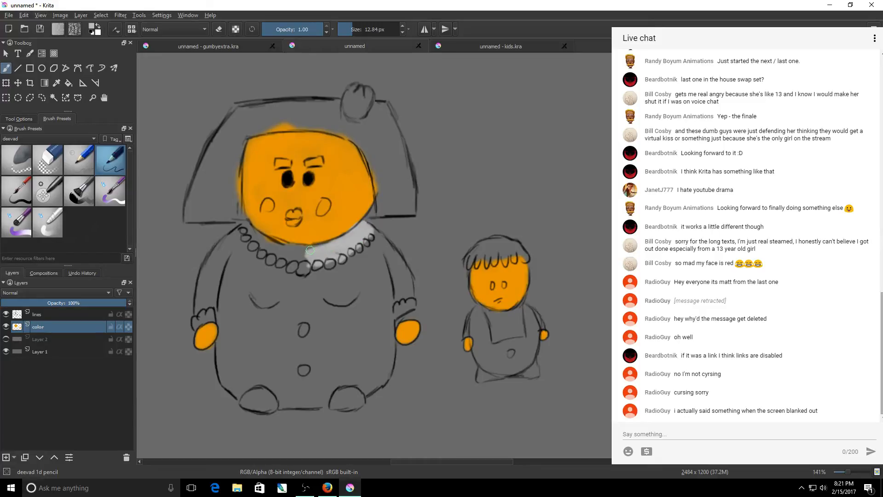
mouse_move(247, 239)
left_mouse_down()
mouse_move(296, 249)
mouse_move(269, 245)
left_mouse_up()
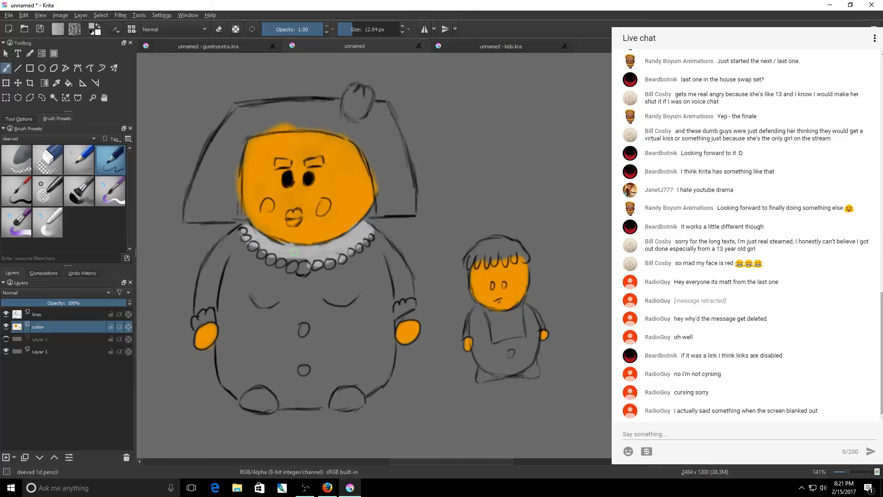
left_click_drag(294, 251, 299, 262)
mouse_move(265, 252)
left_mouse_down()
mouse_move(256, 247)
mouse_move(293, 262)
left_mouse_up()
mouse_move(322, 257)
left_mouse_down()
mouse_move(280, 256)
mouse_move(317, 263)
mouse_move(367, 229)
left_mouse_up()
Step: Paint the child's shirt front light gray and fill it out to its outlines with the pencil at 9.30 px
mouse_move(502, 321)
left_mouse_down()
mouse_move(515, 332)
mouse_move(517, 316)
mouse_move(493, 325)
mouse_move(496, 303)
left_mouse_up()
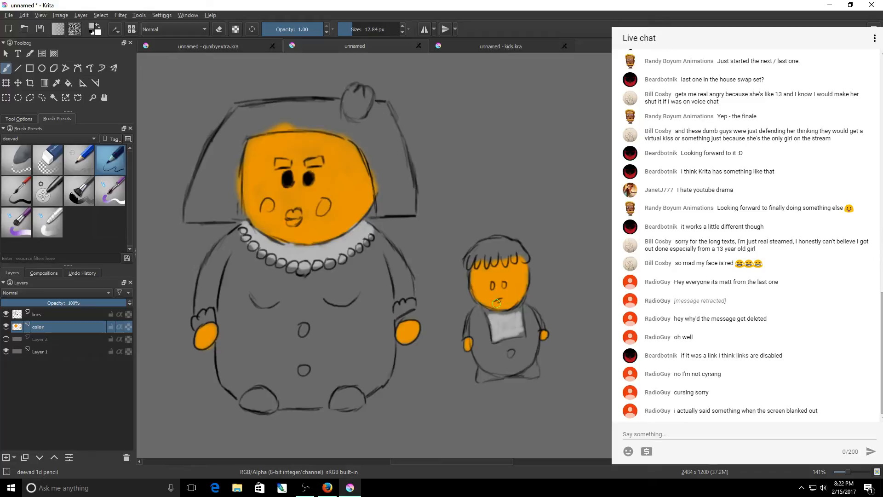
left_click(856, 471)
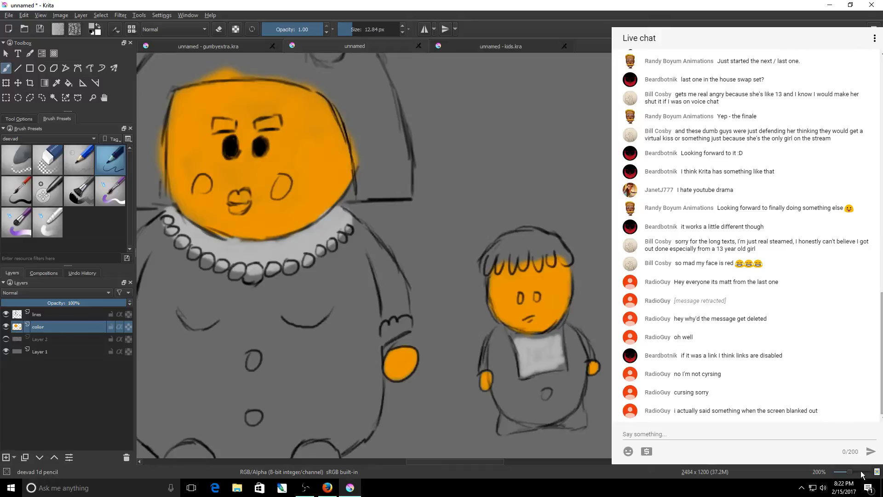
left_click(861, 472)
left_click_drag(498, 461, 526, 460)
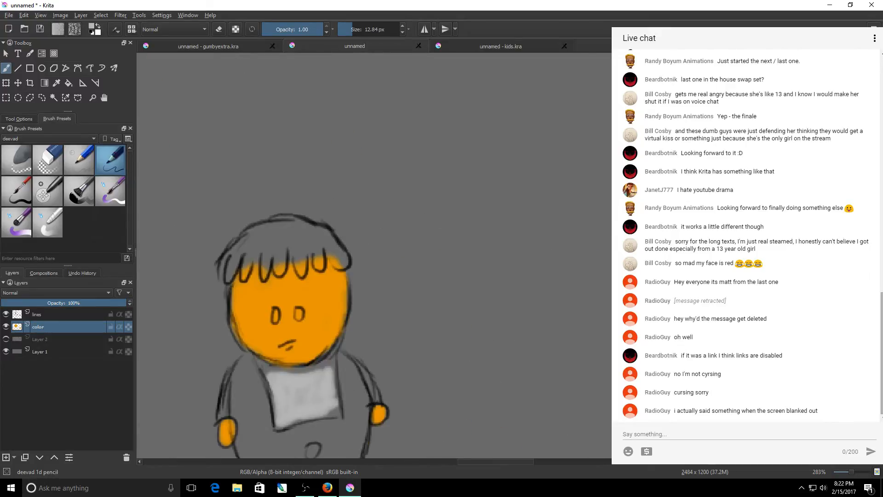
scroll(461, 428, "down", 3)
scroll(420, 258, "down", 3)
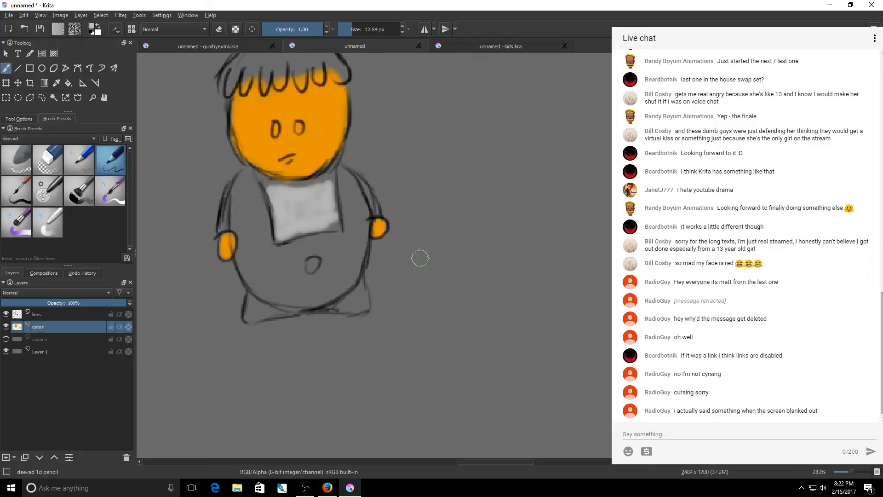
key("bracketleft")
key("bracketright")
key("bracketleft")
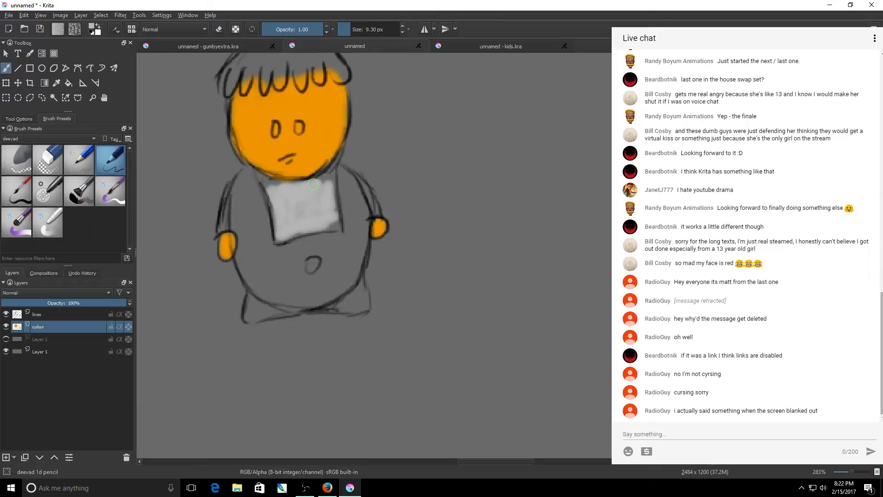
left_click_drag(313, 185, 329, 176)
mouse_move(277, 190)
left_mouse_down()
mouse_move(266, 185)
mouse_move(324, 225)
mouse_move(335, 188)
mouse_move(330, 205)
left_mouse_up()
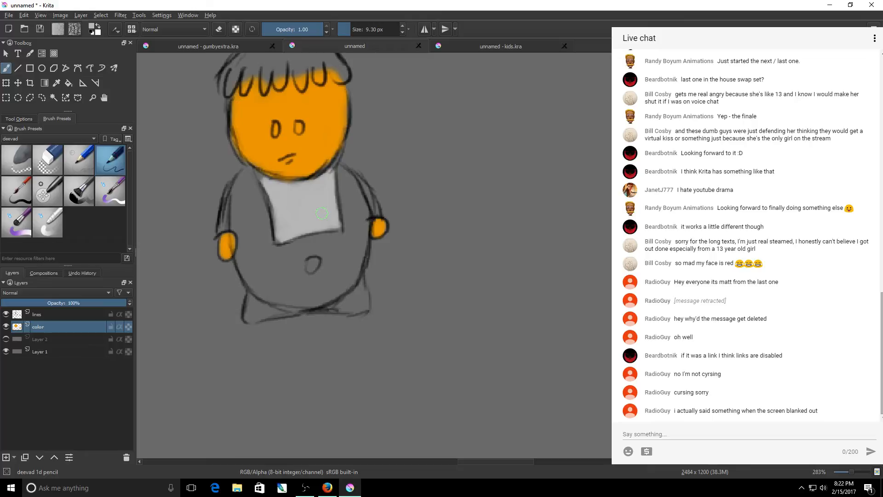
mouse_move(292, 189)
left_mouse_down()
mouse_move(264, 183)
mouse_move(270, 178)
left_mouse_up()
left_click_drag(324, 228, 339, 227)
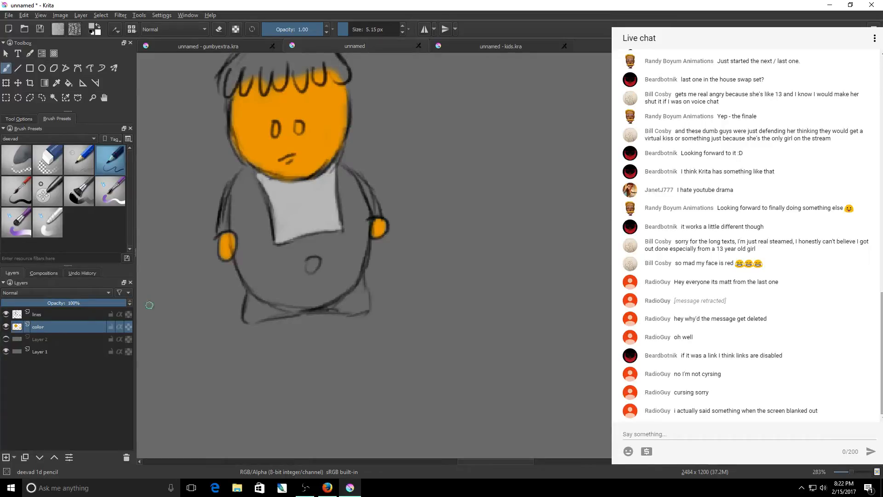
Step: Fill both of the child's eyes with black using the pencil at 5.15 px
key("d")
left_click_drag(299, 123, 273, 127)
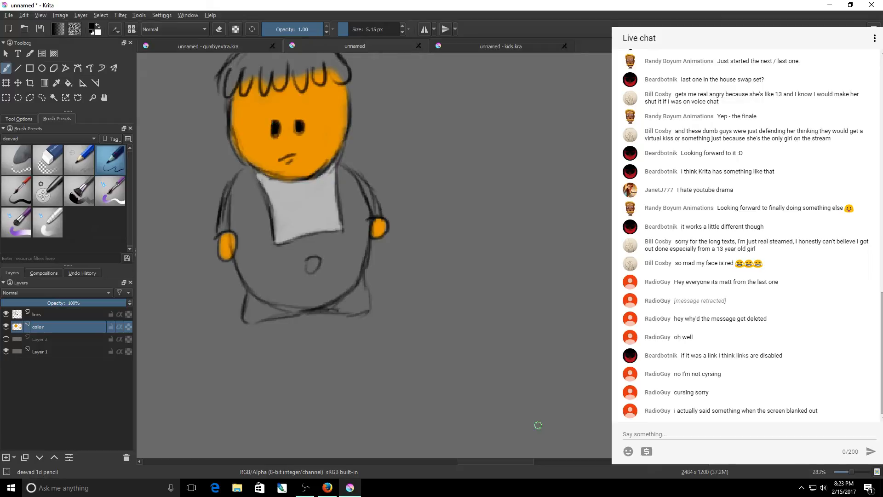
left_click_drag(854, 472, 852, 472)
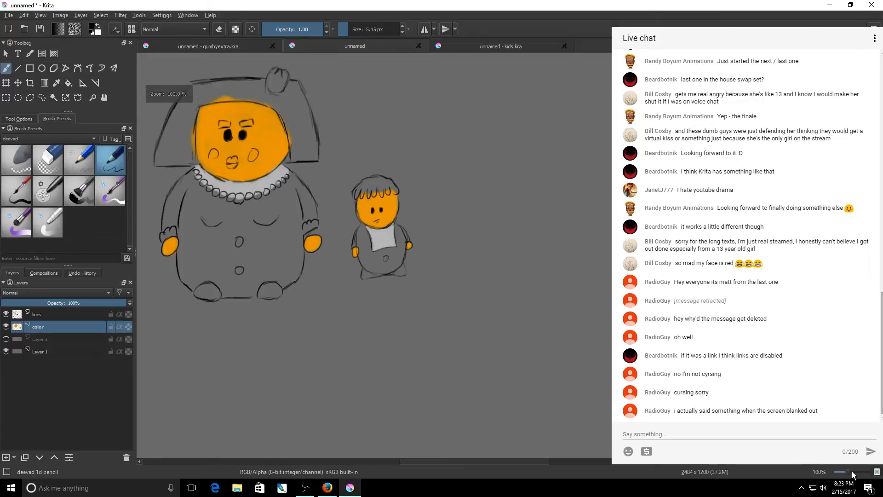
scroll(517, 464, "left", 5)
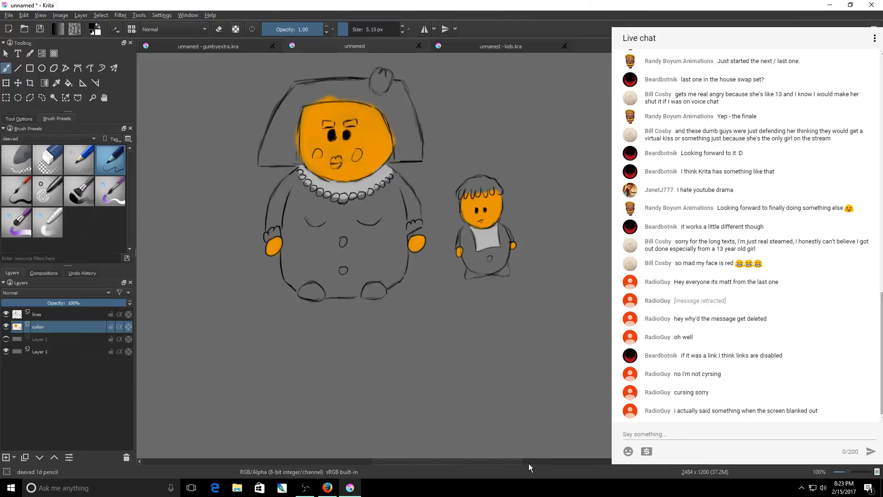
Step: Compare the woman and child figures with the finished green-haired character in gumbyextra.kra as a color reference
left_click(251, 44)
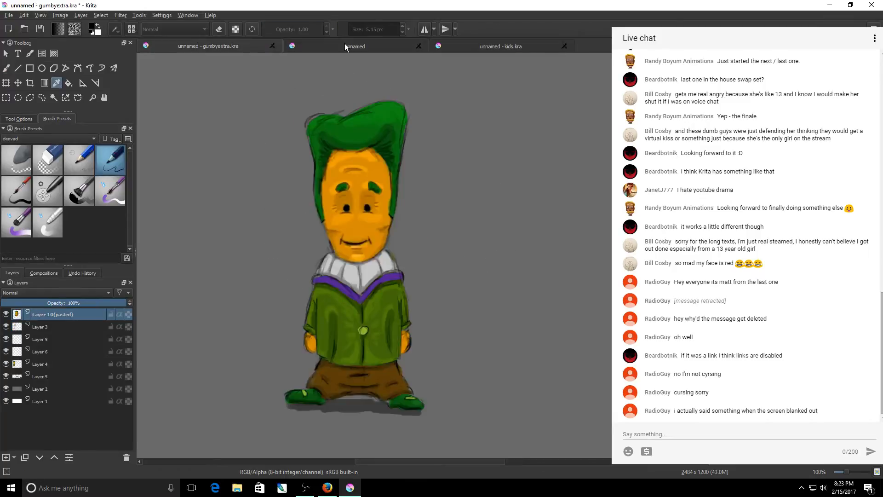
left_click(345, 46)
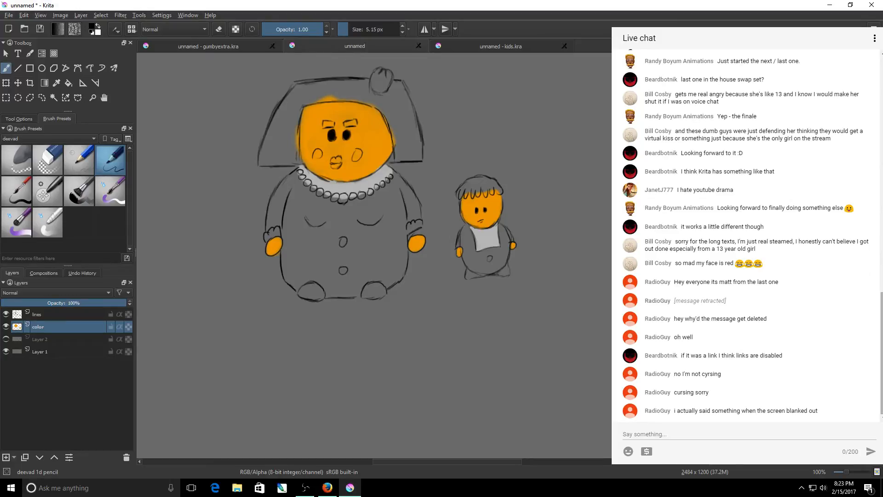
scroll(373, 255, "up", 3)
scroll(492, 254, "up", 2)
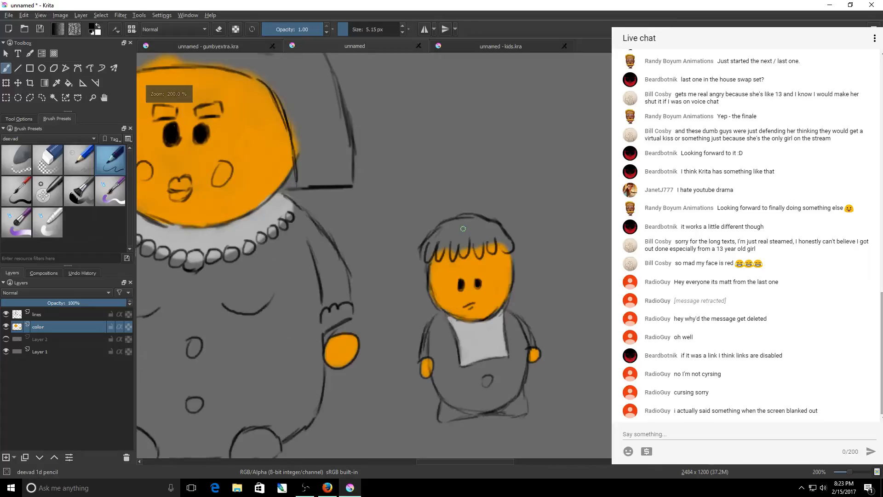
scroll(463, 229, "down", 1)
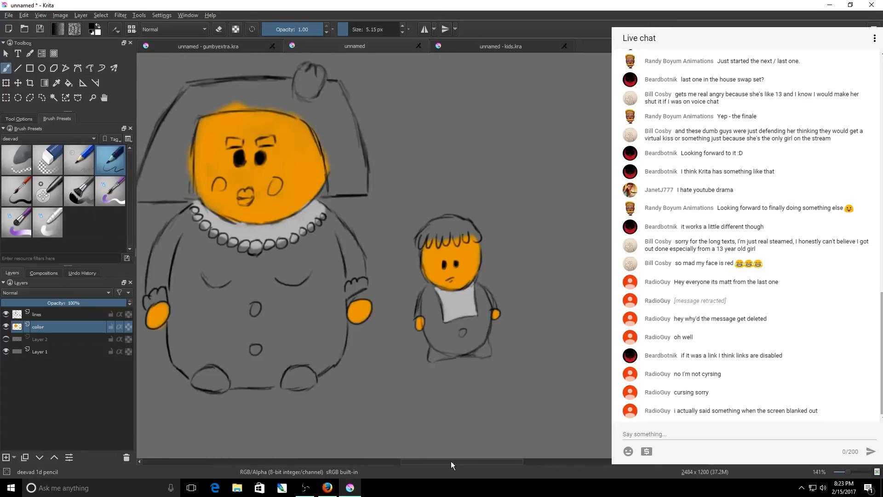
left_click_drag(451, 460, 428, 457)
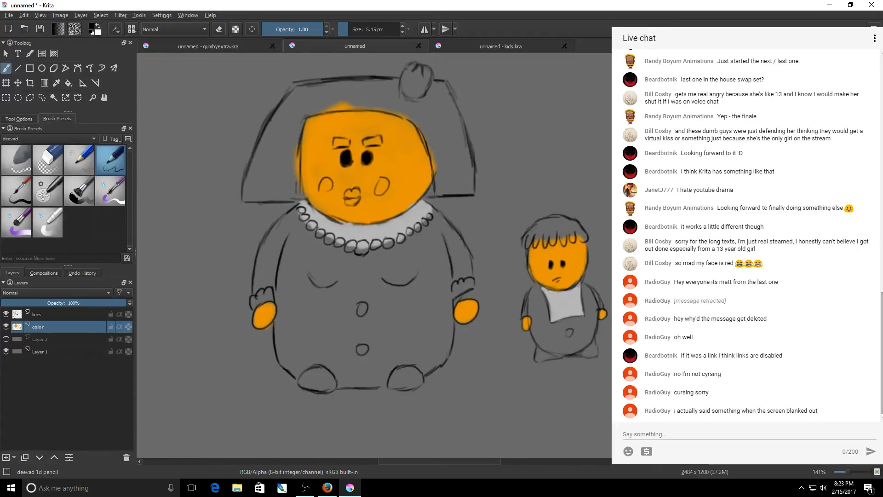
left_click_drag(879, 254, 879, 248)
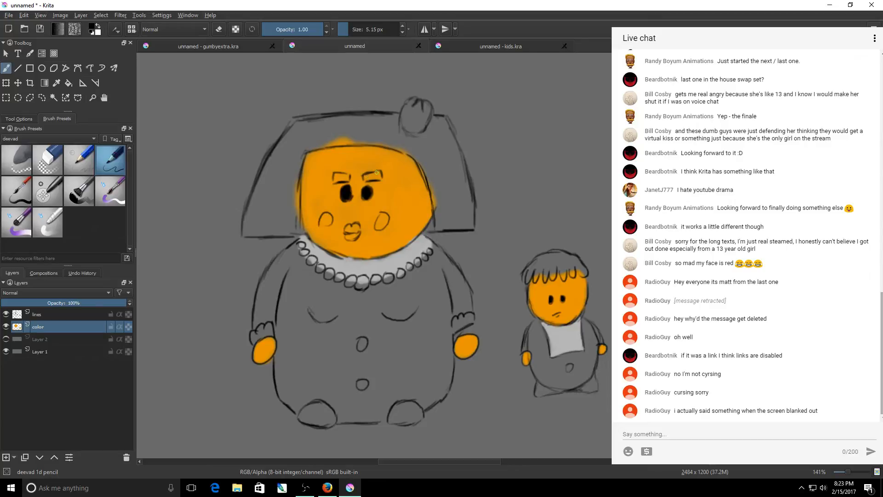
left_click(252, 44)
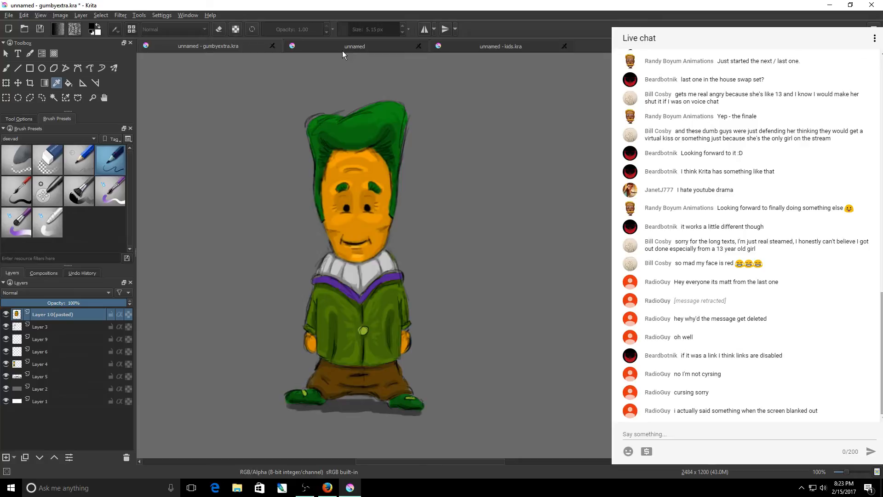
left_click(342, 52)
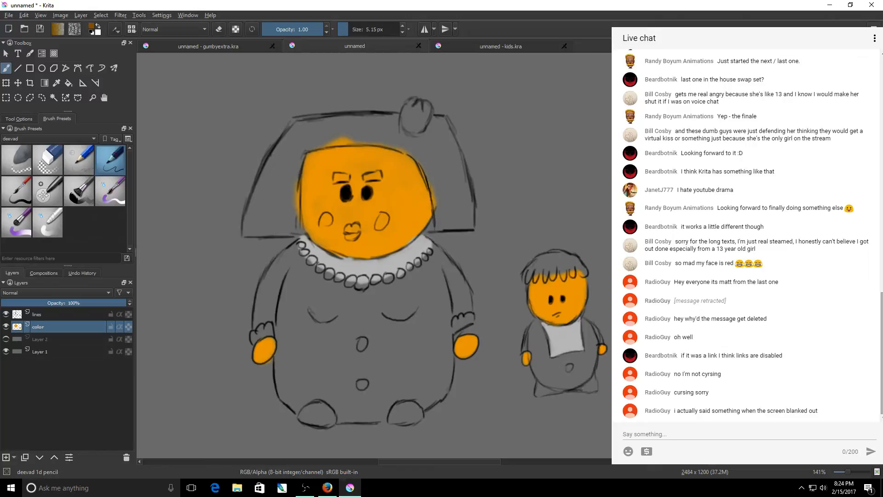
Step: Close the kids.kra document and open the recent file extra #1.kra
left_click(505, 43)
left_click(564, 46)
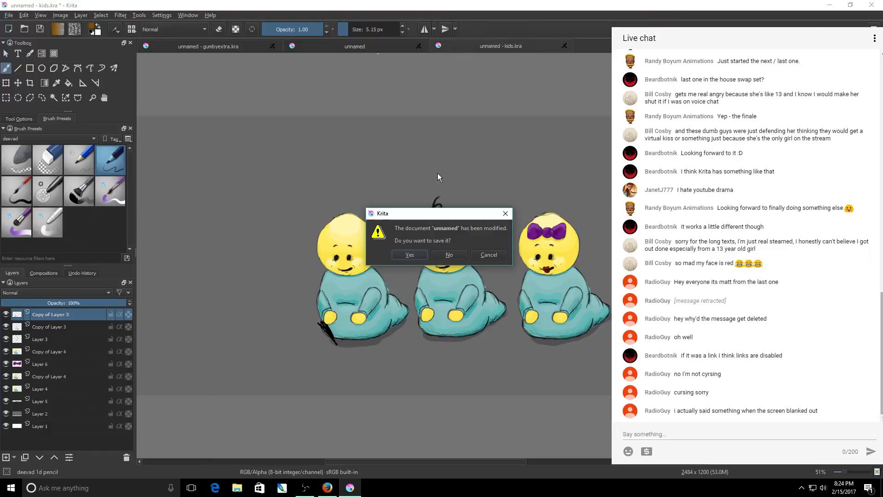
key("Escape")
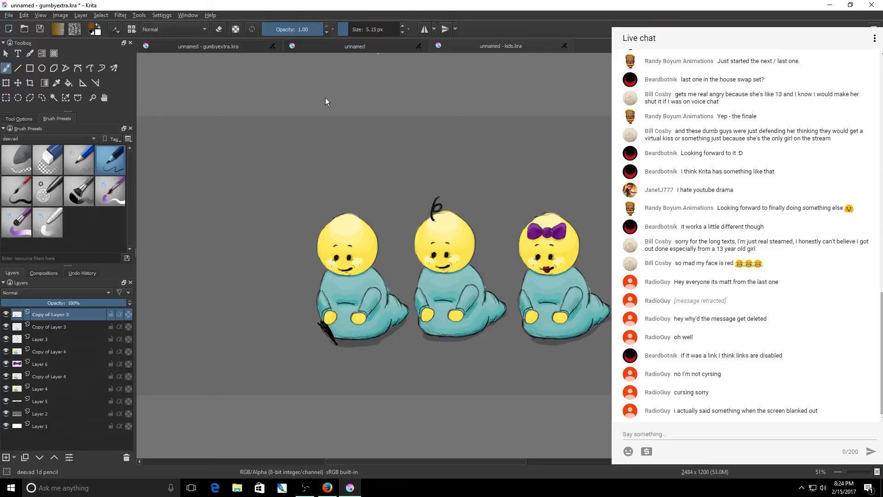
left_click(8, 15)
mouse_move(15, 46)
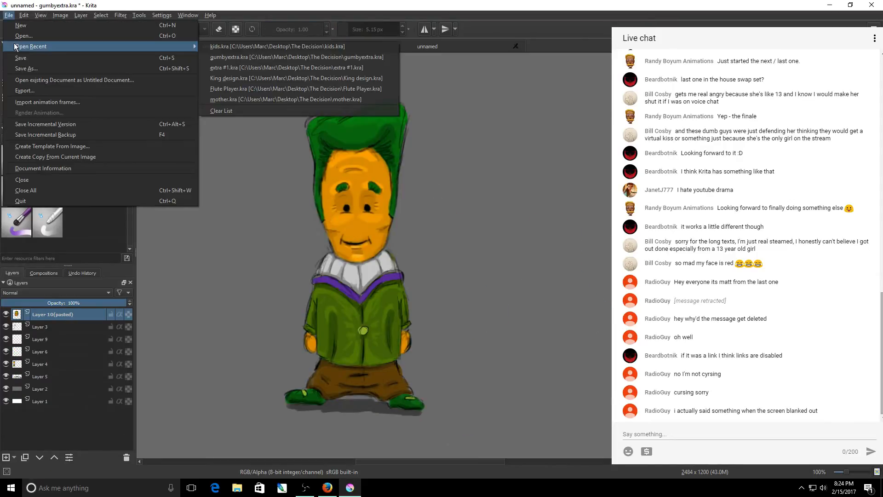
left_click(292, 67)
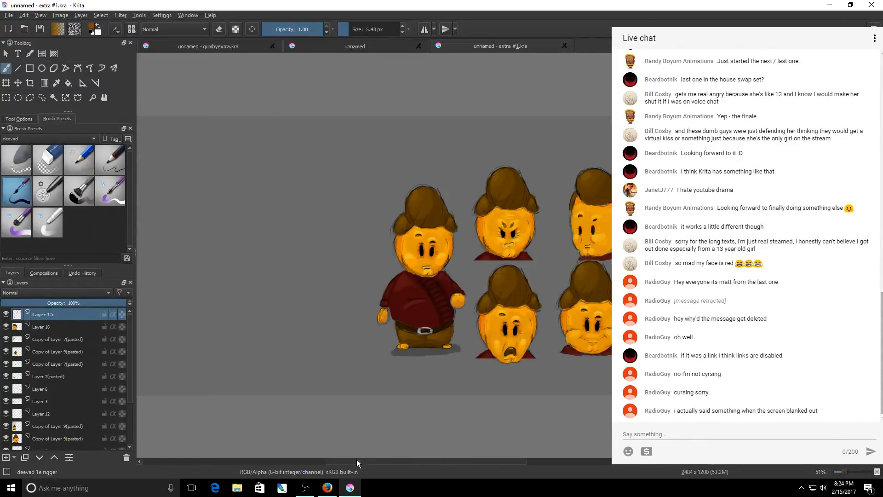
Step: Sample the dark red of the full-body character's sweater in extra #1.kra and return to the unnamed woman and child drawing
left_click_drag(356, 459, 385, 459)
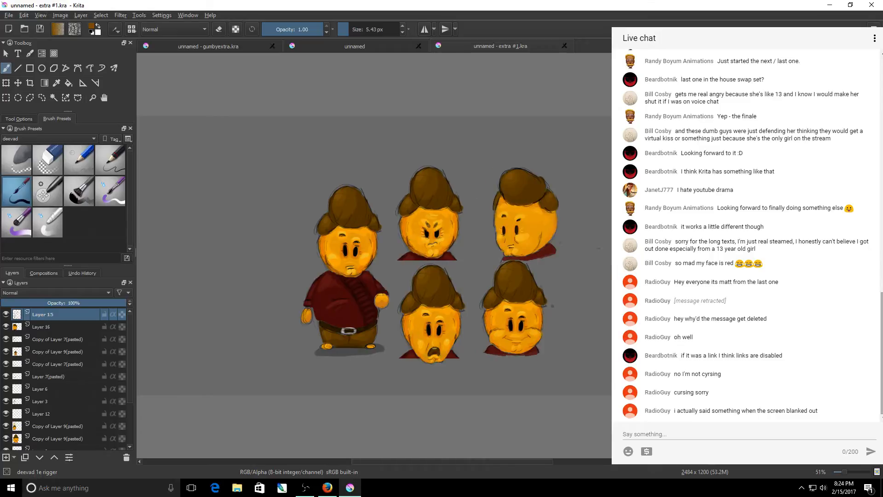
scroll(610, 239, "up", 1)
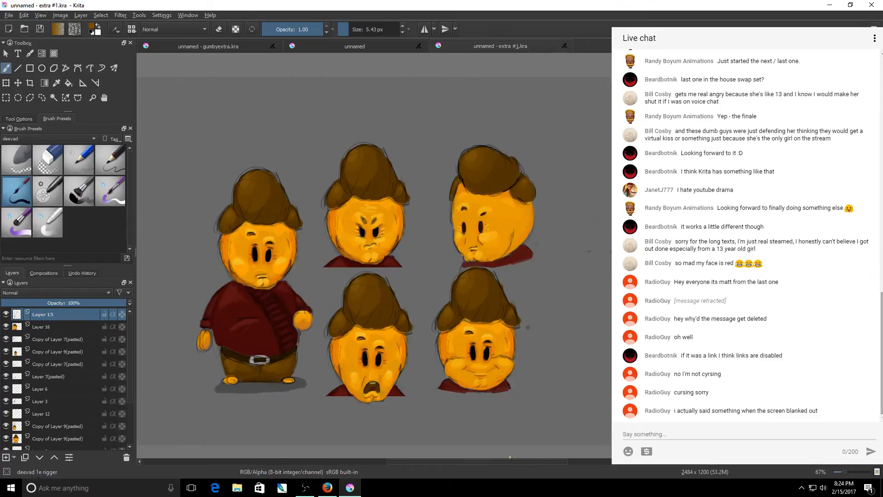
left_click_drag(508, 460, 493, 460)
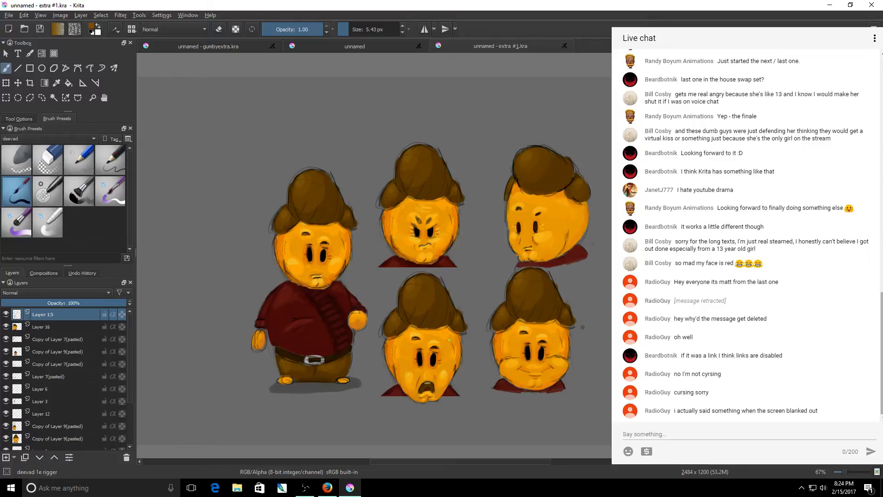
scroll(449, 340, "up", 1)
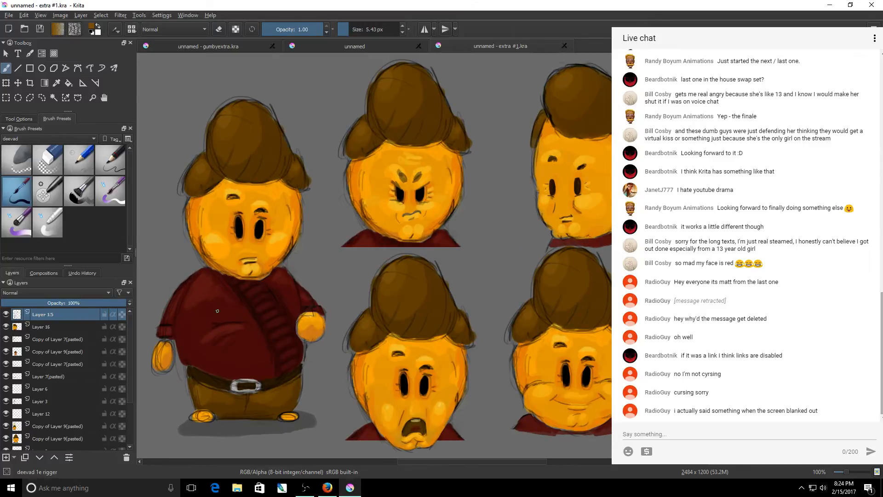
left_click(57, 82)
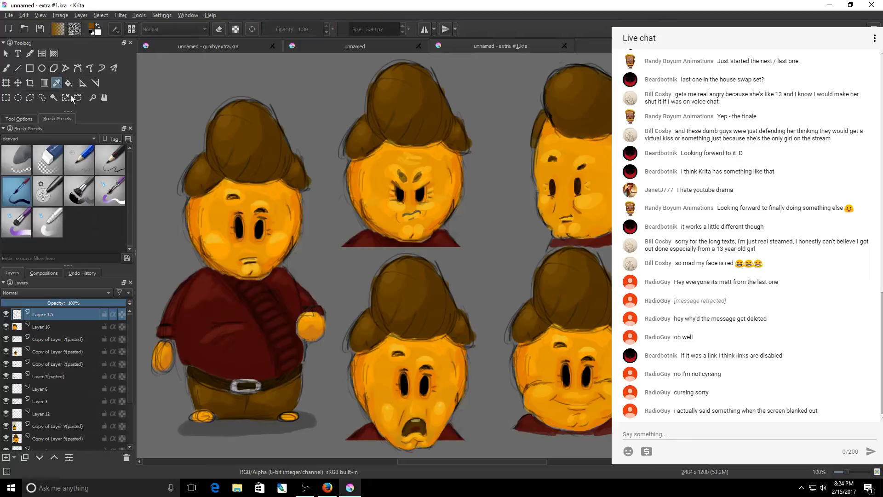
left_click(213, 308)
key("l")
left_click(354, 46)
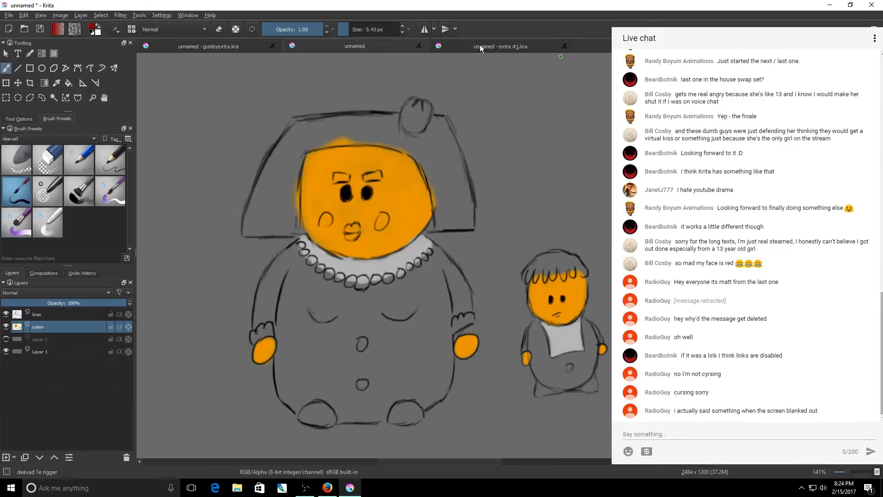
Step: Switch the brush back to the deevad 1d pencil preset at 8 px for the color layer
key("ctrl+t")
key("b")
left_click(100, 161)
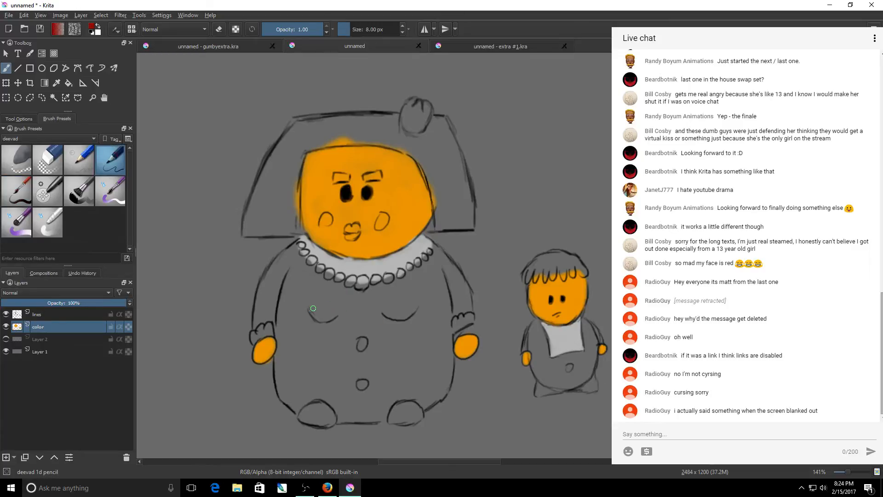
Step: Paint the woman's dress front and the sleeve farther from the child dark red with the deevad 1e rigger preset
key("slash")
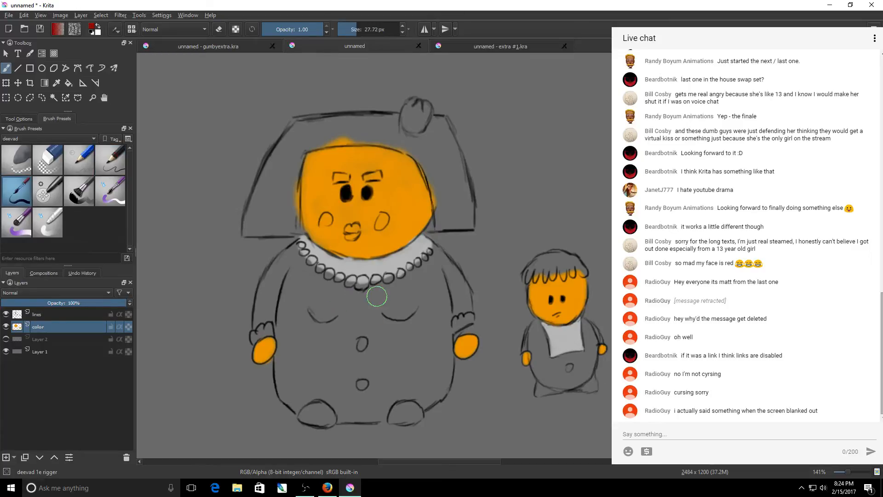
mouse_move(377, 296)
left_mouse_down("shift")
mouse_move(427, 325)
mouse_move(373, 334)
mouse_move(353, 310)
left_mouse_up("shift")
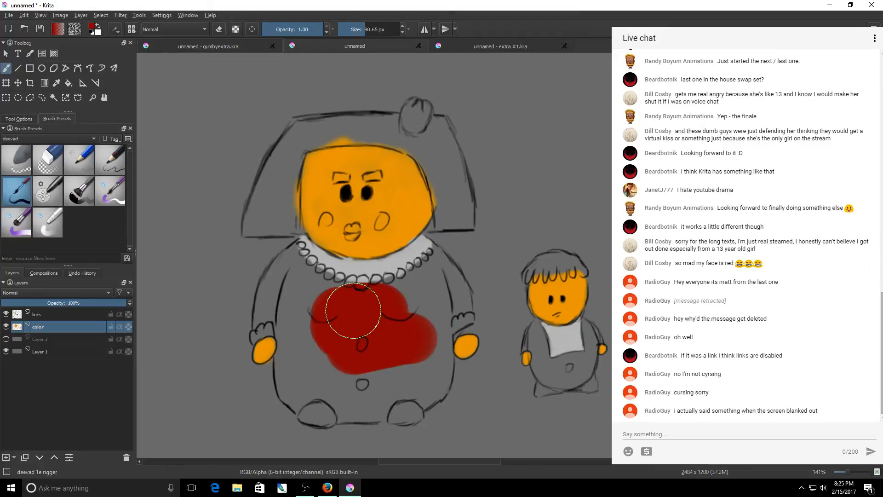
key("ctrl+z")
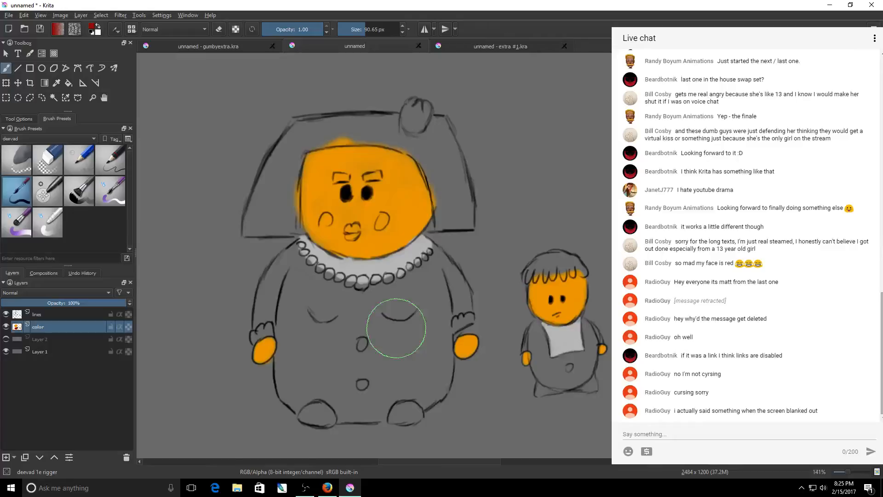
key("ctrl+shift+z")
mouse_move(384, 334)
left_mouse_down()
mouse_move(309, 367)
mouse_move(388, 359)
mouse_move(405, 339)
mouse_move(404, 319)
mouse_move(361, 322)
mouse_move(389, 294)
mouse_move(434, 281)
mouse_move(356, 293)
mouse_move(411, 280)
mouse_move(401, 285)
left_mouse_up()
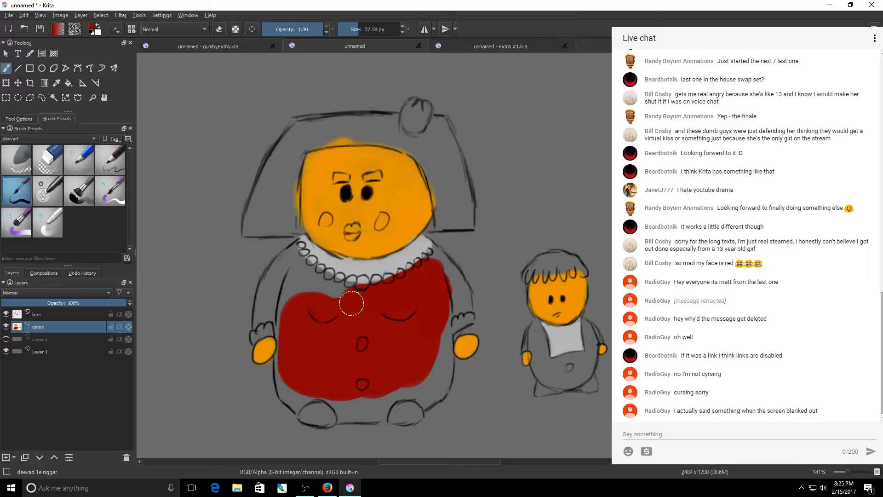
mouse_move(351, 303)
left_mouse_down()
mouse_move(309, 289)
mouse_move(269, 290)
mouse_move(265, 309)
mouse_move(291, 260)
mouse_move(282, 276)
mouse_move(355, 293)
left_mouse_up()
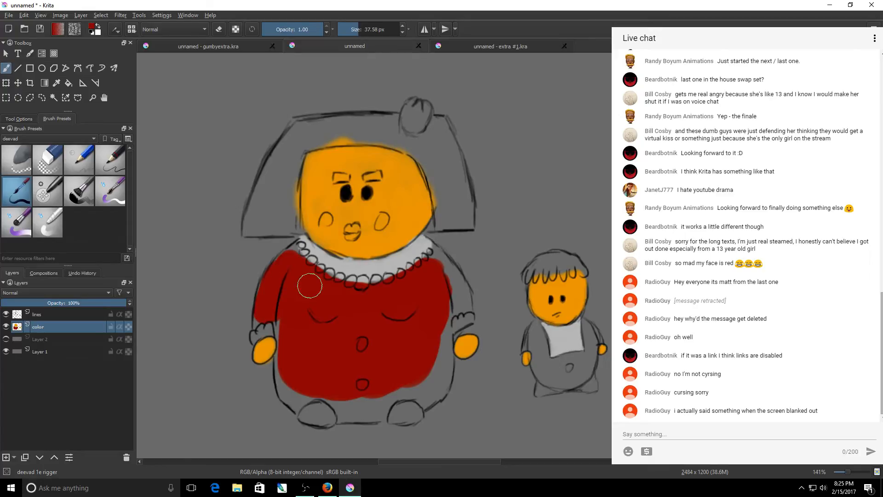
Step: Reduce the brush to 19.64 px and fill the dress's collar edge, remaining sleeve, cuffs, lower body and feet in dark red
mouse_move(310, 285)
left_mouse_down("shift")
mouse_move(298, 285)
mouse_move(295, 254)
mouse_move(305, 257)
left_mouse_up("shift")
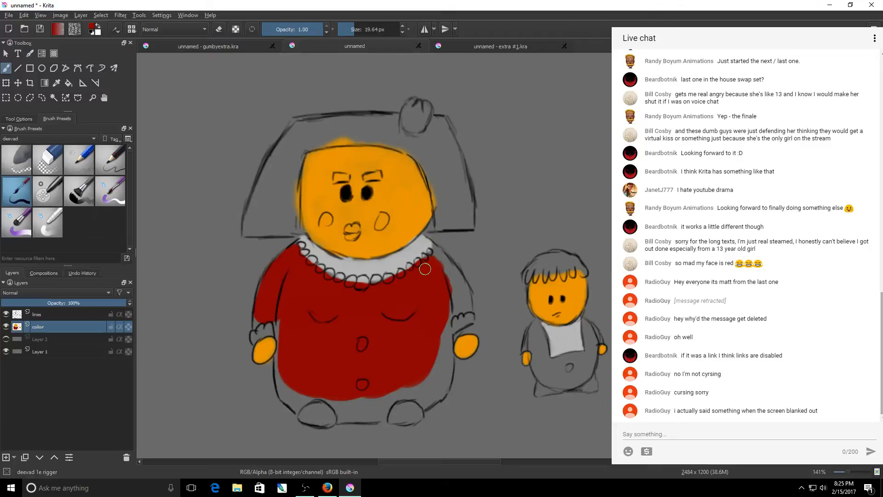
mouse_move(425, 269)
left_mouse_down()
mouse_move(448, 274)
mouse_move(448, 265)
mouse_move(456, 284)
mouse_move(450, 270)
mouse_move(446, 291)
mouse_move(430, 262)
mouse_move(461, 292)
mouse_move(446, 317)
mouse_move(468, 314)
mouse_move(457, 300)
mouse_move(442, 356)
mouse_move(445, 322)
mouse_move(426, 372)
mouse_move(345, 397)
mouse_move(377, 412)
mouse_move(368, 414)
mouse_move(415, 407)
mouse_move(443, 373)
mouse_move(447, 387)
mouse_move(433, 399)
mouse_move(439, 365)
left_mouse_up()
key("ctrl+z")
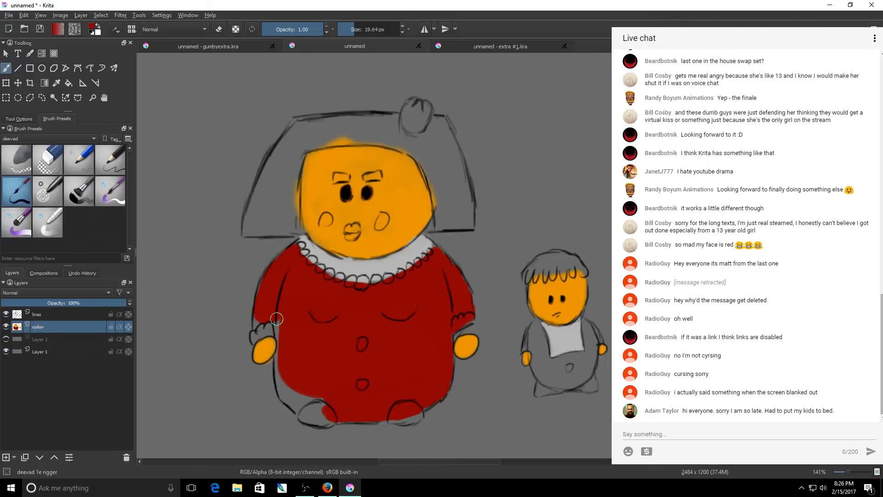
mouse_move(266, 312)
left_mouse_down()
mouse_move(253, 338)
mouse_move(280, 334)
left_mouse_up()
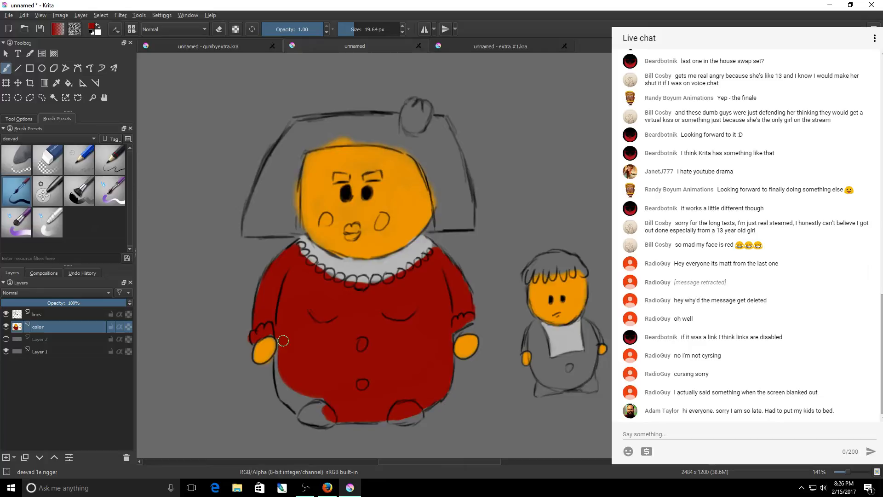
mouse_move(283, 341)
left_mouse_down()
mouse_move(287, 385)
mouse_move(281, 378)
mouse_move(304, 407)
mouse_move(289, 401)
left_mouse_up()
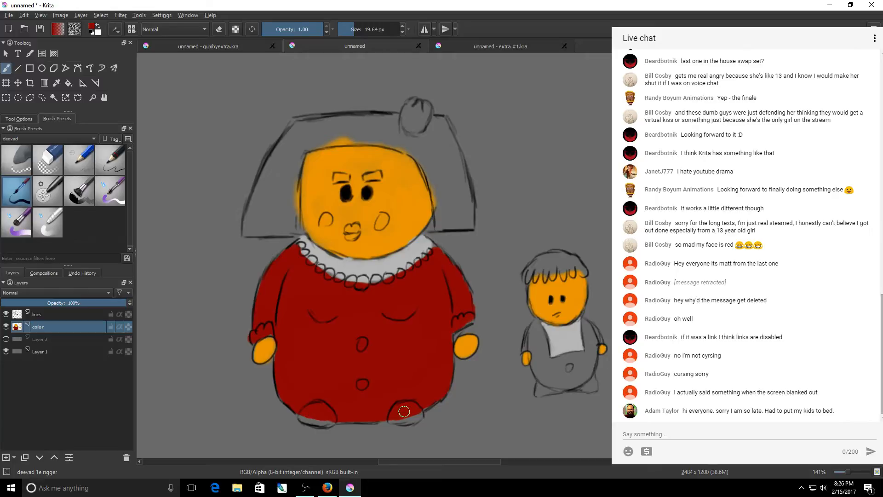
left_click_drag(403, 411, 436, 395)
Step: Paint the child's outfit, sleeves and feet dark red around the light bib, shrinking the brush to 6.40 px for the edges
mouse_move(577, 378)
left_mouse_down()
mouse_move(544, 387)
mouse_move(568, 360)
mouse_move(584, 382)
mouse_move(595, 367)
left_mouse_up()
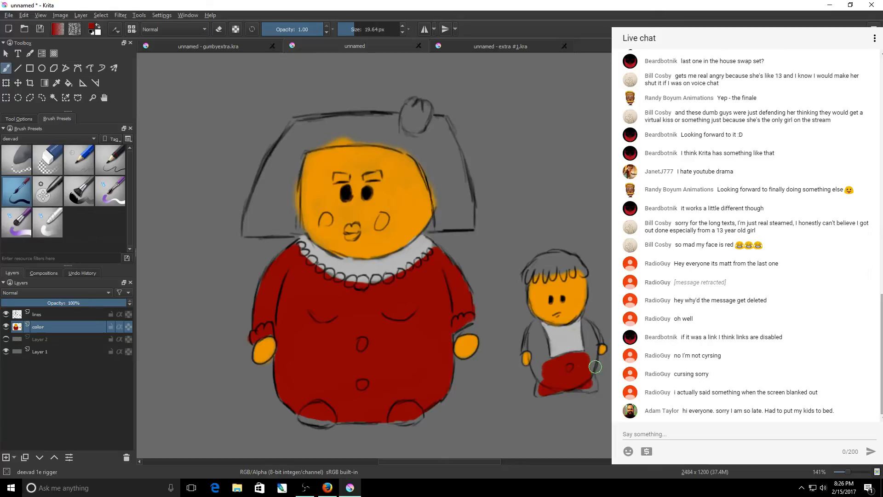
left_click(855, 470)
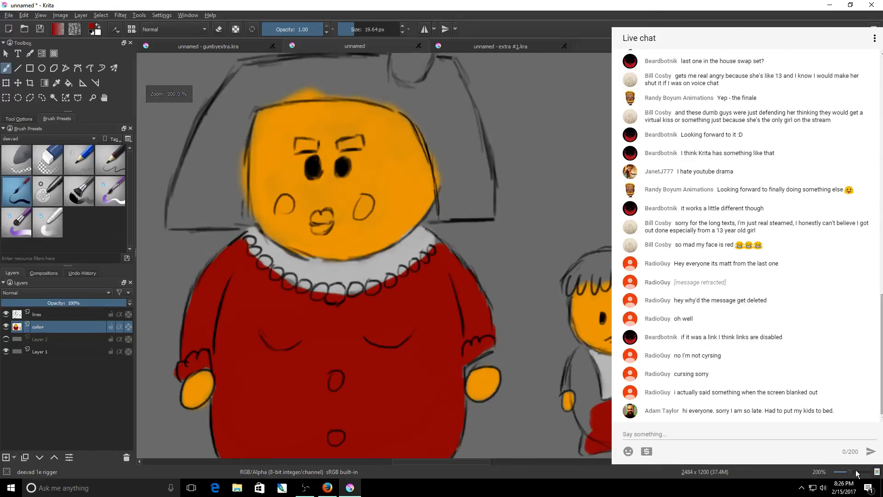
left_click_drag(488, 459, 531, 460)
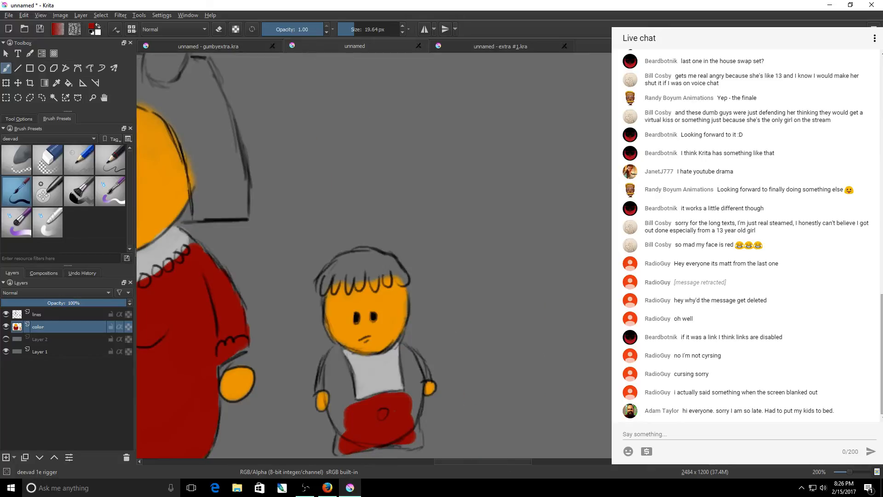
scroll(356, 309, "down", 5)
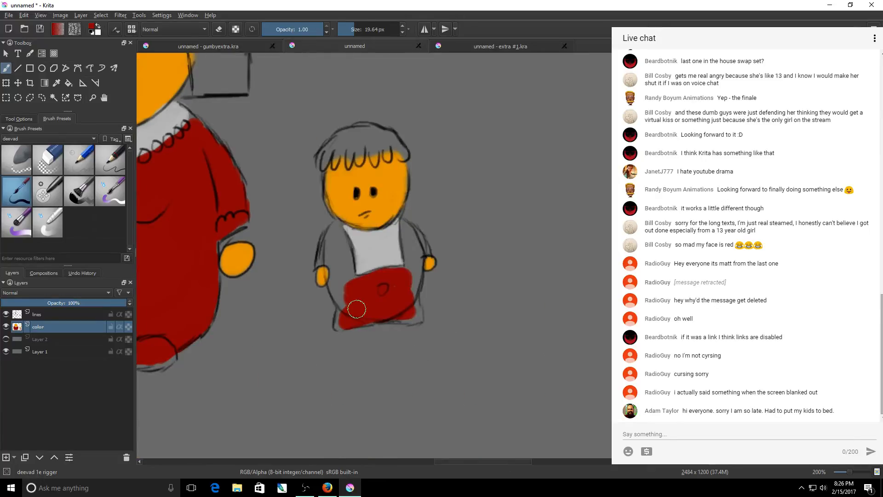
key("bracketleft")
key("bracketleft")
key("bracketleft")
mouse_move(344, 314)
left_mouse_down()
mouse_move(339, 325)
mouse_move(380, 315)
mouse_move(414, 321)
mouse_move(406, 267)
left_mouse_up()
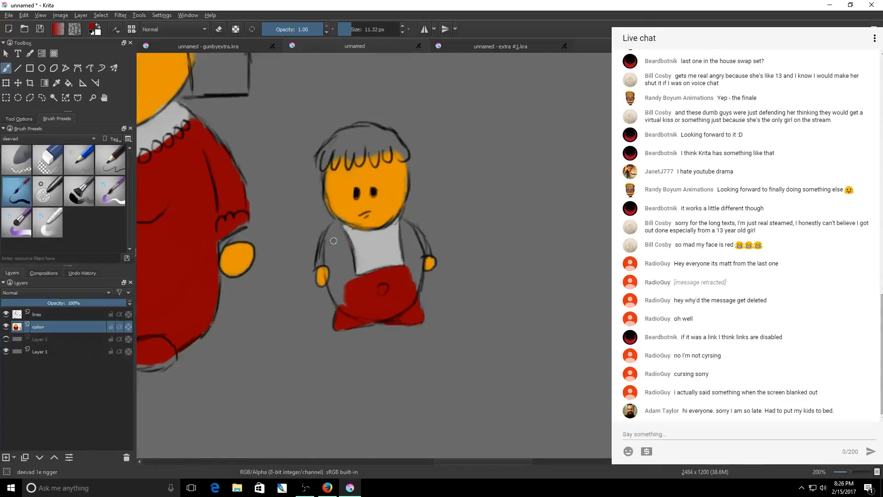
mouse_move(333, 241)
left_mouse_down()
mouse_move(325, 244)
mouse_move(342, 243)
mouse_move(349, 266)
mouse_move(318, 261)
mouse_move(344, 293)
mouse_move(331, 280)
left_mouse_up()
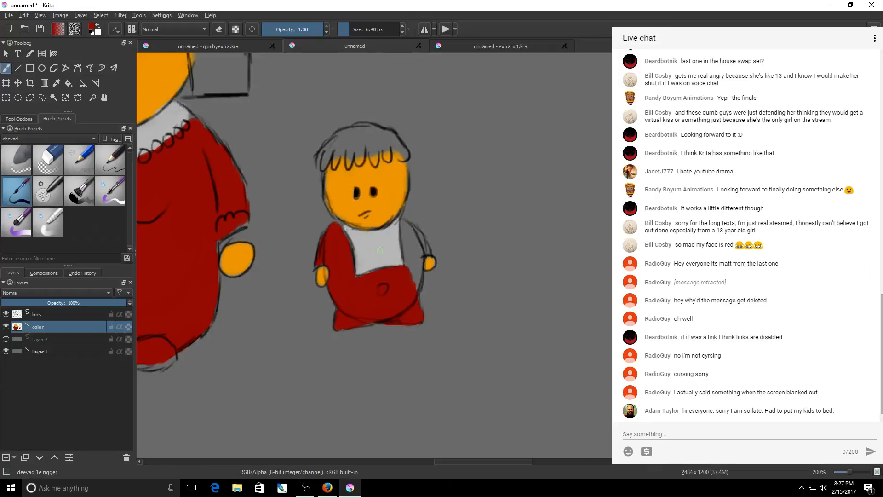
mouse_move(413, 253)
left_mouse_down()
mouse_move(413, 281)
mouse_move(409, 237)
mouse_move(419, 240)
mouse_move(415, 266)
mouse_move(427, 250)
mouse_move(414, 250)
left_mouse_up()
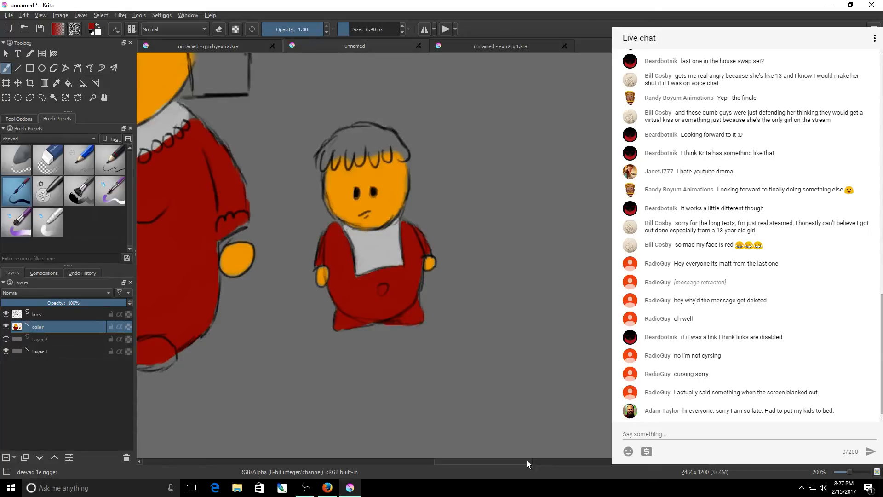
Step: Fill the remaining gaps at the woman's cuff, feet, hem and lace collar with dark red
left_click_drag(526, 460, 483, 460)
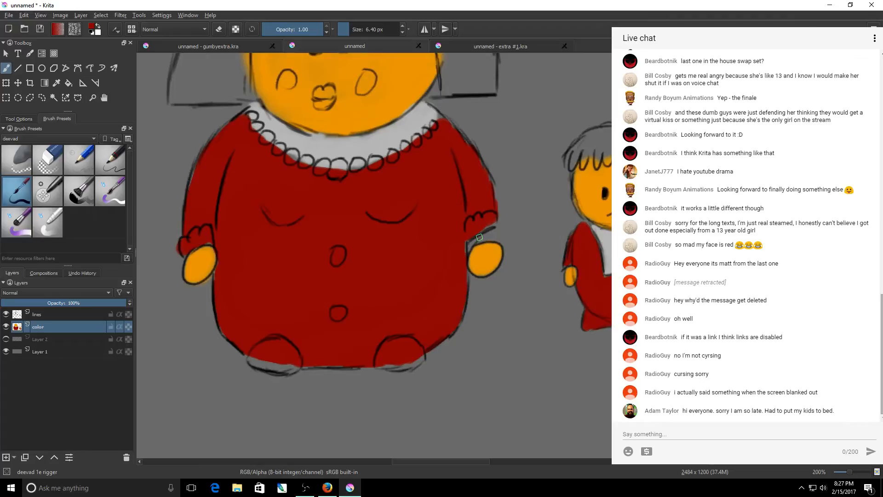
left_click_drag(480, 238, 489, 238)
left_click_drag(491, 238, 412, 267)
mouse_move(317, 356)
left_mouse_down()
mouse_move(408, 354)
mouse_move(400, 367)
mouse_move(422, 357)
left_mouse_up()
mouse_move(268, 360)
left_mouse_down()
mouse_move(247, 360)
mouse_move(292, 369)
left_mouse_up()
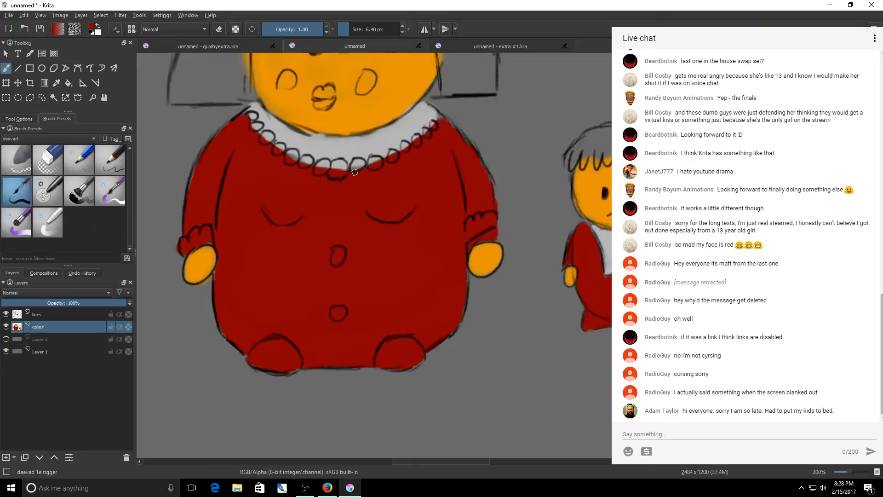
left_click_drag(355, 172, 383, 173)
Step: Sample the dark brown of the full-body character's hair in extra #1.kra and select the deevad 1d pencil preset for the unnamed drawing
scroll(383, 173, "up", 2)
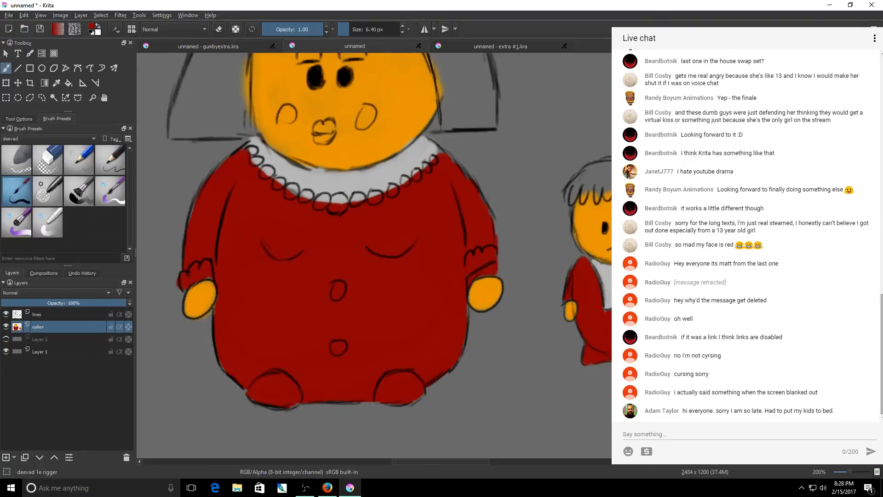
scroll(468, 384, "up", 5)
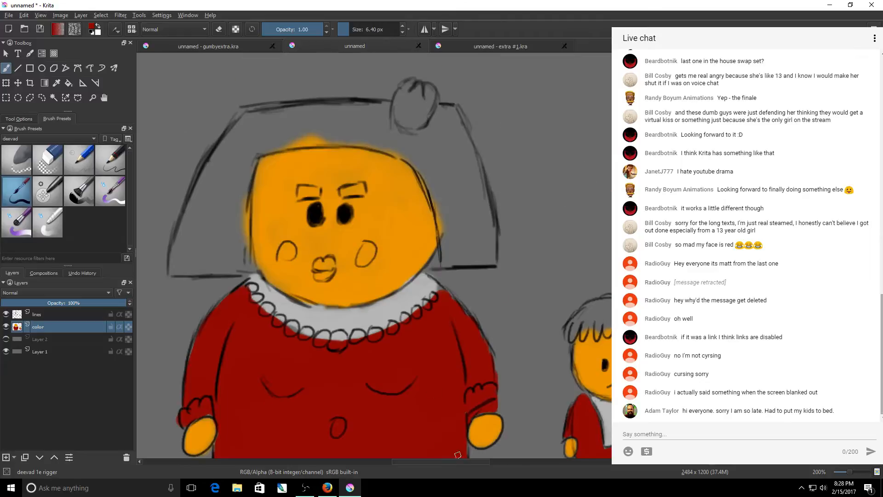
mouse_move(488, 461)
left_mouse_down()
mouse_move(500, 459)
mouse_move(492, 462)
left_mouse_up()
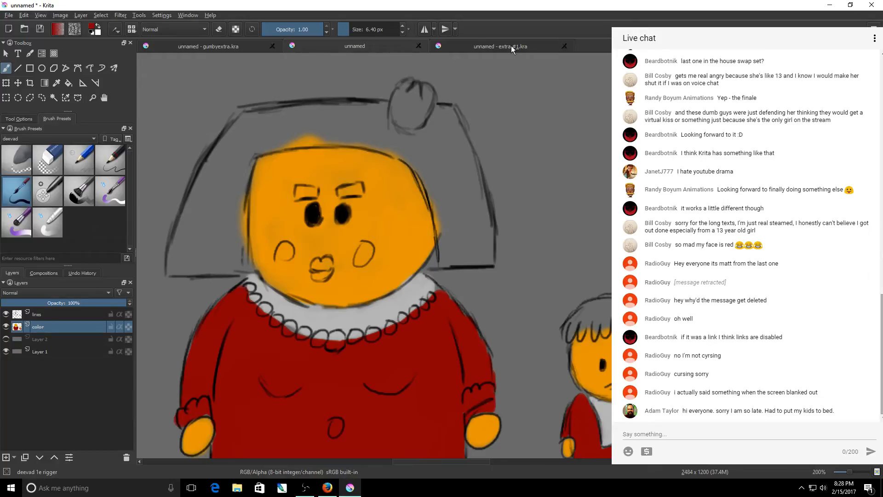
left_click(477, 42)
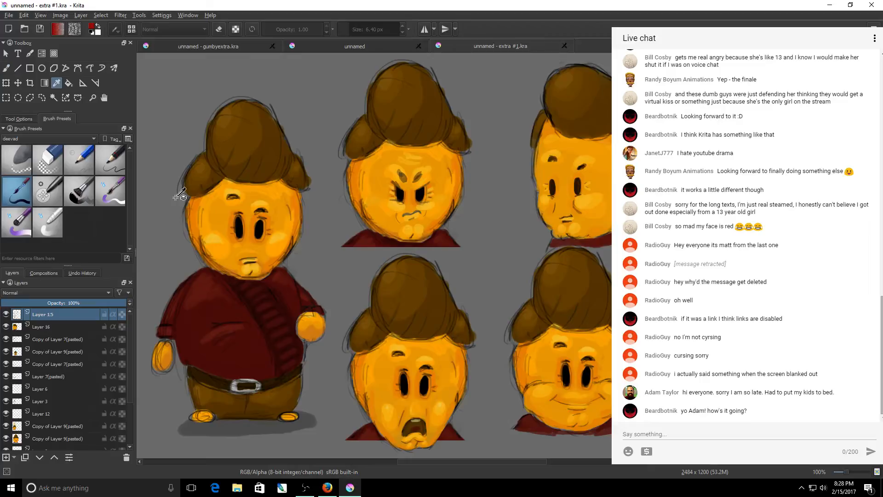
left_click(271, 145)
left_click(402, 46)
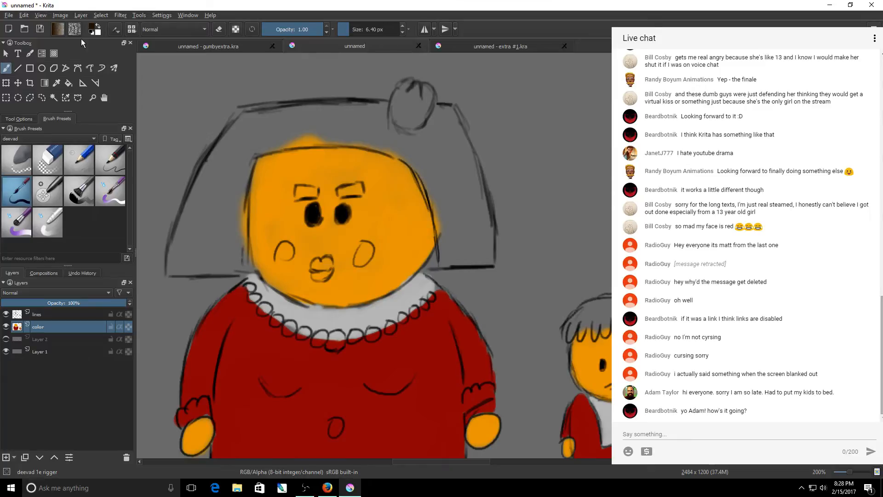
left_click(110, 159)
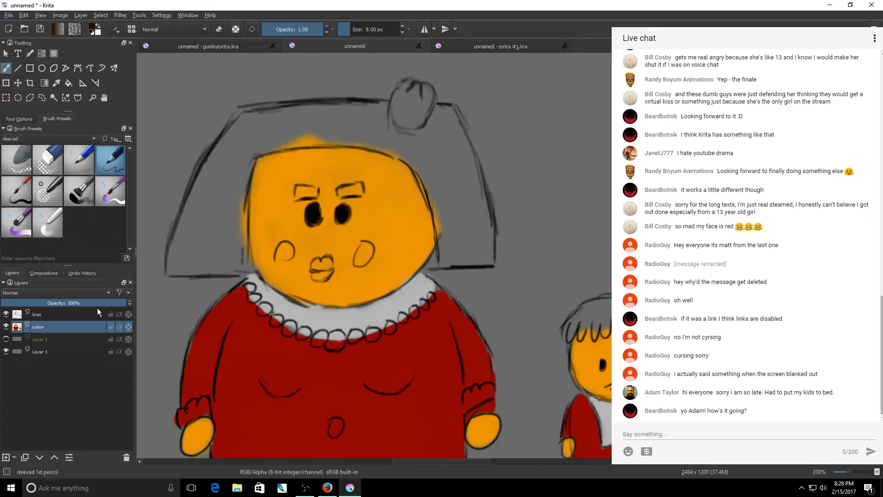
Step: Compare the character designs in gumbyextra.kra and extra #1.kra, and return to the unnamed drawing
left_click(225, 47)
left_click(371, 47)
left_click(470, 45)
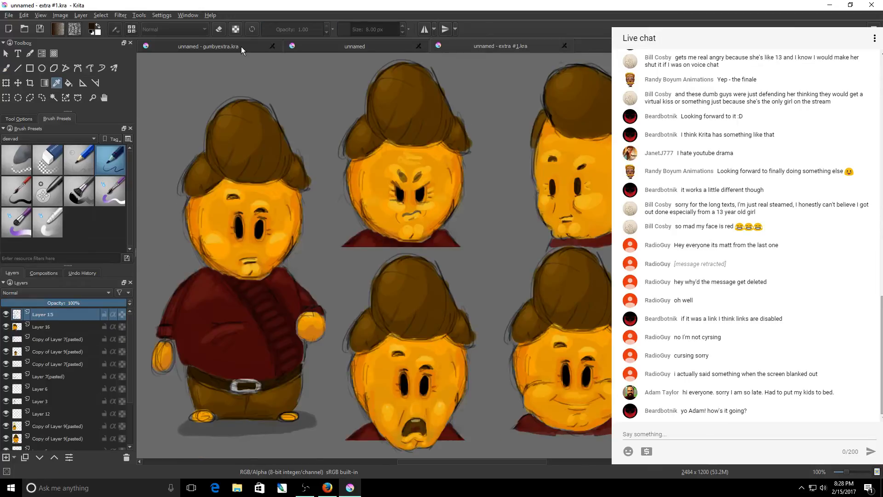
left_click(241, 46)
left_click(473, 45)
left_click(374, 45)
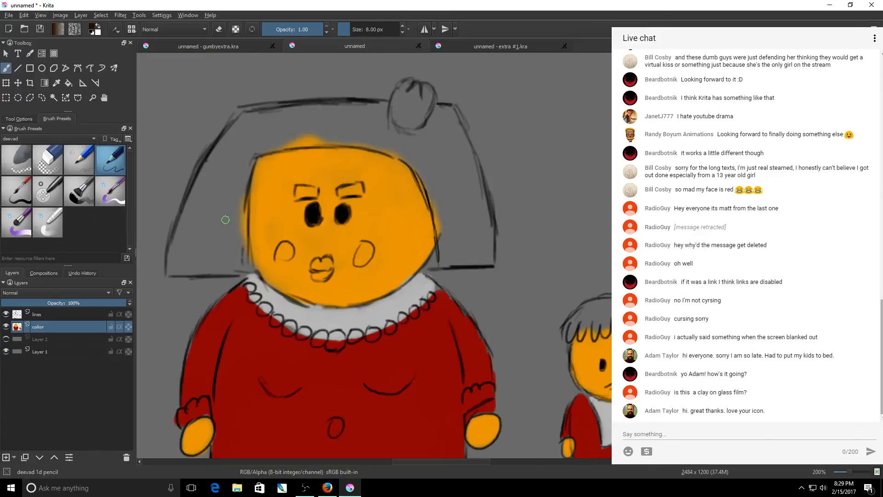
Step: Block in the woman's hair around her face in dark brown with the pencil brush, enlarging it to 47.91 px
mouse_move(226, 219)
left_mouse_down("shift")
mouse_move(217, 183)
mouse_move(225, 152)
mouse_move(195, 205)
mouse_move(208, 224)
mouse_move(239, 193)
mouse_move(245, 147)
mouse_move(178, 253)
mouse_move(186, 255)
left_mouse_up("shift")
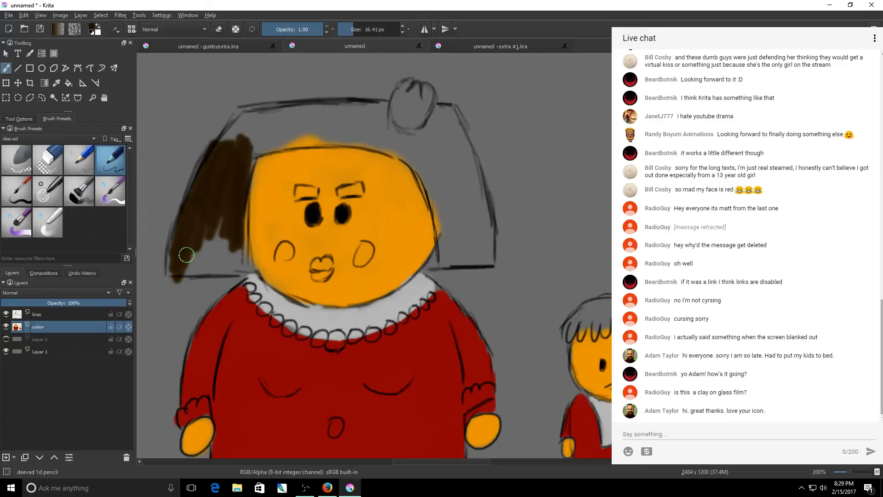
key("ctrl+z")
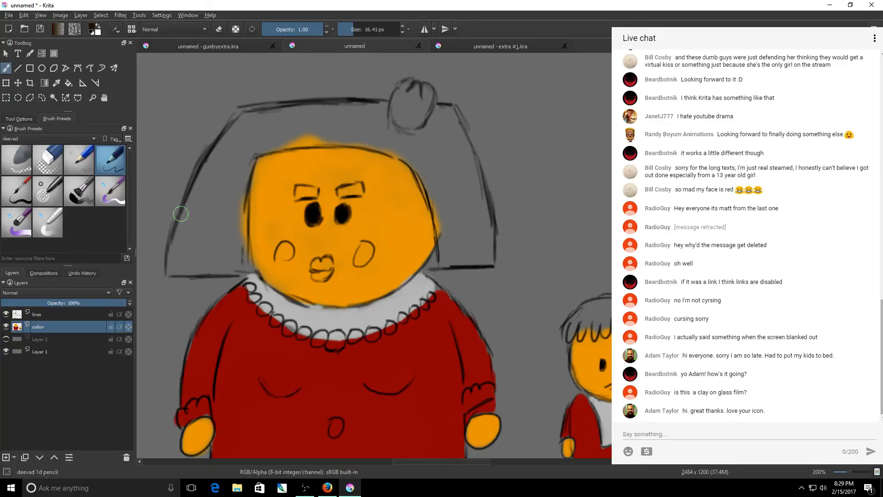
mouse_move(229, 150)
left_mouse_down()
mouse_move(207, 223)
mouse_move(210, 164)
mouse_move(237, 194)
mouse_move(214, 227)
left_mouse_up()
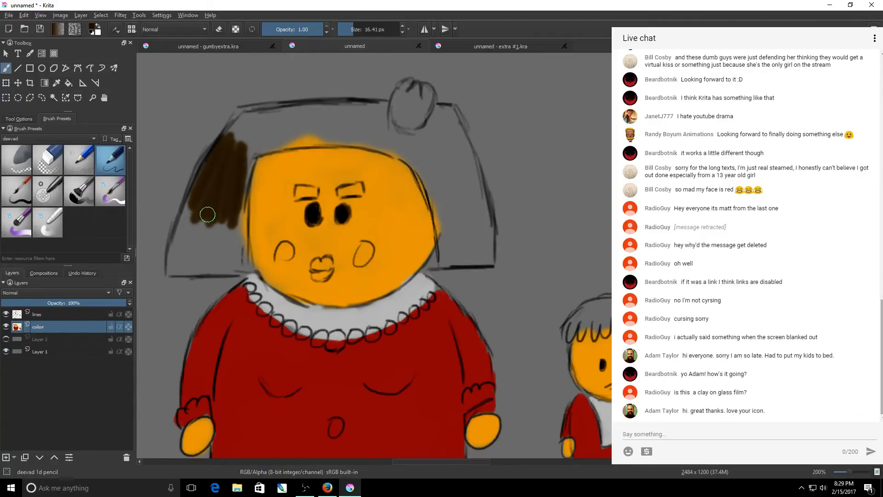
mouse_move(212, 209)
left_mouse_down()
mouse_move(241, 208)
mouse_move(207, 239)
mouse_move(219, 251)
left_mouse_up()
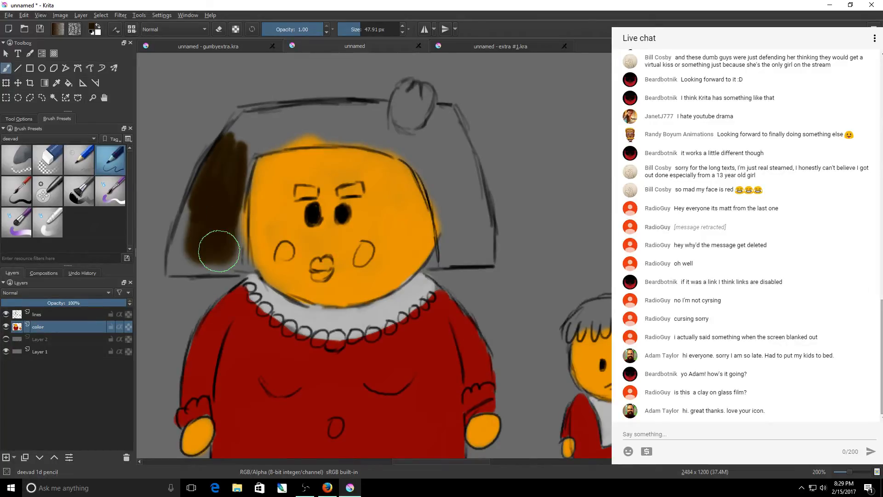
mouse_move(279, 123)
left_mouse_down()
mouse_move(313, 121)
mouse_move(272, 131)
mouse_move(318, 113)
mouse_move(248, 135)
mouse_move(385, 122)
mouse_move(296, 118)
mouse_move(405, 122)
mouse_move(434, 139)
mouse_move(457, 211)
left_mouse_up()
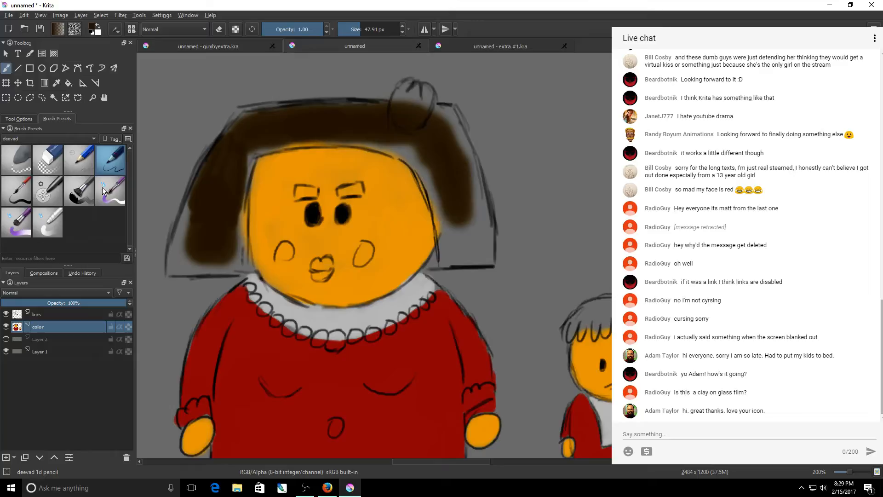
Step: Fill the outer edge of the woman's left-hand hair lock in dark brown with the deevad 1e rigger preset, enlarging it to 23.92 px
left_click(79, 161)
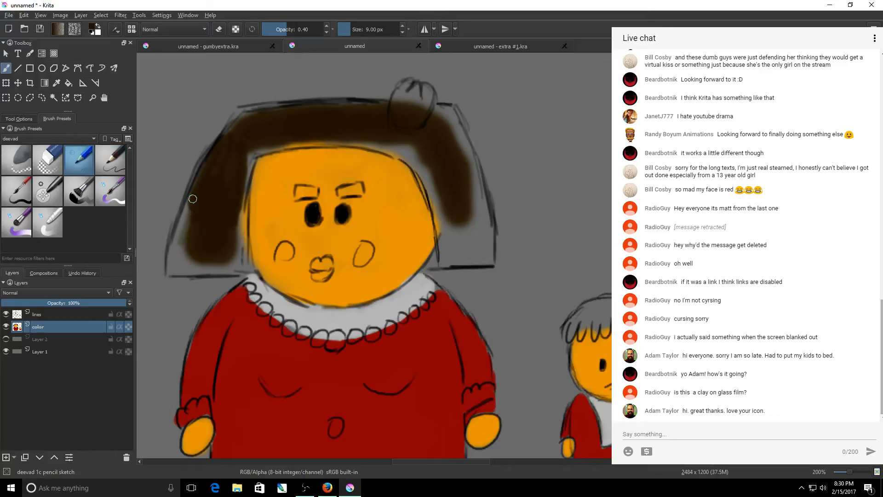
left_click_drag(180, 242, 171, 237)
left_click(21, 195)
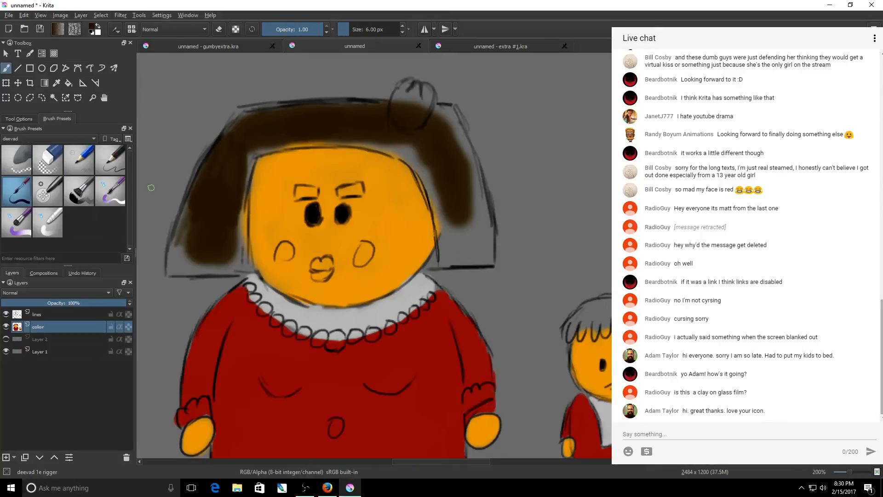
left_click_drag(192, 202, 179, 250)
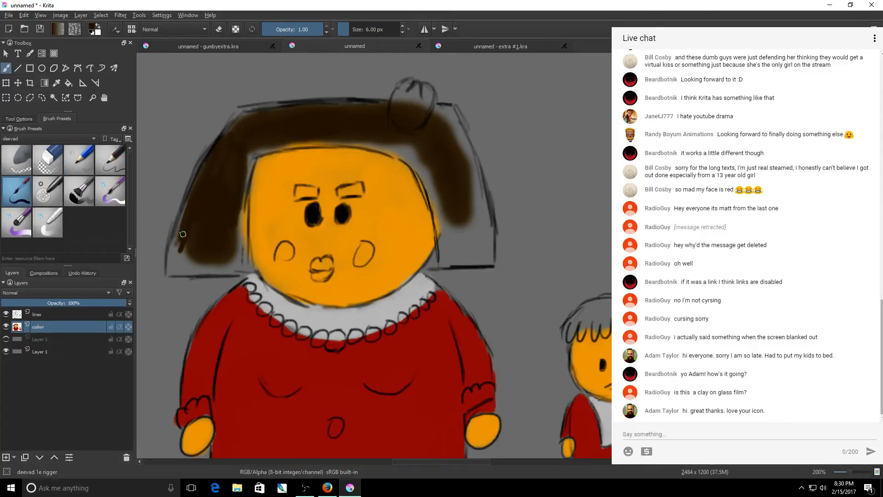
left_click_drag(210, 218, 220, 197, "shift")
mouse_move(187, 252)
left_mouse_down()
mouse_move(242, 134)
mouse_move(294, 117)
mouse_move(267, 136)
mouse_move(305, 132)
mouse_move(292, 113)
mouse_move(184, 235)
mouse_move(178, 263)
left_mouse_up()
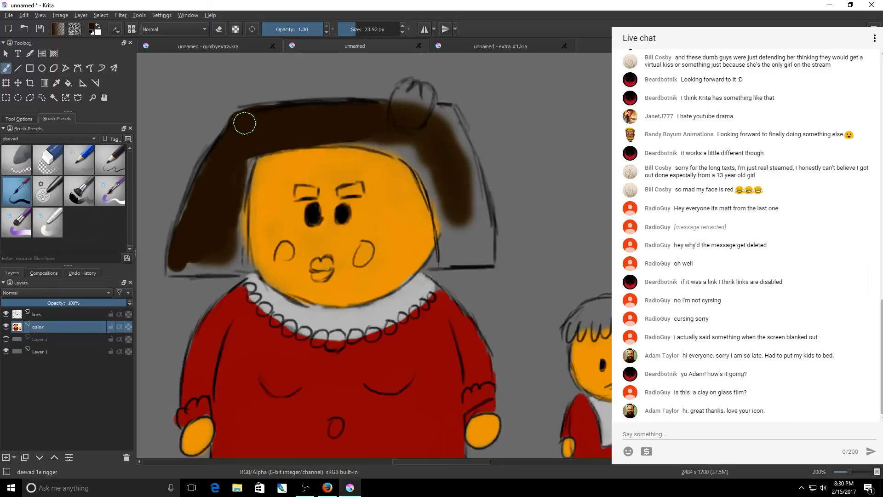
Step: Even out the dark brown in the left-hand lock and along its inner edge beside the face, reducing the brush to 12.86 px
left_click_drag(244, 123, 235, 144)
mouse_move(202, 199)
left_mouse_down()
mouse_move(201, 244)
mouse_move(225, 212)
left_mouse_up()
left_click_drag(235, 245, 235, 213)
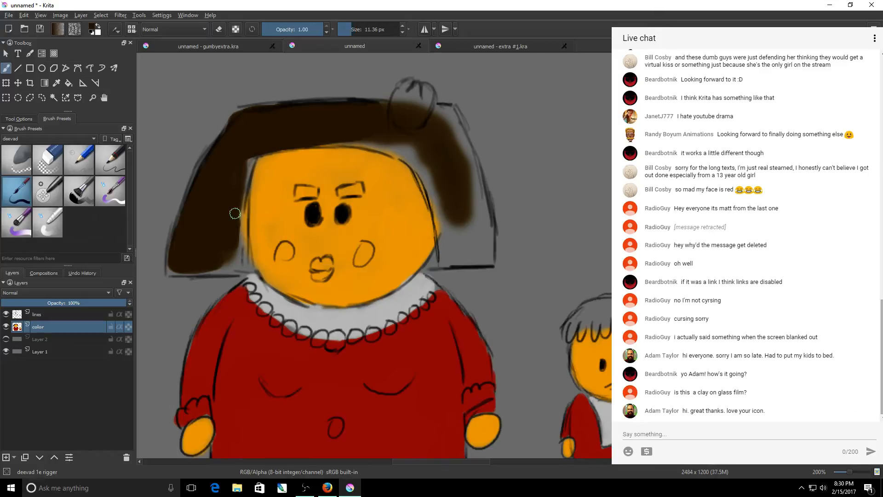
key("bracketright")
left_click_drag(243, 183, 247, 161)
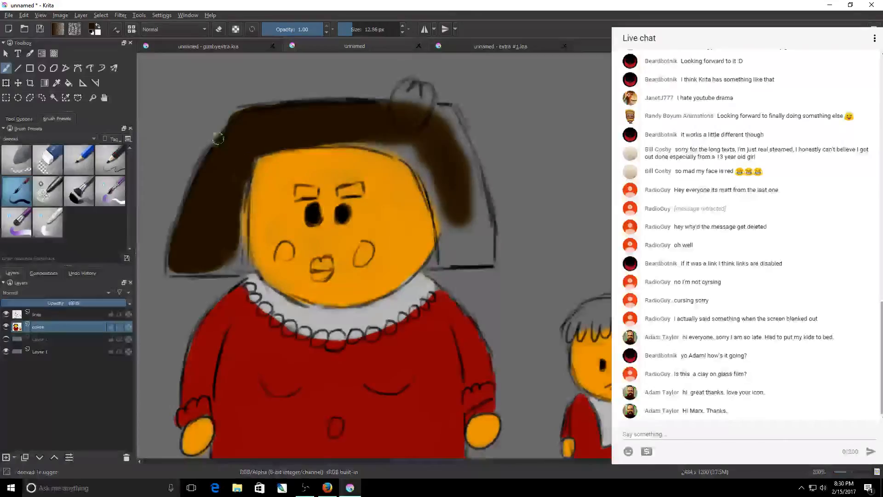
Step: Use the Line tool to lay dark brown strokes along the hair's inner left edge, fringe, top edge and outer right edge
left_click(19, 67)
left_click_drag(235, 145, 237, 250)
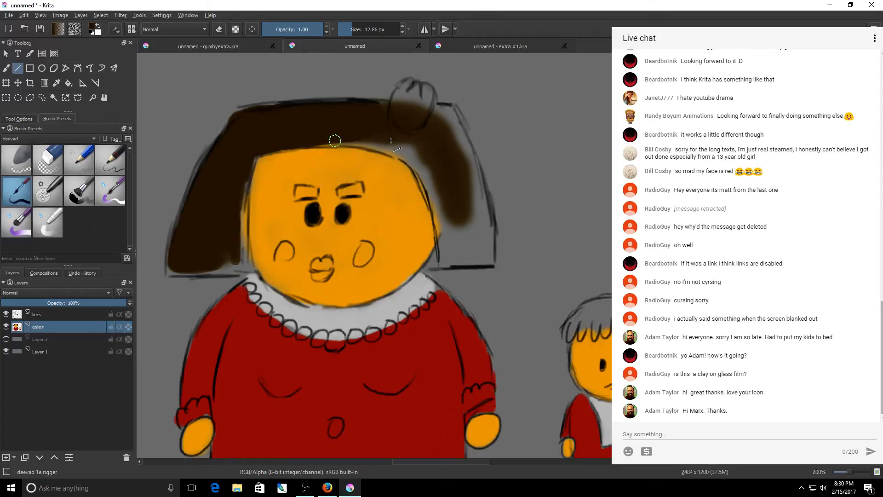
left_click_drag(335, 141, 419, 153)
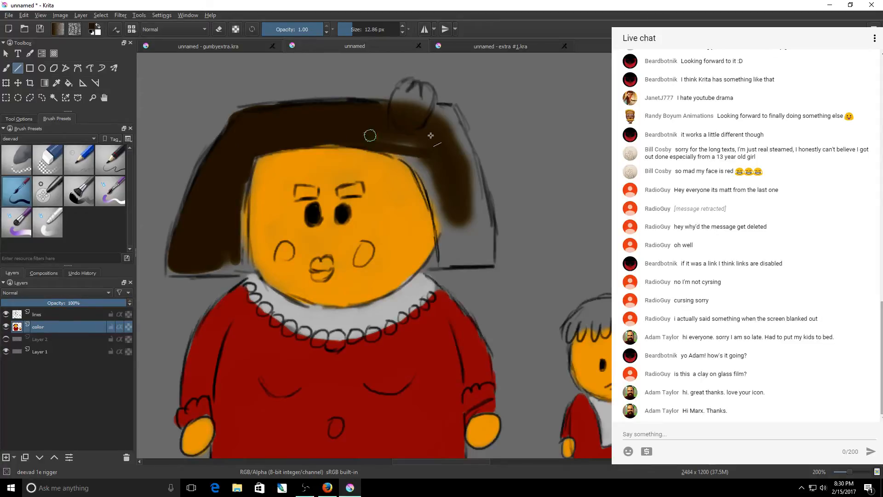
left_click_drag(370, 135, 416, 142)
left_click_drag(368, 103, 453, 106)
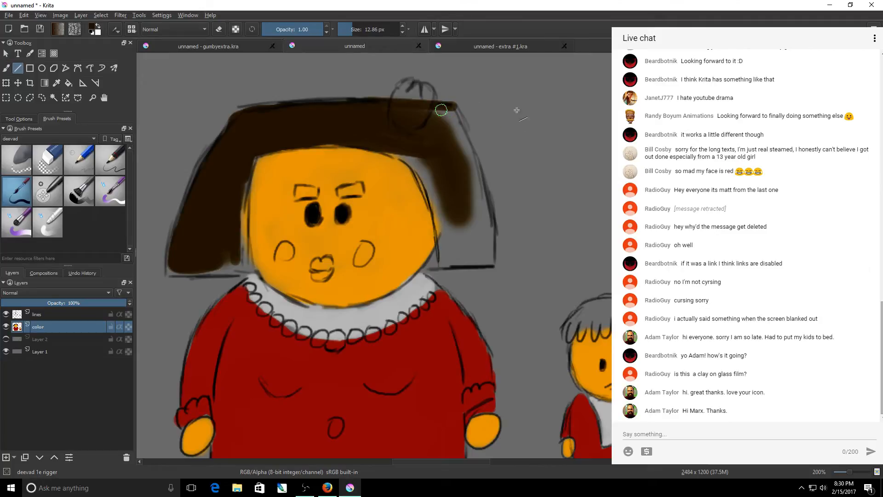
key("ctrl")
left_click_drag(451, 110, 486, 203)
left_click_drag(485, 203, 491, 251)
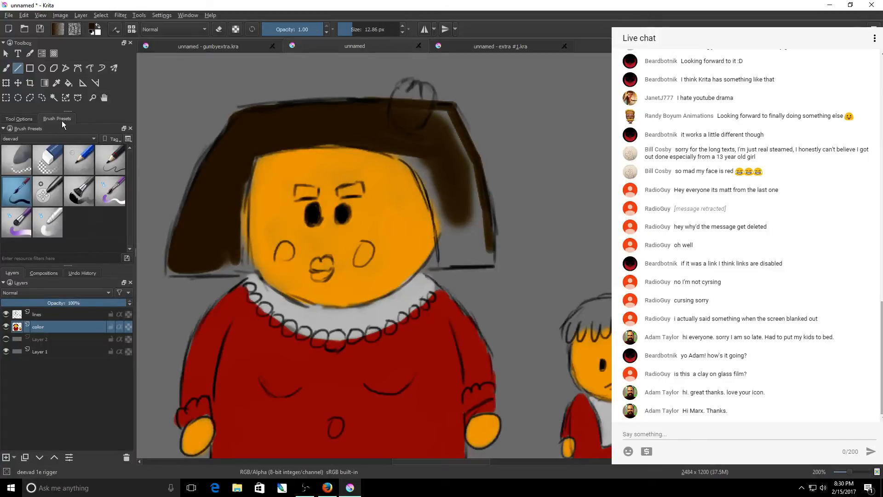
Step: Return to the freehand brush and fill the remaining gaps along the woman's fringe and the left-hand lock's inner and lower edges
key("b")
mouse_move(427, 176)
left_mouse_down()
mouse_move(402, 146)
mouse_move(383, 149)
left_mouse_up()
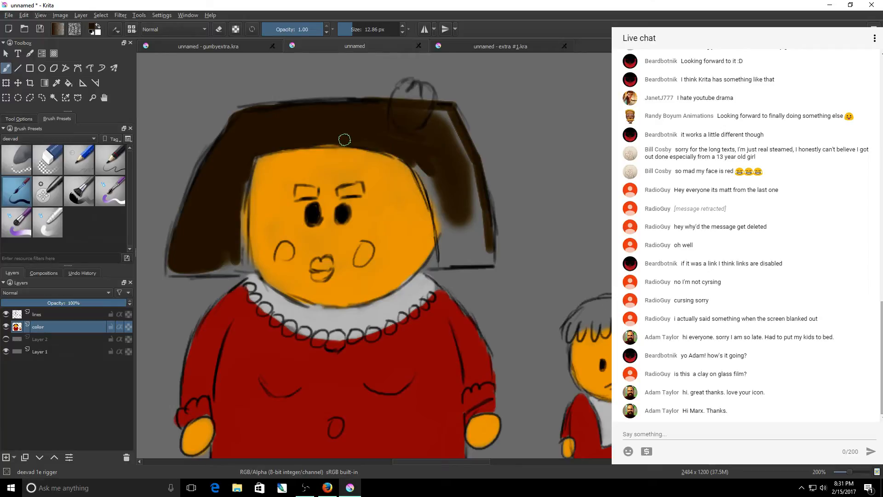
mouse_move(318, 139)
left_mouse_down()
mouse_move(241, 180)
mouse_move(246, 263)
mouse_move(230, 260)
left_mouse_up()
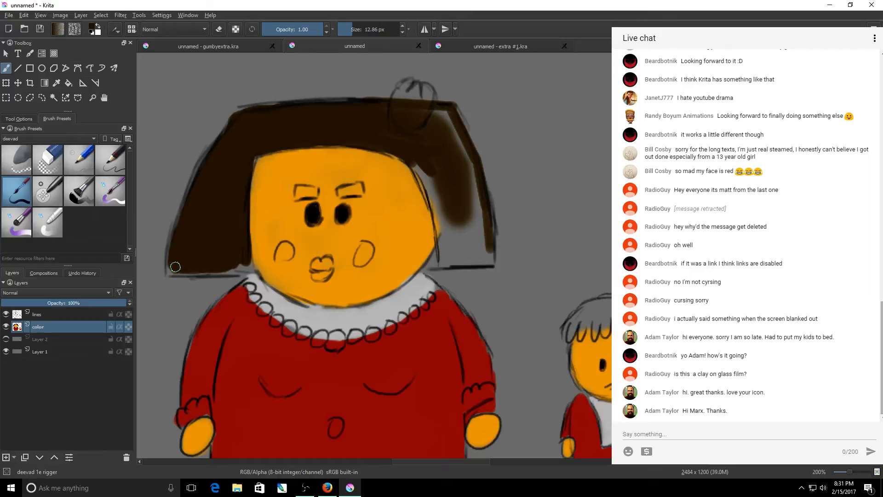
left_click_drag(176, 267, 246, 264)
left_click_drag(173, 264, 174, 271)
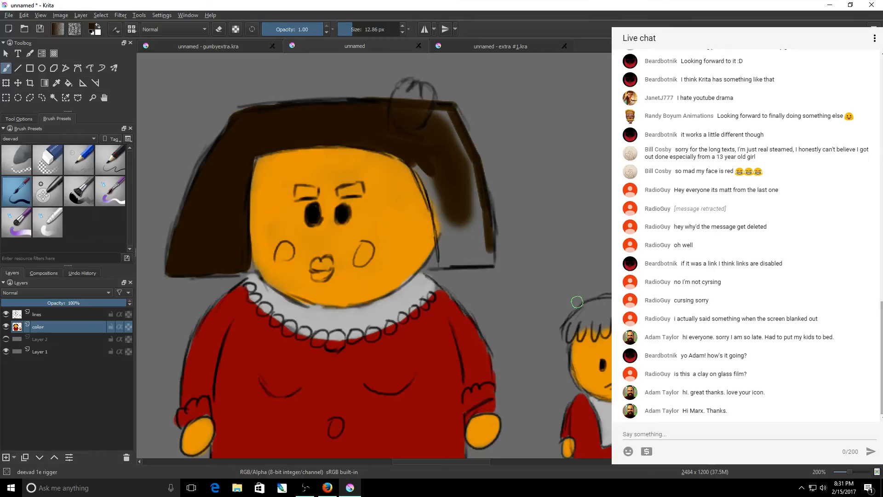
Step: Fill the woman's right-hand hair lock down to its lower edge and against the face with dark brown
mouse_move(435, 162)
left_mouse_down()
mouse_move(431, 204)
mouse_move(442, 213)
mouse_move(459, 201)
mouse_move(476, 215)
mouse_move(456, 173)
mouse_move(468, 176)
mouse_move(438, 134)
mouse_move(383, 113)
left_mouse_up()
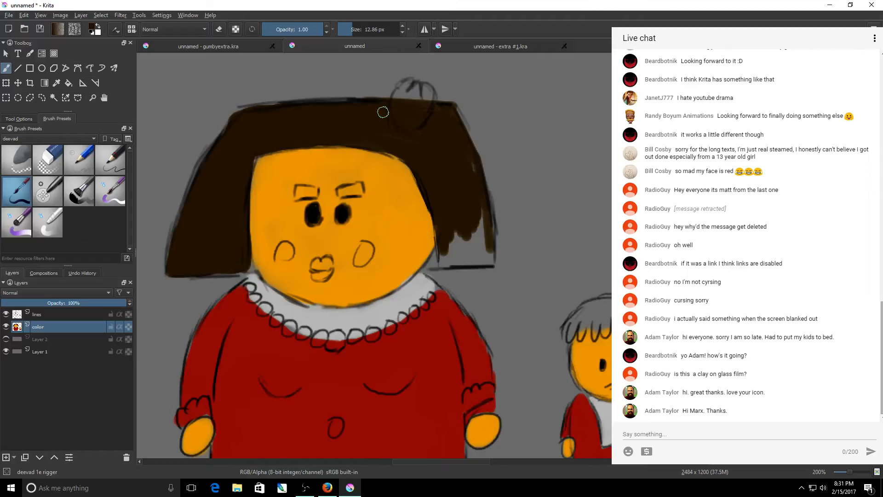
mouse_move(459, 232)
left_mouse_down()
mouse_move(442, 258)
mouse_move(480, 244)
mouse_move(471, 221)
mouse_move(448, 261)
mouse_move(474, 254)
left_mouse_up()
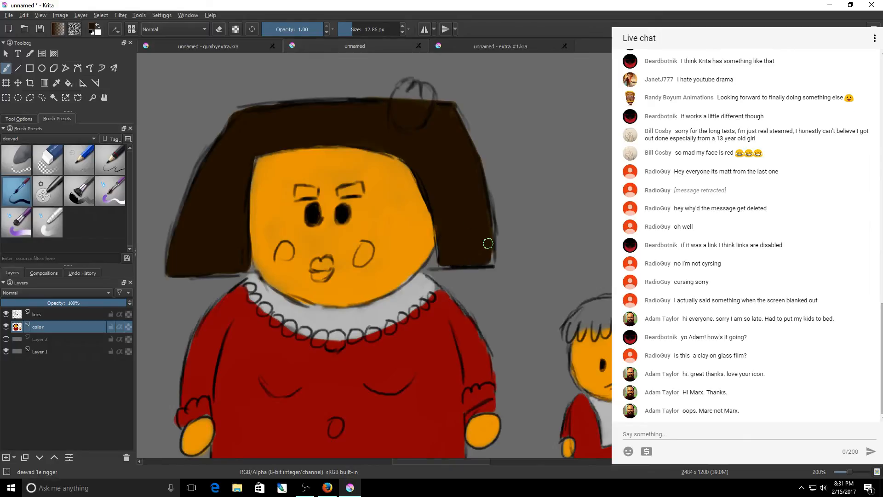
left_click_drag(488, 243, 488, 246)
left_click_drag(438, 216, 434, 245)
Step: Fill the crown of the child's hair with dark brown, using a 10.33 px brush
left_click_drag(490, 462, 518, 460)
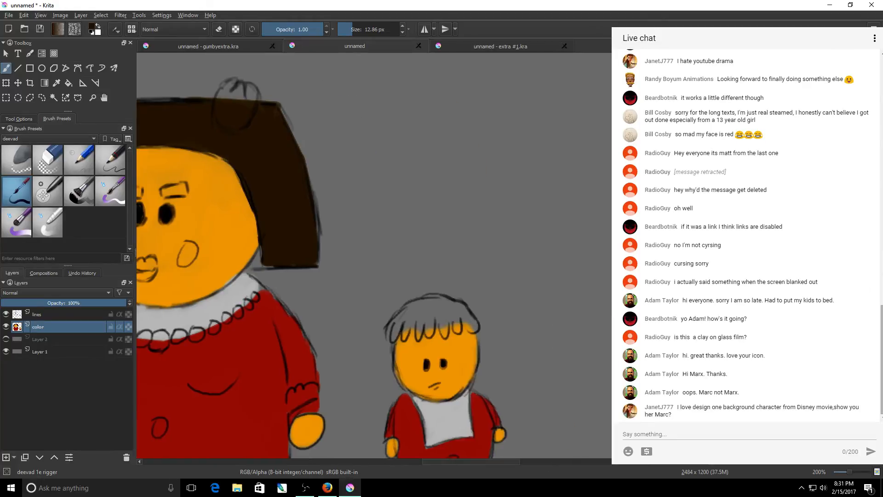
left_click_drag(846, 468, 855, 471)
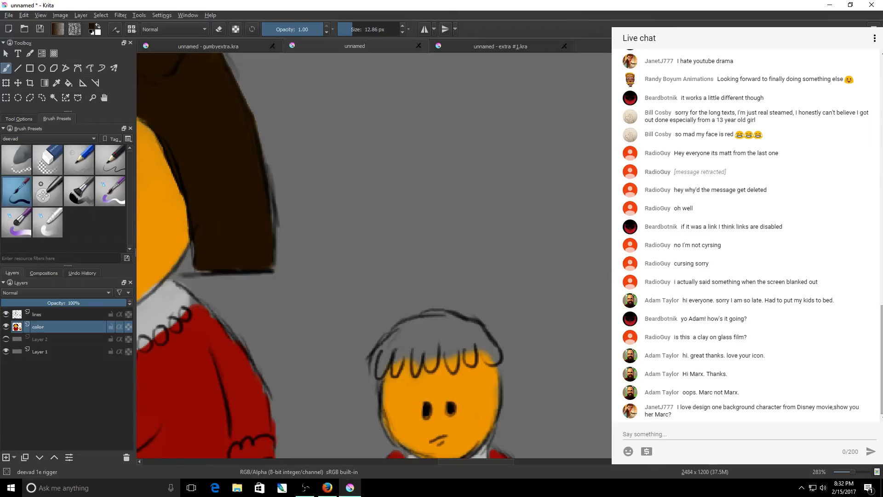
scroll(608, 267, "down", 4)
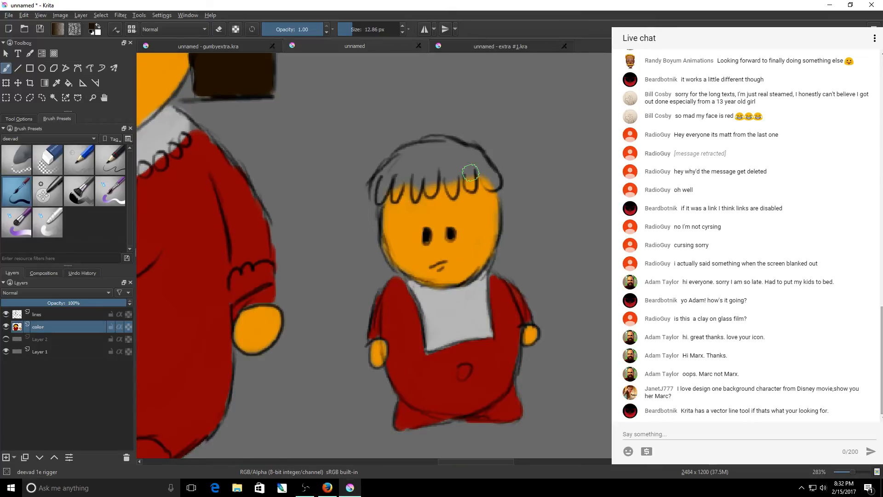
left_click_drag(470, 173, 467, 173)
mouse_move(397, 175)
left_mouse_down()
mouse_move(431, 160)
mouse_move(408, 166)
mouse_move(398, 183)
left_mouse_up()
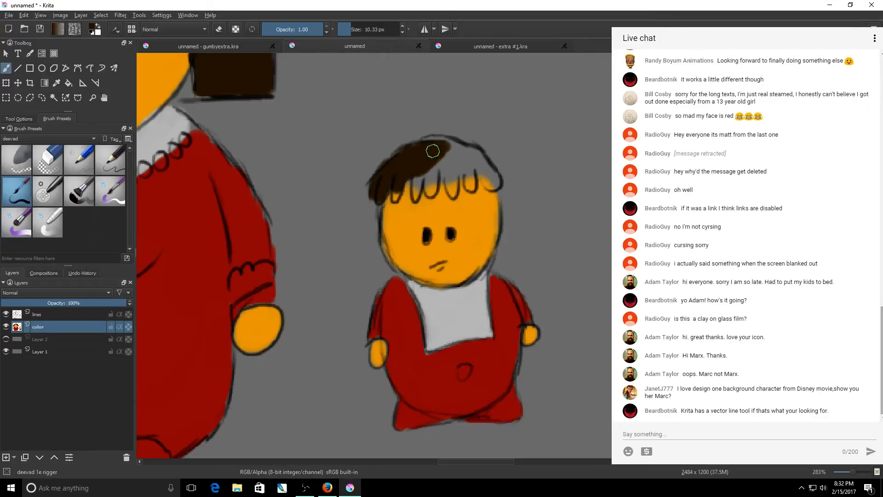
mouse_move(432, 150)
left_mouse_down()
mouse_move(458, 150)
mouse_move(416, 193)
left_mouse_up()
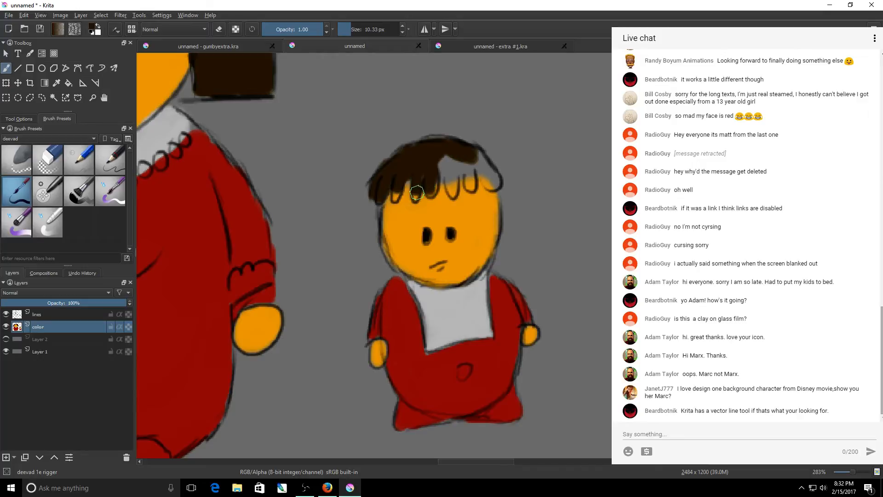
mouse_move(447, 168)
left_mouse_down()
mouse_move(465, 159)
mouse_move(448, 174)
mouse_move(485, 171)
left_mouse_up()
Step: Reduce the brush to 5.99 px and fill the scalloped fringe of the child's hair with dark brown
key("bracketleft")
key("bracketleft")
key("bracketleft")
key("bracketleft")
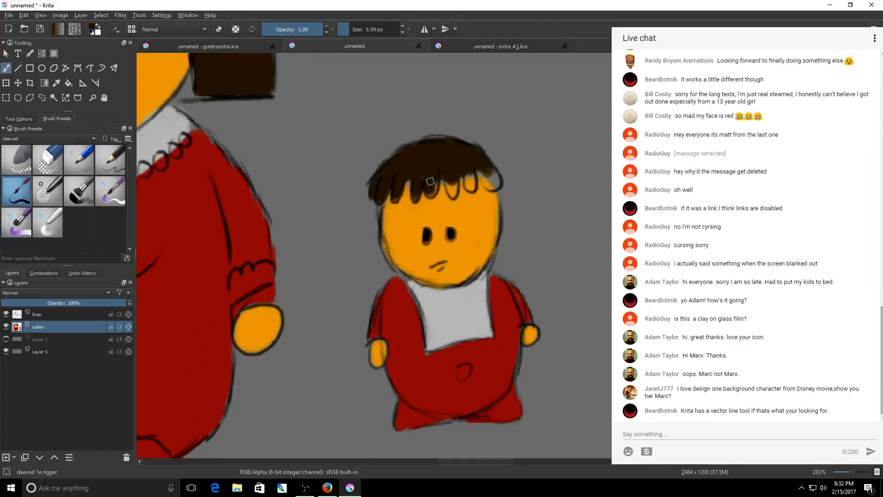
mouse_move(430, 181)
left_mouse_down()
mouse_move(456, 192)
mouse_move(474, 178)
mouse_move(495, 182)
mouse_move(487, 164)
mouse_move(483, 188)
left_mouse_up()
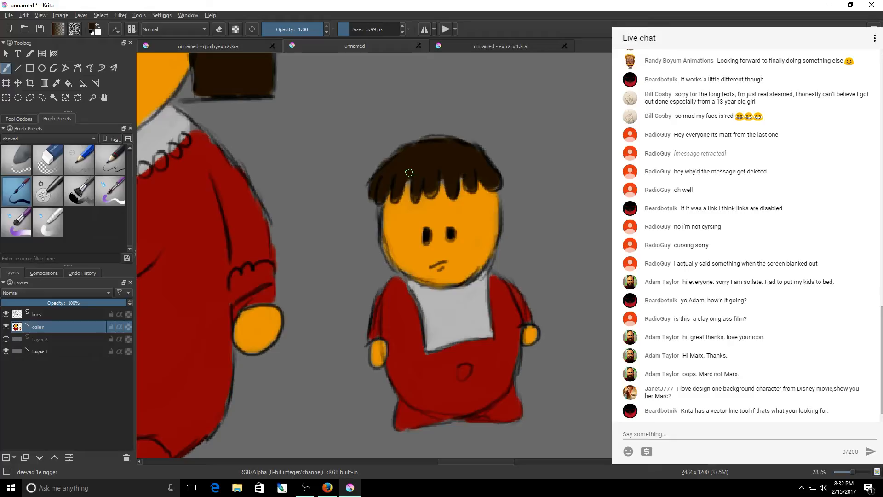
mouse_move(409, 173)
left_mouse_down()
mouse_move(395, 156)
mouse_move(408, 164)
left_mouse_up()
mouse_move(396, 198)
left_mouse_down()
mouse_move(416, 199)
mouse_move(436, 185)
left_mouse_up()
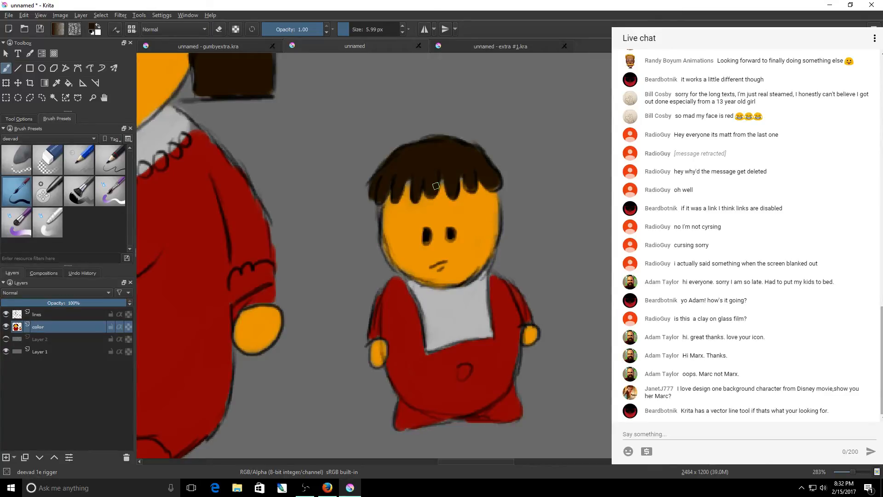
left_click_drag(470, 188, 496, 186)
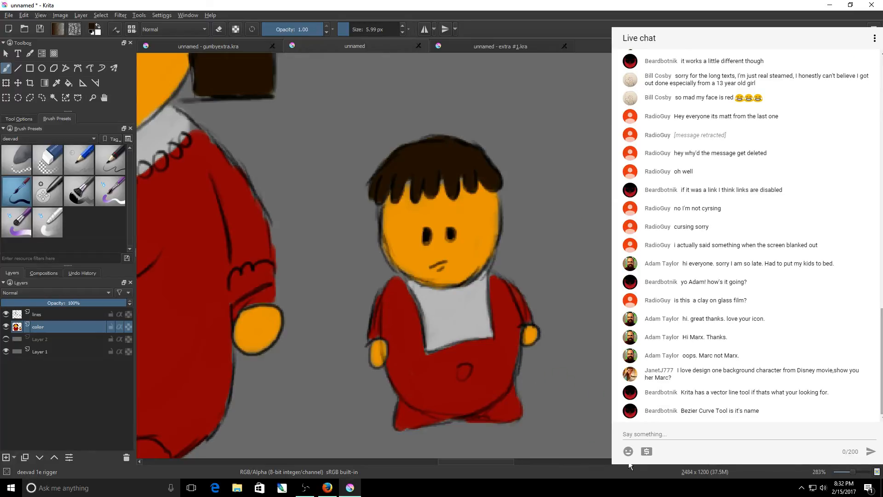
Step: Choose light yellow and try filling the ornament on top of the woman's hair
scroll(492, 459, "left", 1)
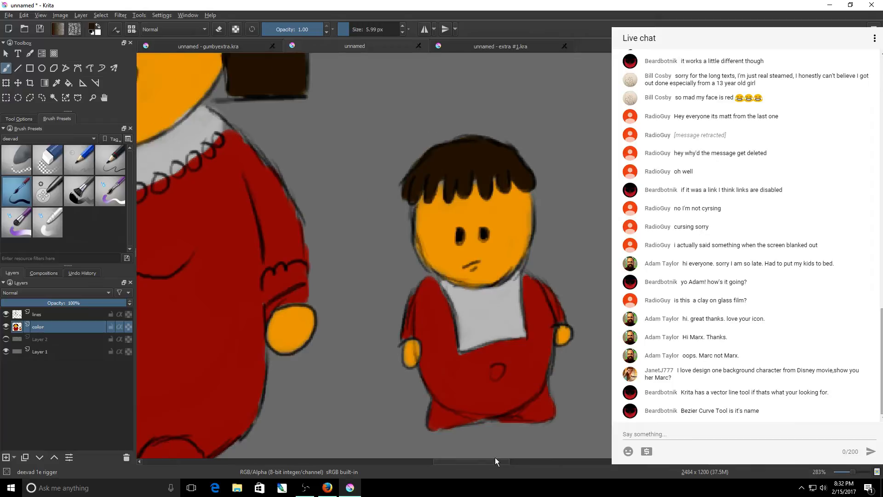
scroll(495, 457, "left", 1)
scroll(490, 462, "right", 3)
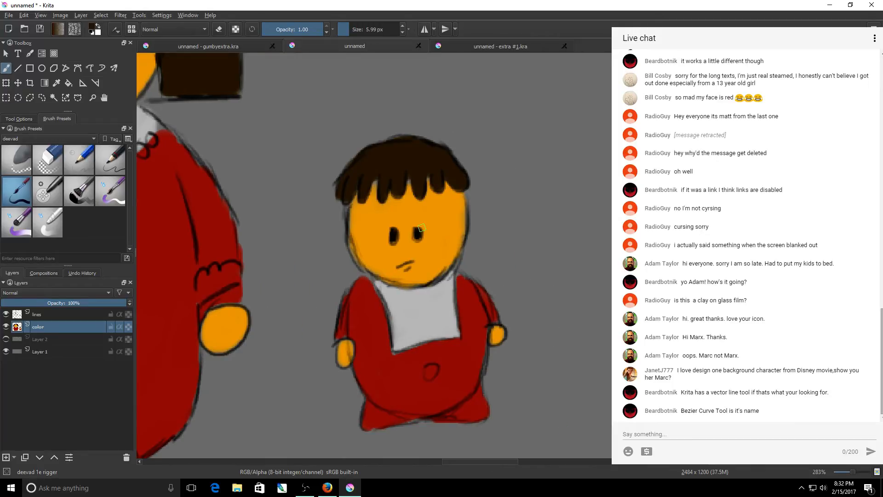
scroll(504, 463, "left", 3)
left_click_drag(504, 462, 462, 458)
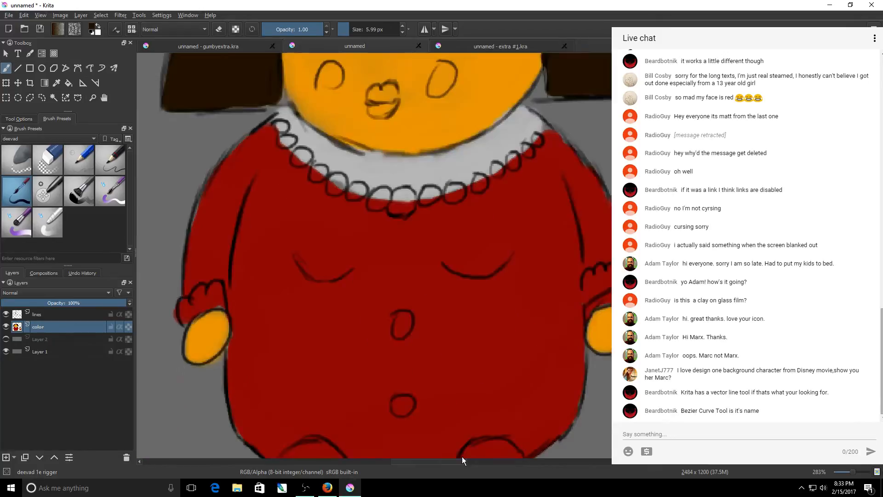
left_click_drag(852, 472, 845, 473)
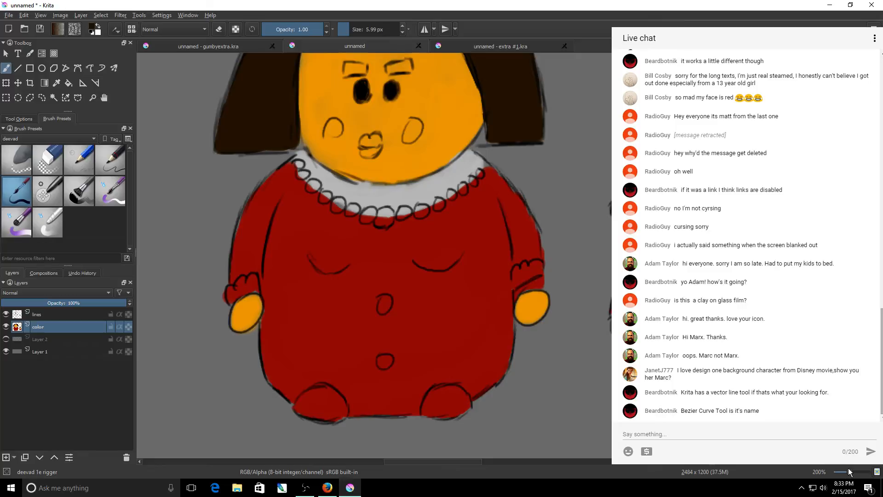
left_click(849, 469)
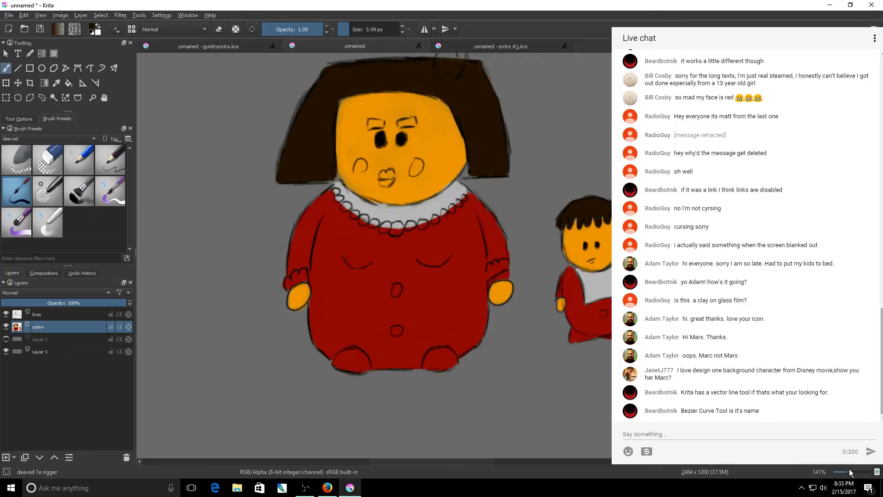
scroll(375, 258, "up", 3)
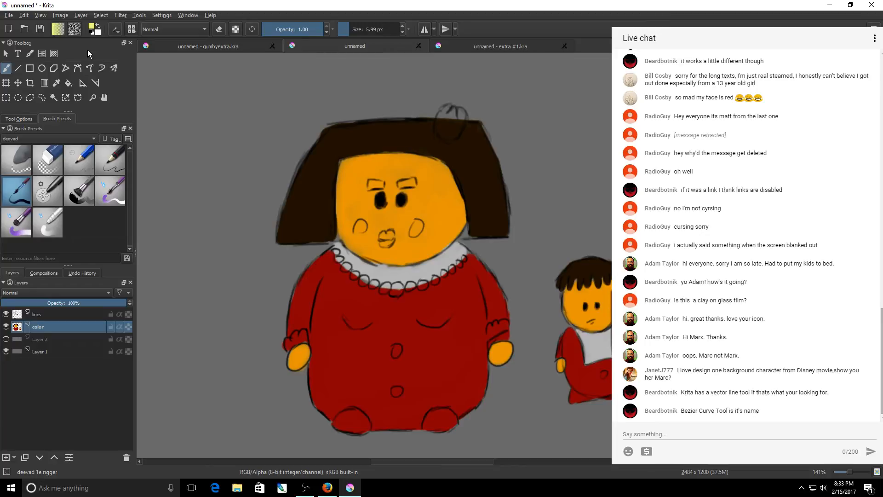
mouse_move(440, 128)
left_mouse_down()
mouse_move(450, 107)
mouse_move(455, 124)
mouse_move(438, 135)
mouse_move(456, 136)
mouse_move(462, 122)
mouse_move(454, 137)
left_mouse_up()
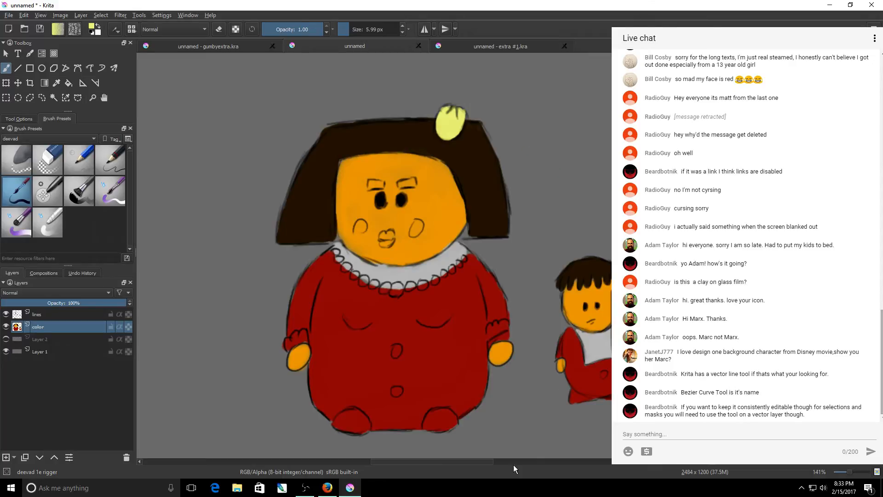
Step: Paint the woman's hair ornament light yellow up to its outline, and enlarge the brush to 18.15 px
mouse_move(393, 462)
left_mouse_down()
mouse_move(385, 464)
mouse_move(410, 464)
left_mouse_up()
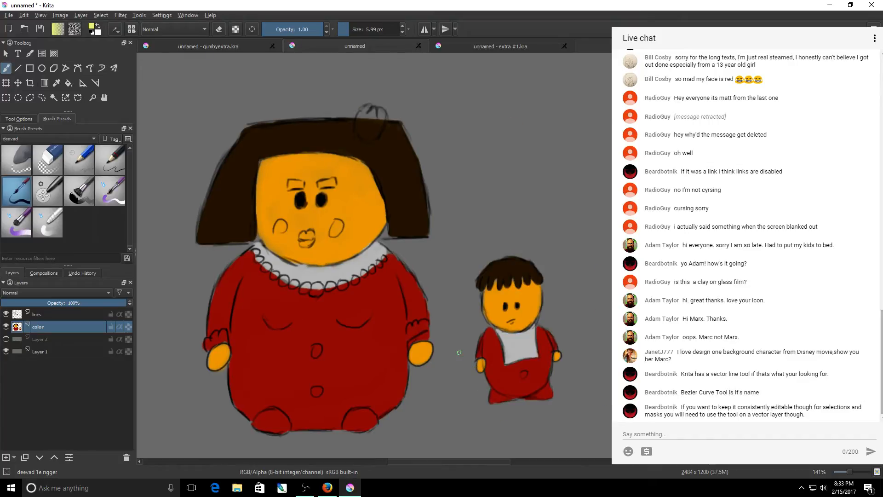
left_click_drag(366, 127, 358, 122)
scroll(378, 255, "up", 3)
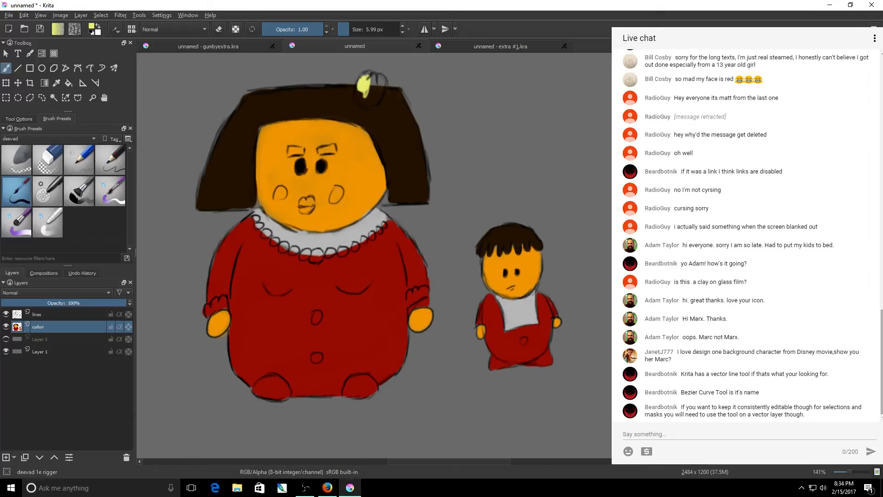
scroll(378, 255, "down", 5)
scroll(379, 256, "up", 3)
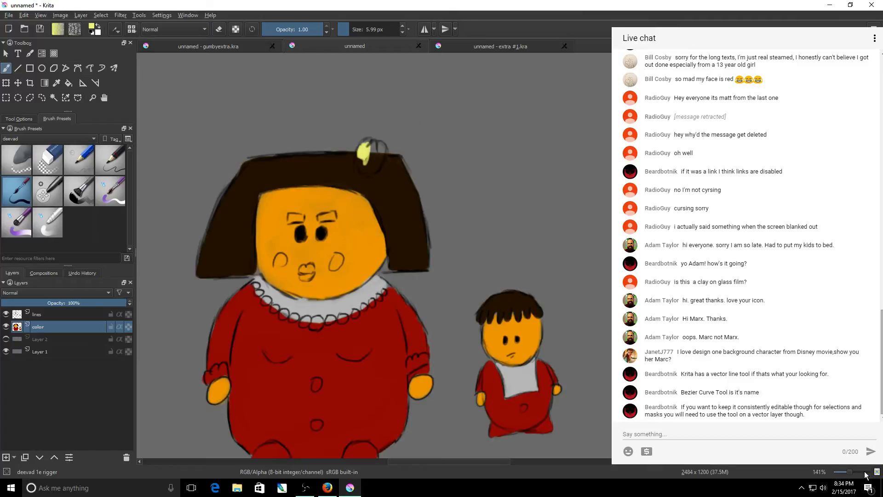
scroll(865, 475, "up", 2)
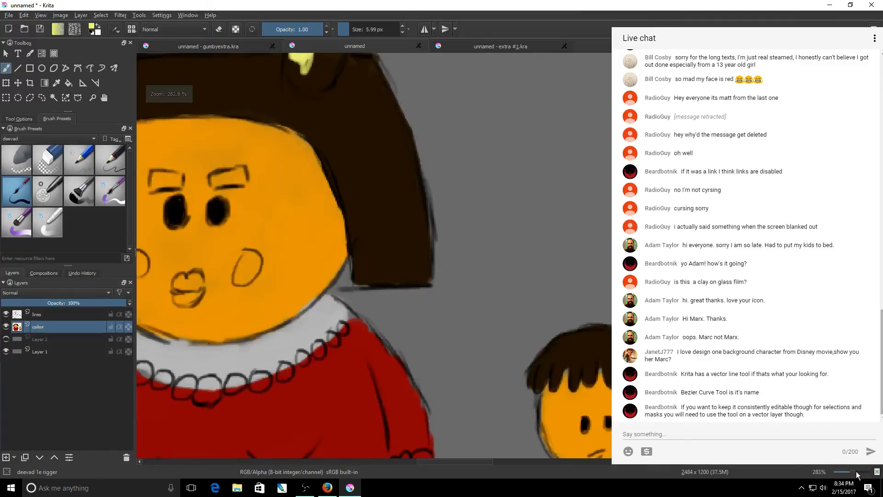
scroll(287, 256, "up", 5)
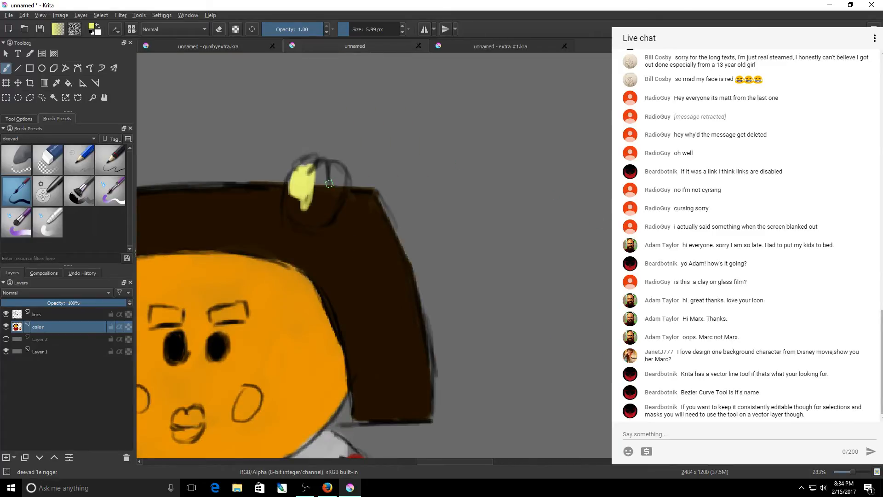
mouse_move(324, 175)
left_mouse_down()
mouse_move(304, 177)
mouse_move(293, 189)
mouse_move(300, 203)
mouse_move(318, 166)
mouse_move(333, 165)
left_mouse_up()
mouse_move(335, 173)
left_mouse_down()
mouse_move(326, 199)
mouse_move(321, 173)
mouse_move(305, 199)
mouse_move(306, 211)
mouse_move(331, 203)
mouse_move(323, 215)
left_mouse_up()
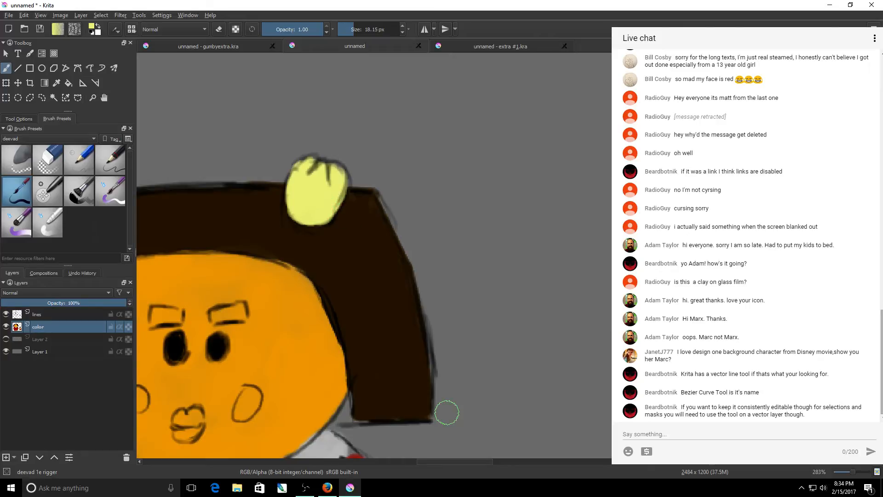
left_click_drag(492, 461, 476, 469)
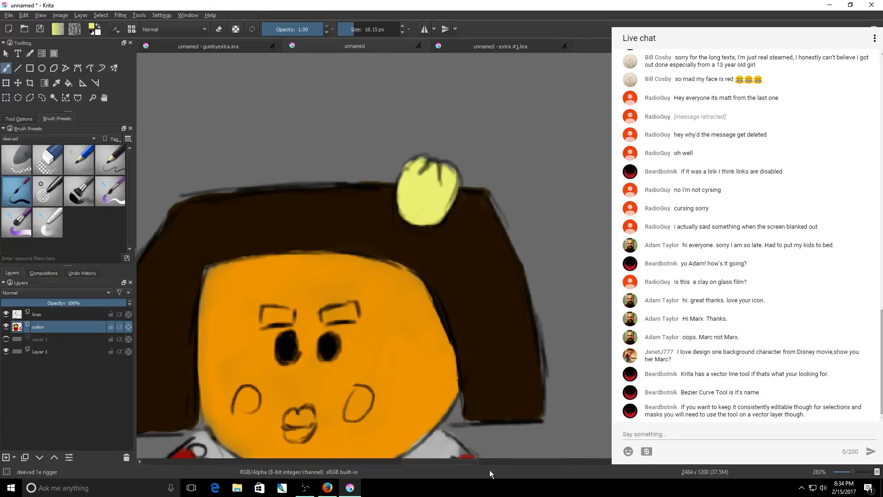
Step: Reduce the paint brush size to about 10.4 px for colouring the large woman's mouth
left_click_drag(473, 461, 458, 461)
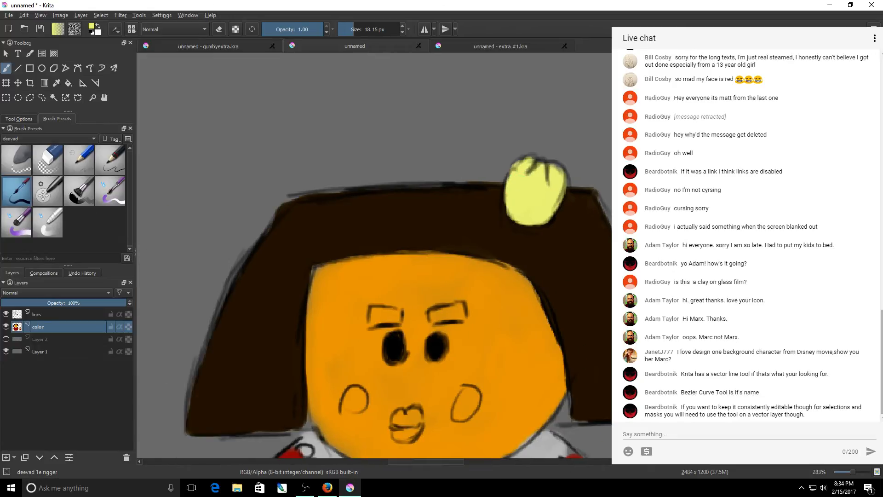
scroll(375, 255, "down", 3)
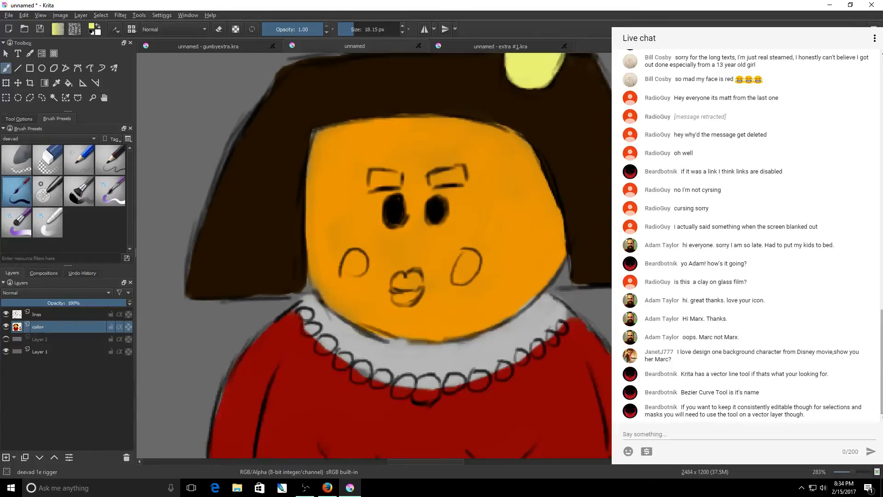
scroll(168, 334, "down", 1)
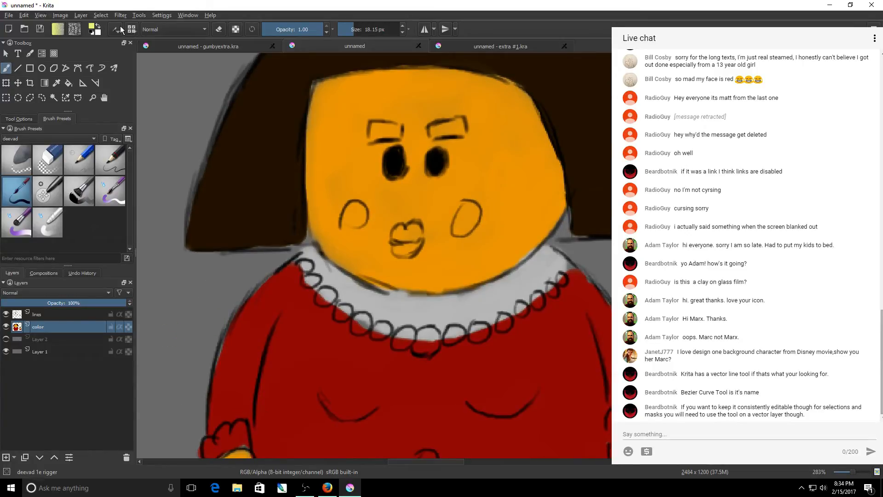
left_click(57, 83)
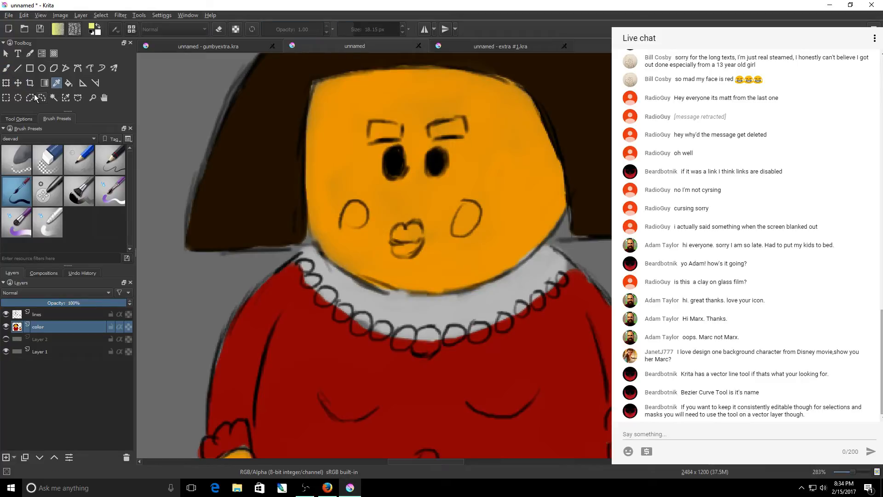
key("b")
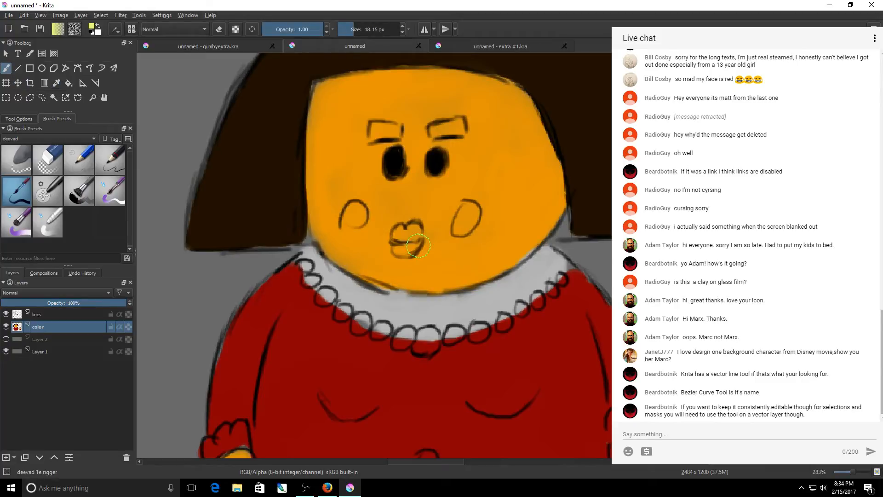
left_click_drag(427, 222, 417, 222, "shift")
Step: Undo the pale yellow stroke on the mouth and paint the lips red, sampling the colour from the woman's dress
left_click_drag(405, 232, 399, 243)
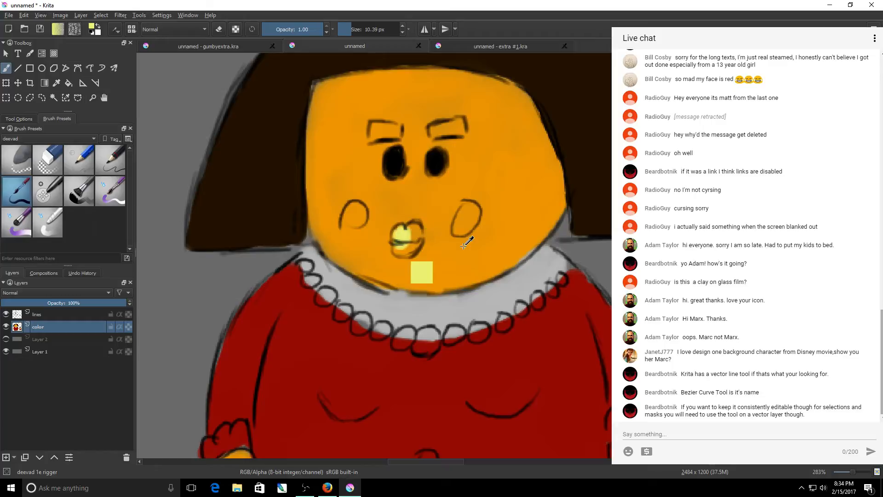
key("ctrl+z")
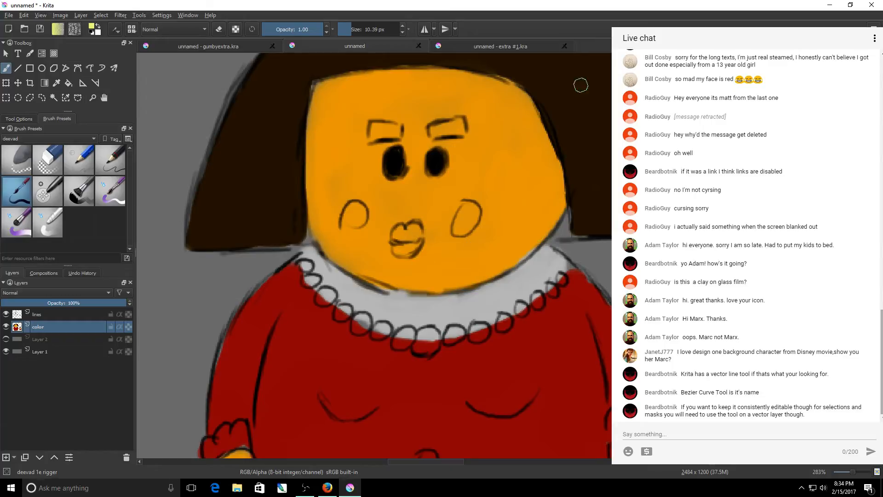
left_click(56, 85)
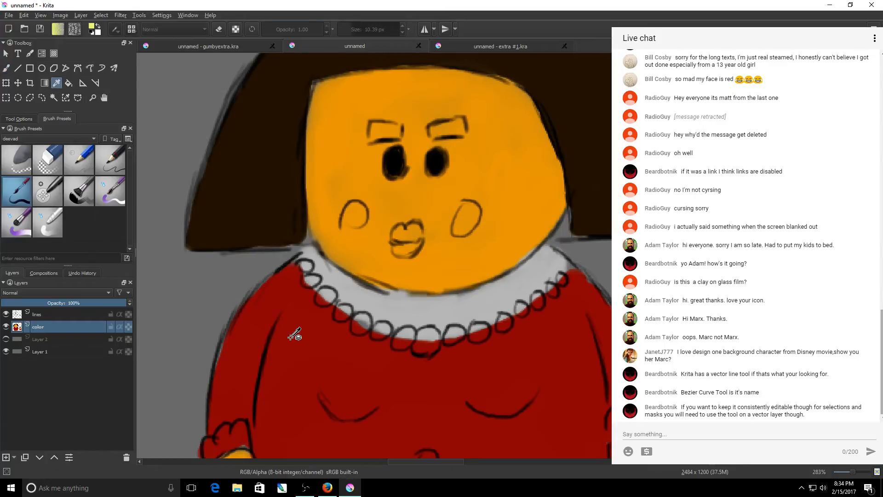
left_click(294, 336)
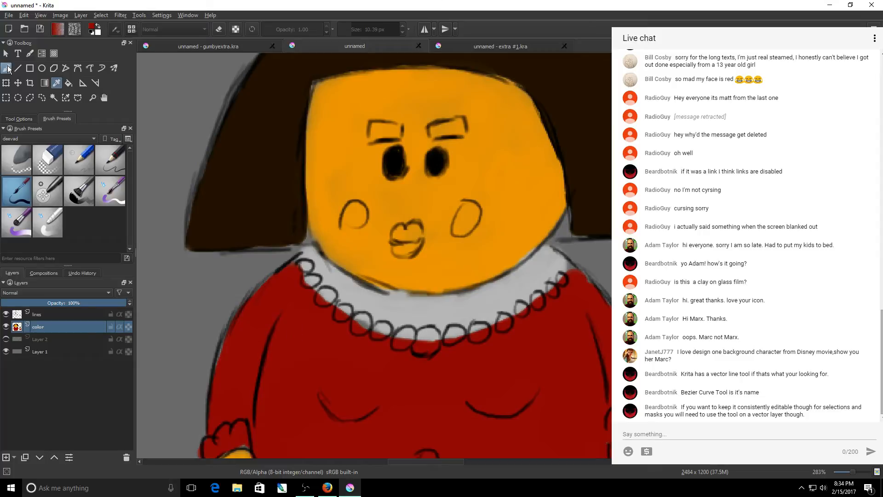
left_click(7, 69)
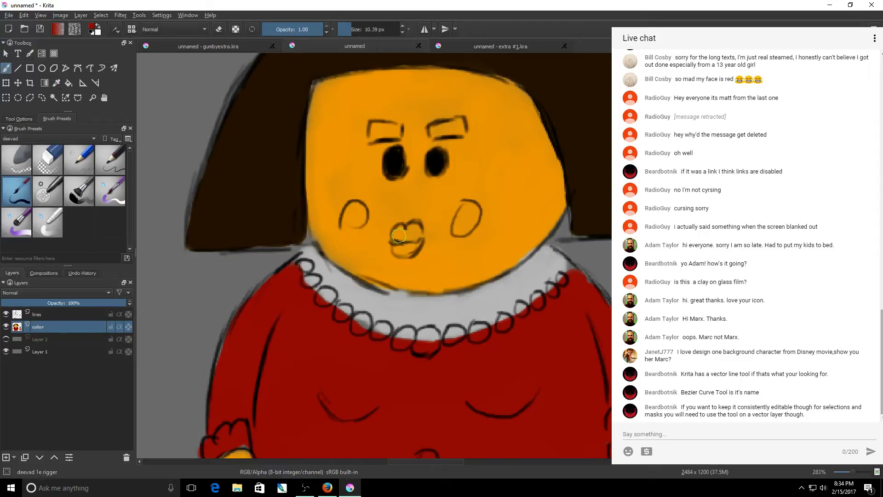
mouse_move(399, 236)
left_mouse_down()
mouse_move(414, 229)
mouse_move(416, 242)
mouse_move(400, 245)
left_mouse_up()
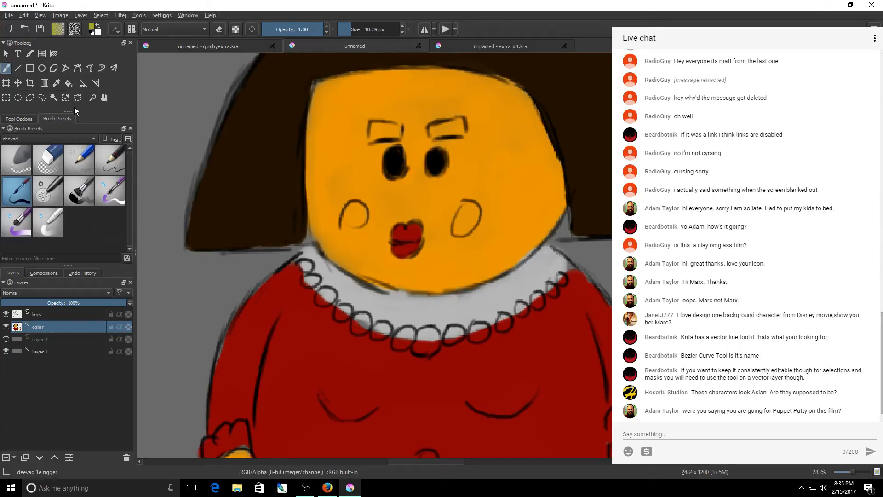
Step: Sample the dark brown of the woman's hair and fill both of her eyebrows with it
left_click(56, 83)
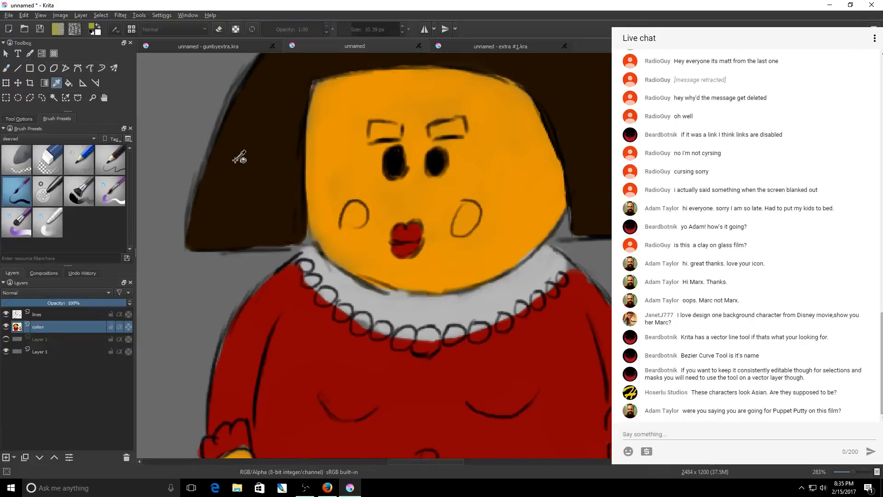
left_click(7, 68)
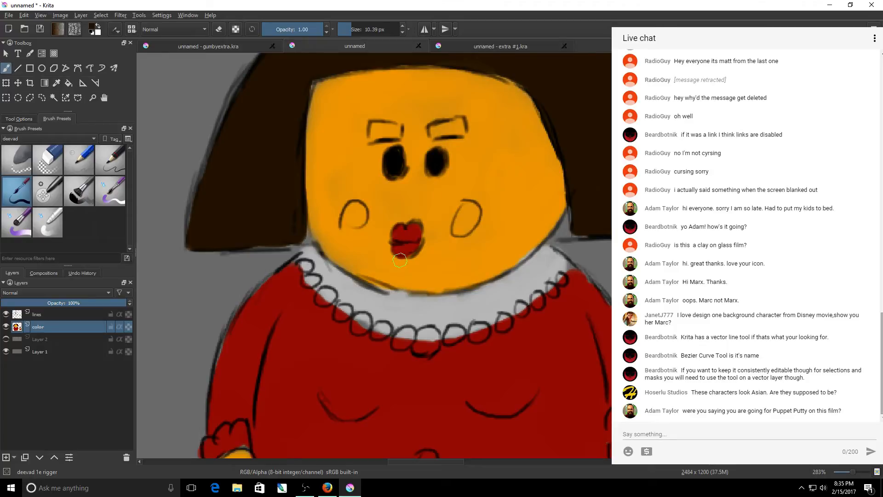
mouse_move(456, 126)
left_mouse_down()
mouse_move(430, 130)
mouse_move(455, 133)
mouse_move(453, 124)
left_mouse_up()
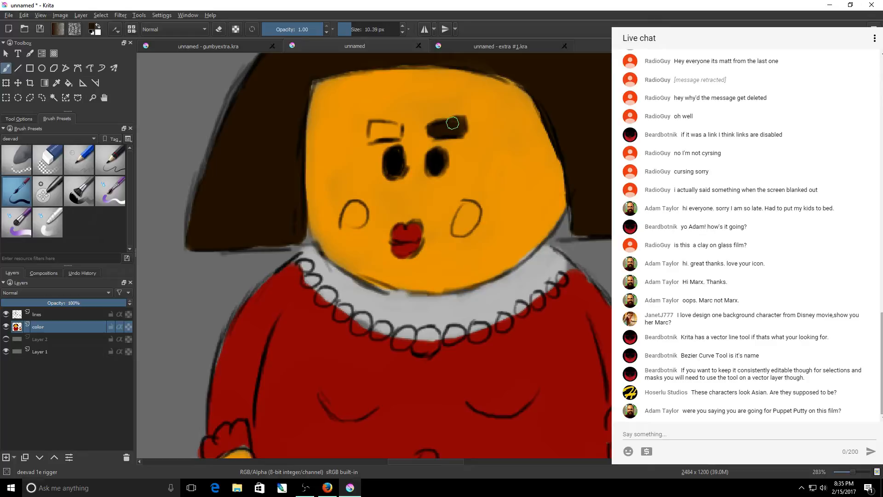
left_click(382, 127)
mouse_move(382, 127)
left_mouse_down()
mouse_move(398, 131)
mouse_move(381, 128)
left_mouse_up()
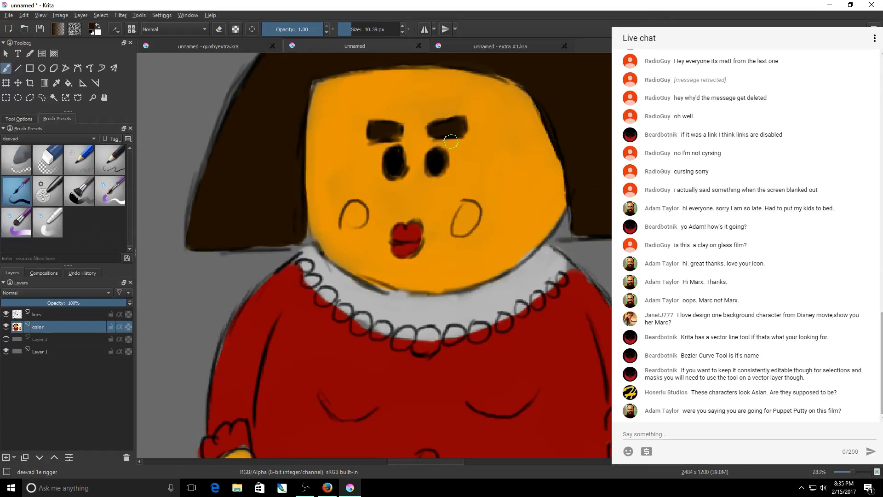
mouse_move(452, 141)
left_mouse_down()
mouse_move(439, 136)
mouse_move(463, 134)
left_mouse_up()
mouse_move(394, 136)
left_mouse_down()
mouse_move(369, 139)
mouse_move(371, 123)
left_mouse_up()
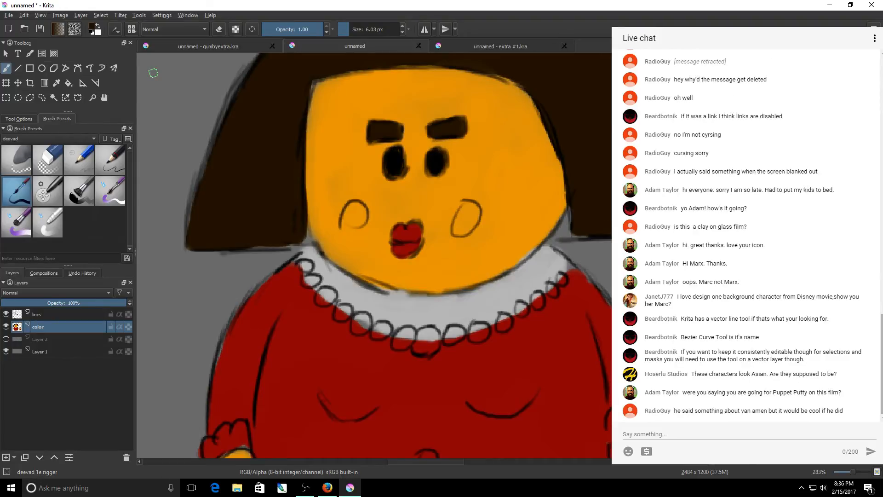
Step: Fill all the beads along the woman's collar and both cheek circles with orange, using a 6.03 px brush
scroll(444, 265, "down", 2)
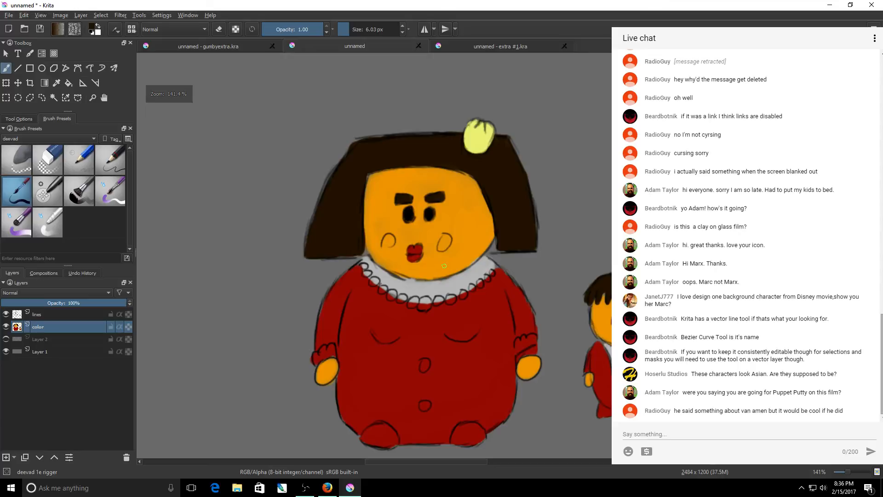
mouse_move(462, 460)
left_mouse_down()
mouse_move(484, 461)
mouse_move(476, 462)
left_mouse_up()
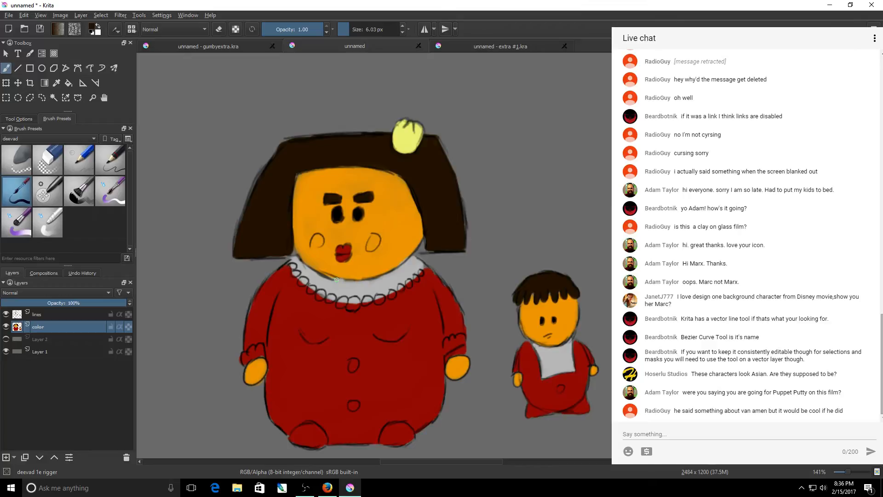
scroll(336, 279, "up", 1)
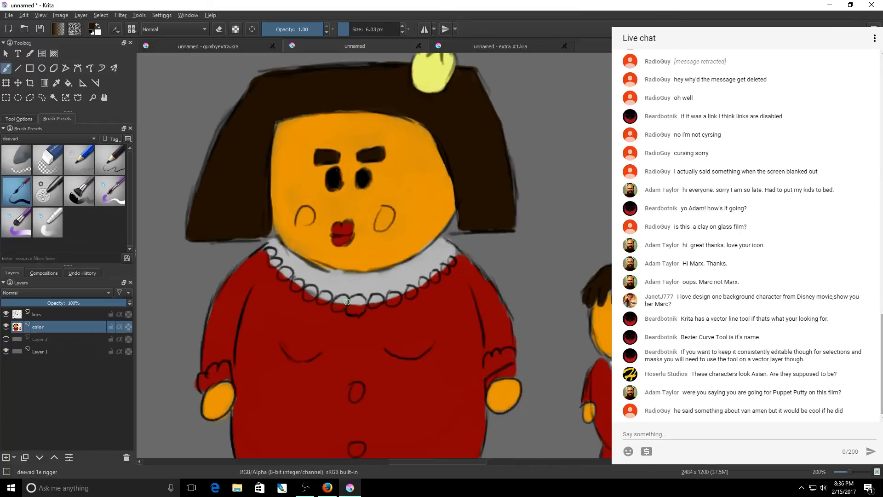
scroll(347, 301, "up", 1)
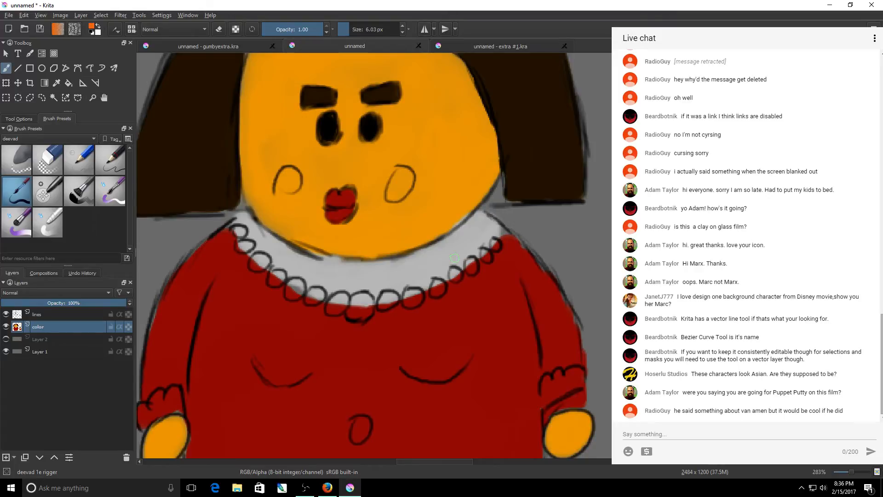
mouse_move(363, 303)
left_mouse_down()
mouse_move(349, 311)
mouse_move(366, 313)
left_mouse_up()
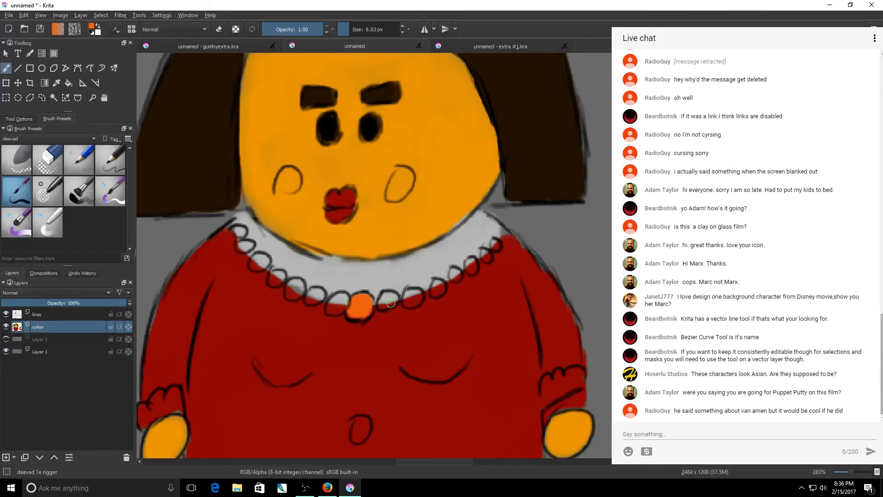
mouse_move(389, 299)
left_mouse_down()
mouse_move(436, 285)
mouse_move(493, 244)
left_mouse_up()
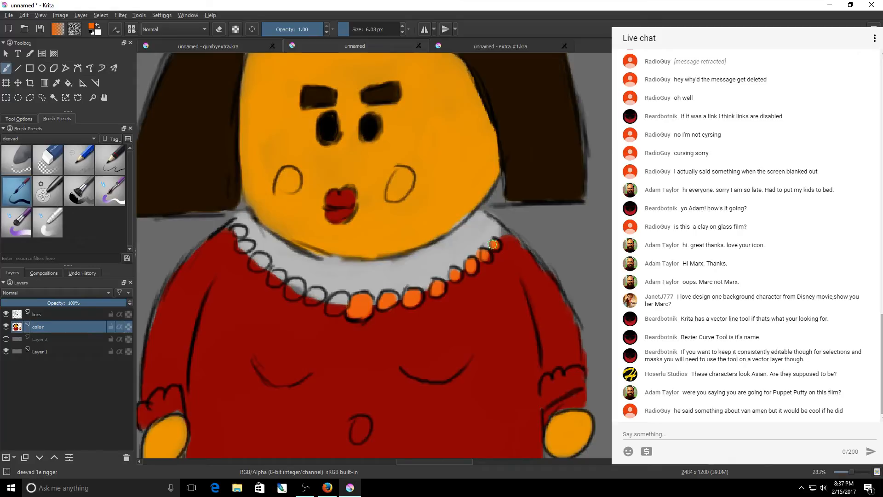
mouse_move(340, 302)
left_mouse_down()
mouse_move(312, 300)
mouse_move(258, 265)
left_mouse_up()
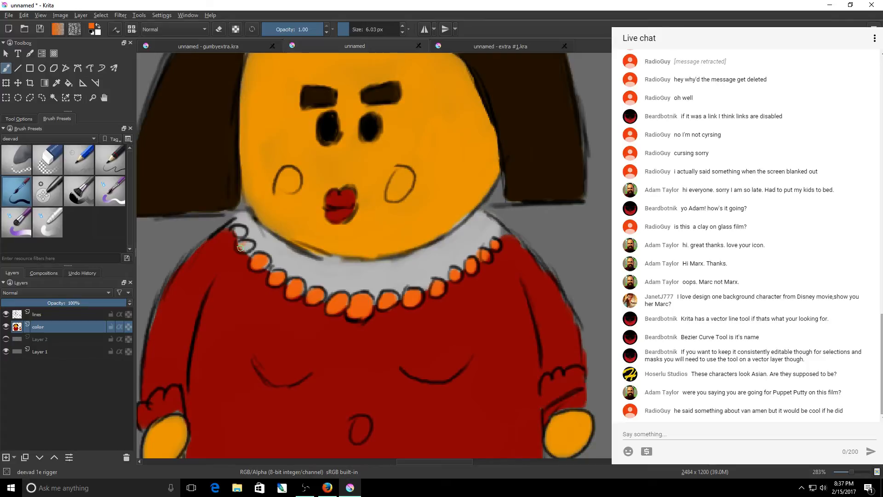
left_click_drag(240, 247, 239, 229)
left_click_drag(399, 185, 408, 181)
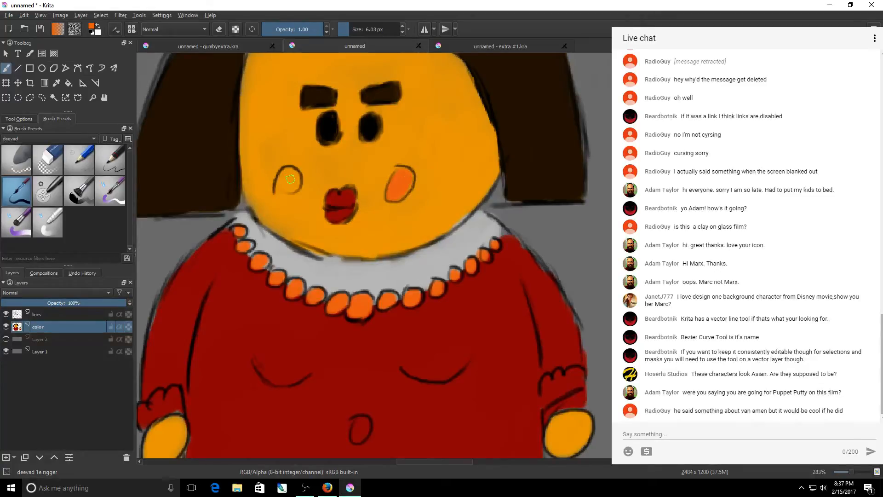
left_click_drag(290, 179, 284, 200)
Step: Examine the coloured woman from hair to feet, together with the small child beside her
scroll(284, 200, "up", 5)
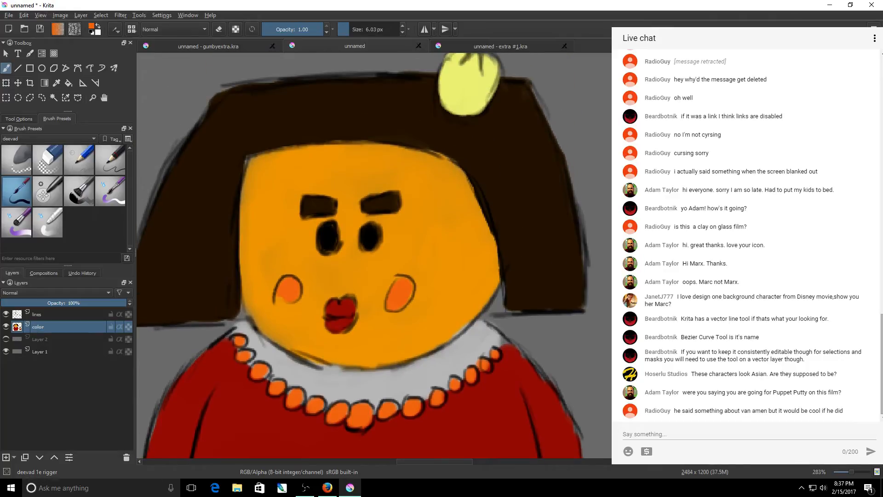
scroll(512, 232, "down", 3)
scroll(512, 233, "down", 2)
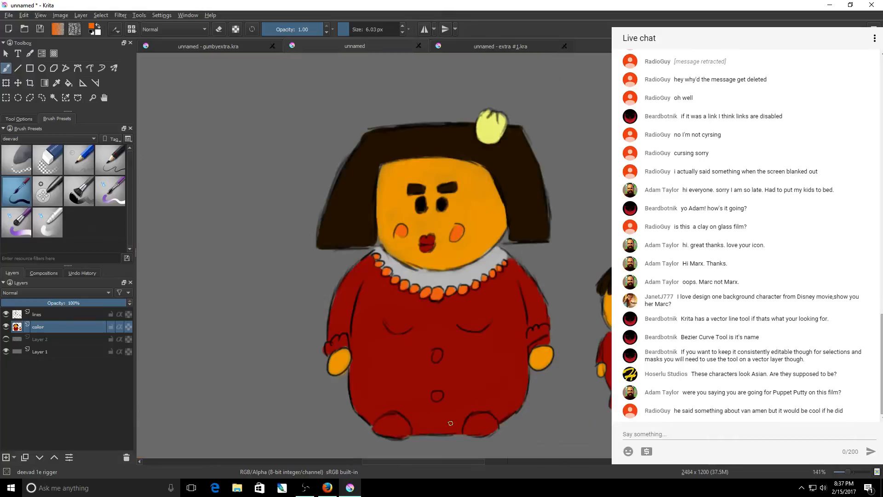
mouse_move(448, 462)
left_mouse_down()
mouse_move(472, 466)
mouse_move(463, 465)
left_mouse_up()
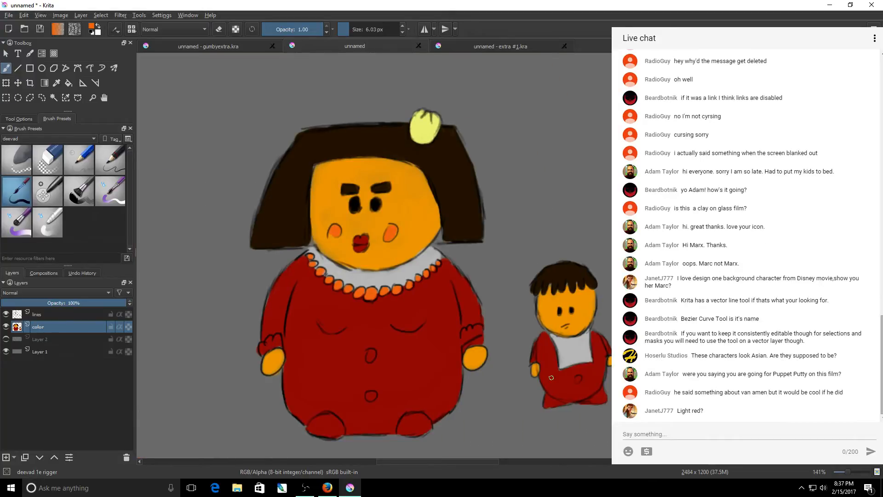
scroll(551, 377, "up", 2)
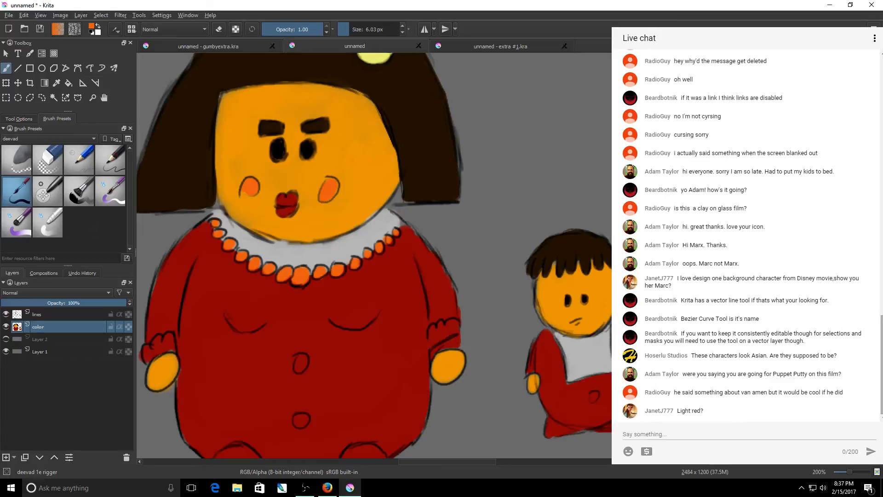
left_click_drag(496, 461, 485, 460)
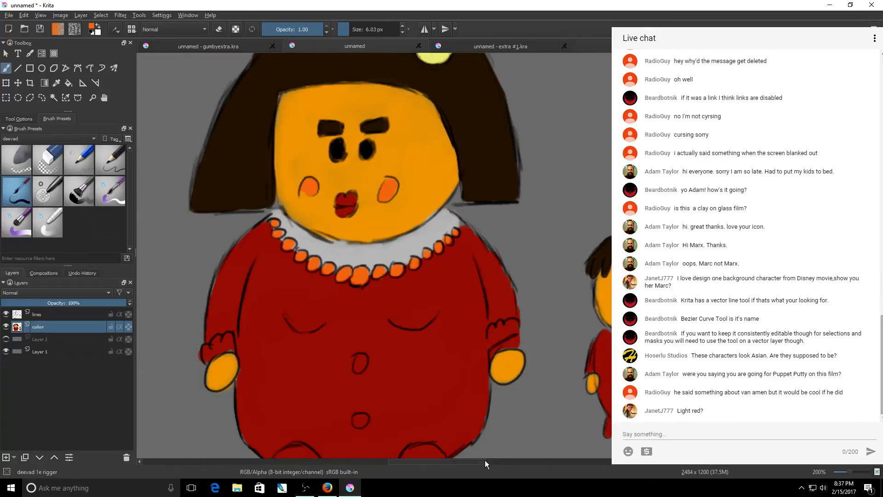
mouse_move(877, 251)
left_mouse_down()
mouse_move(877, 272)
mouse_move(878, 241)
mouse_move(878, 257)
left_mouse_up()
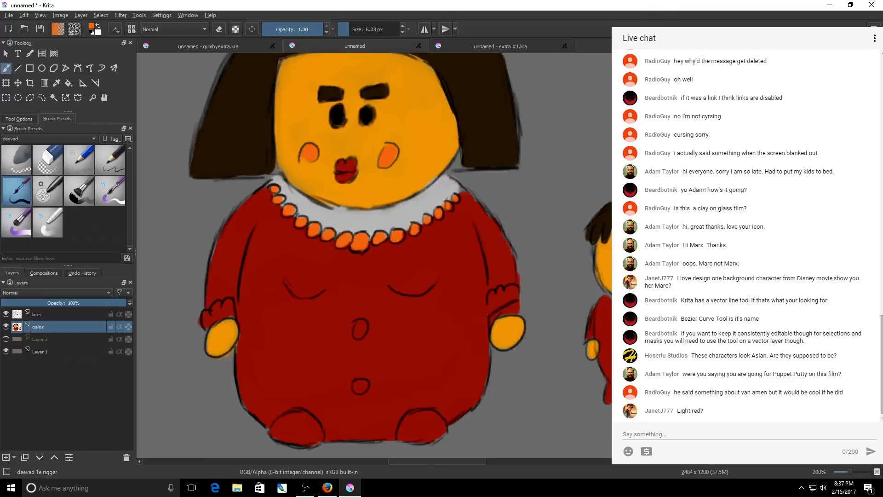
scroll(374, 256, "down", 1)
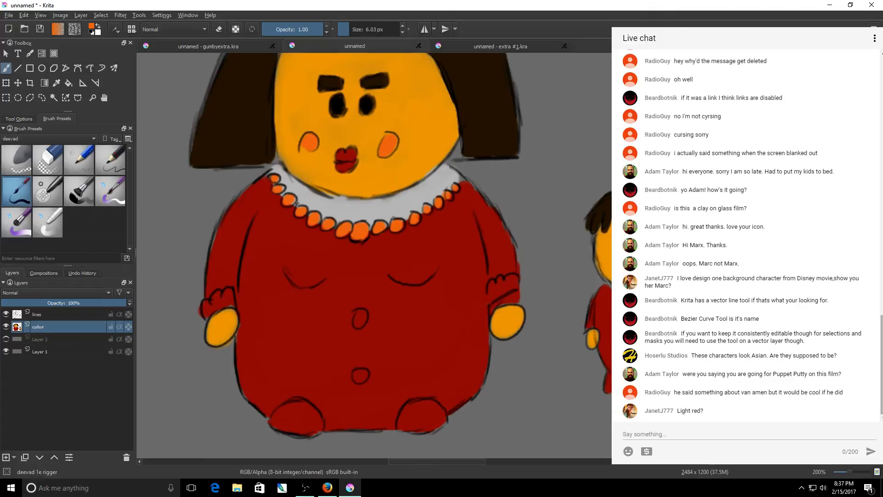
scroll(374, 255, "up", 2)
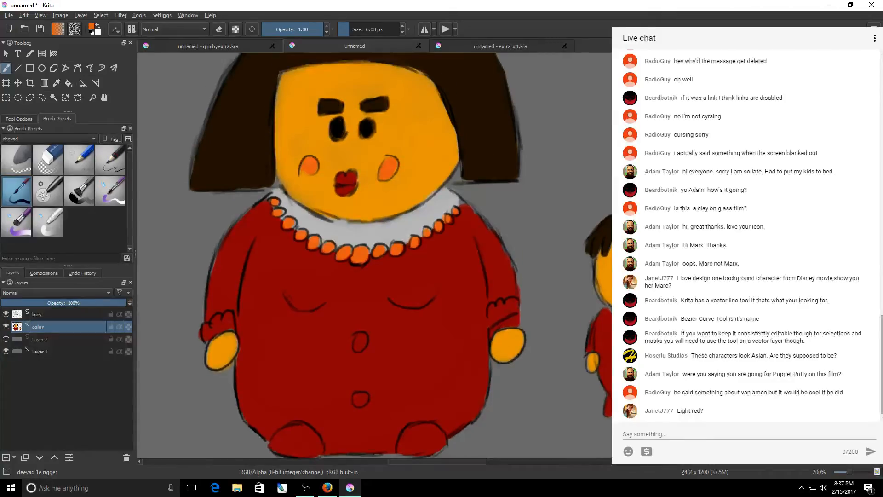
scroll(374, 255, "down", 1)
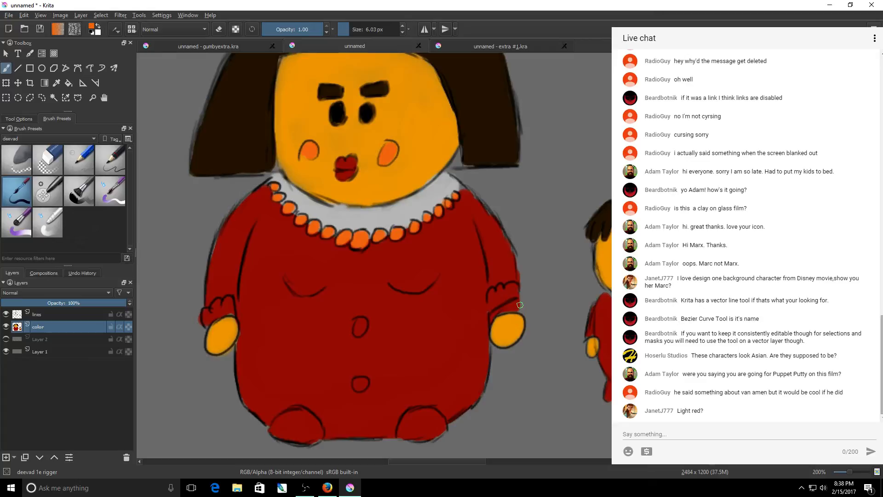
Step: Erase the ruffled cuff outline above the woman's hand nearest the child on the lines layer, using the large eraser at 15.53 px
left_click(50, 157)
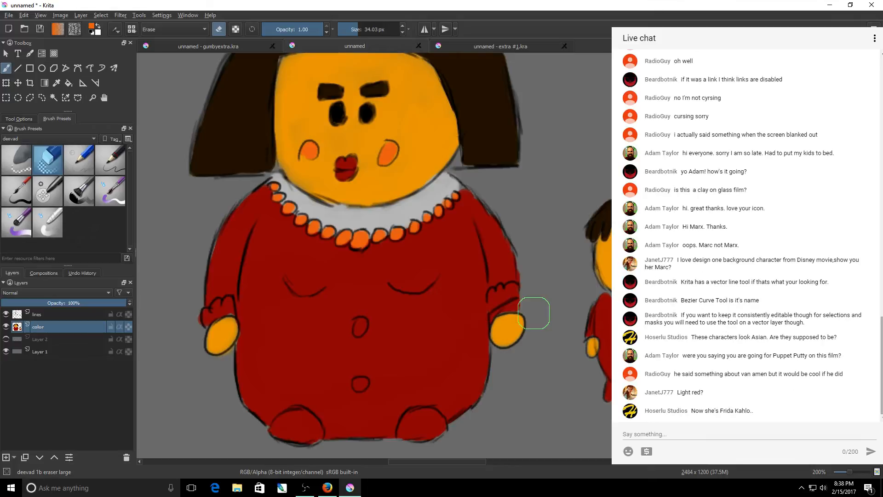
left_click_drag(533, 313, 516, 313)
key("Page_Up")
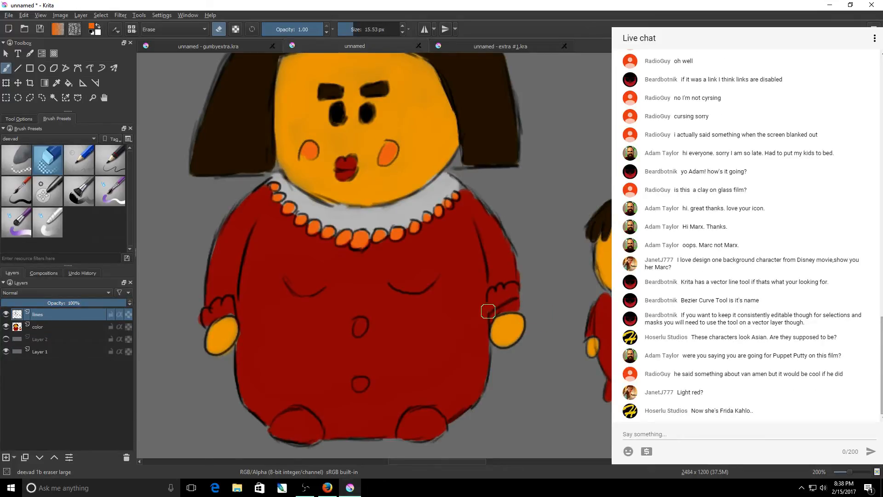
mouse_move(517, 298)
left_mouse_down()
mouse_move(491, 306)
mouse_move(518, 291)
left_mouse_up()
Step: Redraw the erased cuff's scalloped outline in black with the deevad 1d pencil at 5.29 px
left_click(101, 172)
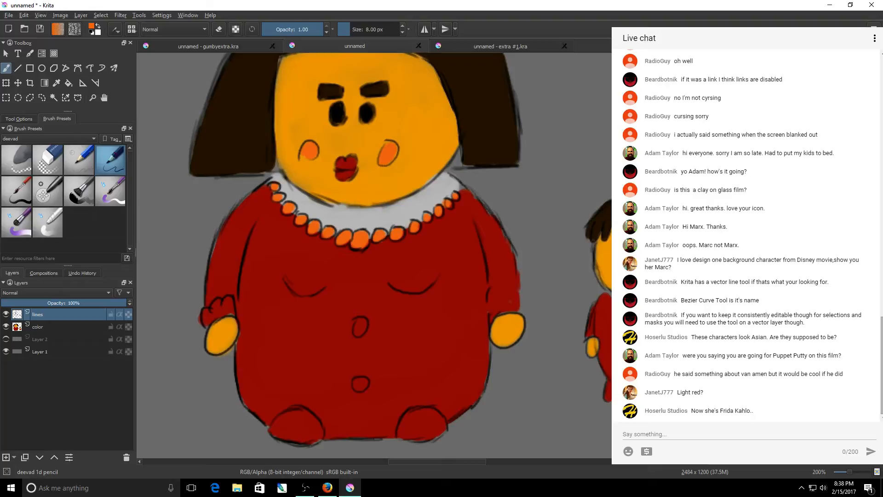
key("d")
left_click_drag(476, 255, 473, 254, "shift")
left_click_drag(488, 296, 520, 306)
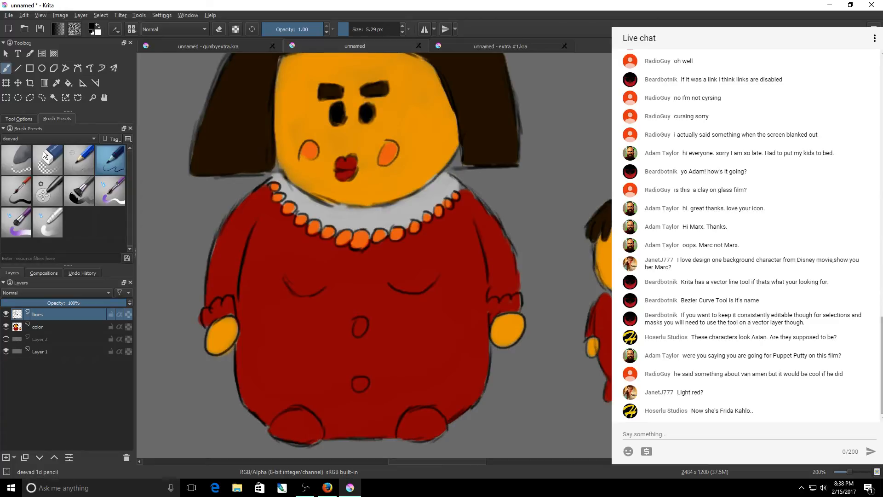
Step: Sample the light grey of the woman's collar as the paint colour and go back to the brush
left_click(55, 85)
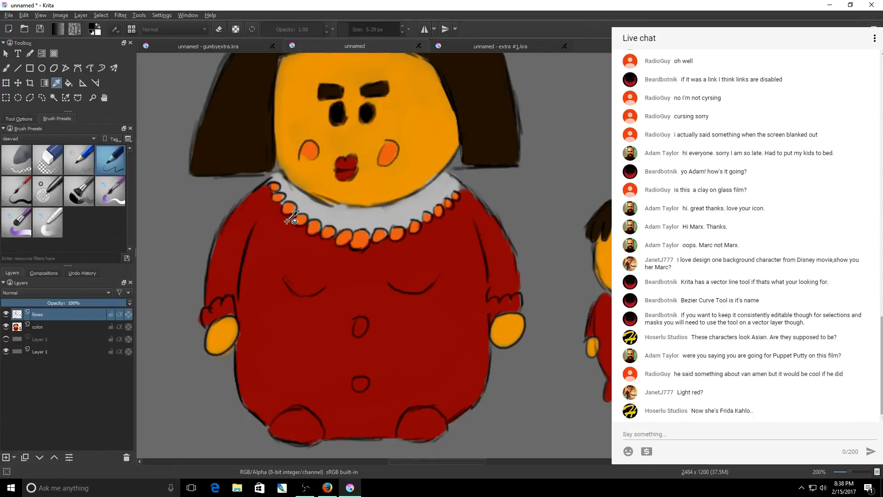
left_click(362, 217)
key("1")
scroll(413, 165, "up", 2)
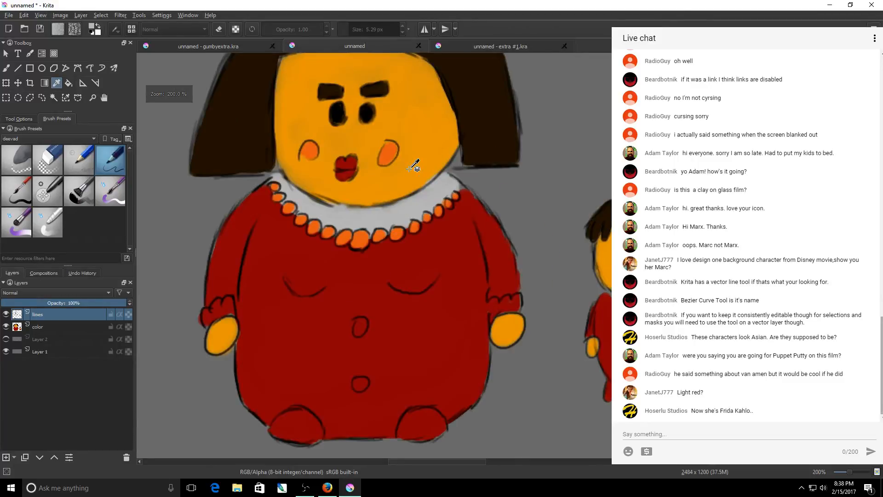
scroll(413, 166, "up", 3)
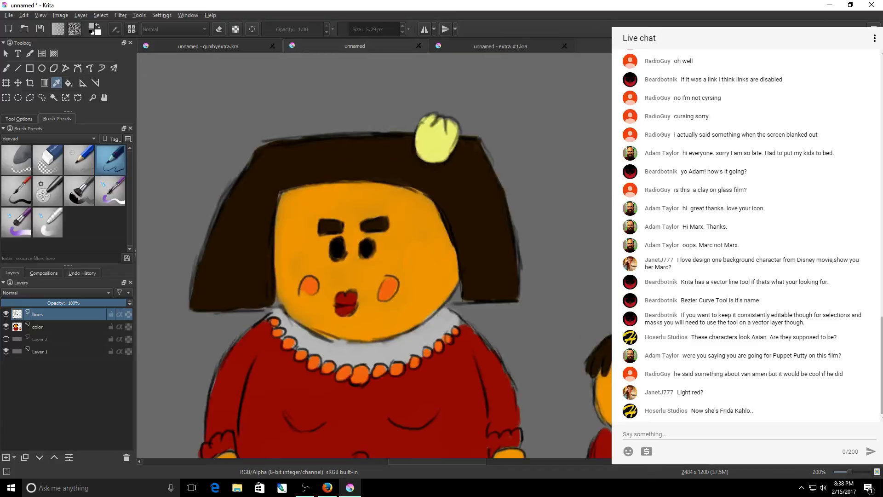
scroll(413, 166, "down", 3)
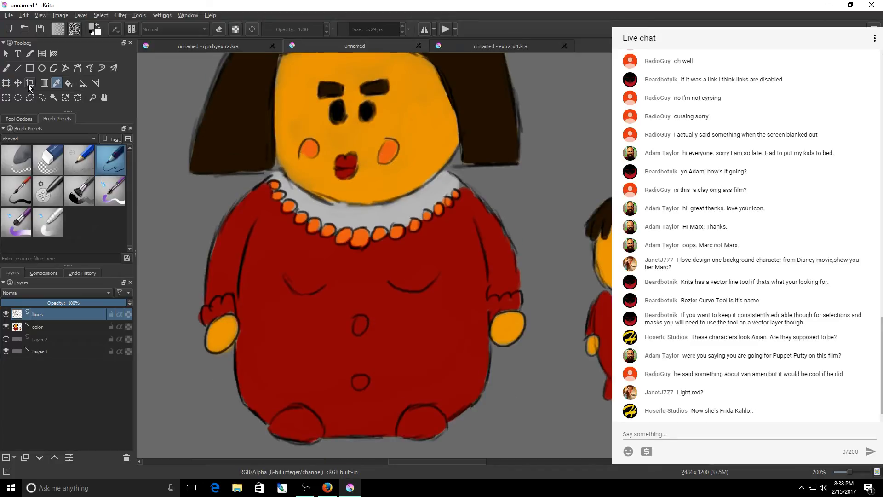
key("b")
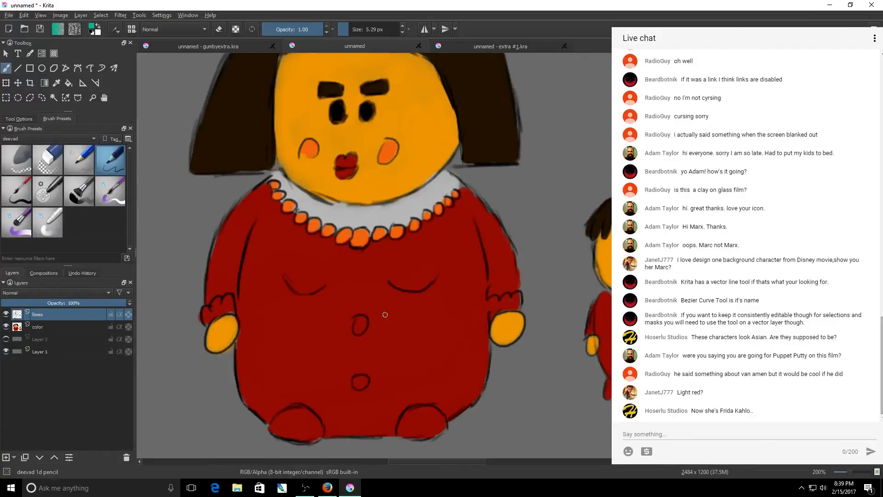
Step: Try to paint the collar beads teal green on the lines layer with a 23.95 px brush, and undo the strokes
left_click_drag(355, 238, 363, 240)
key("ctrl+z")
key("bracketright")
key("bracketright")
key("bracketright")
key("bracketright")
key("bracketright")
mouse_move(275, 185)
left_mouse_down()
mouse_move(275, 199)
mouse_move(335, 233)
mouse_move(363, 235)
mouse_move(457, 195)
left_mouse_up()
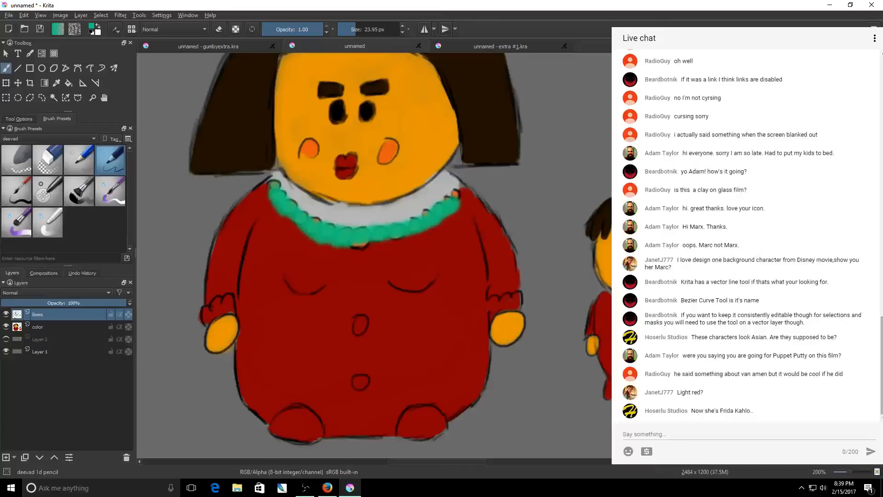
key("ctrl+z")
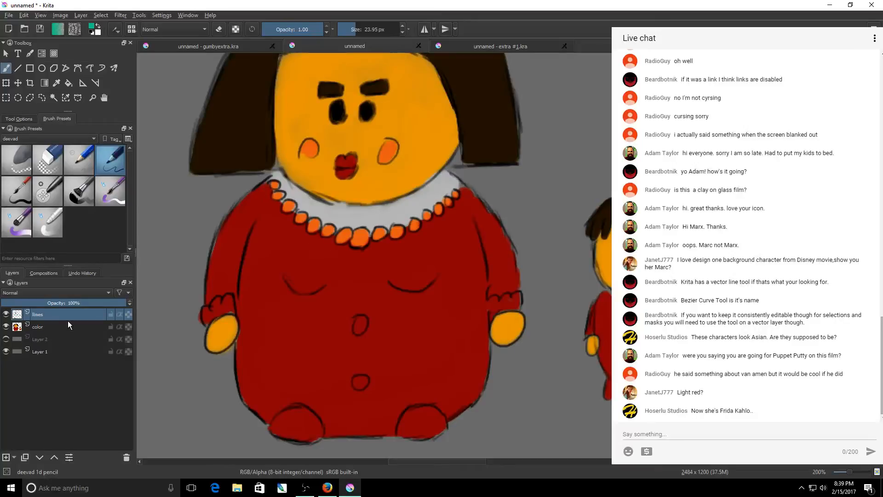
Step: Paint the collar beads, both sleeve cuffs and both shoes teal green on the color layer
left_click(68, 324)
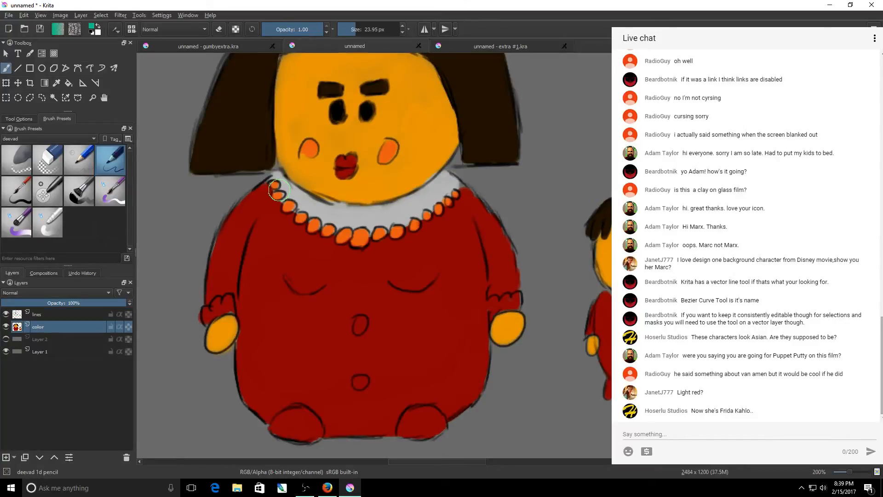
mouse_move(276, 186)
left_mouse_down()
mouse_move(308, 225)
mouse_move(355, 237)
mouse_move(406, 234)
mouse_move(460, 193)
left_mouse_up()
left_click_drag(499, 315, 517, 296)
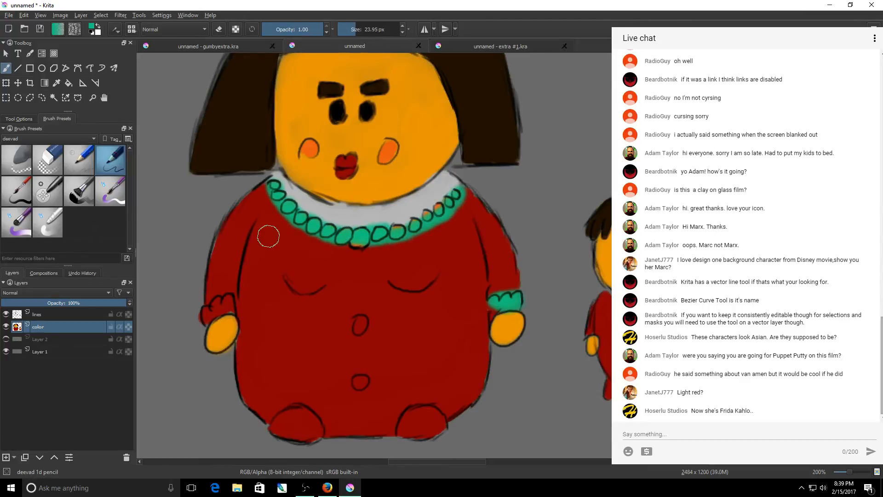
left_click_drag(231, 300, 217, 310)
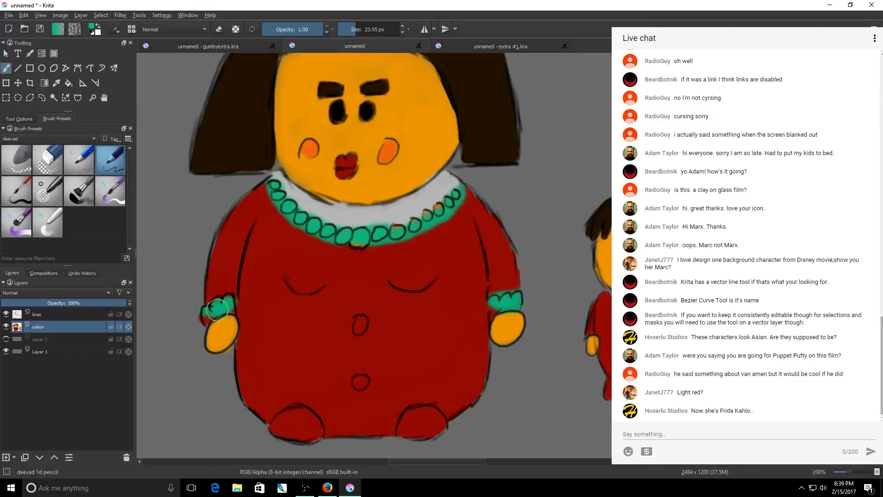
left_click_drag(295, 405, 299, 439)
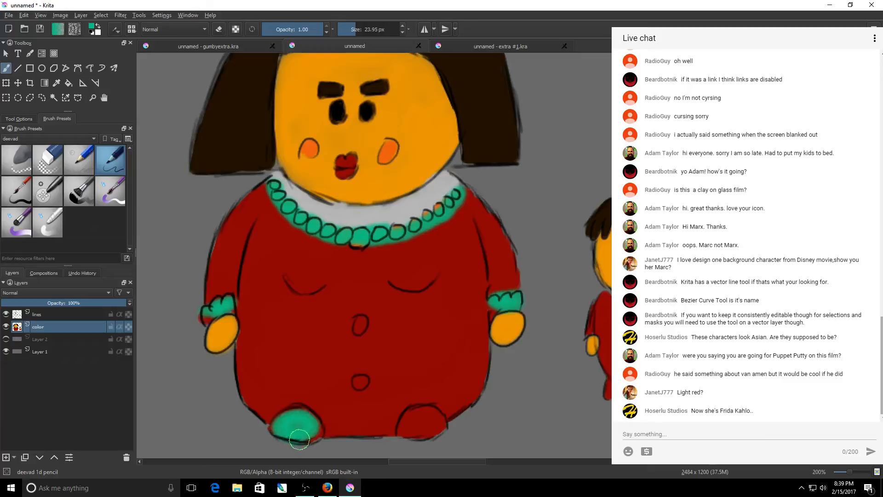
mouse_move(409, 428)
left_mouse_down()
mouse_move(434, 417)
mouse_move(408, 428)
mouse_move(419, 448)
mouse_move(454, 462)
left_mouse_up()
scroll(694, 276, "down", 1)
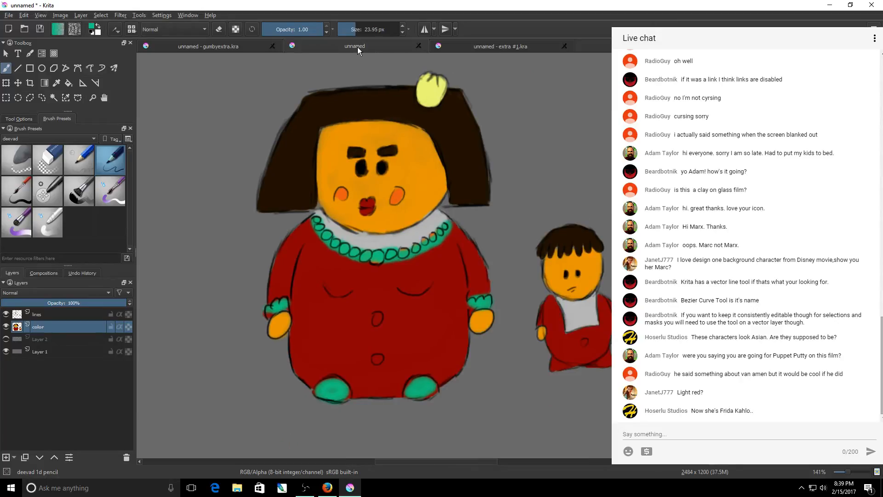
Step: Compare the teal green details on the woman with the characters in the gumbyextra and extra #1 drawings
left_click(235, 47)
left_click(350, 47)
left_click(244, 49)
left_click(343, 45)
left_click(481, 46)
left_click(371, 51)
Step: Undo the teal green paint on the woman's shoes, cuffs and collar beads
key("ctrl+z")
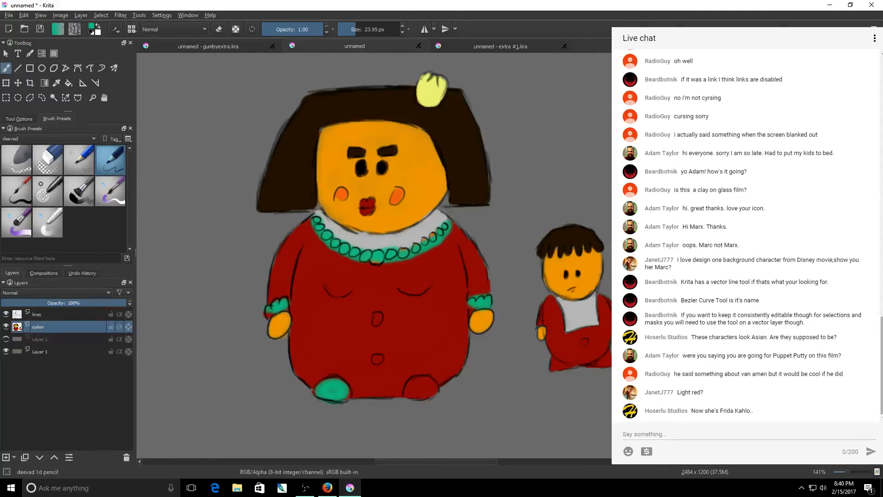
key("ctrl+z")
key("ctrl+z")
key("ctrl+z")
key("ctrl+z")
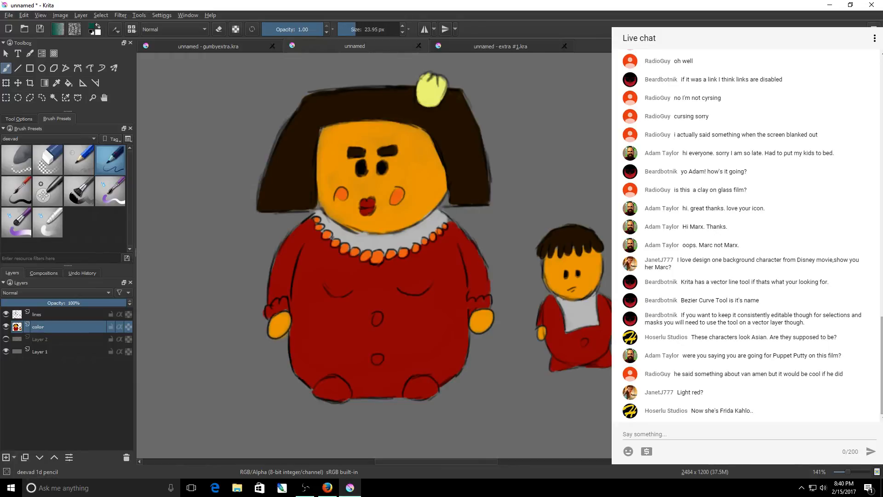
Step: Paint the collar beads and both sleeve cuffs dark green with the 23.95 px brush
left_click(850, 474)
mouse_move(372, 257)
left_mouse_down()
mouse_move(397, 255)
mouse_move(443, 229)
mouse_move(366, 256)
mouse_move(317, 220)
left_mouse_up()
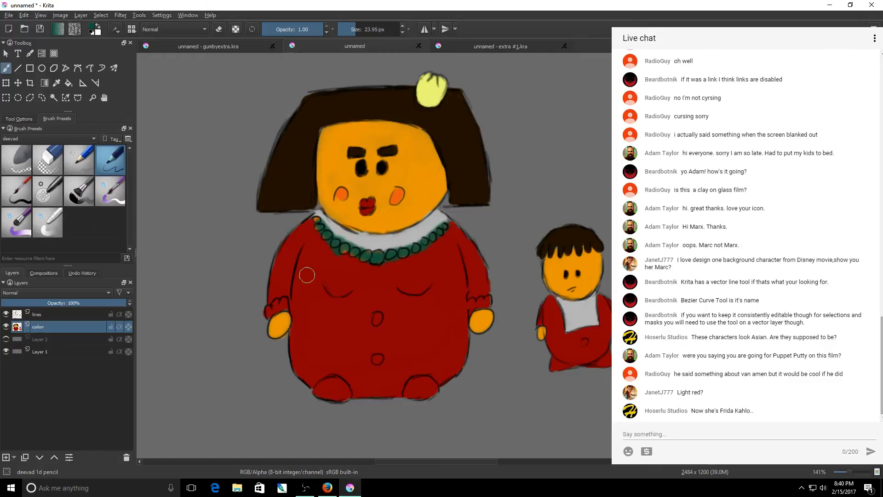
left_click_drag(273, 304, 269, 309)
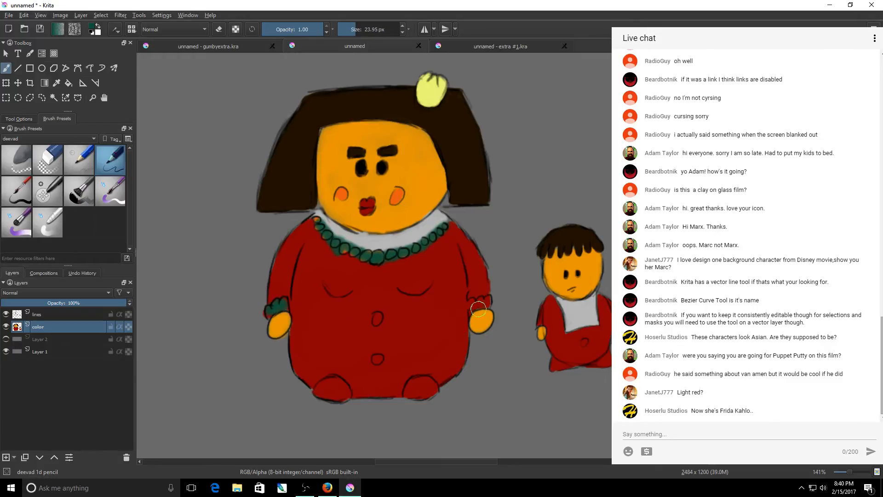
left_click_drag(481, 306, 474, 304)
Step: Fill the two dress buttons and both shoes with the same dark green
left_click(379, 320)
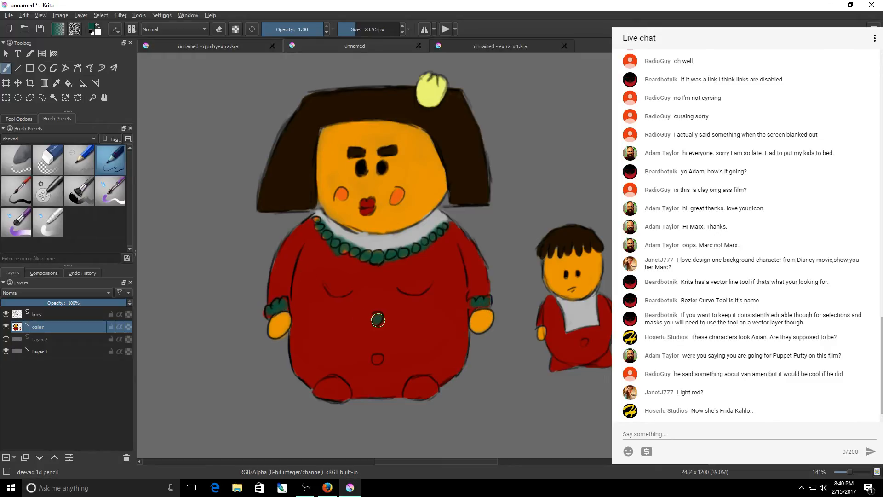
left_click(375, 361)
left_click_drag(322, 388, 329, 390)
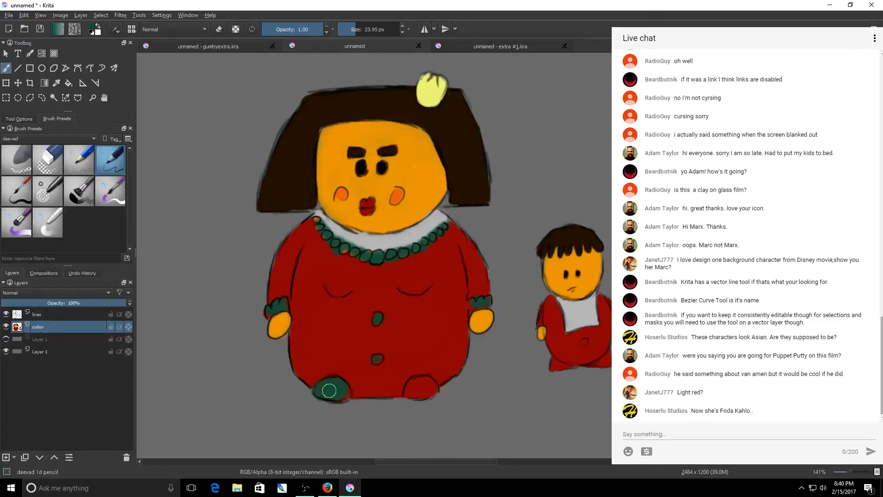
left_click_drag(414, 388, 429, 393)
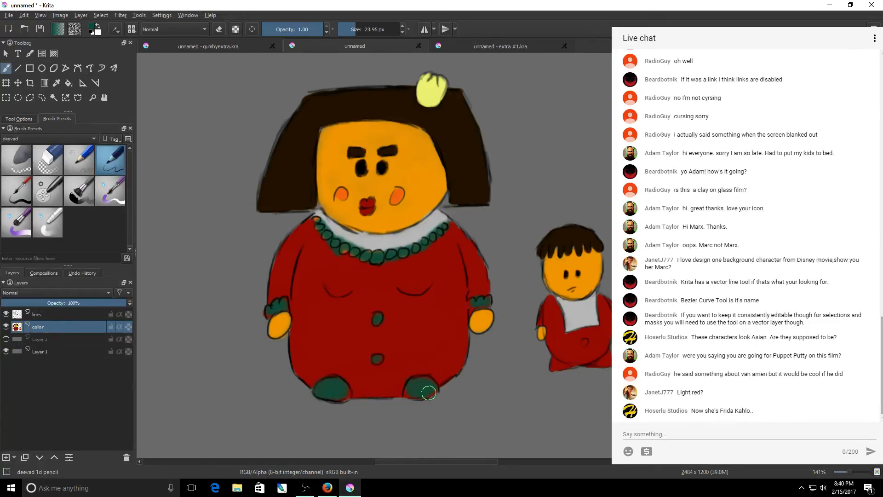
Step: Undo the dark green paint on the woman's shoes and dress buttons
left_click(369, 364)
left_click_drag(369, 364, 371, 361)
key("ctrl+z")
left_click_drag(411, 386, 433, 390)
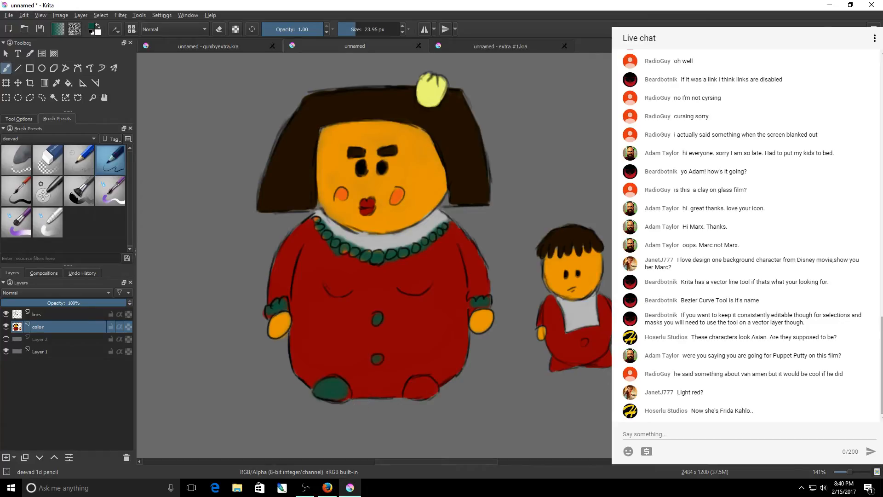
key("ctrl+z")
key("ctrl+z")
key("ctrl+z")
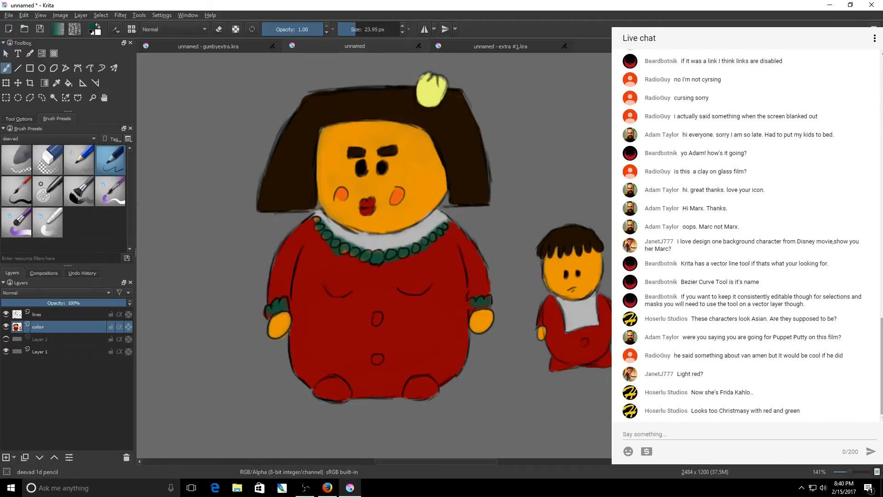
Step: Try the hair flower's pale yellow on both dress buttons, and undo it
left_click(432, 94, "ctrl")
left_click(377, 319)
left_click(377, 359)
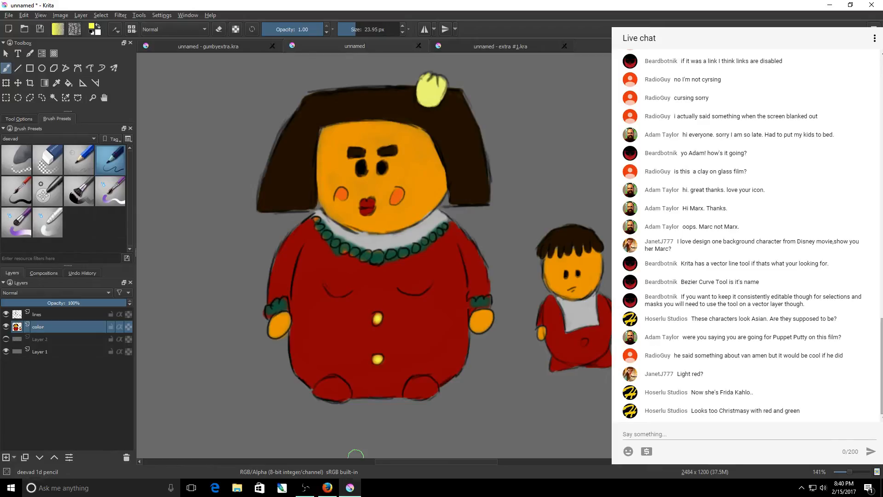
key("ctrl+z")
key("ctrl+z")
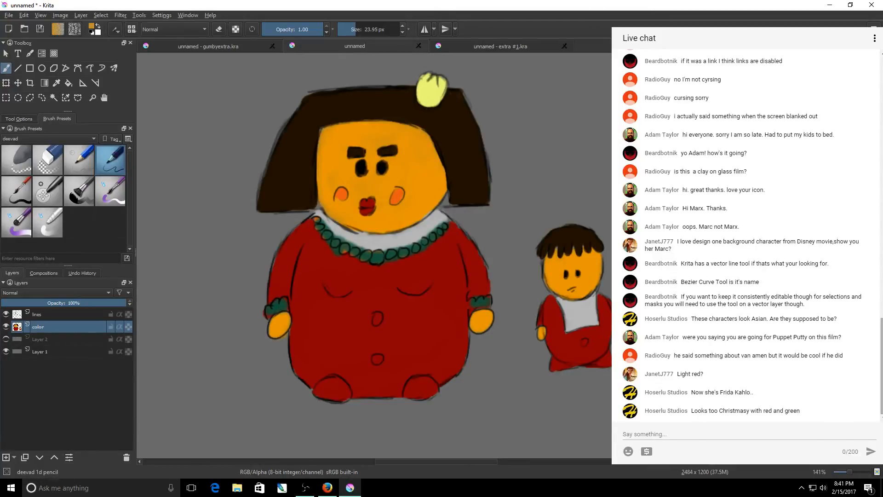
Step: Undo the dark green paint on both sleeve cuffs and the collar beads
key("ctrl+z")
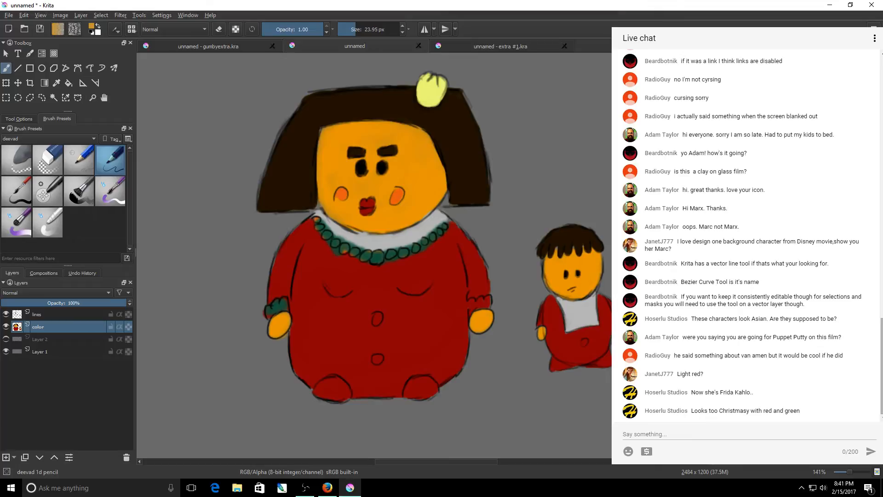
key("ctrl+z")
key("ctrl+z")
key("ctrl+z")
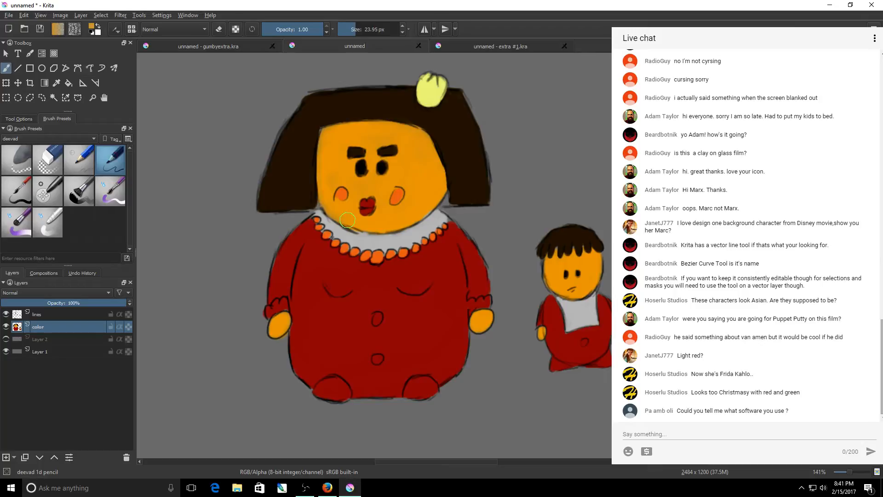
Step: Paint light blue, dark blue and yellow-green test swatches on the grey background beside the woman's sleeve with an 11.01 px brush
key("bracketleft")
key("bracketleft")
key("bracketleft")
key("bracketleft")
key("bracketleft")
left_click(805, 111)
left_click_drag(263, 236, 258, 252)
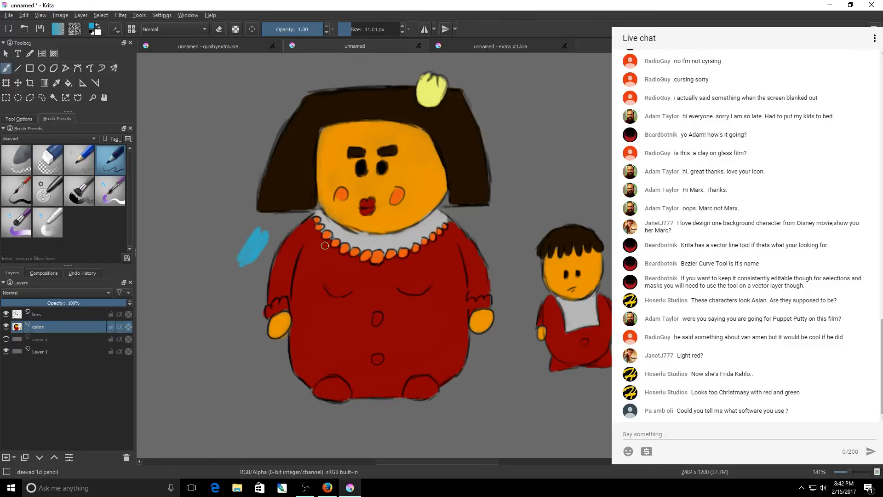
left_click(810, 87)
mouse_move(266, 240)
left_mouse_down()
mouse_move(255, 258)
mouse_move(266, 246)
mouse_move(260, 276)
left_mouse_up()
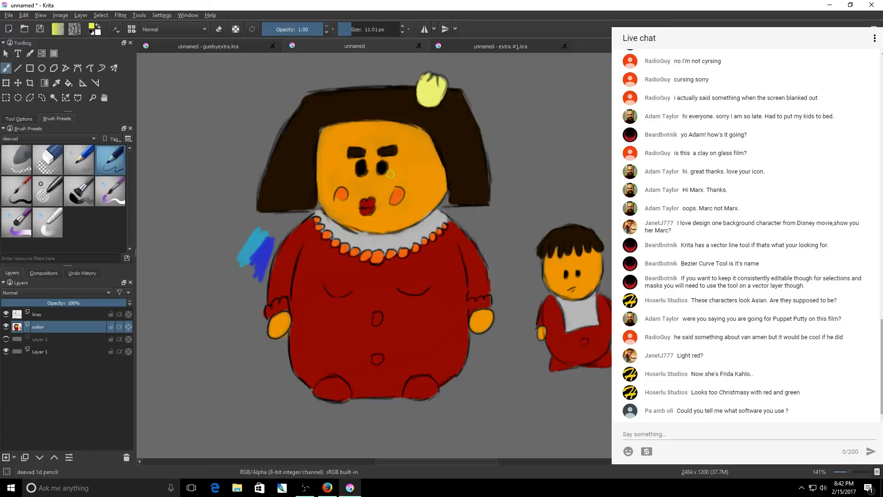
left_click_drag(253, 232, 242, 248)
Step: Check the colours of the green-haired man and the bun-haired character in the other two open drawings as palette reference
left_click(245, 45)
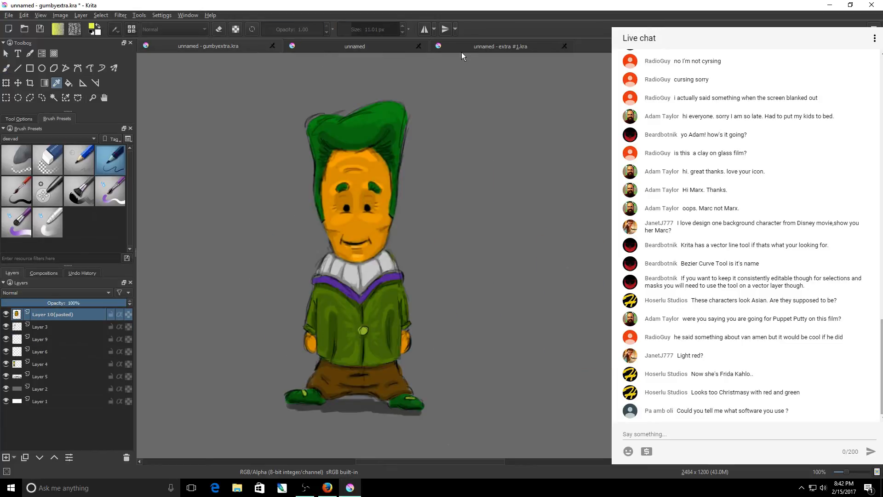
left_click(482, 46)
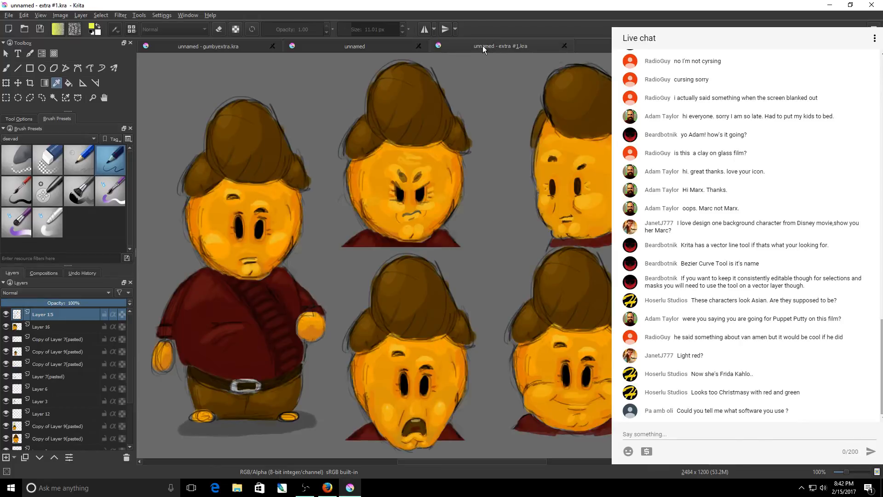
left_click(240, 43)
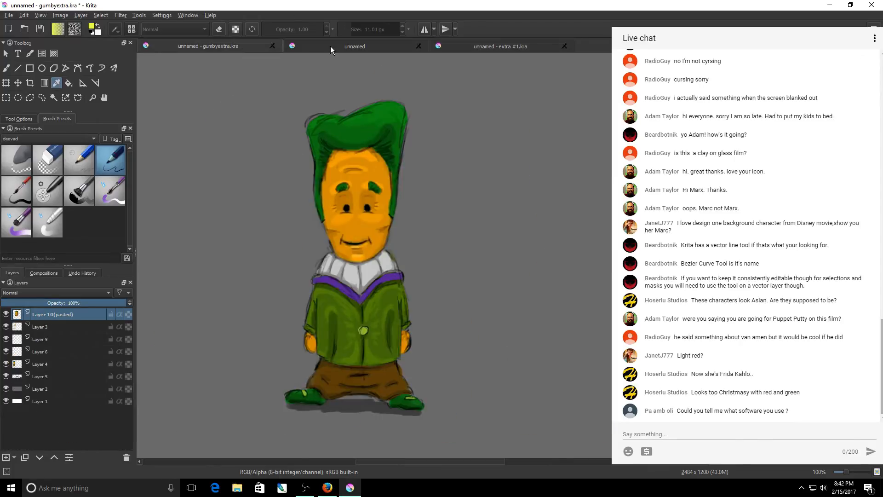
left_click(330, 46)
left_click(475, 46)
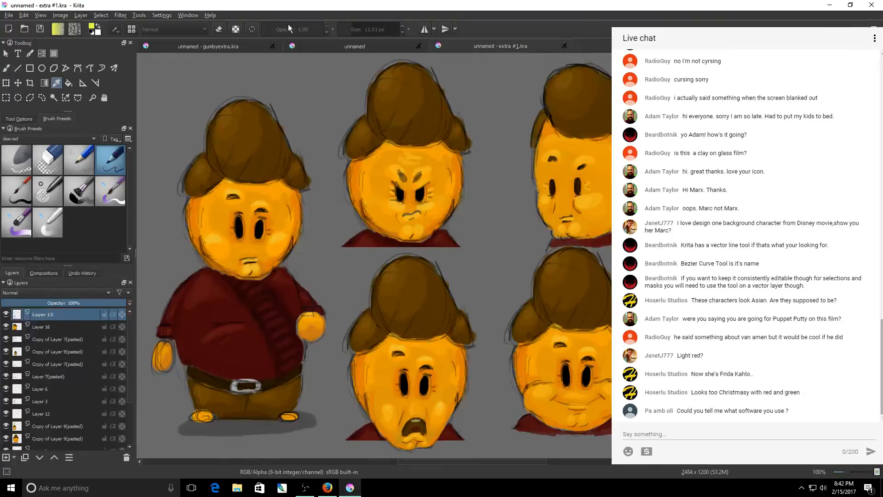
Step: Return to the drawing of the woman and scribble dark brown over the colour swatches beside her sleeve
left_click(253, 46)
left_click(336, 46)
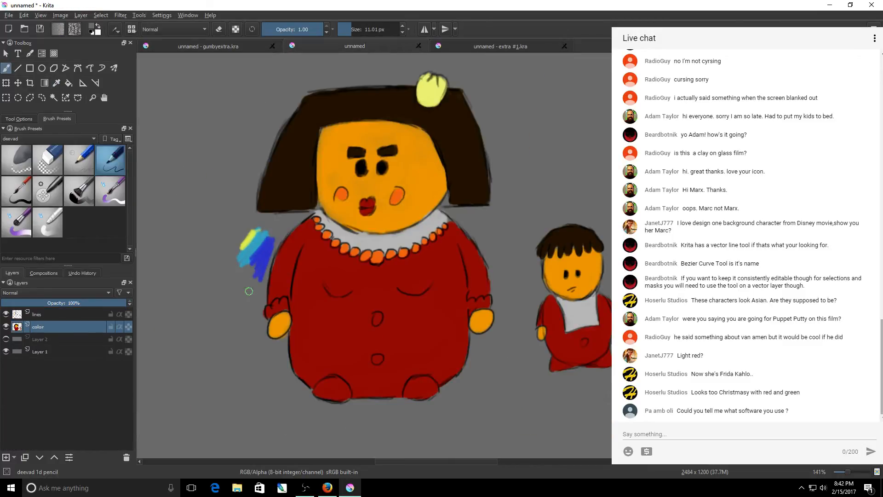
left_click(810, 110)
left_click(810, 110)
mouse_move(258, 266)
left_mouse_down()
mouse_move(264, 258)
mouse_move(260, 276)
mouse_move(276, 235)
mouse_move(247, 246)
left_mouse_up()
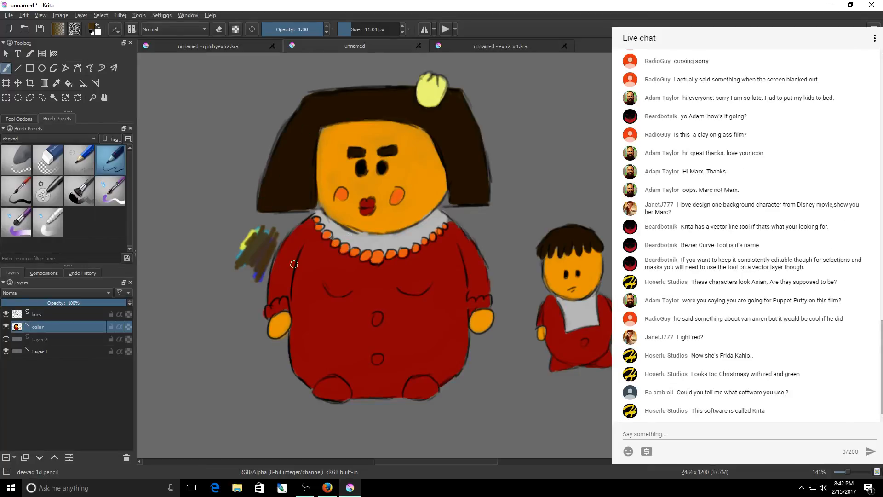
Step: Erase all the colour swatches on the grey background beside the woman's sleeve with the 33.86 px deevad 1b eraser large
left_click(44, 157)
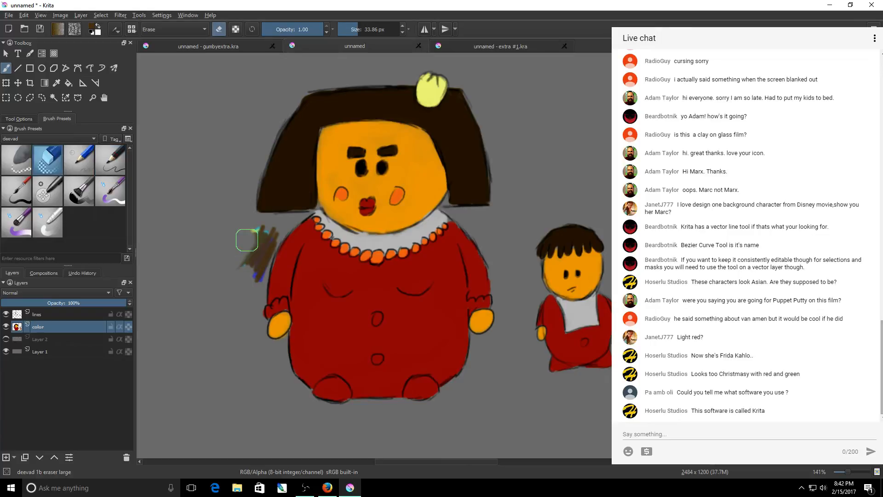
mouse_move(247, 239)
left_mouse_down()
mouse_move(255, 253)
mouse_move(266, 238)
mouse_move(249, 255)
left_mouse_up()
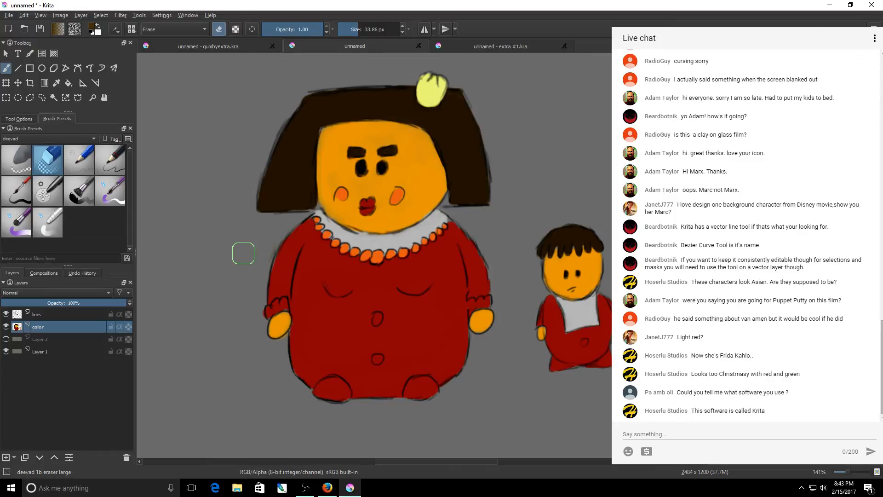
left_click_drag(254, 245, 243, 246)
Step: Try a dark blue swatch beside the woman's sleeve with the 6 px deevad 1e rigger brush, and undo it
left_click(20, 190)
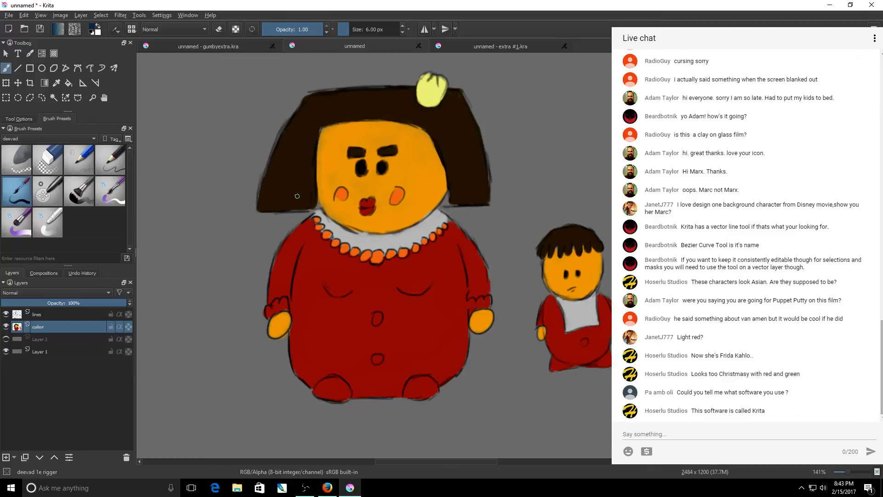
mouse_move(250, 237)
left_mouse_down()
mouse_move(238, 257)
mouse_move(254, 270)
mouse_move(251, 240)
mouse_move(240, 244)
left_mouse_up()
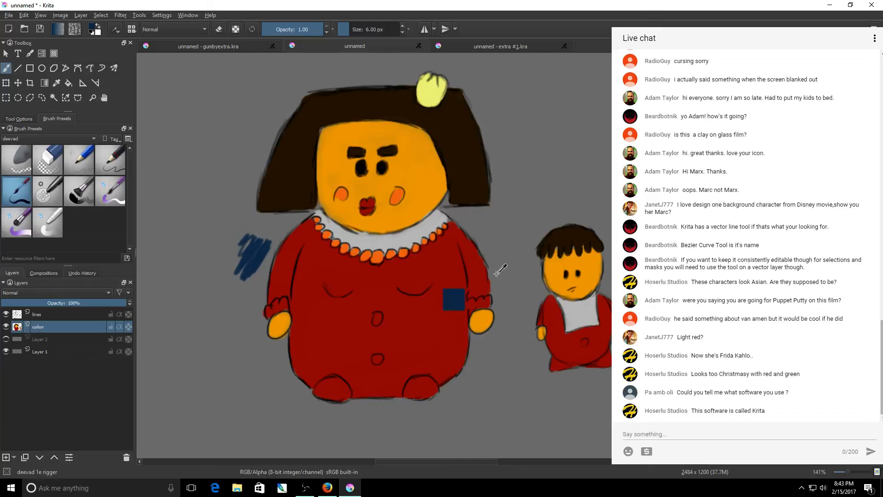
key("ctrl+z")
key("ctrl+z")
key("ctrl+z")
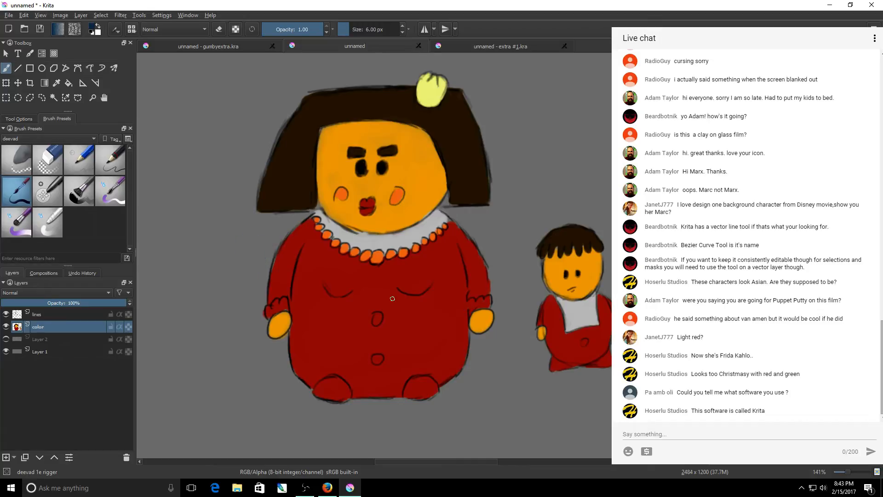
Step: Paint both sleeve cuffs and both dress buttons in the cheek's orange with the 6 px rigger brush
left_click(55, 84)
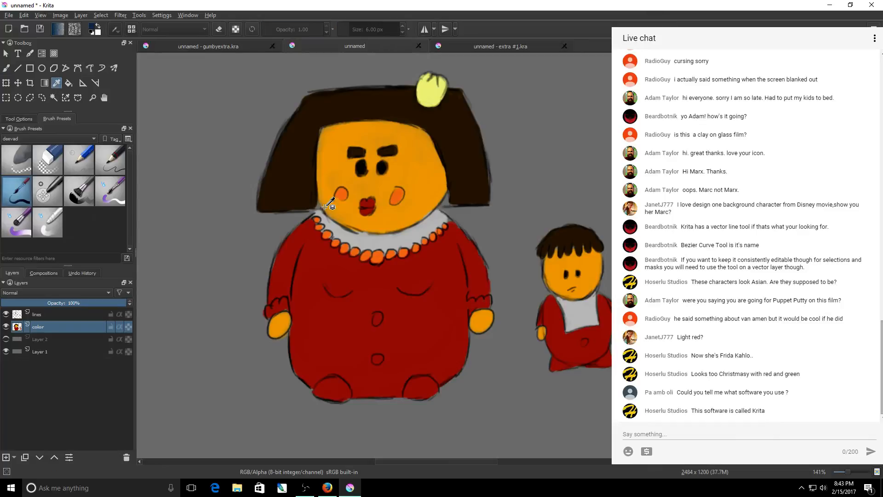
left_click(327, 206)
left_click(7, 69)
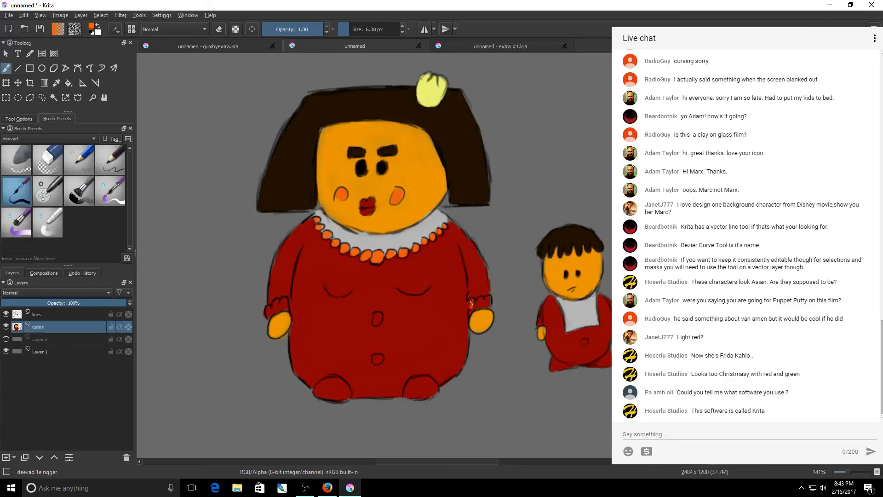
left_click_drag(471, 302, 486, 306)
mouse_move(269, 314)
left_mouse_down()
mouse_move(281, 301)
mouse_move(284, 307)
left_mouse_up()
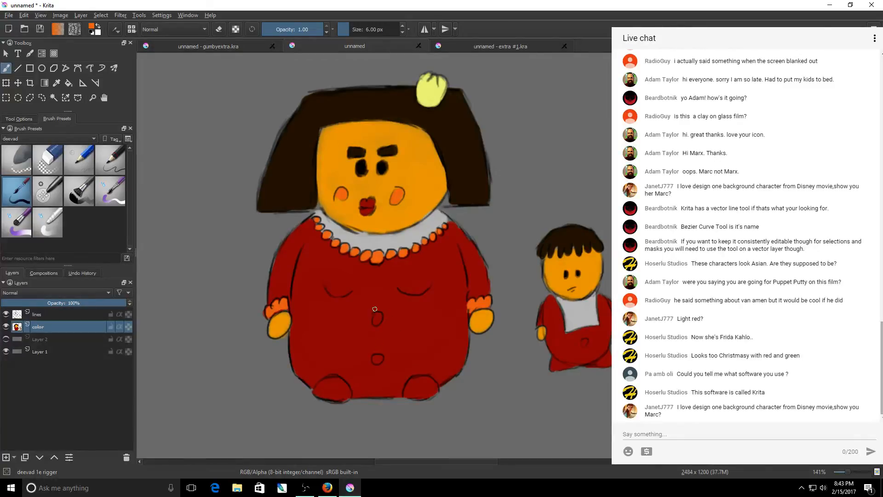
left_click_drag(376, 314, 376, 317)
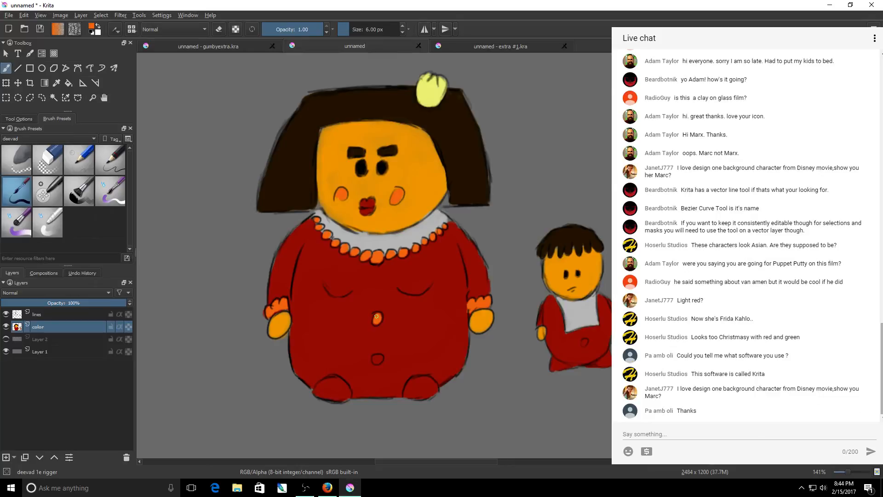
left_click_drag(377, 357, 377, 360)
Step: Try a bright yellow-green at the dress hem and on one of the woman's shoes, and undo it
left_click(54, 203)
left_click(56, 82)
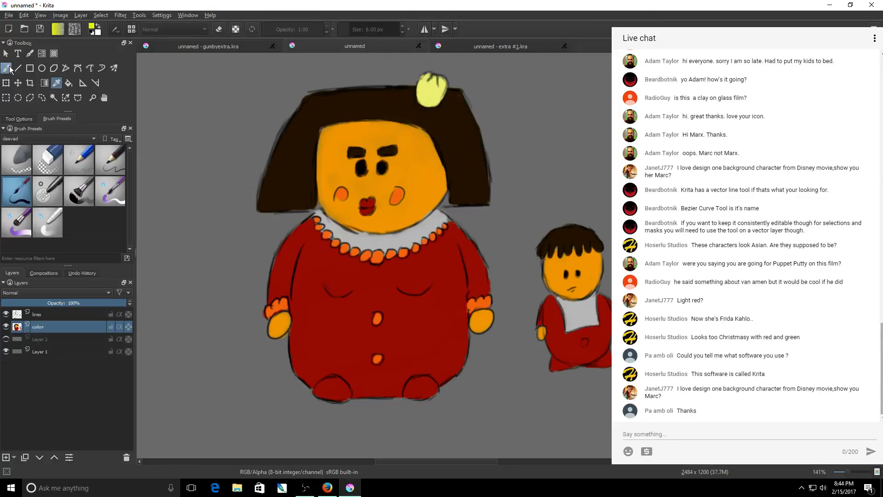
left_click(6, 69)
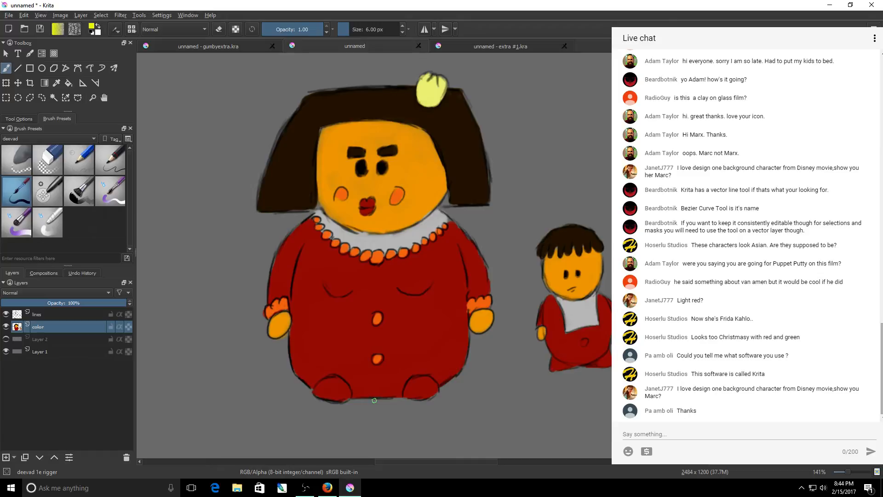
left_click_drag(375, 401, 386, 400)
mouse_move(428, 386)
left_mouse_down()
mouse_move(415, 386)
mouse_move(433, 392)
left_mouse_up()
key("ctrl+z")
Step: Try the hair flower's pale yellow on both of the woman's shoes, starting with a 24.44 px brush, and undo it
key("p")
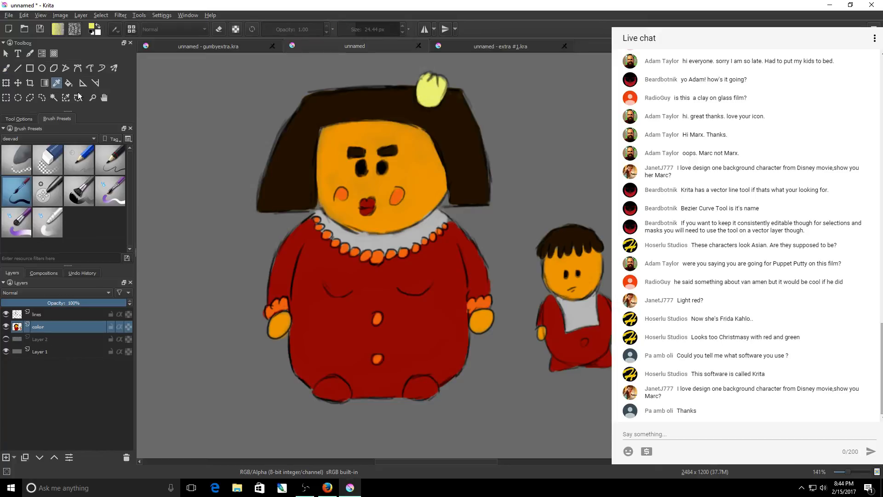
key("b")
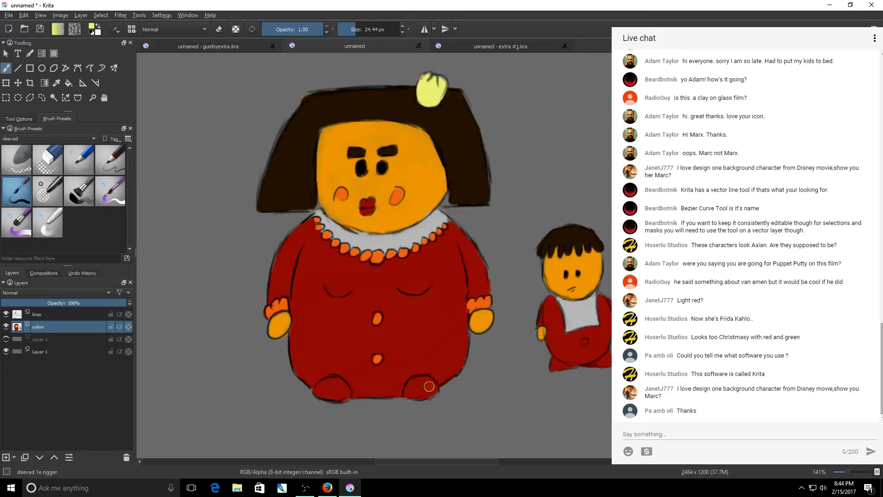
left_click_drag(429, 386, 431, 385)
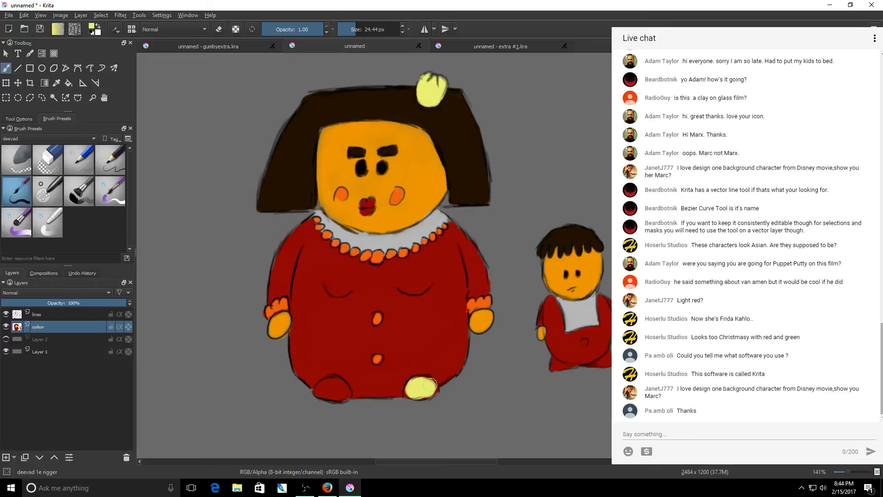
left_click_drag(430, 385, 431, 383)
mouse_move(428, 388)
left_mouse_down()
mouse_move(408, 394)
mouse_move(437, 391)
left_mouse_up()
mouse_move(336, 384)
left_mouse_down()
mouse_move(317, 394)
mouse_move(331, 395)
left_mouse_up()
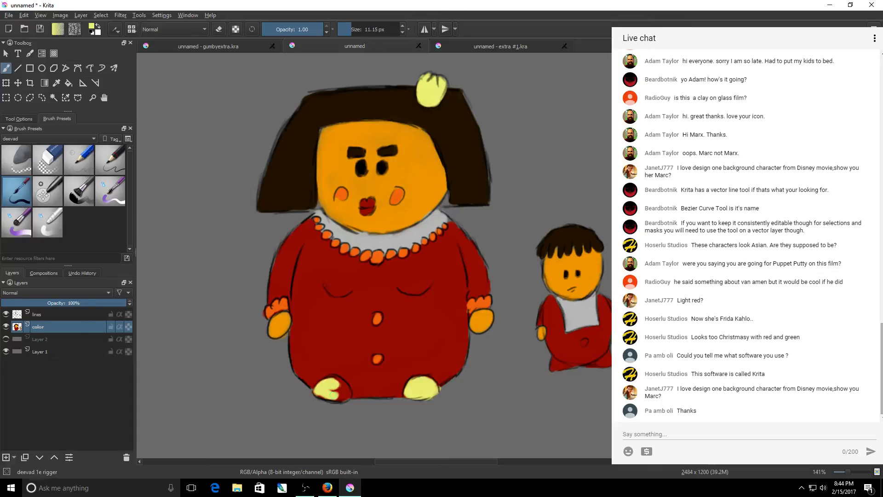
key("ctrl+z")
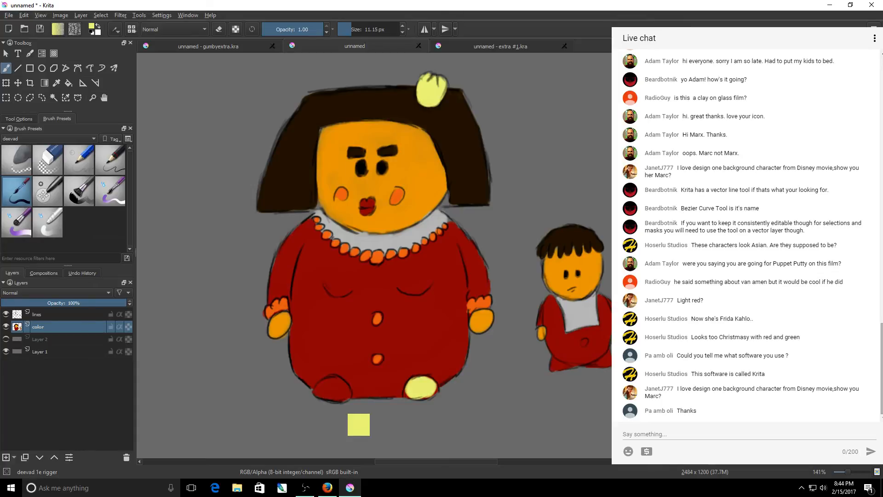
key("ctrl+z")
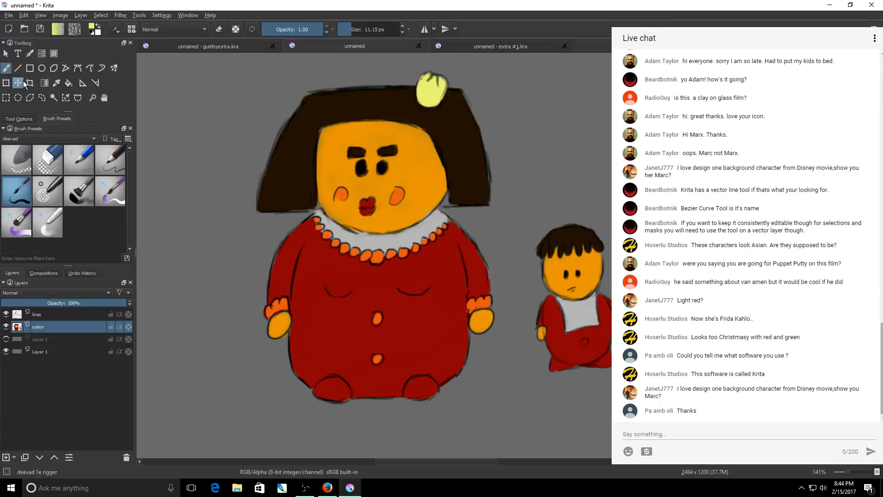
Step: Paint both of the woman's shoes in her hair's dark brown with an 11.15 px brush, undoing stray strokes
key("p")
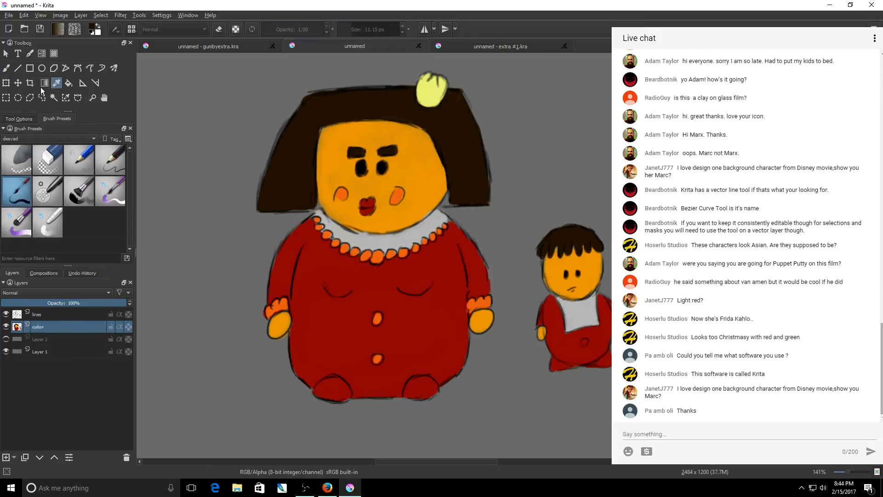
key("b")
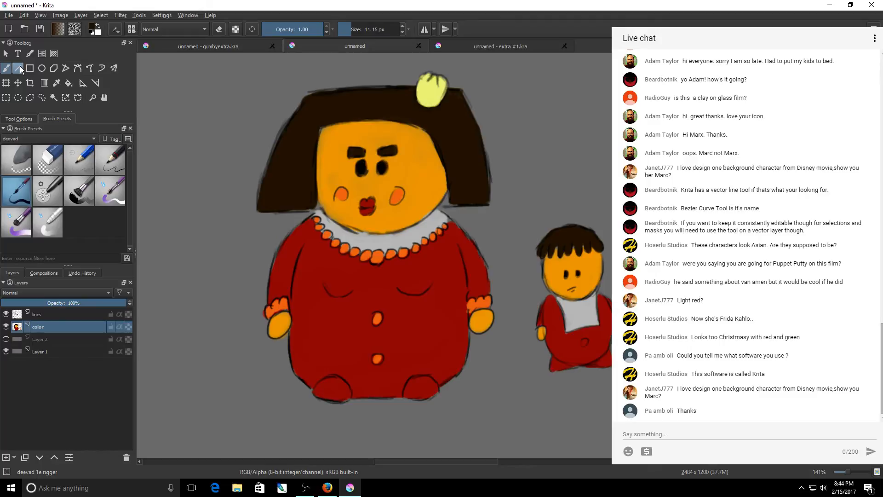
mouse_move(422, 387)
left_mouse_down()
mouse_move(415, 390)
mouse_move(415, 380)
mouse_move(428, 385)
mouse_move(407, 395)
mouse_move(439, 391)
left_mouse_up()
key("ctrl+z")
key("ctrl+z")
key("ctrl+z")
key("ctrl+z")
mouse_move(423, 389)
left_mouse_down()
mouse_move(429, 381)
mouse_move(413, 388)
mouse_move(436, 390)
left_mouse_up()
mouse_move(325, 385)
left_mouse_down()
mouse_move(322, 394)
mouse_move(336, 380)
mouse_move(325, 396)
mouse_move(350, 393)
mouse_move(322, 396)
mouse_move(349, 394)
mouse_move(342, 384)
mouse_move(343, 396)
left_mouse_up()
key("ctrl+z")
key("ctrl+z")
key("ctrl+z")
key("ctrl+z")
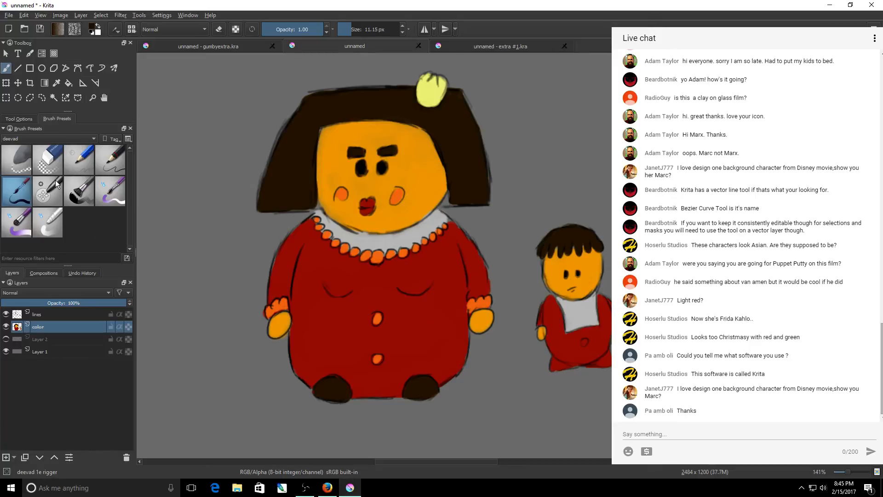
Step: Sample the dress's red beside the lower button as the brush colour
left_click(61, 83)
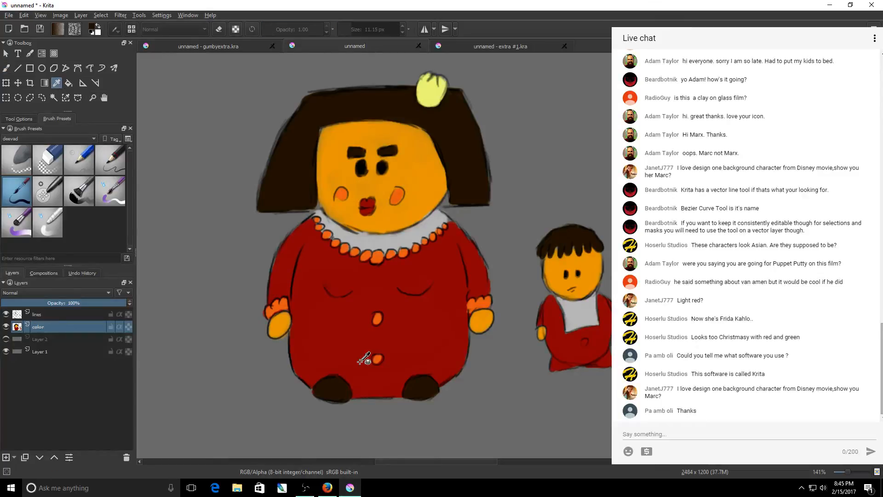
left_click(361, 361)
left_click_drag(486, 462, 493, 461)
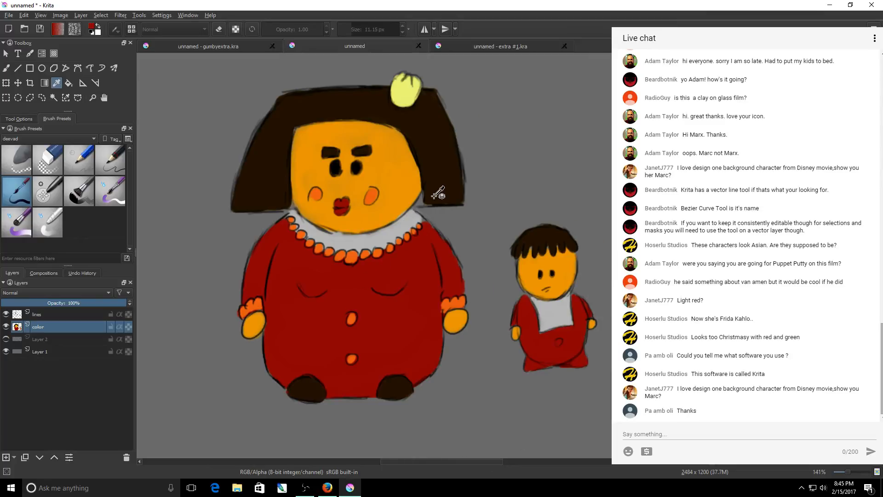
key("b")
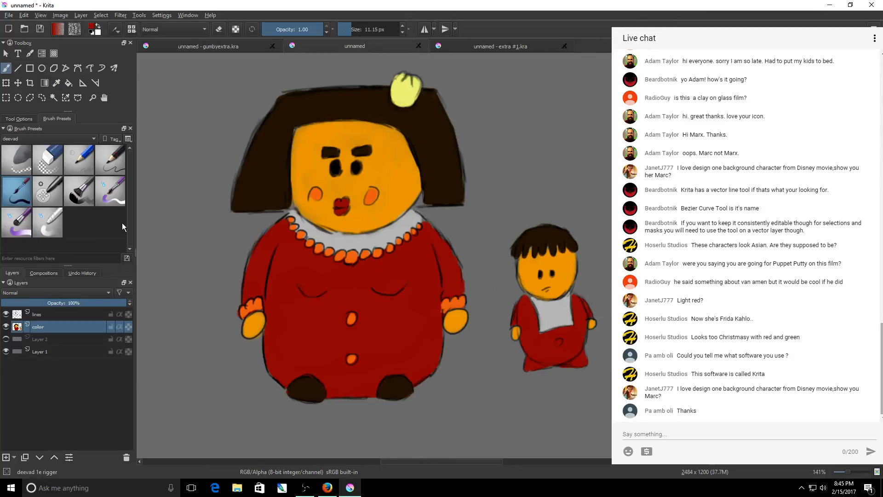
Step: Try a lighter shade of the face's orange as a highlight on the woman's forehead, and undo it
left_click(56, 83)
left_click(317, 134)
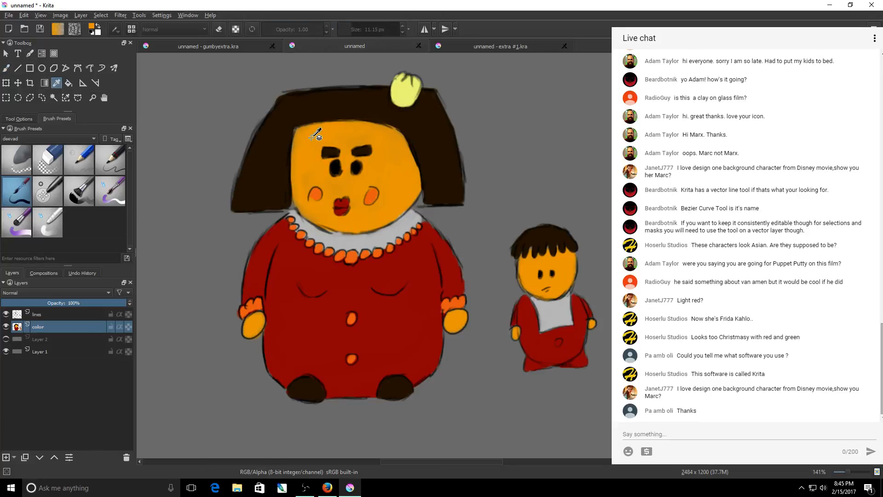
key("b")
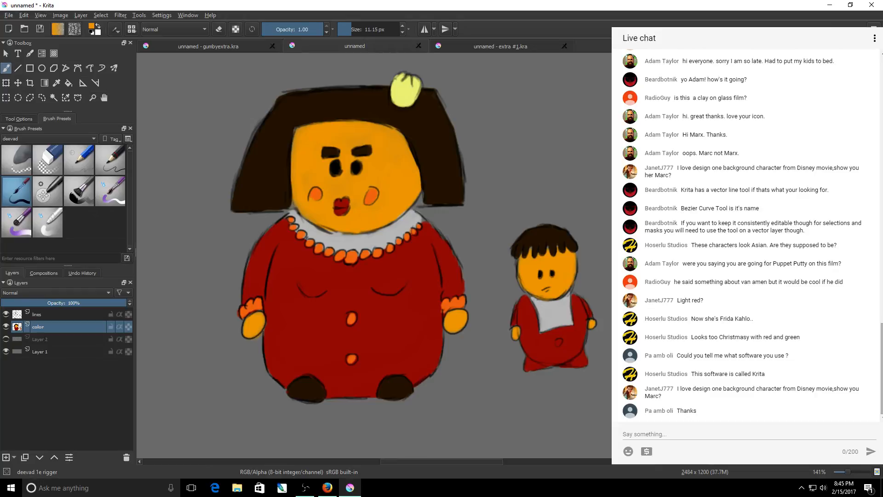
key("l")
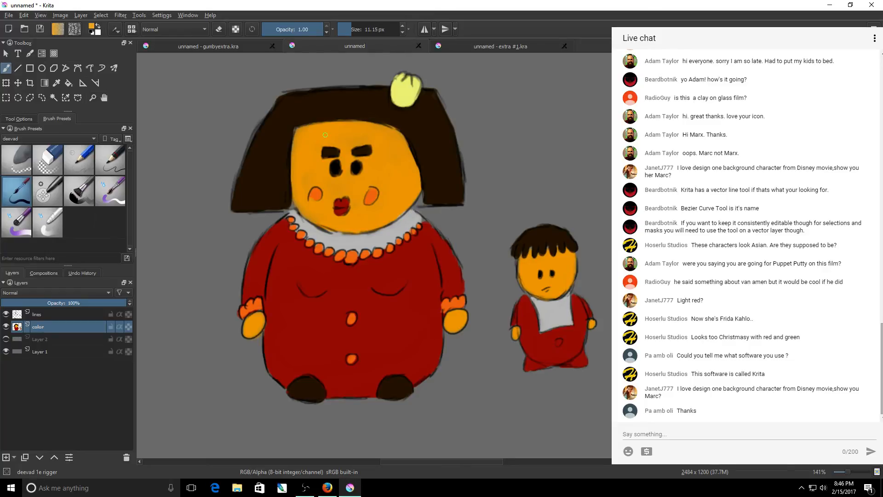
mouse_move(325, 135)
left_mouse_down()
mouse_move(302, 131)
mouse_move(298, 148)
mouse_move(327, 127)
mouse_move(348, 126)
mouse_move(297, 156)
left_mouse_up()
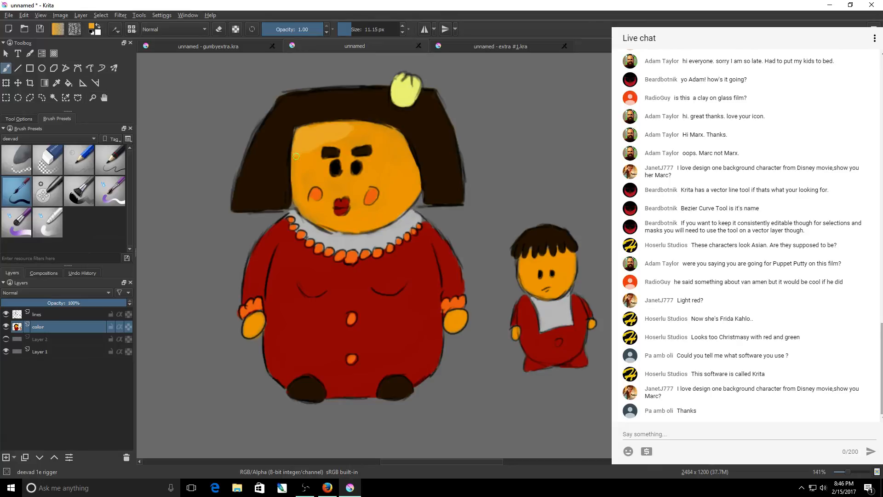
key("ctrl+z")
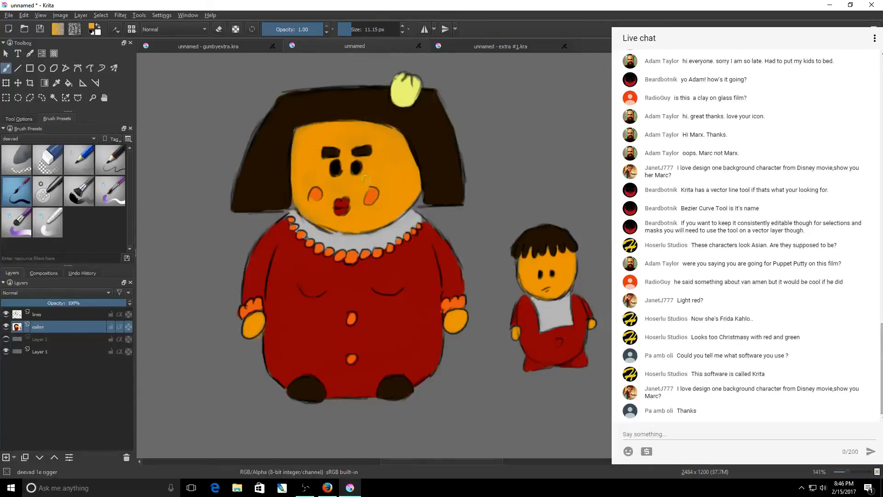
Step: Try lighter orange strokes above the woman's cheek spot beside the eye, and undo them
mouse_move(366, 178)
left_mouse_down()
mouse_move(374, 181)
mouse_move(364, 196)
mouse_move(373, 186)
left_mouse_up()
key("ctrl+z")
key("ctrl+z")
left_click_drag(385, 184, 372, 187)
key("ctrl+z")
Step: Erase both of the woman's eyes on the lines layer with the 33.86 px large eraser
left_click(40, 315)
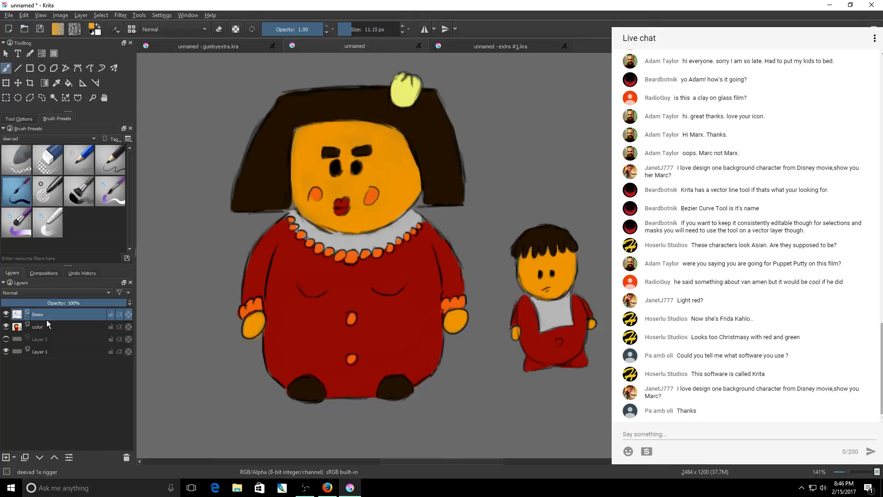
left_click(109, 160)
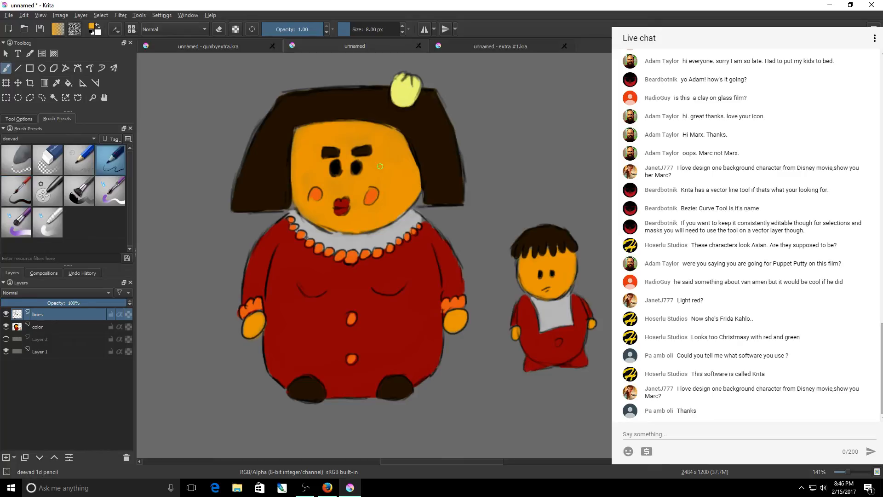
left_click_drag(386, 170, 384, 170)
left_click(853, 473)
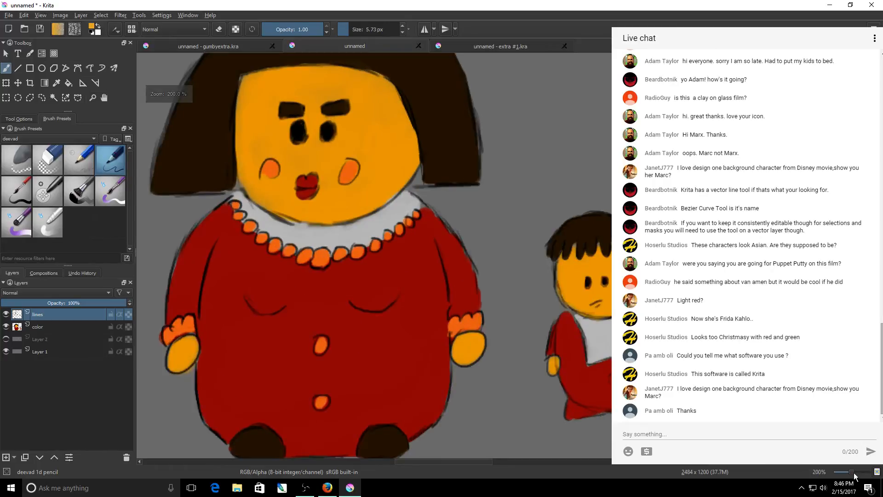
left_click(854, 473)
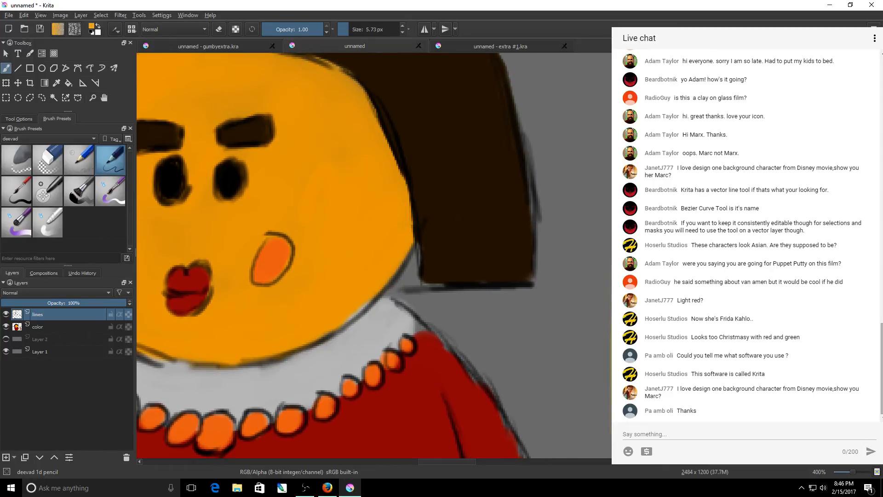
key("ctrl")
left_click_drag(467, 462, 441, 461)
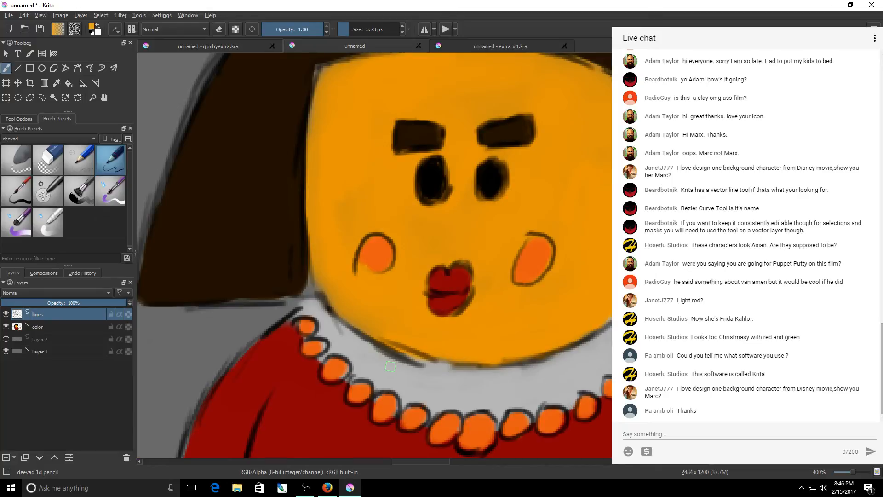
left_click(48, 160)
left_click(465, 192)
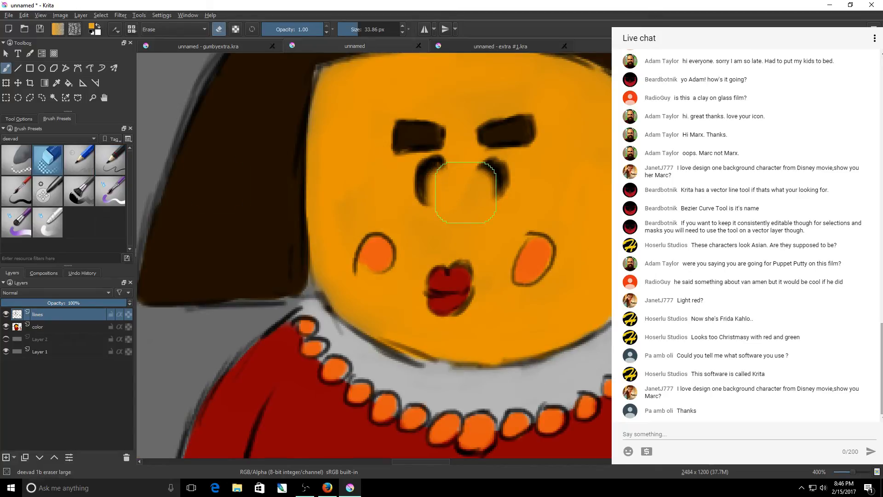
mouse_move(466, 192)
left_mouse_down()
mouse_move(454, 187)
mouse_move(502, 189)
left_mouse_up()
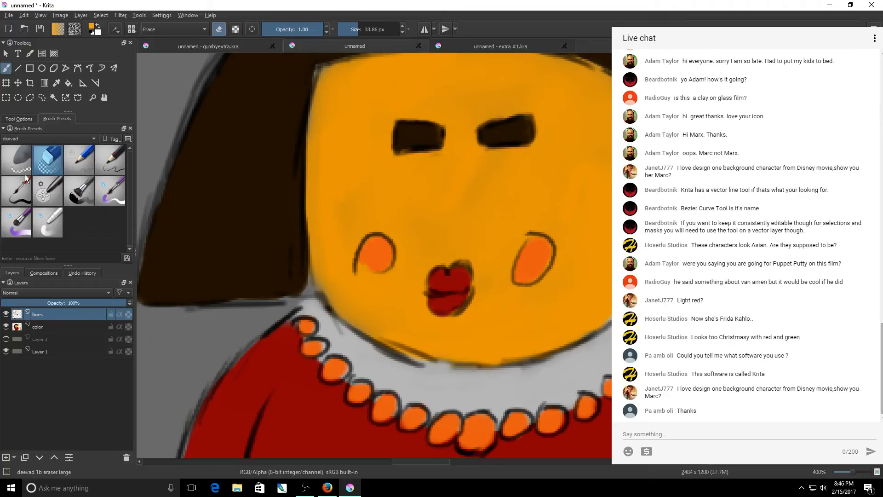
Step: Repaint both of the woman's eyes as solid black ovals below the eyebrows with the 6 px rigger brush
left_click(18, 189)
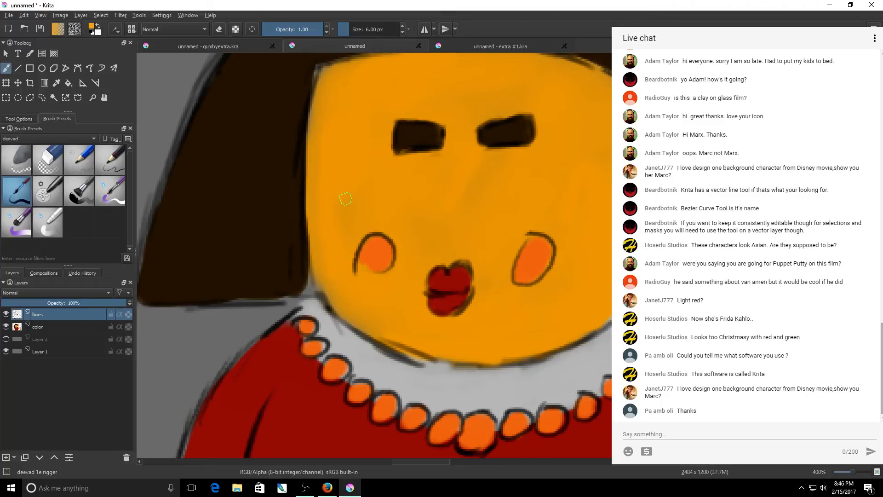
key("d")
mouse_move(491, 174)
left_mouse_down()
mouse_move(487, 190)
mouse_move(503, 171)
left_mouse_up()
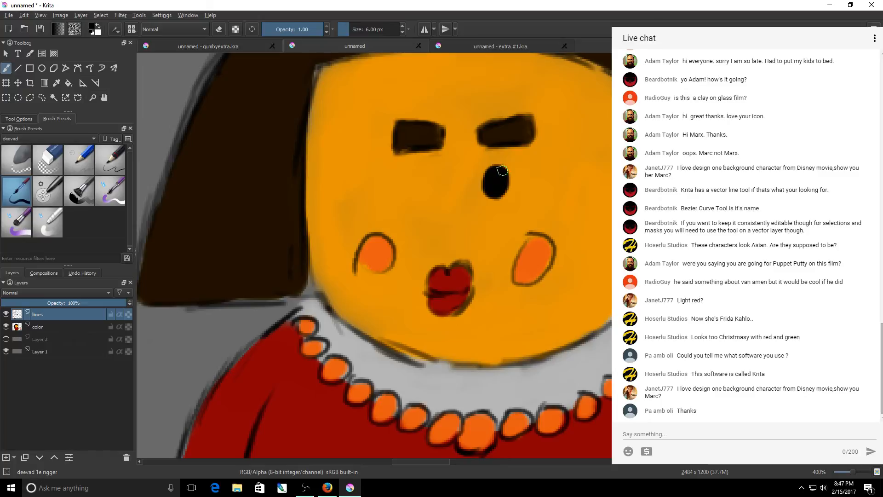
mouse_move(439, 171)
left_mouse_down()
mouse_move(433, 194)
mouse_move(438, 186)
mouse_move(425, 191)
left_mouse_up()
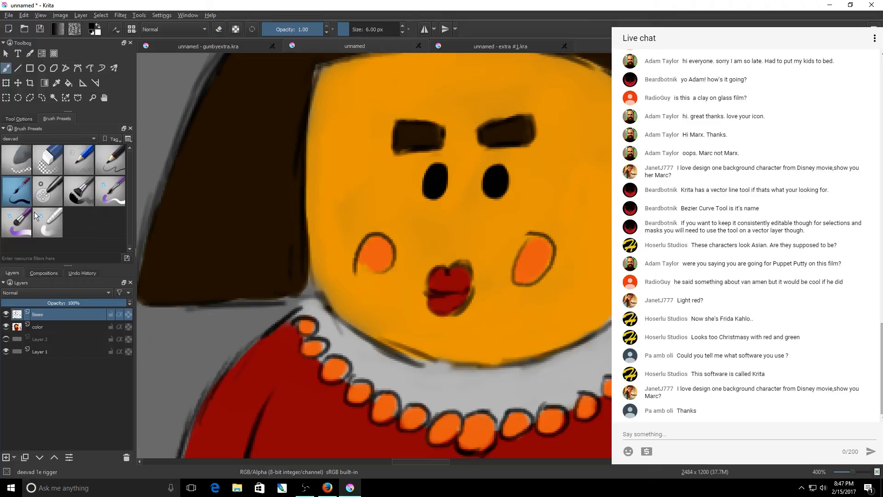
Step: Sample the face's orange, darken it one shade, and paint a small shadow under the woman's lips
key("p")
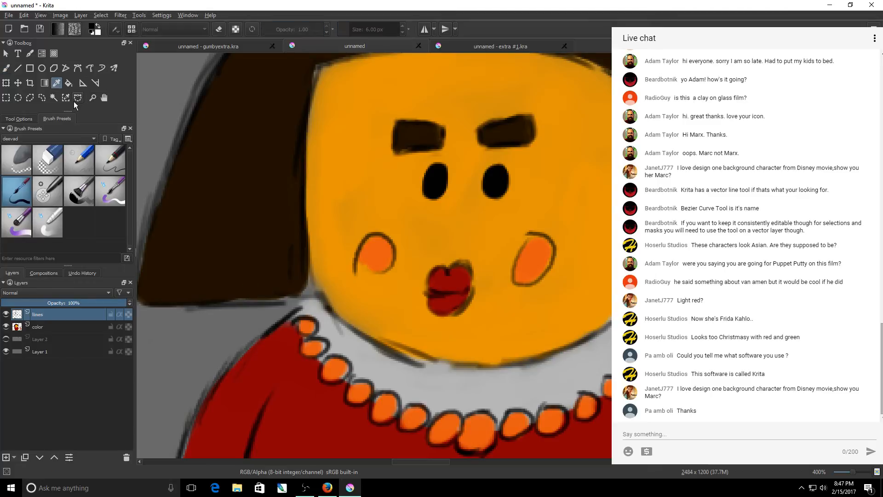
left_click(348, 111)
key("b")
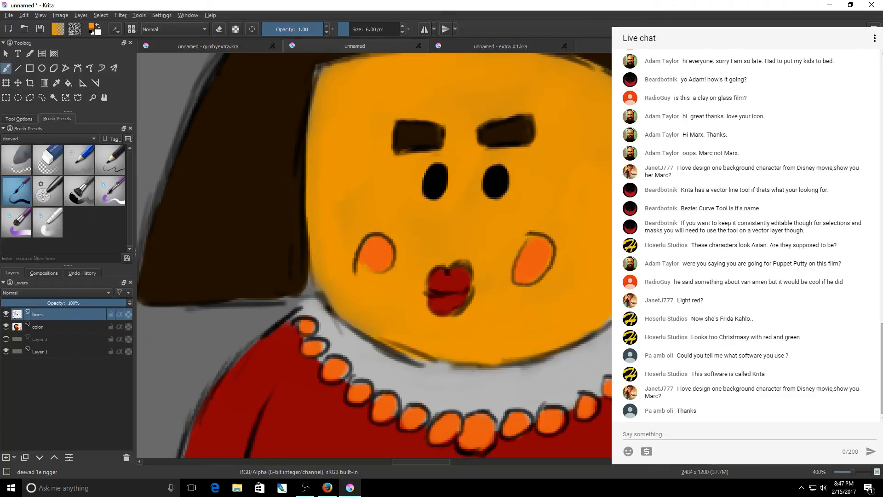
key("k")
left_click_drag(452, 322, 460, 321)
Step: Try darker orange shading along the woman's jaw on the lines layer with an 11.83 px brush, and undo it
left_click(352, 29)
left_click_drag(446, 459, 454, 459)
mouse_move(508, 286)
left_mouse_down()
mouse_move(530, 281)
mouse_move(562, 236)
mouse_move(496, 312)
left_mouse_up()
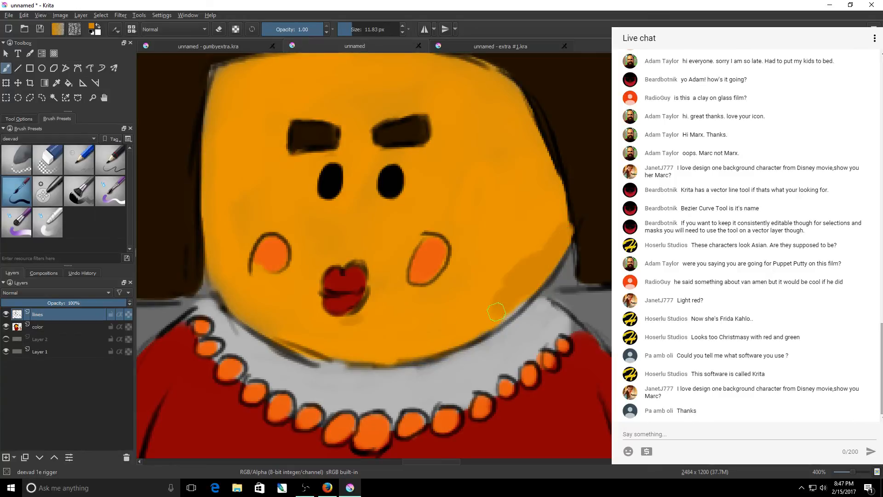
key("ctrl+z")
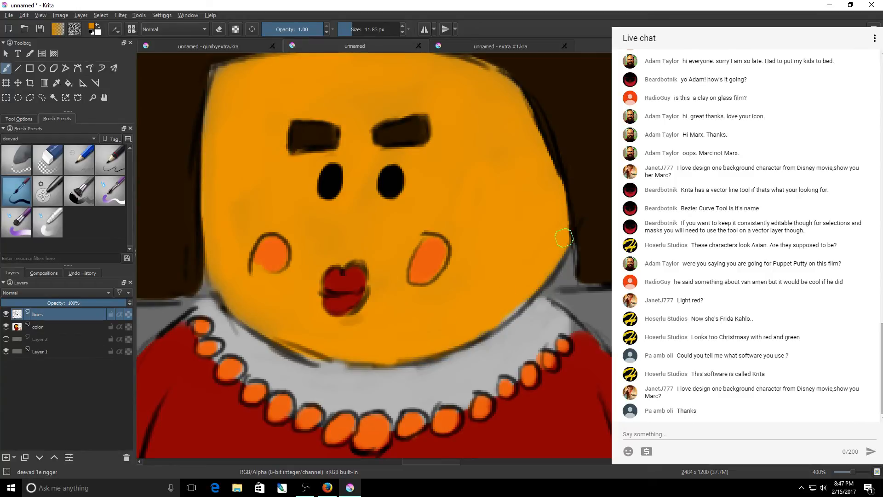
mouse_move(565, 238)
left_mouse_down()
mouse_move(457, 341)
mouse_move(336, 348)
left_mouse_up()
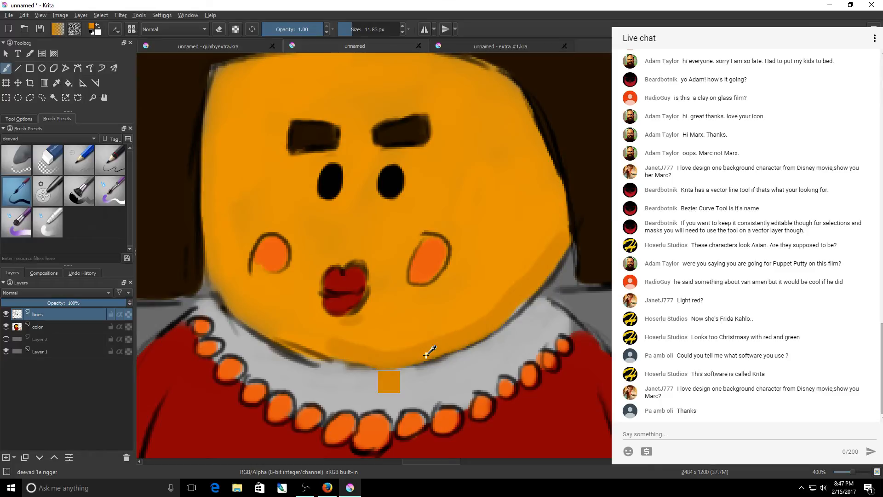
key("ctrl+z")
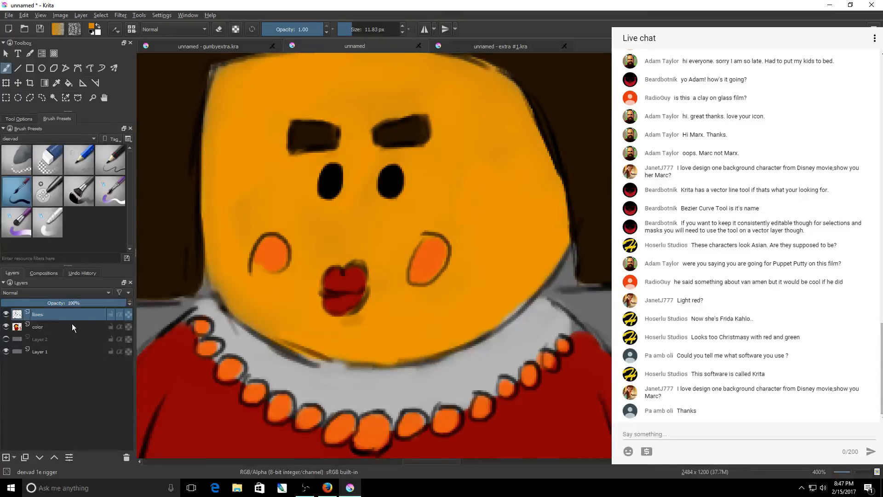
Step: Shade the woman's jaw and chin edge in the darker orange on the color layer with an 8.35 px brush
left_click(72, 326)
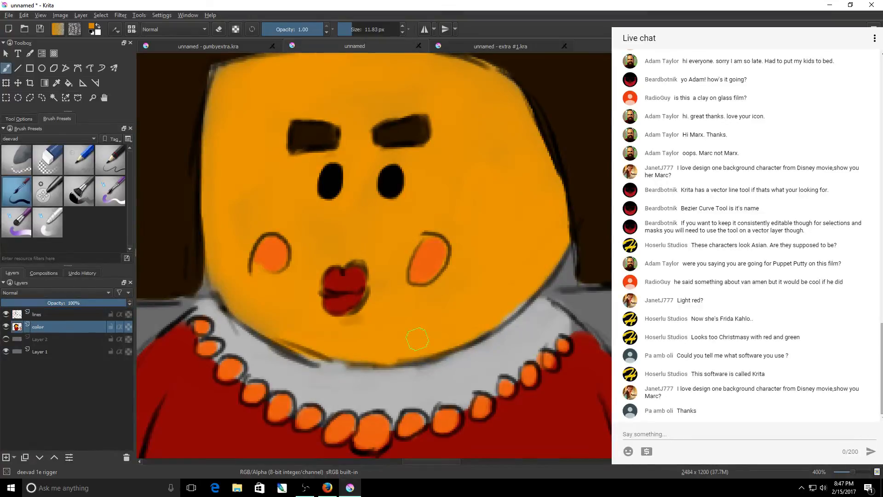
key("bracketleft")
mouse_move(394, 354)
left_mouse_down()
mouse_move(506, 319)
mouse_move(566, 244)
left_mouse_up()
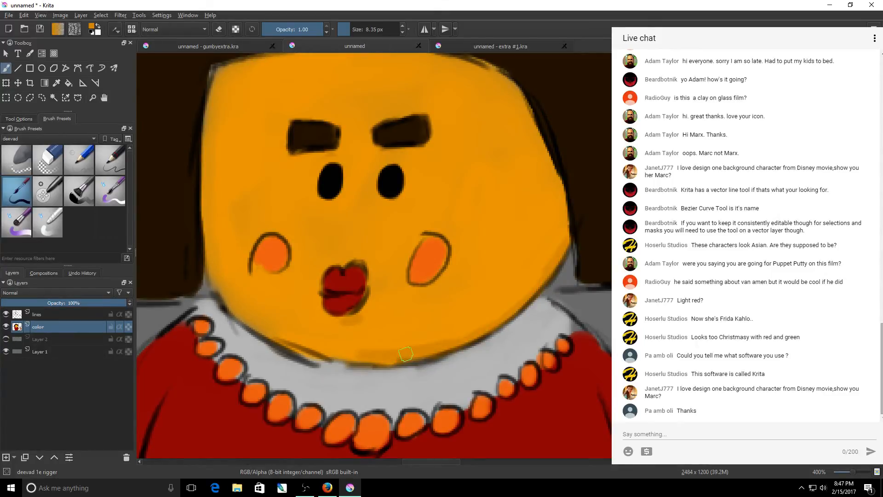
left_click_drag(405, 353, 322, 350)
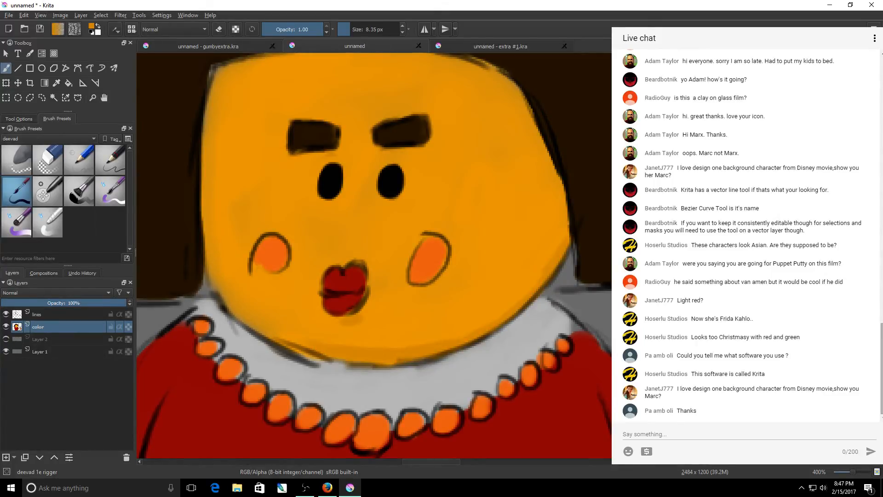
Step: Shade the face in the darker orange along the hairline above the forehead and down its side beside the hair
scroll(236, 115, "up", 4)
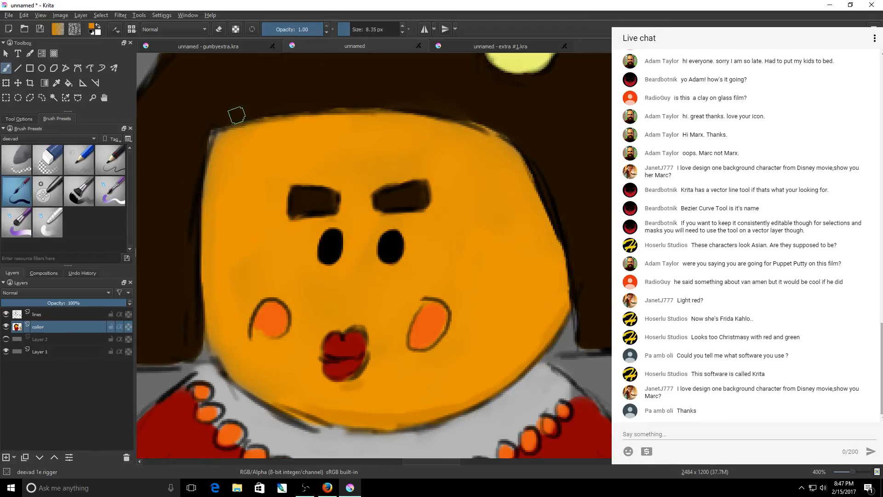
mouse_move(236, 115)
left_mouse_down()
mouse_move(286, 125)
mouse_move(266, 129)
mouse_move(384, 120)
mouse_move(468, 132)
left_mouse_up()
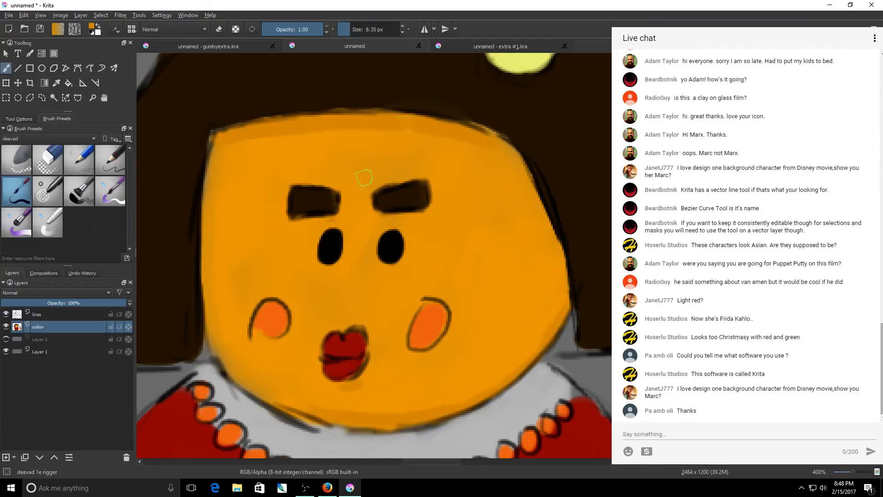
left_click_drag(505, 133, 516, 147)
left_click_drag(526, 181, 561, 281)
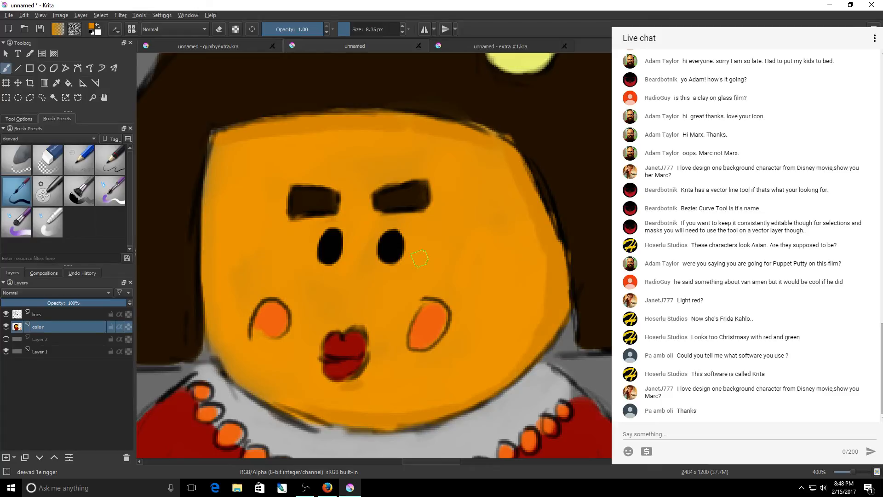
Step: Paint darker orange shading at the outer sides of both eyes, undoing stray strokes
left_click(429, 255)
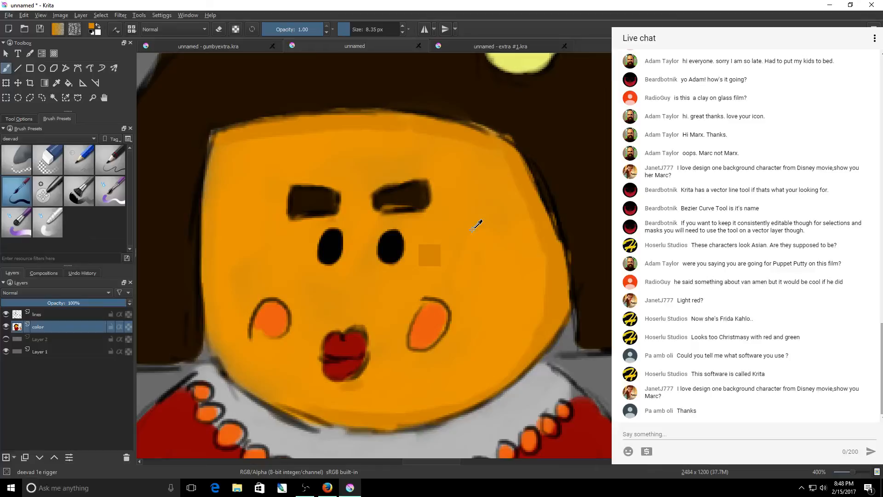
key("ctrl+z")
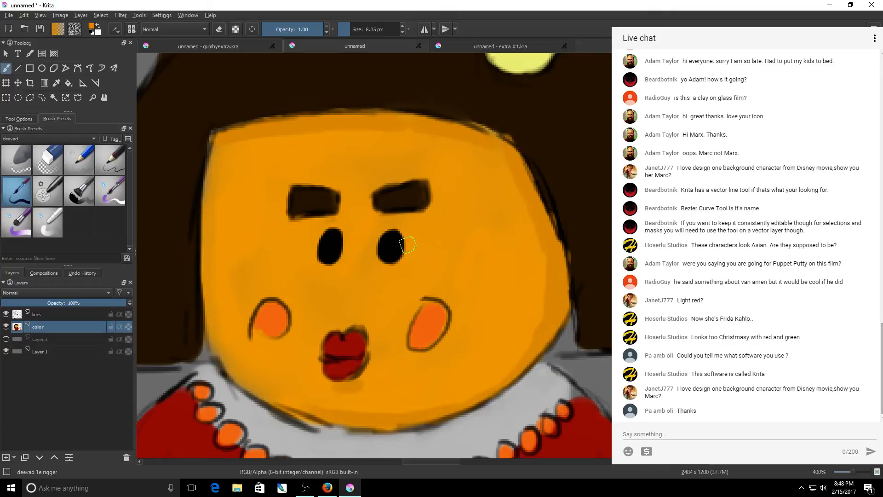
left_click_drag(407, 244, 429, 254)
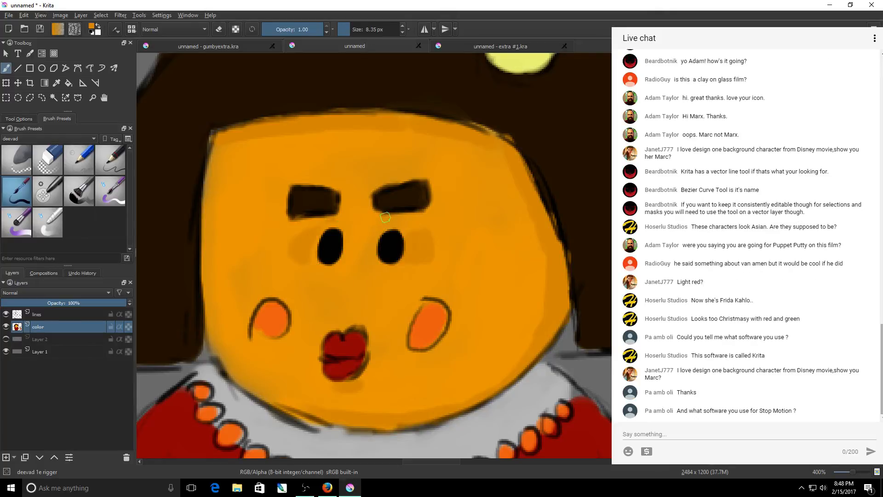
left_click_drag(322, 220, 305, 220)
key("ctrl+z")
Step: Lighten the brush's orange and paint highlights on the forehead's corner, above both cheek spots and on the chin
key("l")
left_click_drag(242, 152, 327, 135)
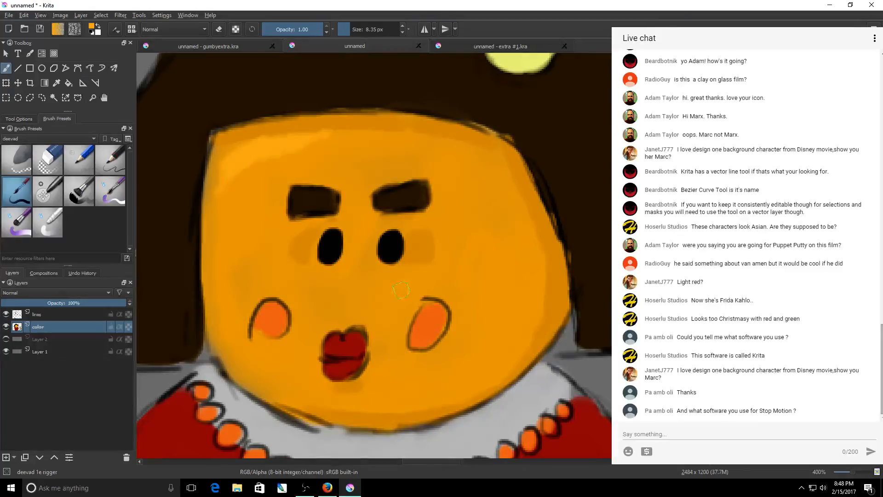
left_click_drag(400, 298, 453, 281)
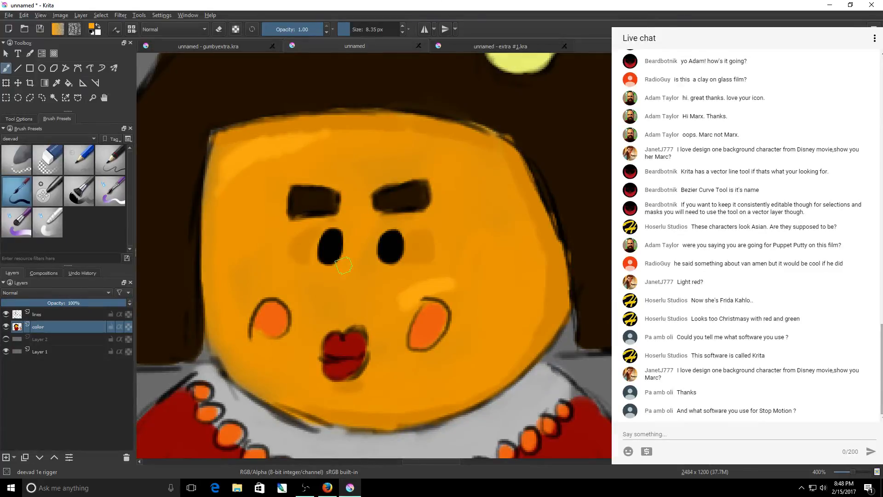
mouse_move(297, 284)
left_mouse_down()
mouse_move(287, 284)
mouse_move(290, 298)
left_mouse_up()
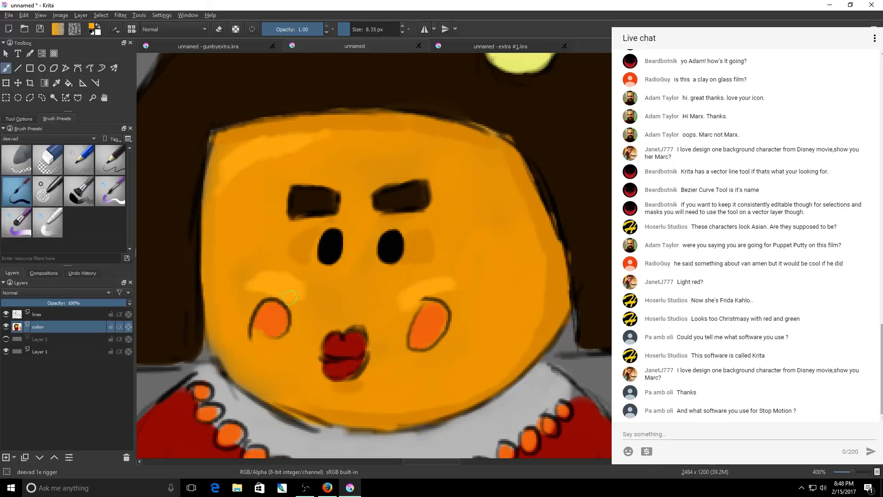
left_click_drag(435, 277, 447, 299)
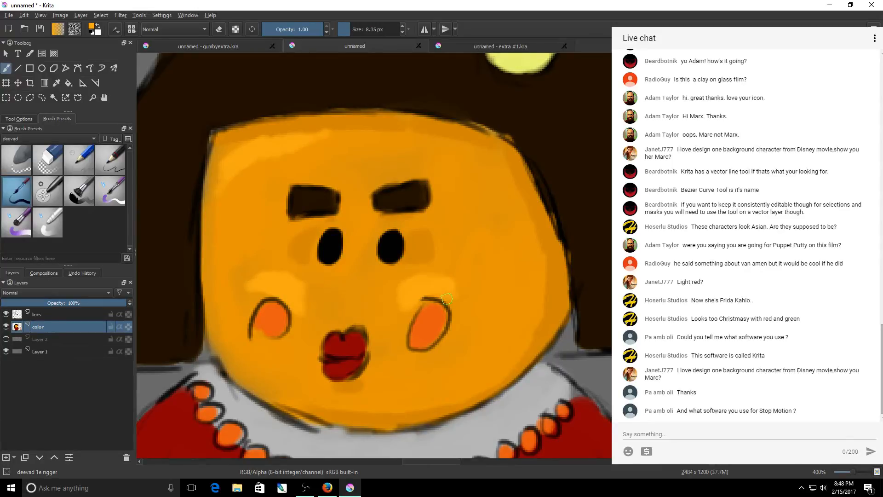
left_click_drag(253, 291, 265, 289)
left_click_drag(362, 408, 345, 402)
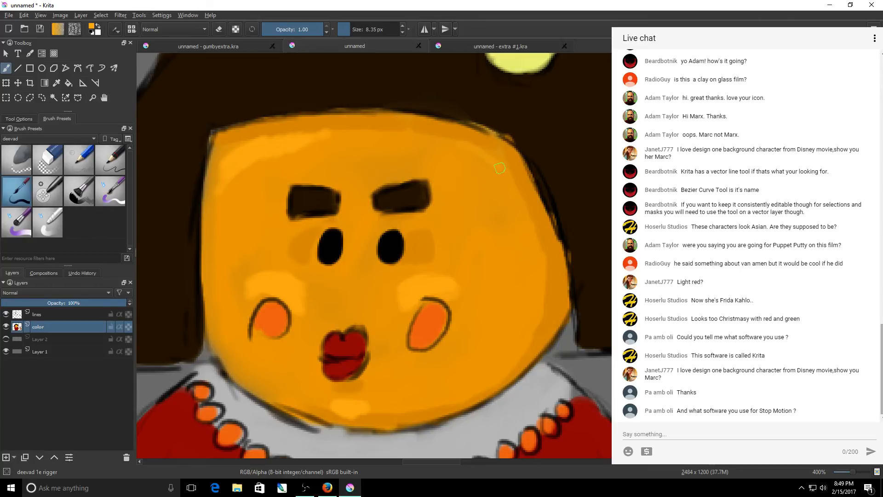
Step: Extend the lighter orange highlight across the upper forehead below the hairline, checking the character in gumbyextra.kra for reference
left_click_drag(500, 168, 406, 135)
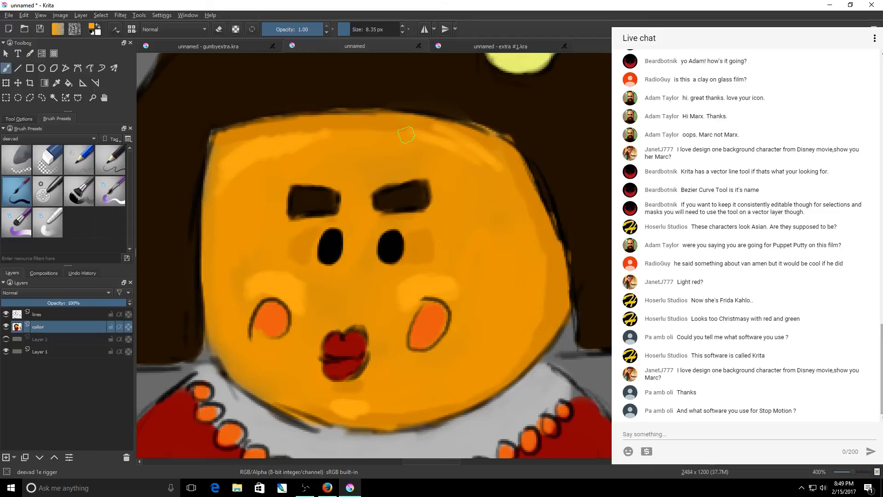
left_click(255, 47)
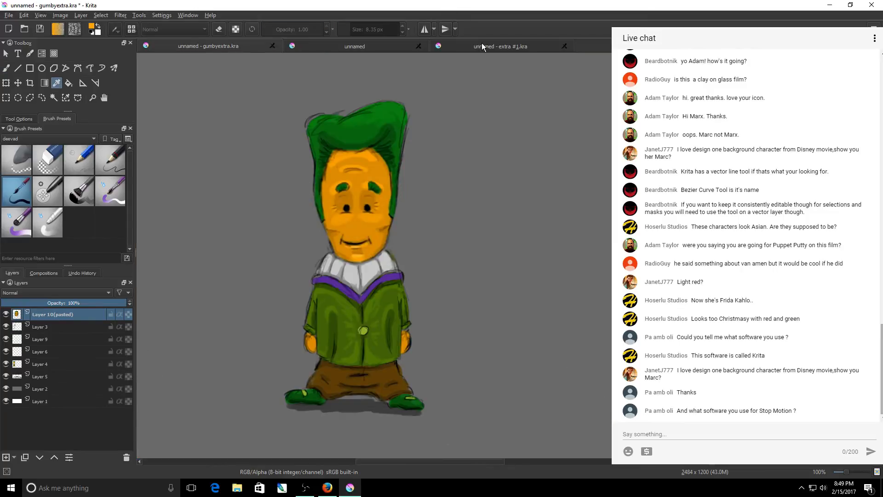
left_click(375, 46)
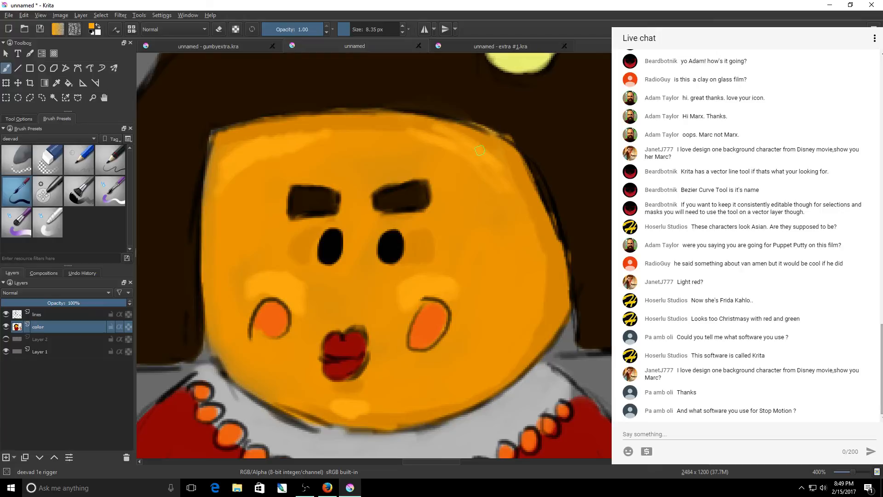
left_click_drag(480, 150, 459, 170)
left_click_drag(386, 137, 451, 167)
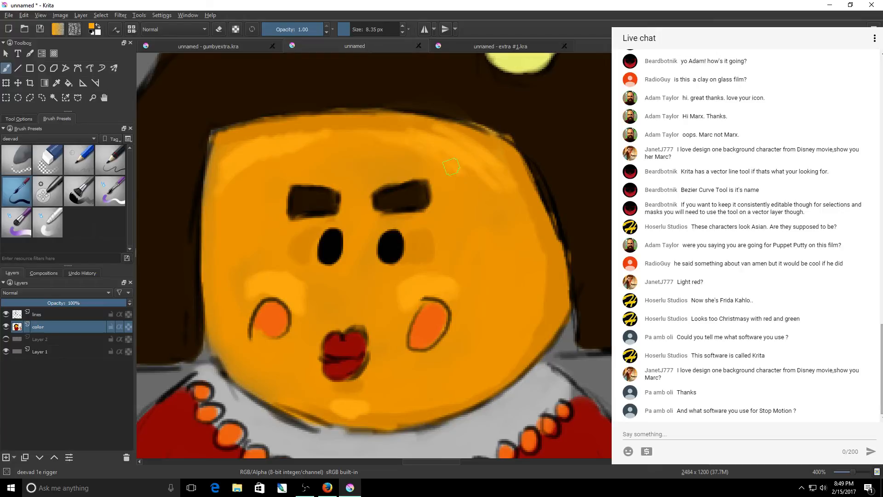
mouse_move(399, 127)
left_mouse_down()
mouse_move(303, 129)
mouse_move(223, 157)
left_mouse_up()
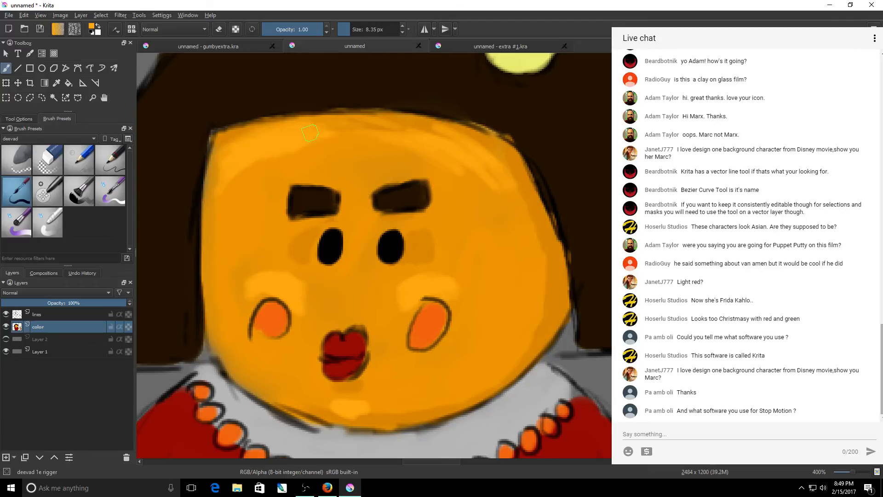
Step: Extend the lighter orange highlight along the top of the woman's forehead and add one along her lower jaw
left_click_drag(310, 133, 391, 125)
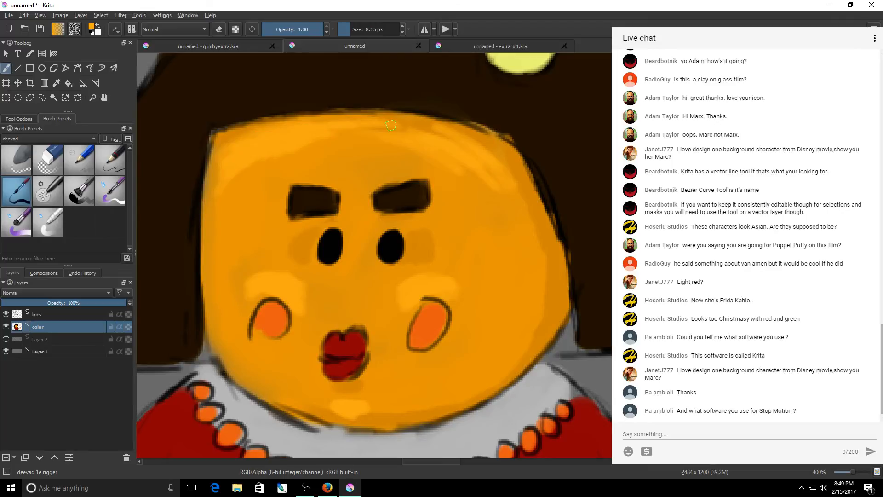
left_click_drag(433, 397, 484, 373)
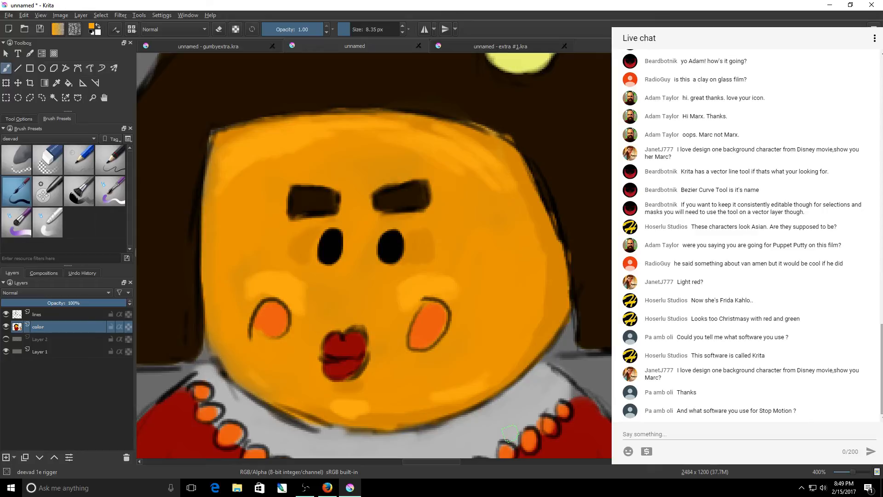
Step: Paint lighter orange highlights on the child's face: down one side, on the chin, both cheeks and the edge of the forehead
mouse_move(458, 462)
left_mouse_down()
mouse_move(441, 461)
mouse_move(451, 462)
left_mouse_up()
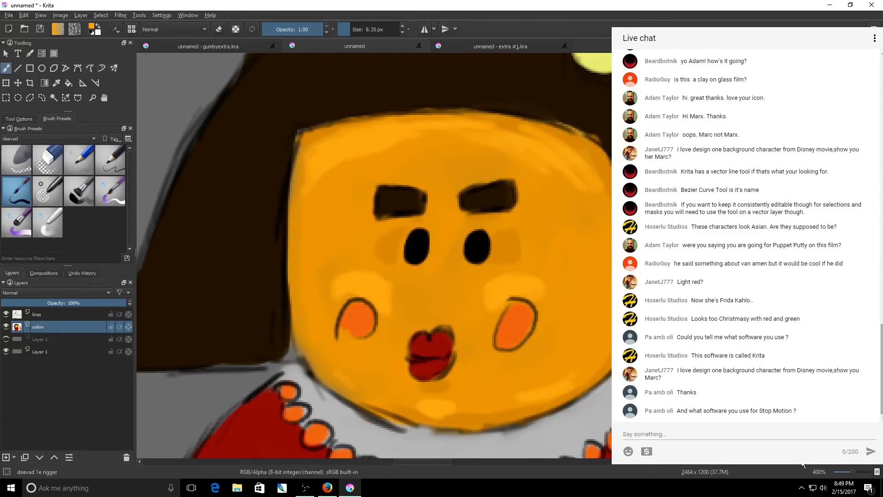
scroll(487, 439, "down", 1)
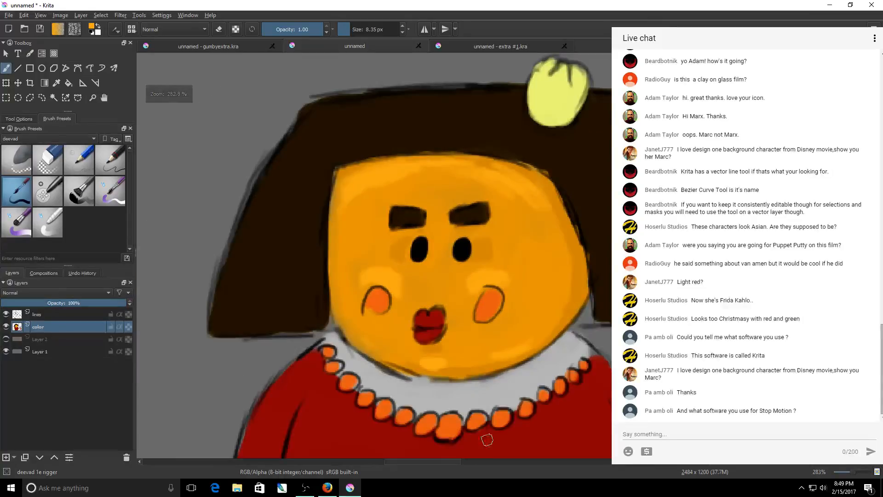
left_click(503, 462)
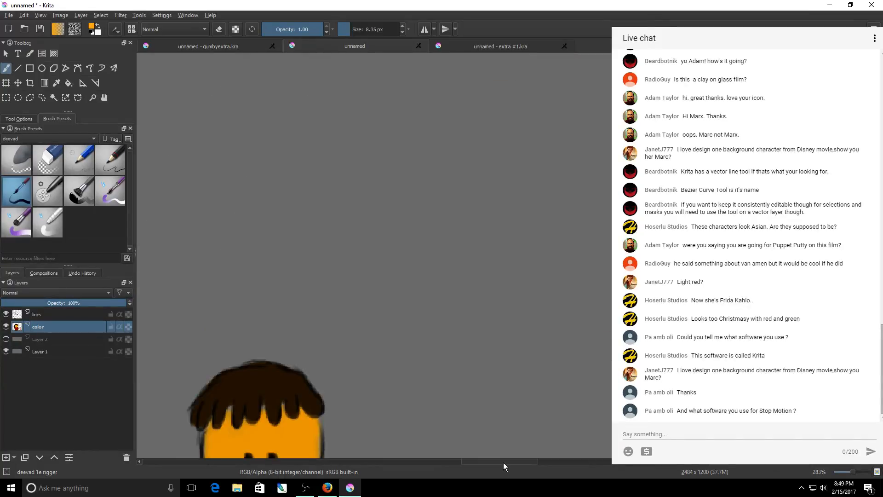
left_click_drag(879, 230, 879, 264)
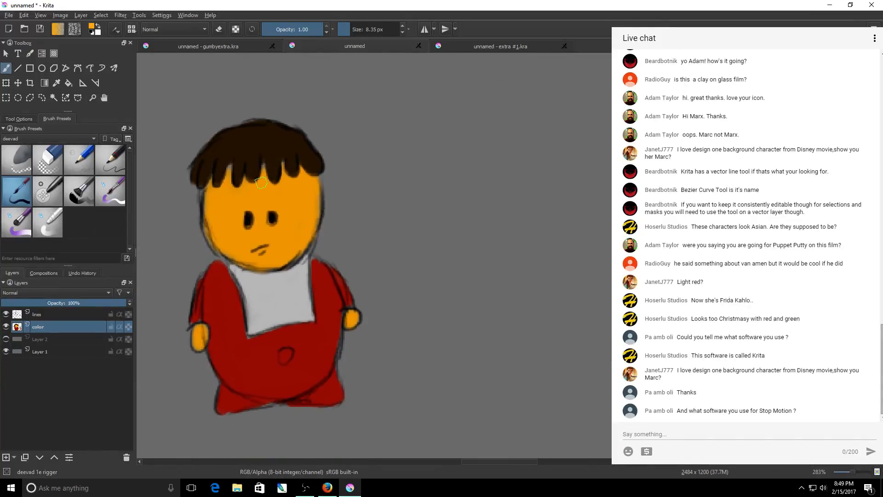
mouse_move(229, 199)
left_mouse_down()
mouse_move(212, 204)
mouse_move(220, 228)
left_mouse_up()
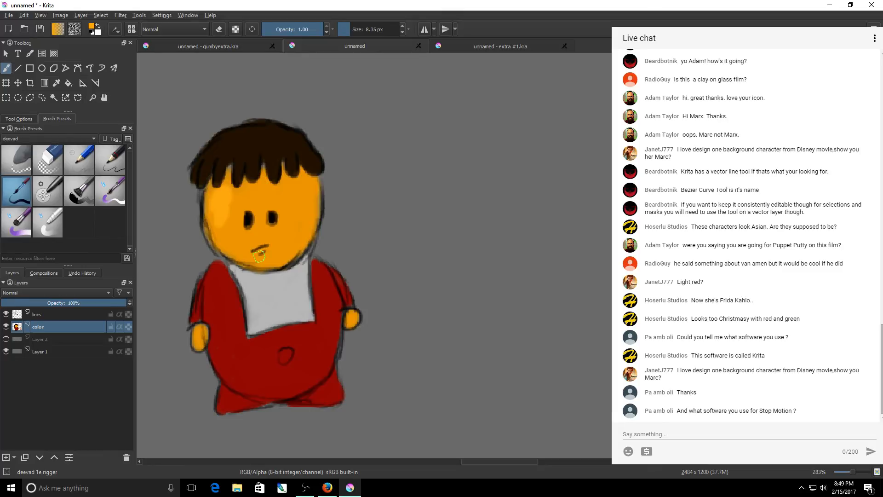
mouse_move(259, 256)
left_mouse_down()
mouse_move(274, 262)
mouse_move(289, 232)
mouse_move(245, 237)
left_mouse_up()
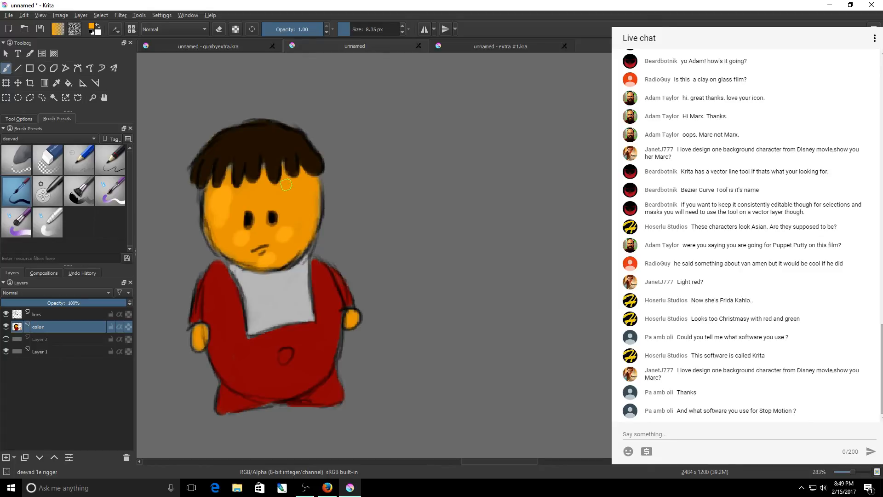
left_click_drag(209, 186, 215, 231)
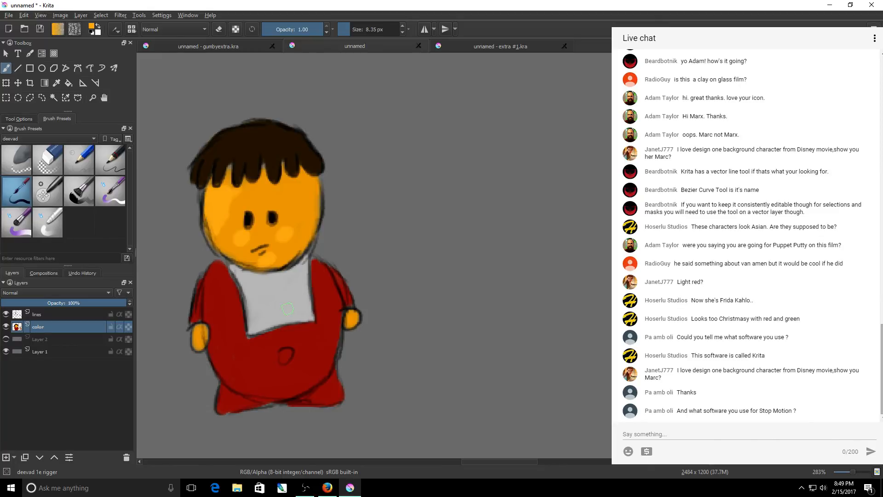
Step: Sample the orange of the woman's dress button and paint the button on the child's red overalls with it
left_click_drag(484, 462, 434, 462)
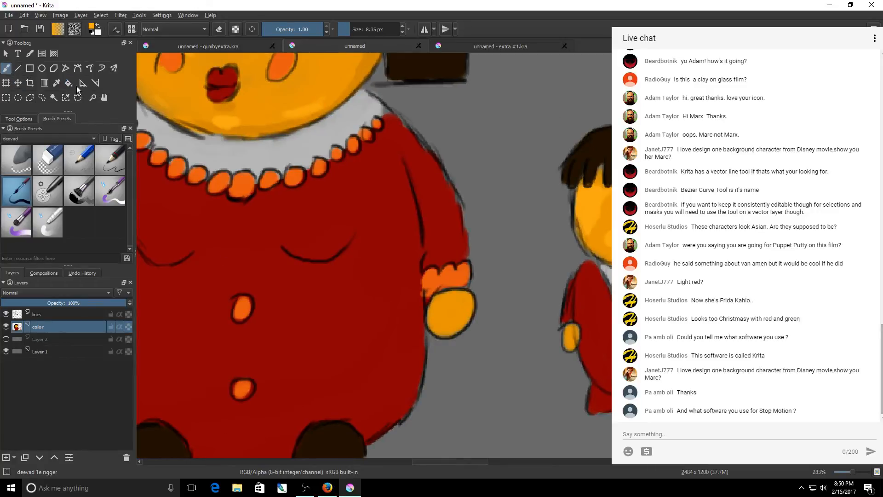
left_click(57, 84)
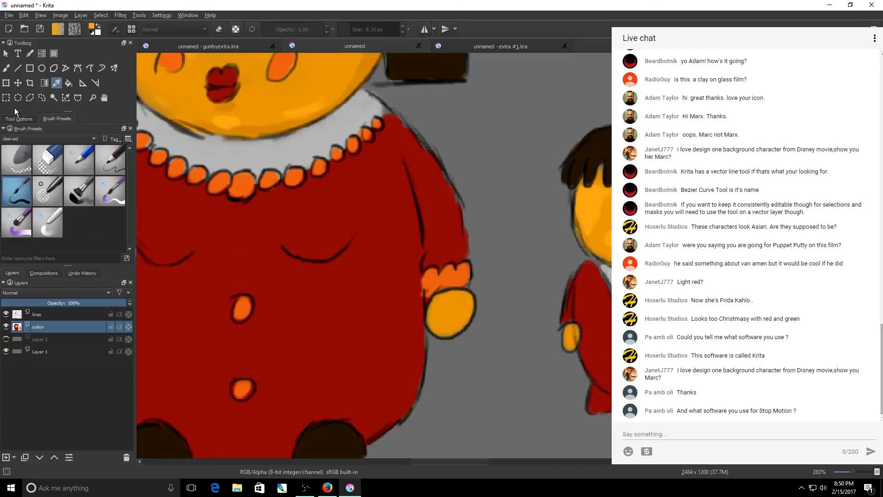
left_click(249, 304)
left_click(6, 69)
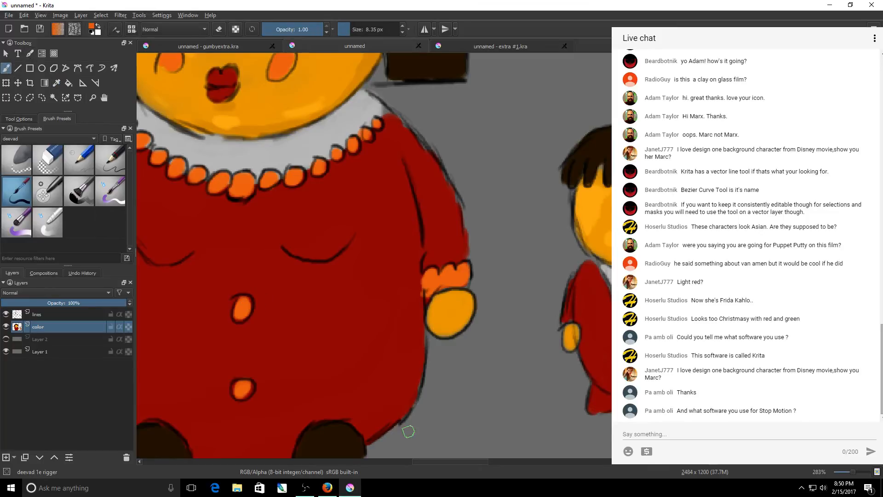
left_click_drag(418, 461, 455, 462)
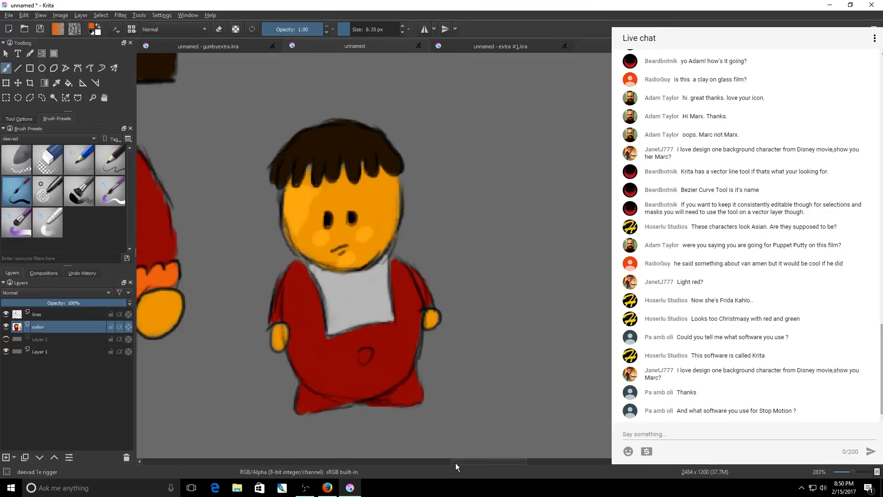
left_click(366, 354)
Step: Sample the dark brown hair colour, darken it to near black and paint a shadow around the underside of the woman's hair flower
left_click(57, 83)
left_click(329, 142)
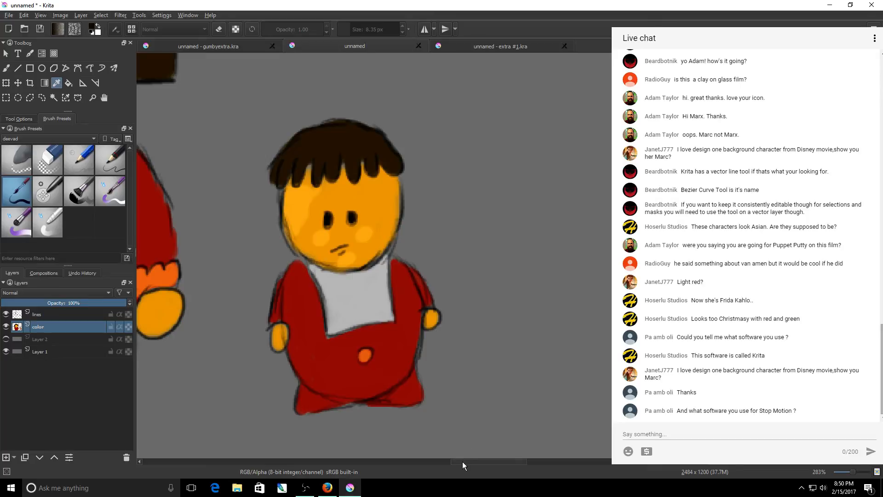
left_click_drag(462, 461, 389, 462)
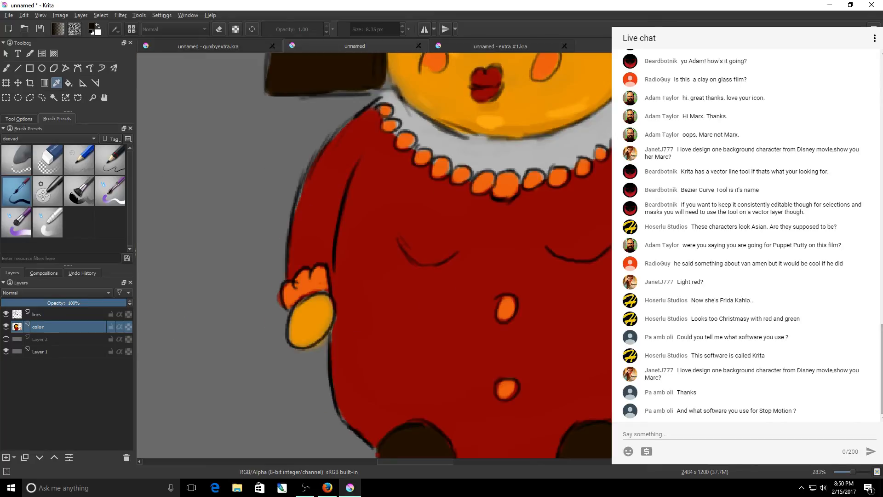
scroll(375, 255, "up", 5)
left_click_drag(437, 462, 445, 462)
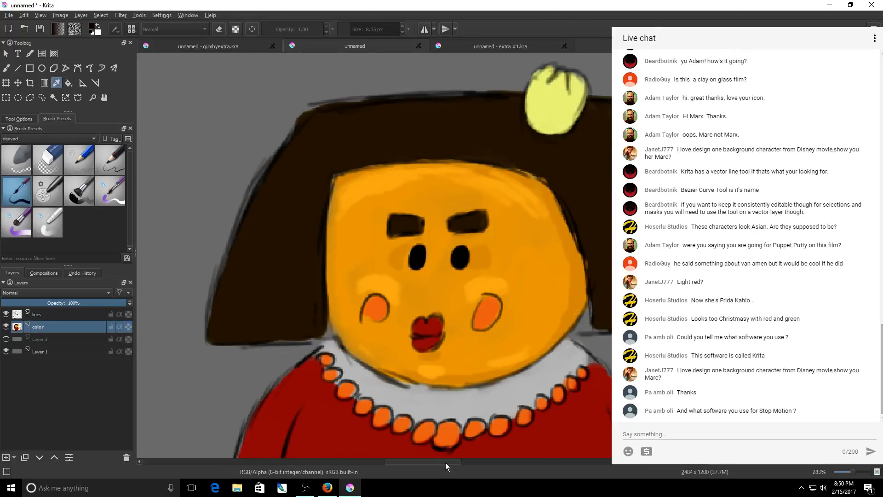
key("b")
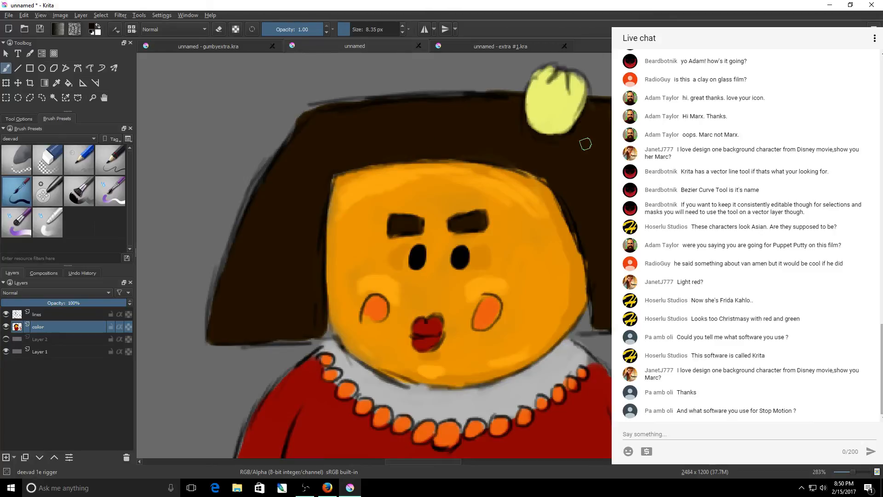
left_click_drag(586, 144, 546, 137)
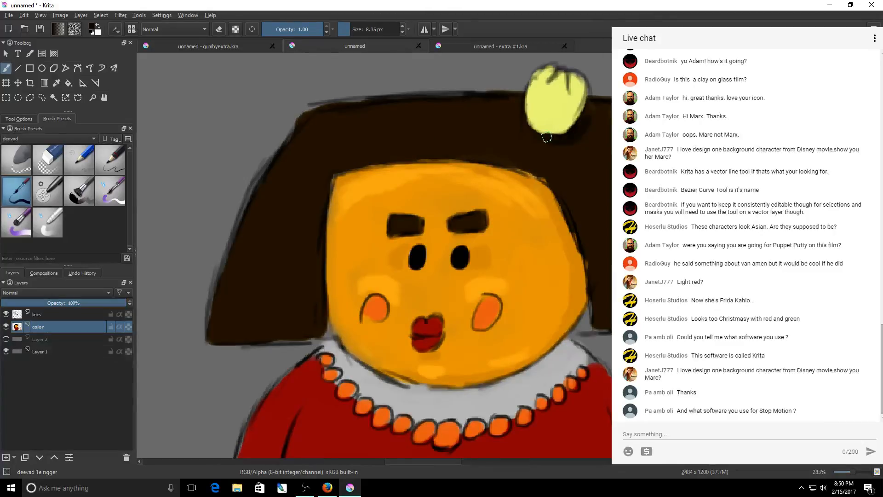
key("ctrl+z")
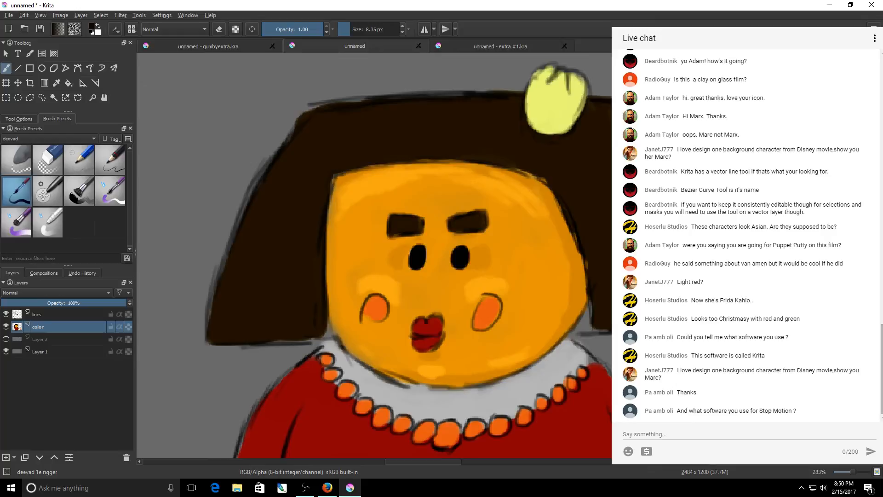
mouse_move(567, 135)
left_mouse_down()
mouse_move(537, 134)
mouse_move(577, 141)
mouse_move(584, 123)
left_mouse_up()
Step: Shade the woman's hair near black along the hairline above her face and along the lower edge on the flower's side
left_click_drag(456, 151, 539, 169)
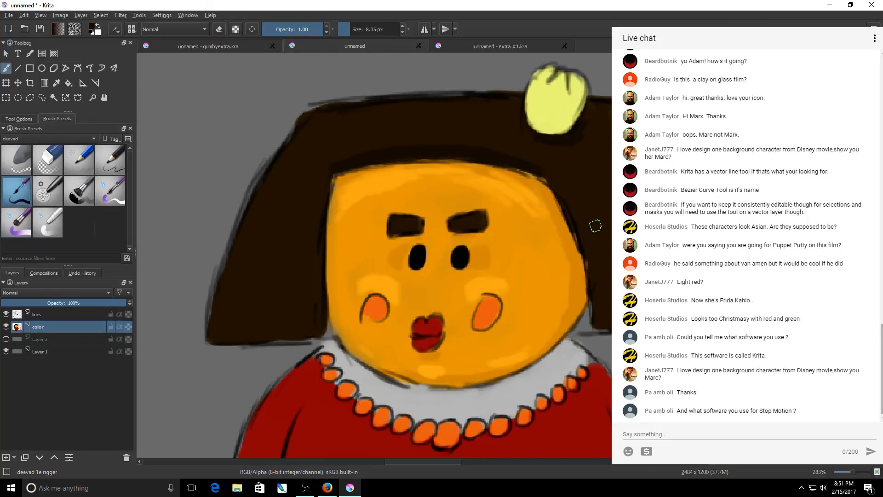
left_click_drag(544, 180, 528, 171)
left_click_drag(448, 461, 459, 461)
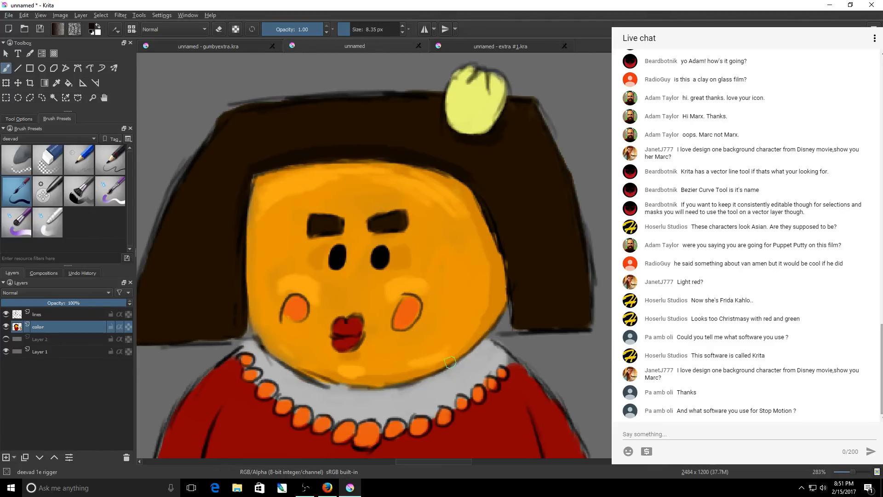
left_click_drag(554, 328, 572, 329)
Step: Darken the hair's lower edge opposite the flower, undoing a stray stroke, and shade the hair beside the cheek on the flower's side
left_click_drag(415, 461, 403, 462)
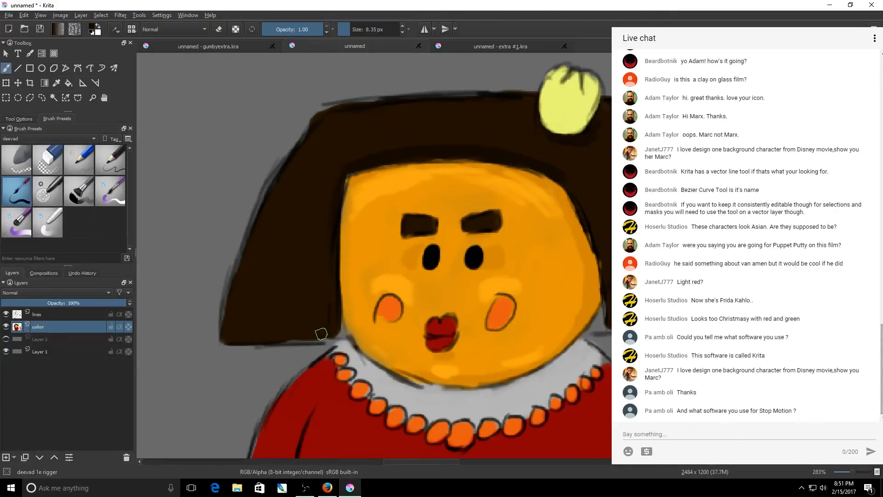
mouse_move(321, 333)
left_mouse_down()
mouse_move(302, 340)
mouse_move(343, 326)
left_mouse_up()
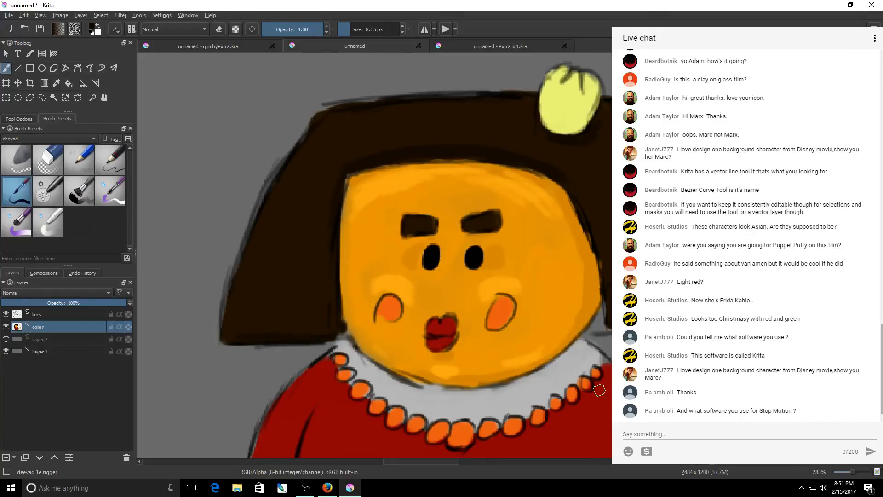
key("ctrl+z")
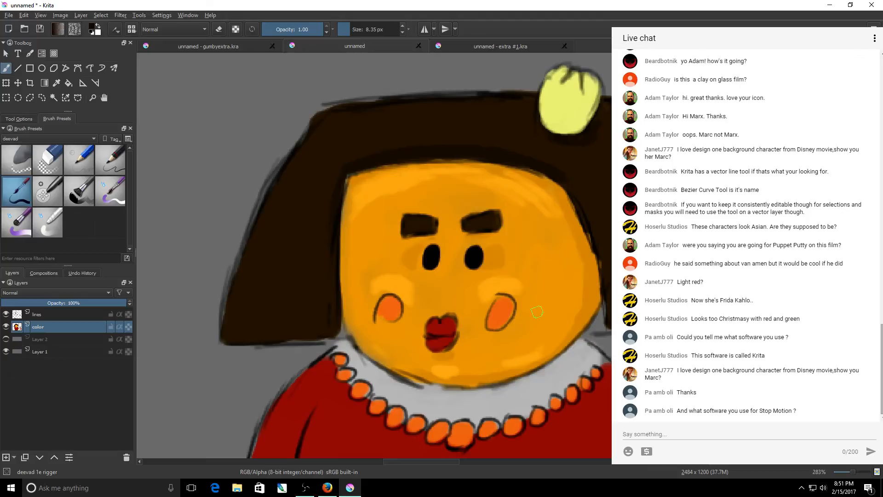
left_click_drag(598, 323, 600, 315)
mouse_move(603, 302)
left_mouse_down()
mouse_move(593, 330)
mouse_move(607, 330)
left_mouse_up()
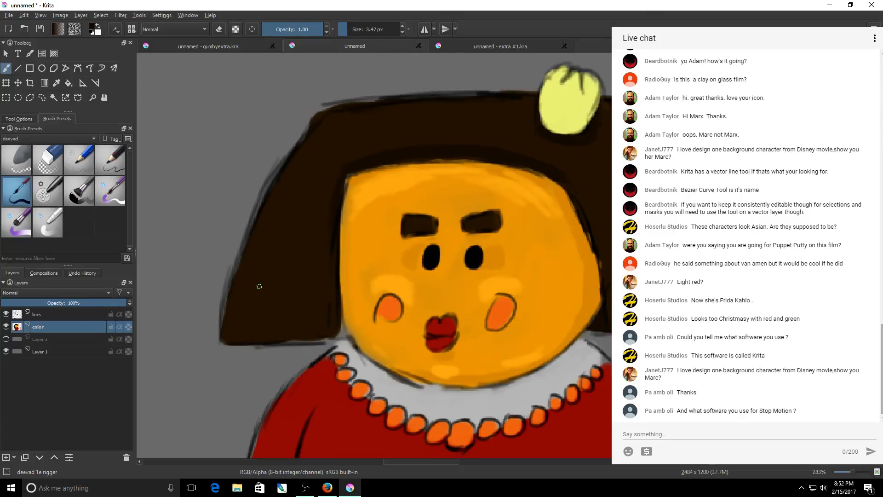
Step: Paint near-black strands through the woman's hair opposite the flower and across the top, with the brush size at 7.46 px
left_click_drag(259, 286, 274, 275)
left_click_drag(322, 193, 339, 151)
left_click_drag(547, 201, 554, 186)
scroll(573, 198, "down", 7)
scroll(573, 199, "up", 2)
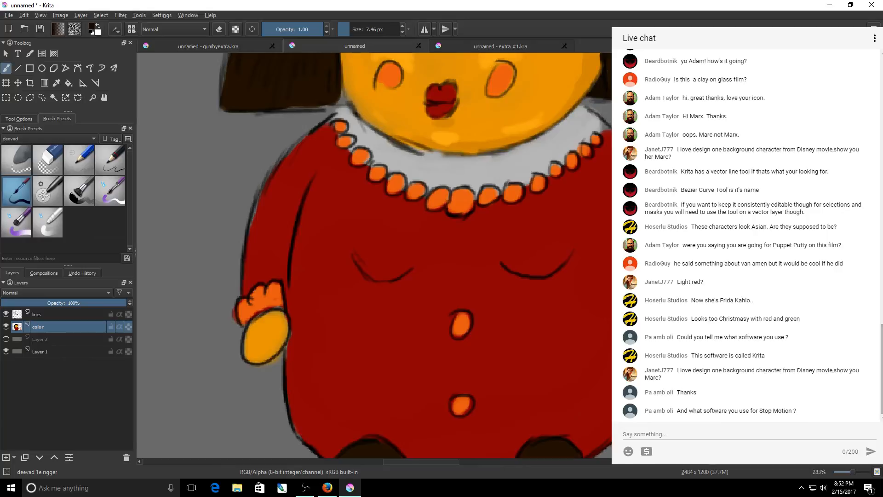
scroll(415, 255, "up", 3)
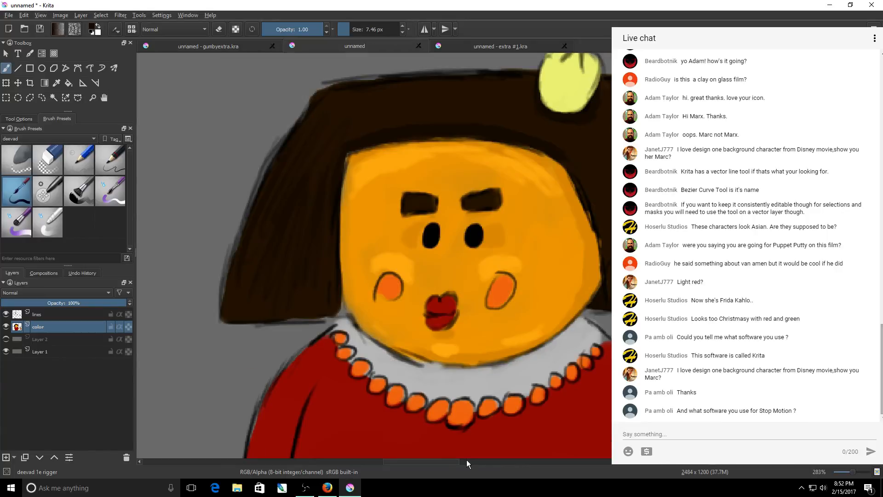
left_click_drag(455, 461, 466, 462)
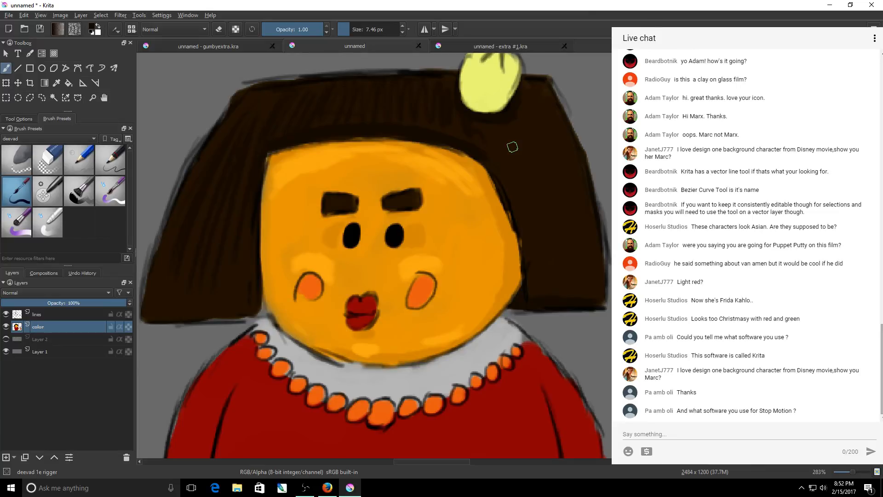
Step: Paint near-black strands down the woman's hair below the flower and through the child's hair
mouse_move(547, 138)
left_mouse_down()
mouse_move(570, 229)
mouse_move(548, 173)
mouse_move(518, 190)
left_mouse_up()
left_click_drag(501, 150, 526, 270)
left_click_drag(426, 463, 474, 463)
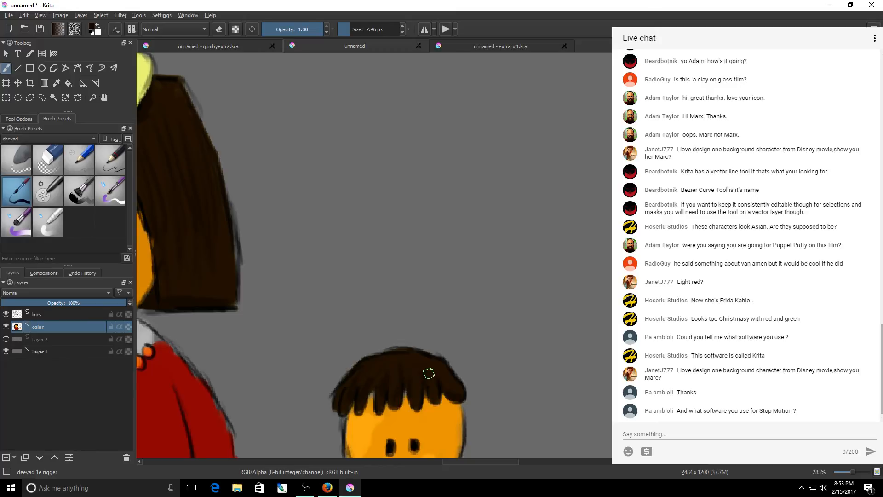
Step: Sample the collar's light grey, darken it and paint a shadow on the woman's collar beneath her chin
mouse_move(513, 461)
left_mouse_down()
mouse_move(446, 460)
mouse_move(465, 458)
left_mouse_up()
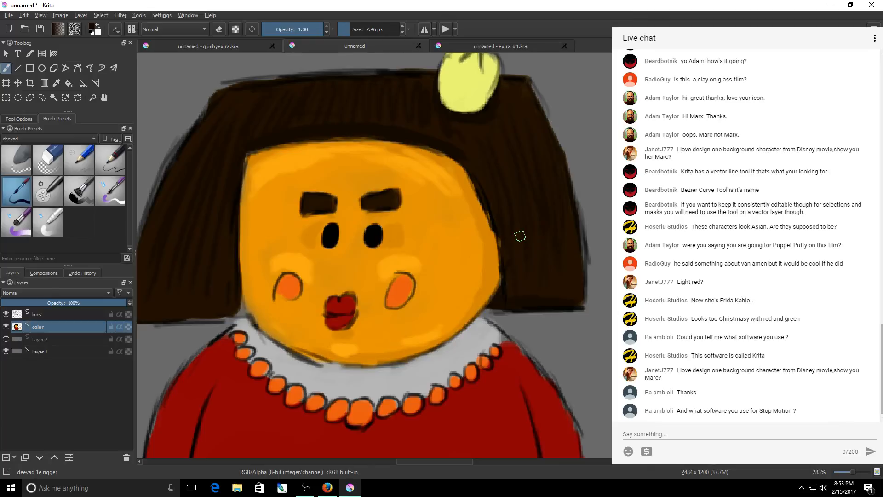
scroll(520, 236, "down", 5)
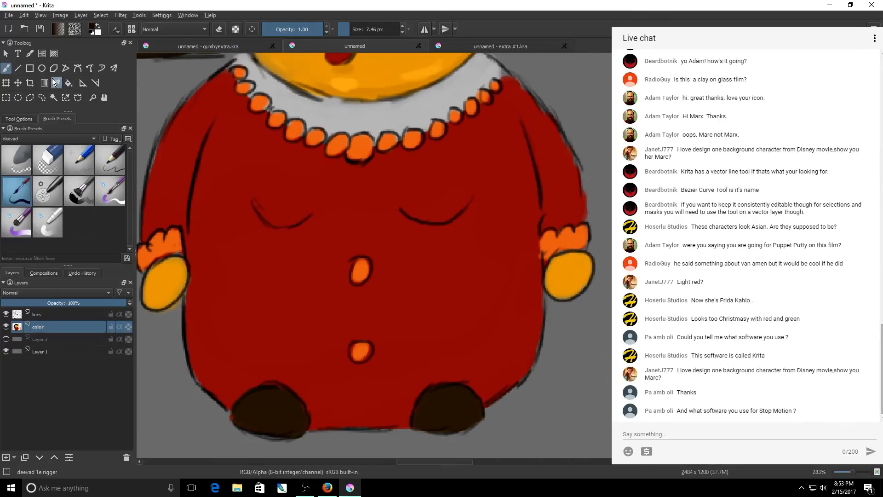
left_click(57, 83)
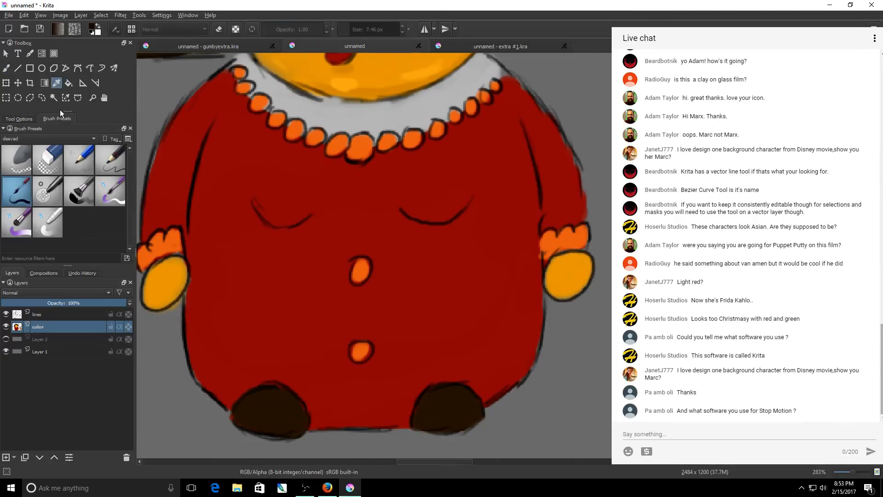
left_click(248, 144)
key("k")
key("b")
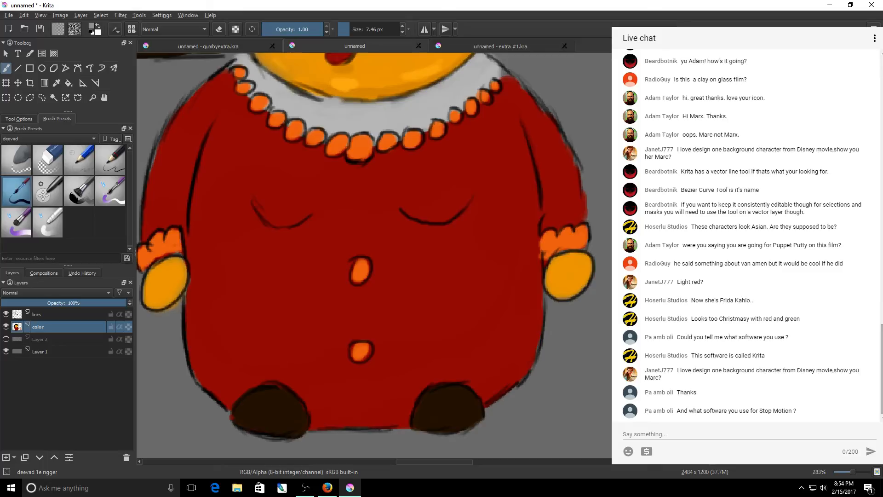
scroll(474, 229, "up", 5)
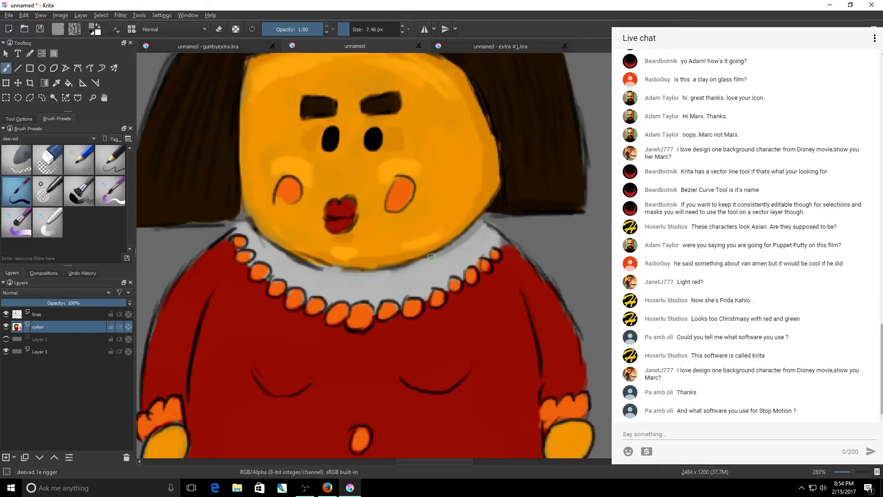
left_click_drag(426, 258, 335, 274)
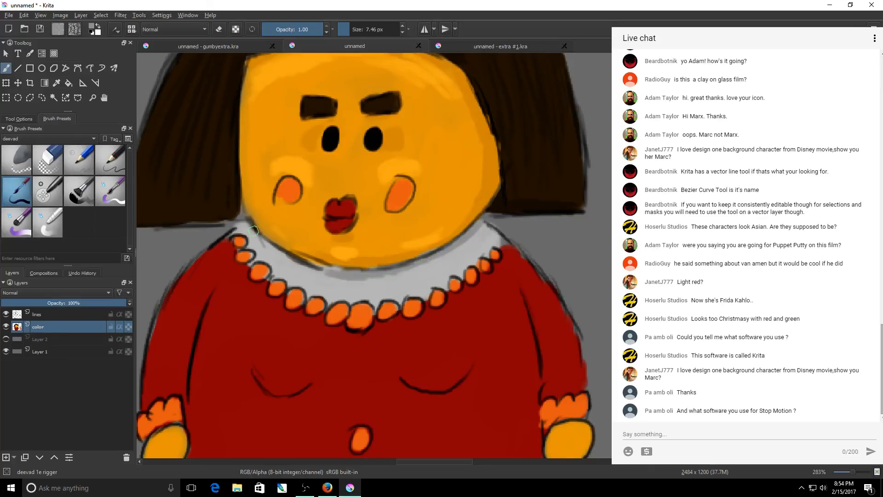
Step: Extend the darker grey shadow along the woman's collar beneath her chin and at both collar ends
left_click_drag(253, 231, 341, 278)
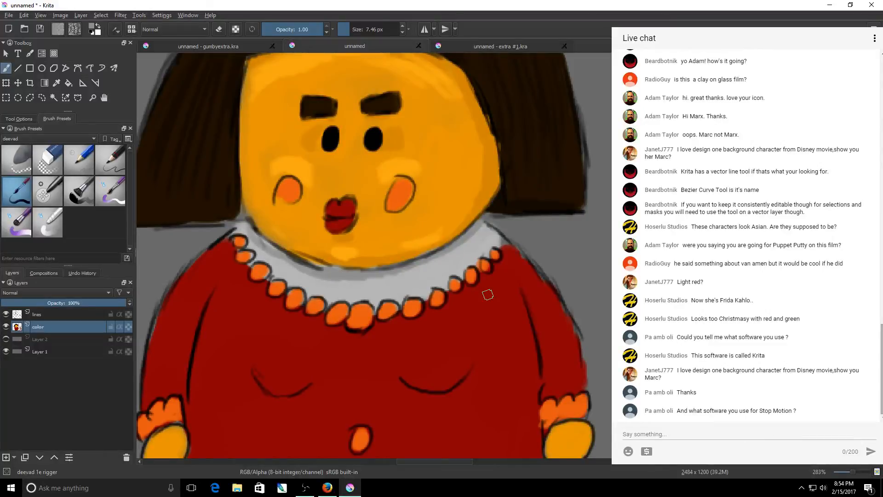
left_click_drag(238, 225, 246, 231)
left_click_drag(478, 230, 497, 237)
Step: Shade the child's light grey bib with darker grey strokes down its middle, undoing the first stroke beneath the chin
left_click(501, 461)
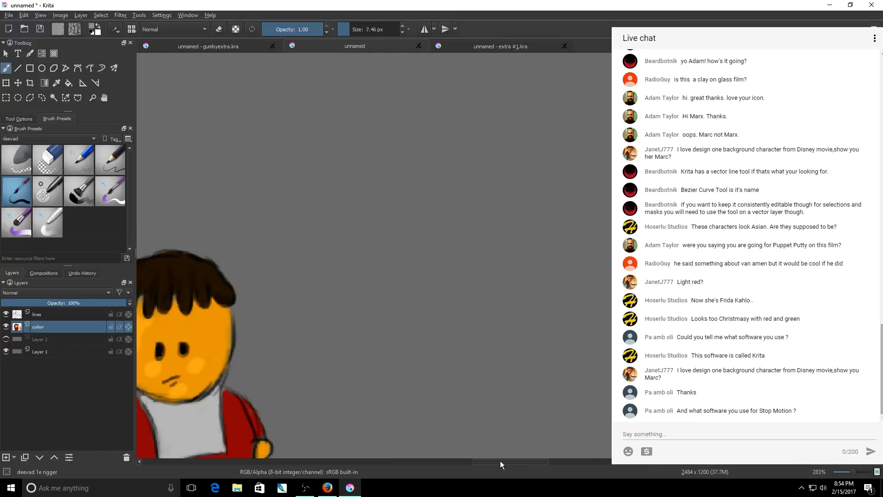
left_click_drag(500, 462, 465, 461)
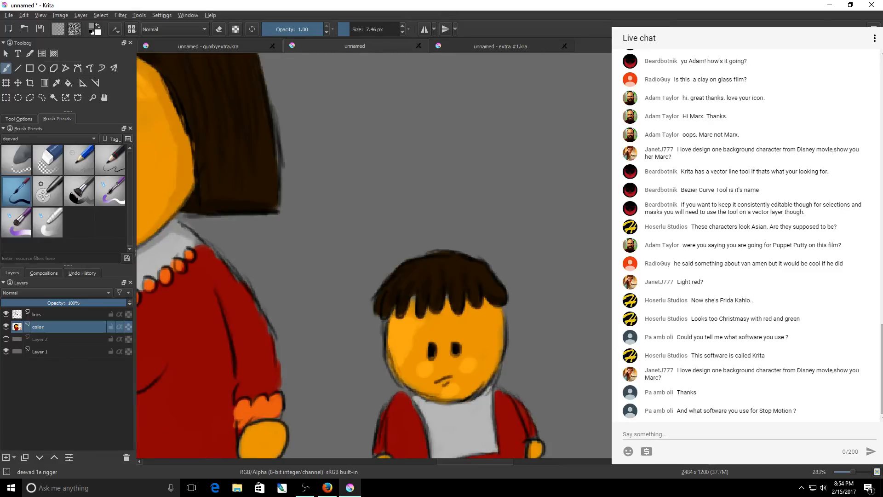
scroll(374, 255, "down", 5)
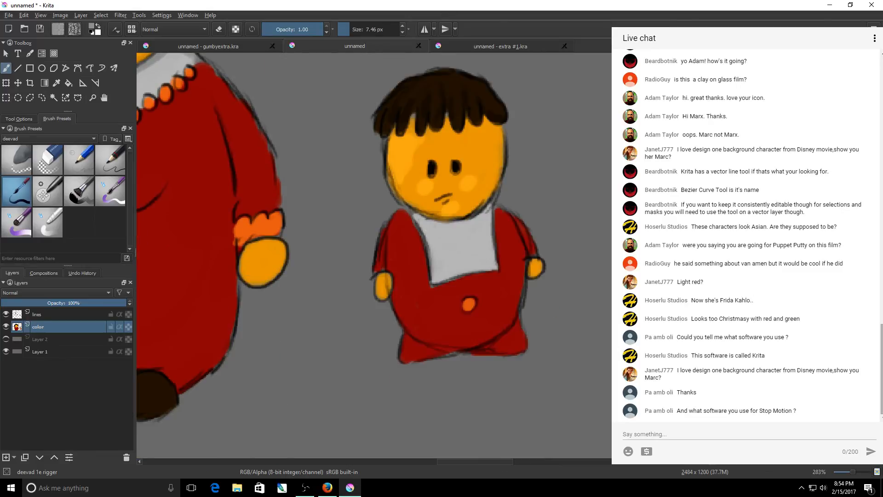
mouse_move(428, 228)
left_mouse_down()
mouse_move(472, 248)
mouse_move(419, 215)
mouse_move(443, 225)
mouse_move(492, 207)
left_mouse_up()
key("ctrl+z")
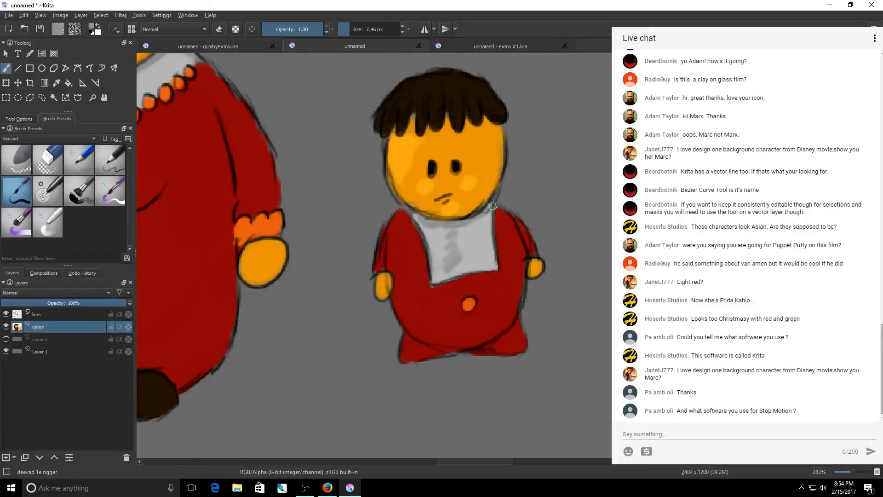
left_click_drag(448, 231, 439, 241)
Step: Paint lighter grey highlight strokes across the woman's collar above the orange trim, undoing one stray stroke
left_click_drag(523, 462, 468, 460)
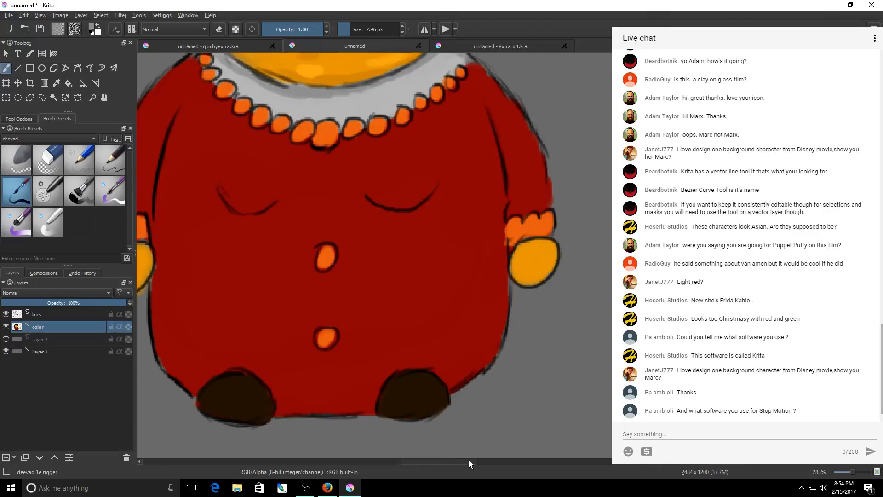
scroll(479, 248, "up", 5)
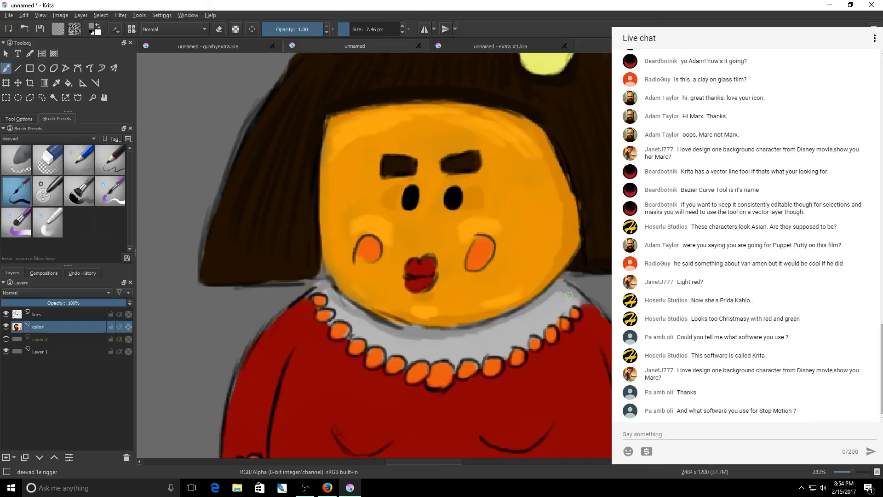
mouse_move(569, 296)
left_mouse_down()
mouse_move(576, 301)
mouse_move(567, 304)
left_mouse_up()
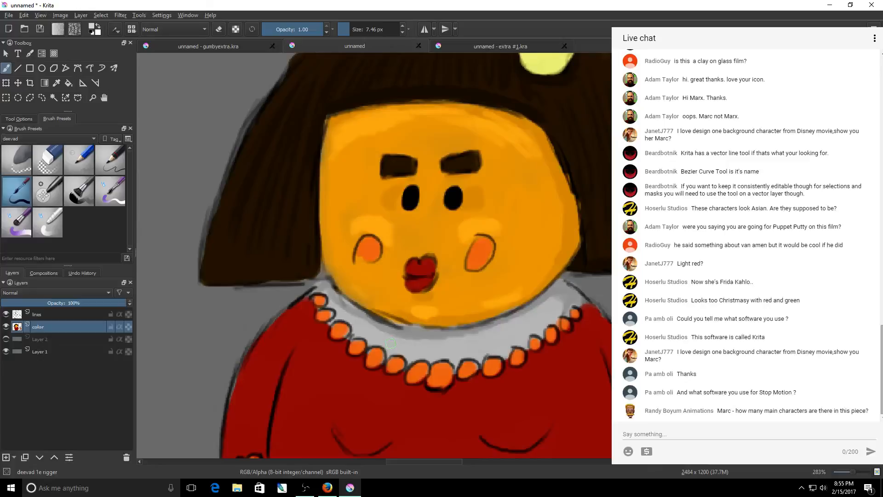
mouse_move(420, 343)
left_mouse_down()
mouse_move(457, 341)
mouse_move(547, 309)
left_mouse_up()
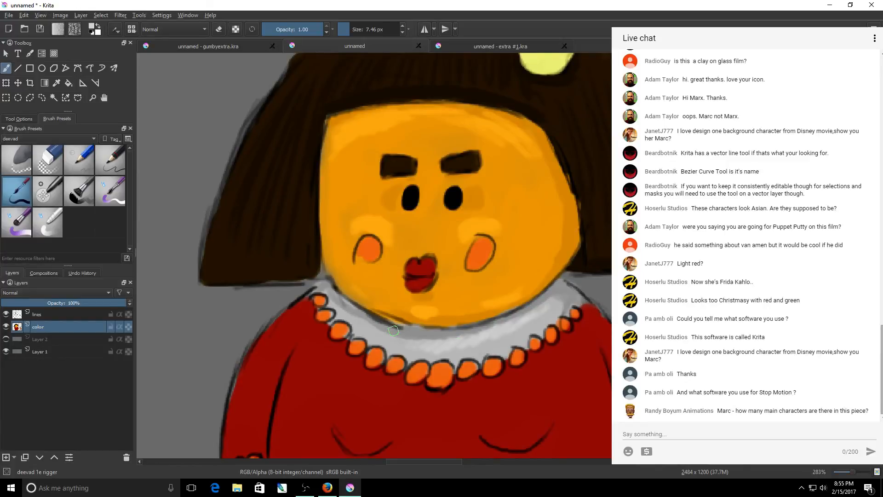
left_click_drag(394, 330, 385, 325)
key("ctrl+z")
left_click_drag(391, 337, 358, 309)
Step: Paint lighter grey highlights on the child's bib beside the darker shading
left_click(552, 460)
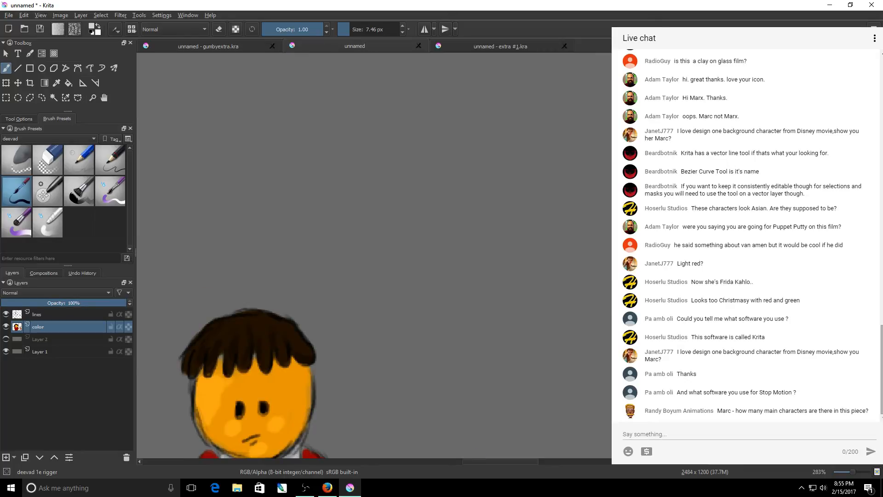
scroll(561, 273, "down", 5)
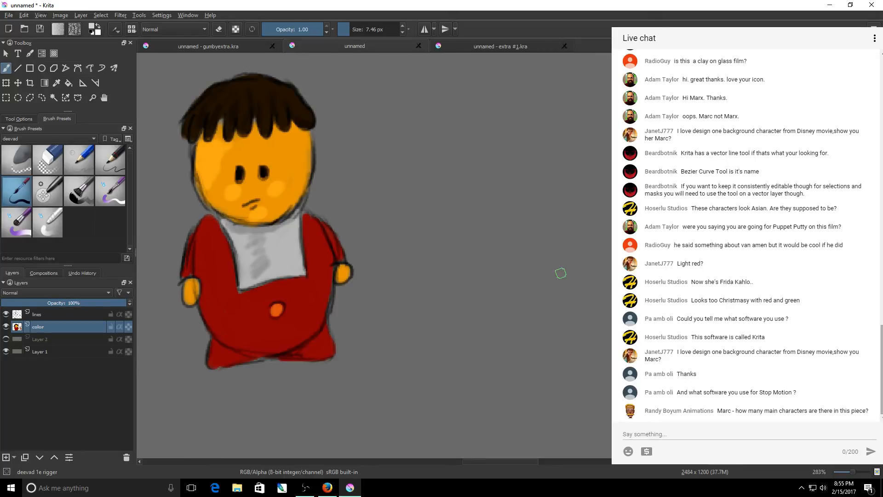
mouse_move(276, 240)
left_mouse_down()
mouse_move(264, 276)
mouse_move(297, 268)
mouse_move(271, 249)
left_mouse_up()
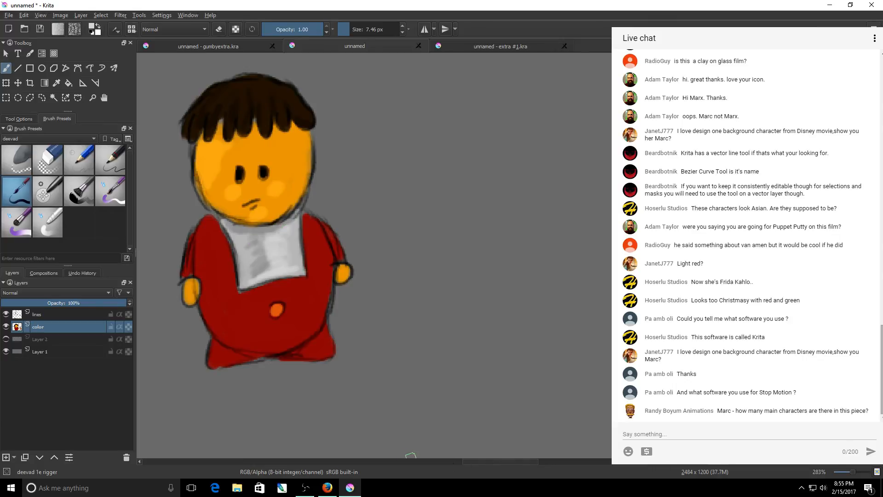
Step: Sample the woman's dress red, darken it and paint shadows beside the sleeve line, under both chest curves and beneath the buttons
left_click_drag(518, 461, 452, 462)
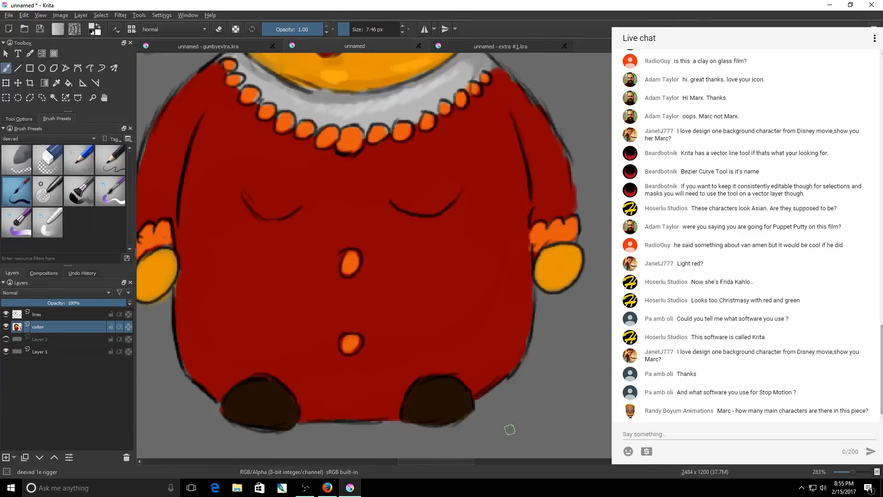
left_click(553, 462)
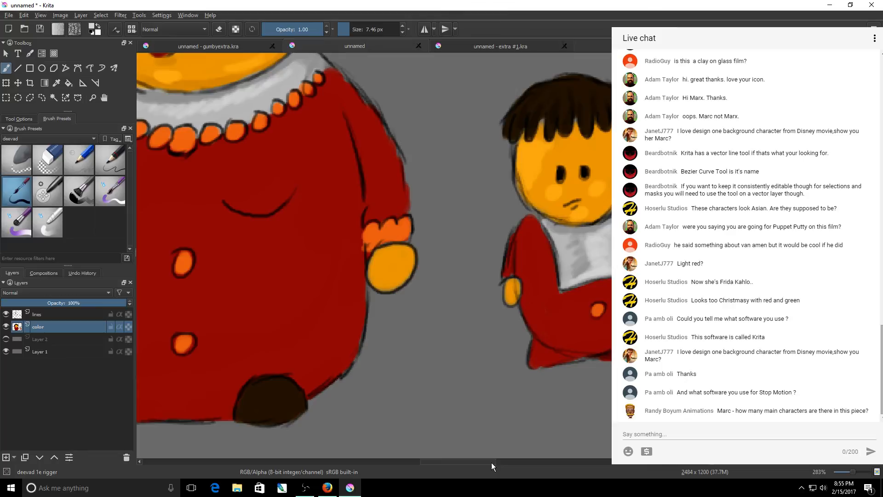
left_click_drag(491, 462, 453, 461)
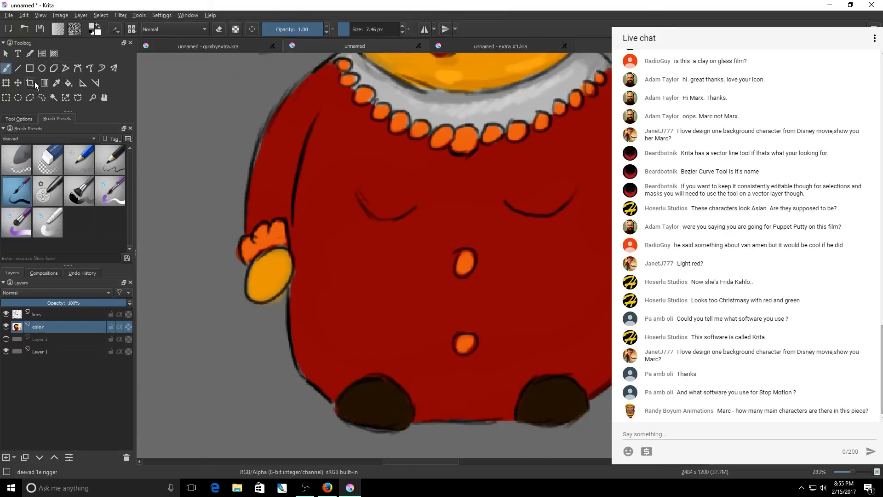
left_click(58, 84)
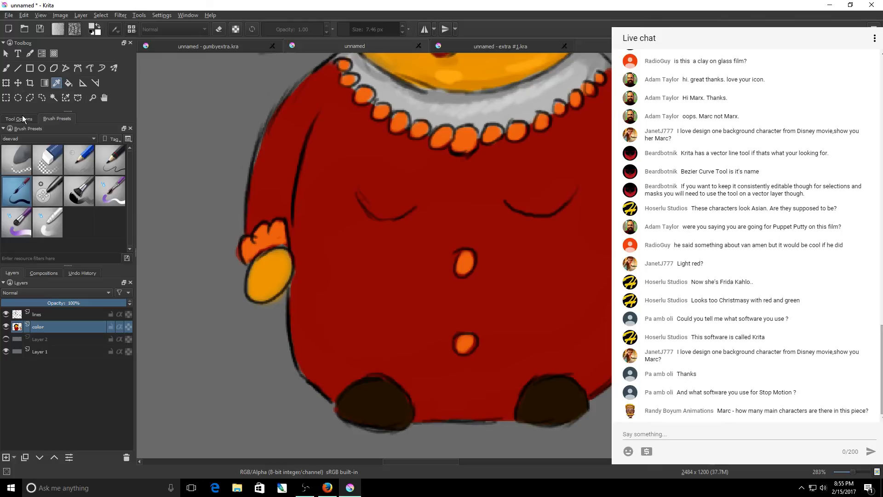
key("b")
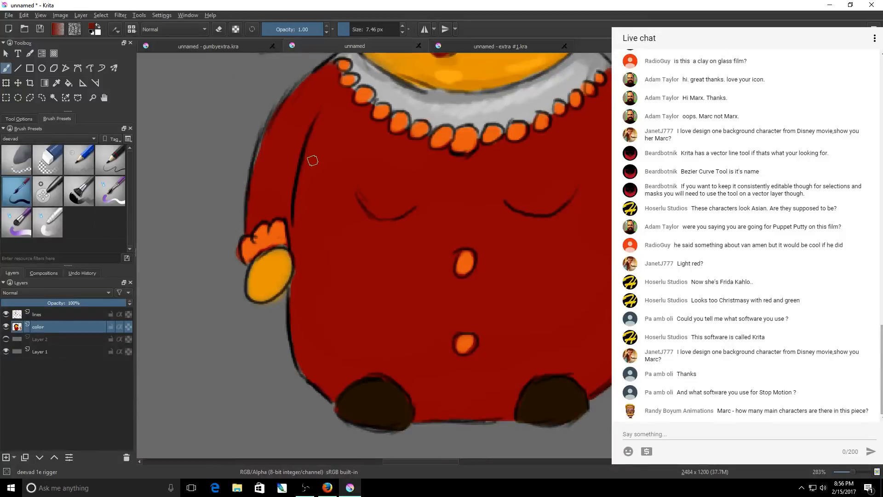
mouse_move(313, 160)
left_mouse_down()
mouse_move(326, 111)
mouse_move(303, 180)
left_mouse_up()
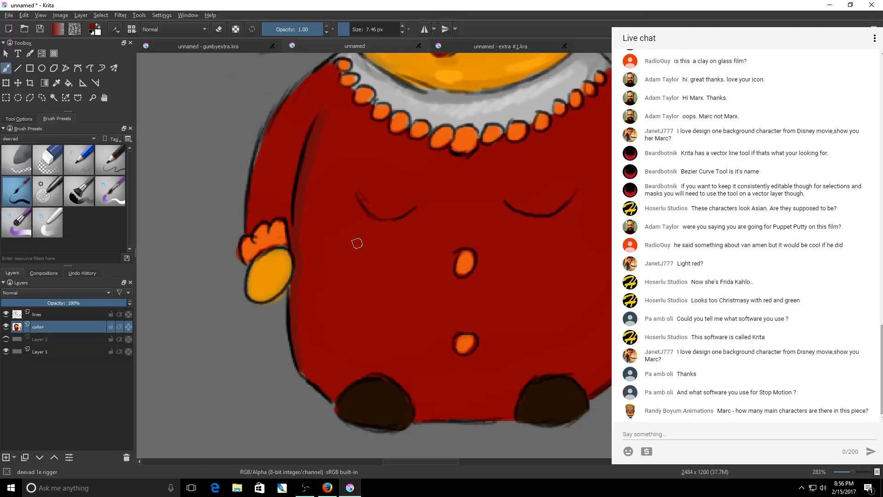
left_click_drag(352, 200, 404, 223)
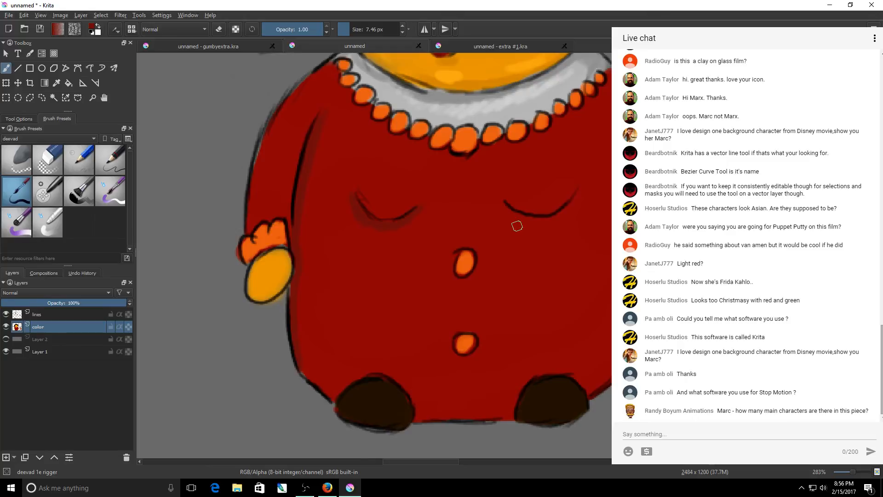
mouse_move(516, 226)
left_mouse_down()
mouse_move(540, 226)
mouse_move(533, 233)
left_mouse_up()
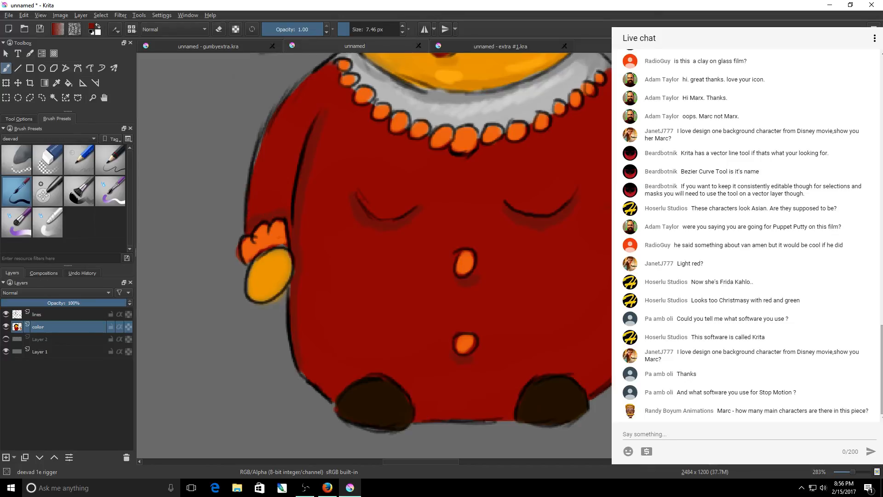
Step: Paint dark red shadows above the woman's other cuff and on the dress beneath the orange collar trim
left_click(490, 459)
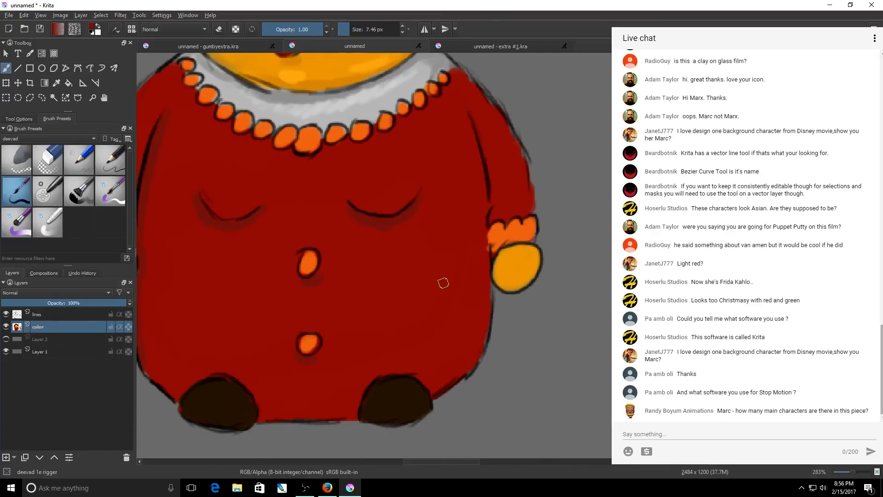
mouse_move(510, 216)
left_mouse_down()
mouse_move(495, 215)
mouse_move(497, 207)
left_mouse_up()
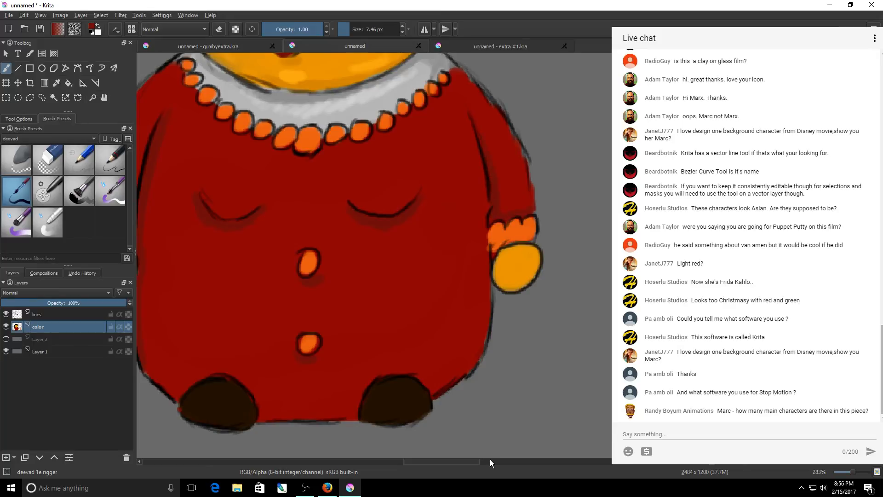
left_click_drag(469, 461, 446, 461)
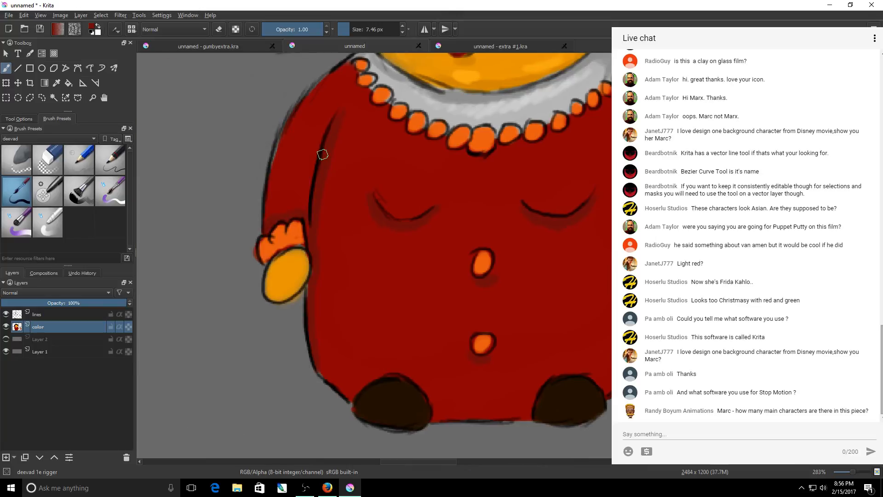
left_click_drag(351, 74, 348, 65)
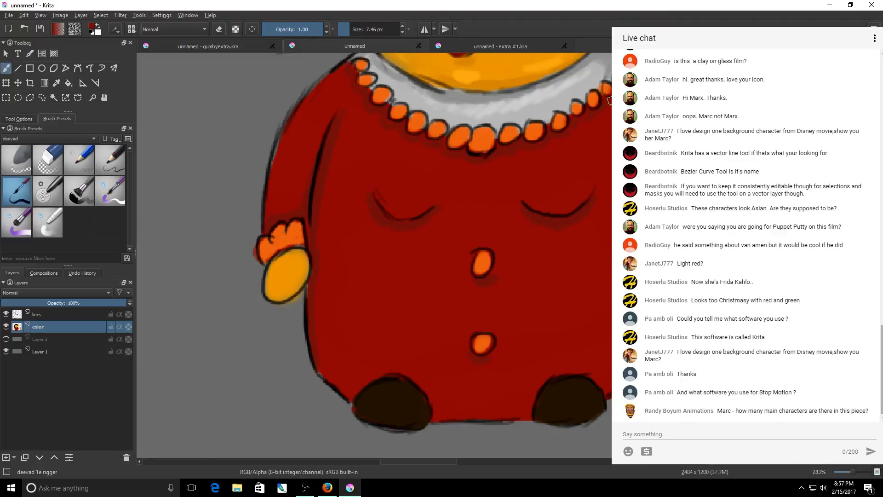
key("d")
mouse_move(539, 152)
left_mouse_down()
mouse_move(536, 168)
mouse_move(549, 173)
left_mouse_up()
key("ctrl+z")
Step: Resample the dark red from the woman's dress and shade its hem between the feet and along both lower corners
left_click(57, 83)
left_click_drag(402, 459, 418, 459)
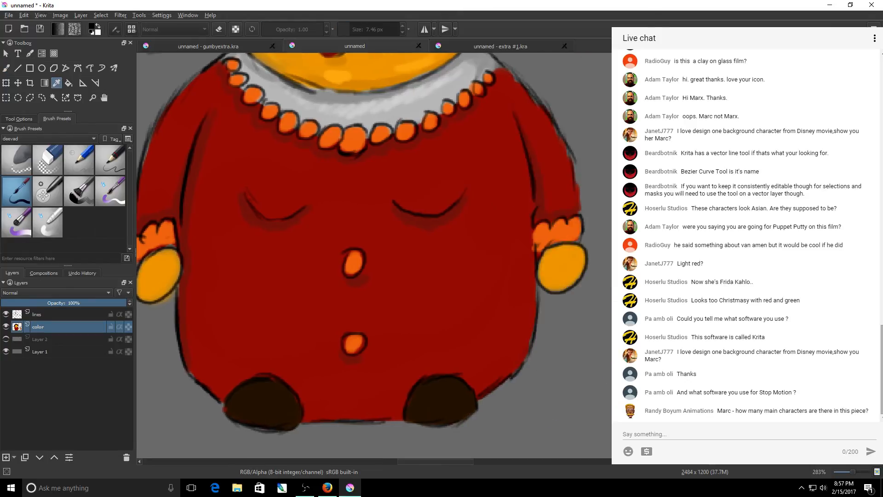
left_click(543, 171)
left_click(7, 68)
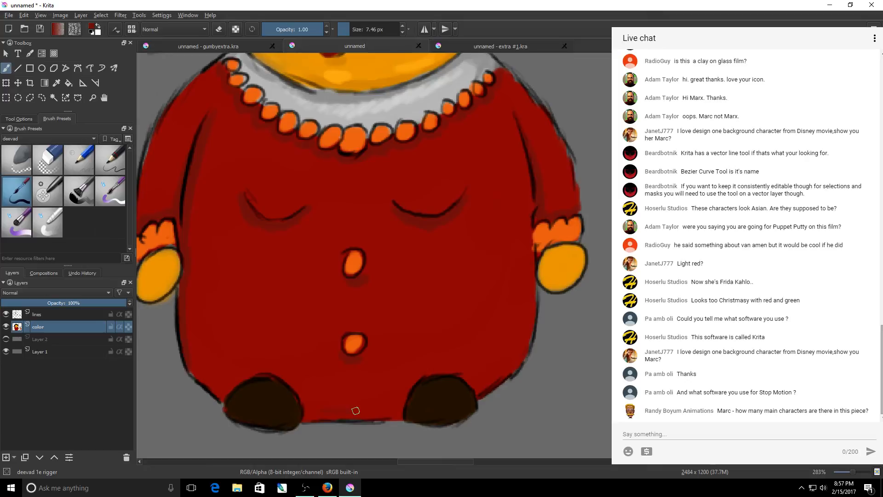
left_click_drag(356, 410, 352, 413)
left_click_drag(530, 355, 491, 379)
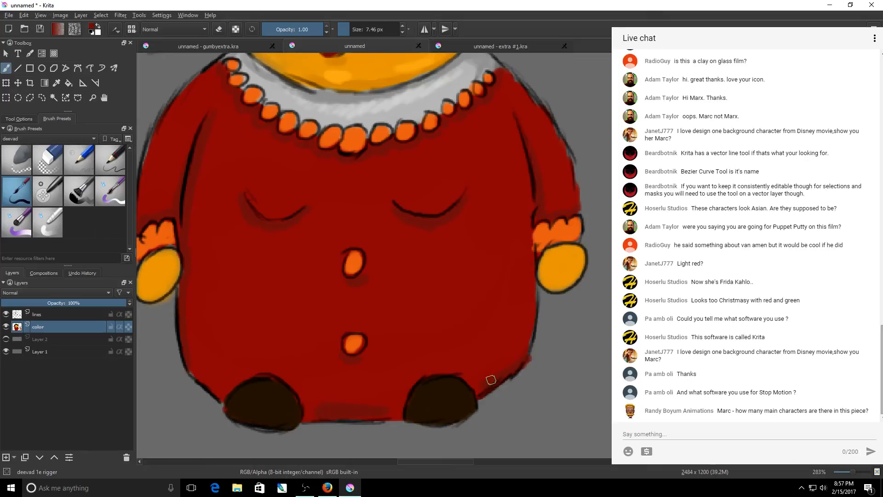
mouse_move(202, 371)
left_mouse_down()
mouse_move(189, 366)
mouse_move(198, 369)
left_mouse_up()
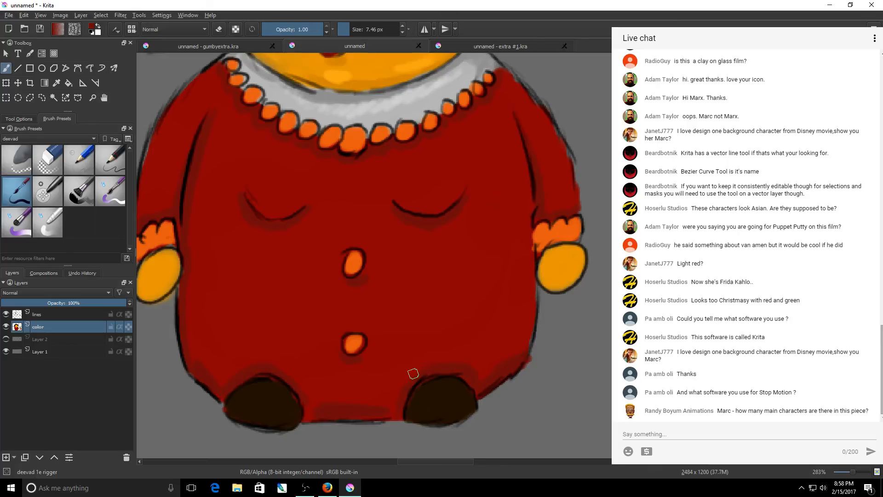
Step: Enlarge the brush to 31.86 px at 0.42 opacity and softly shade the dress's side and lower area, reducing the brush size partway
left_click_drag(244, 318, 276, 311, "shift")
left_click(299, 30)
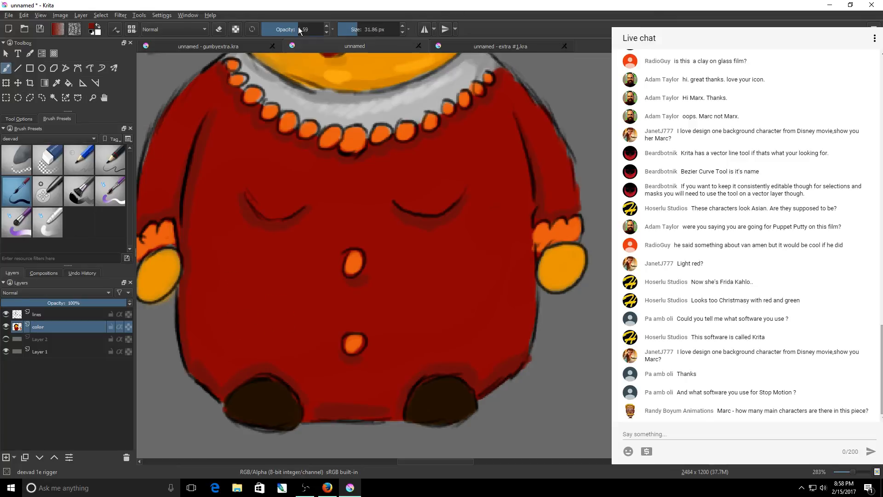
left_click_drag(299, 30, 288, 29)
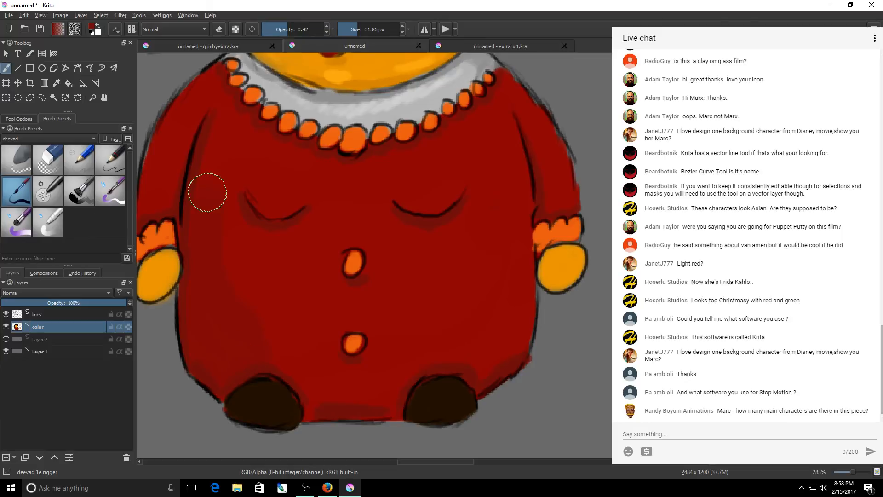
mouse_move(319, 375)
left_mouse_down()
mouse_move(296, 357)
mouse_move(381, 391)
left_mouse_up()
key("bracketleft")
left_click_drag(268, 295, 328, 374)
Step: Set the brush opacity to 1.00 and size to 19.26 px, and paint dark red shading along the child's side and lower outfit
left_click_drag(437, 461, 477, 461)
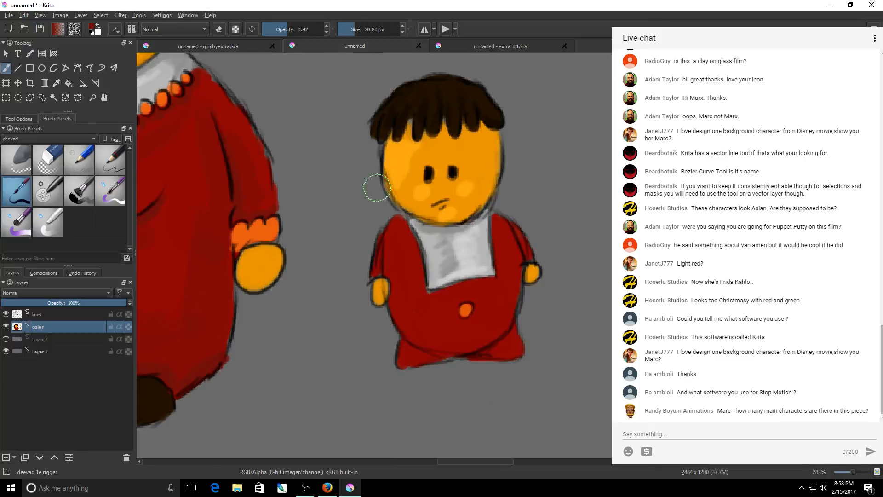
left_click_drag(294, 29, 323, 29)
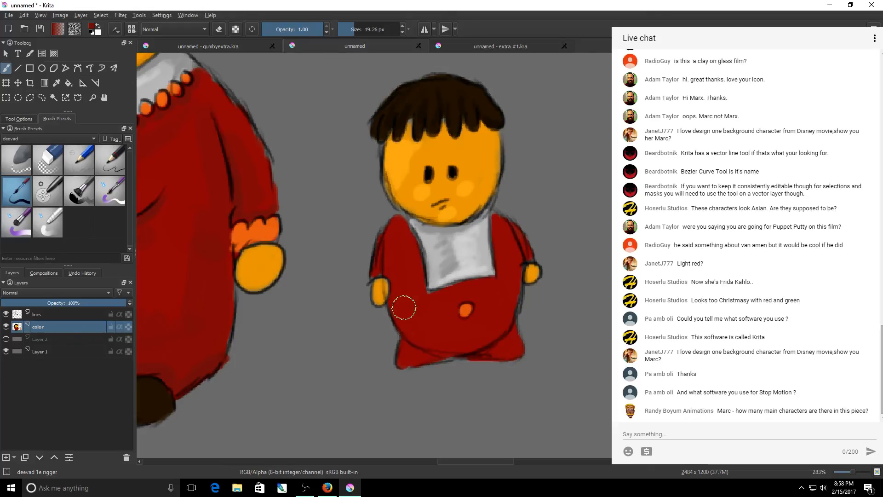
left_click_drag(403, 307, 392, 308)
mouse_move(419, 360)
left_mouse_down()
mouse_move(512, 354)
mouse_move(479, 352)
mouse_move(438, 330)
mouse_move(480, 344)
mouse_move(495, 334)
mouse_move(487, 338)
mouse_move(476, 313)
left_mouse_up()
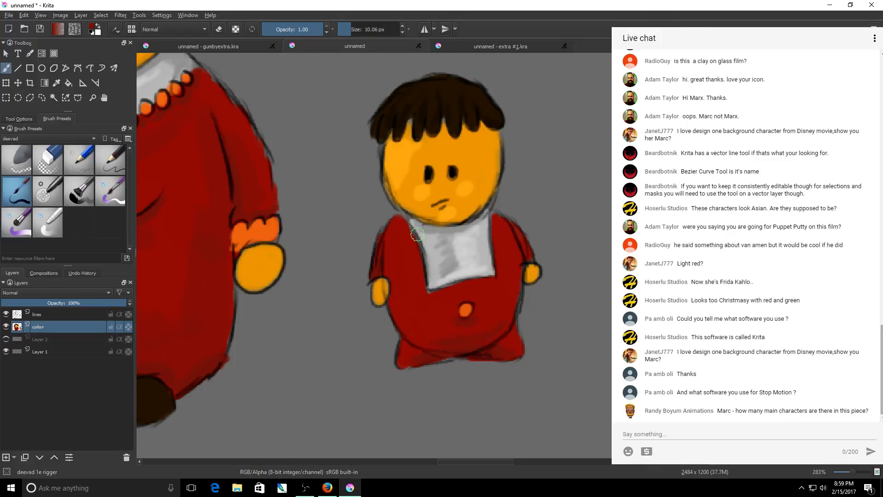
Step: Paint dark red shadows beneath the child's white bib and, with the brush reduced to 7.24 px, below the hand
mouse_move(449, 297)
left_mouse_down()
mouse_move(437, 298)
mouse_move(489, 285)
left_mouse_up()
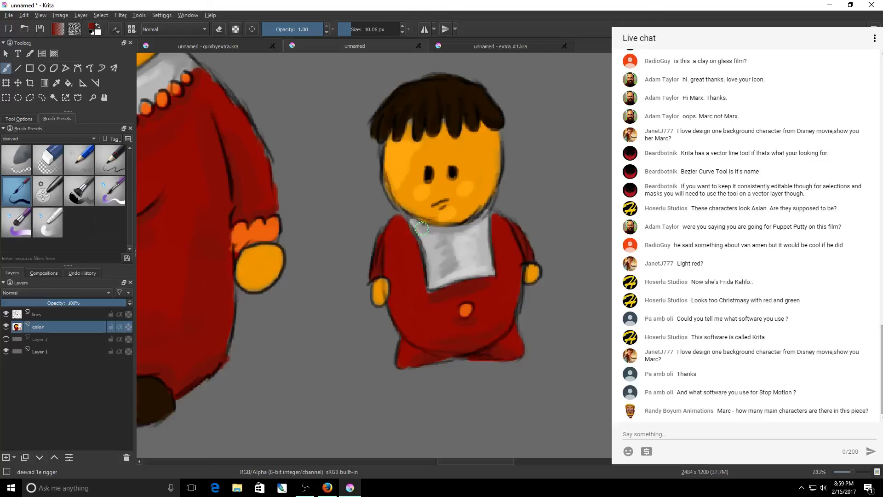
left_click_drag(421, 228, 402, 227, "shift")
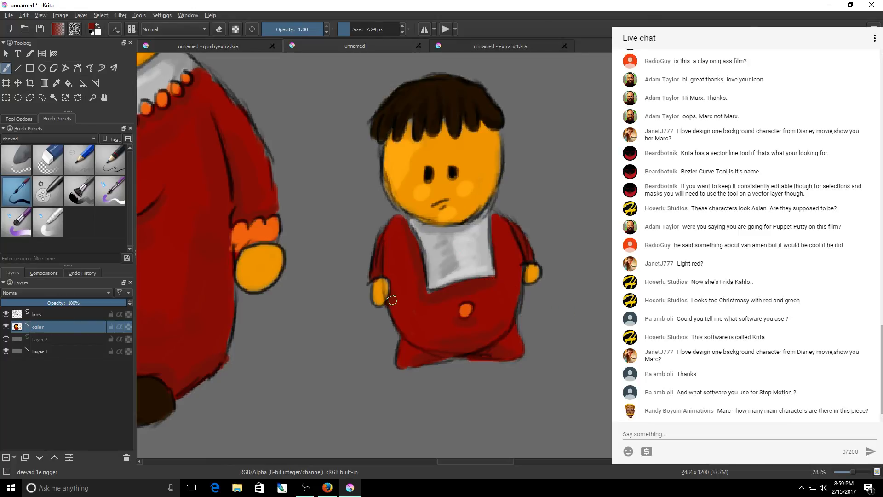
left_click_drag(525, 266, 521, 293)
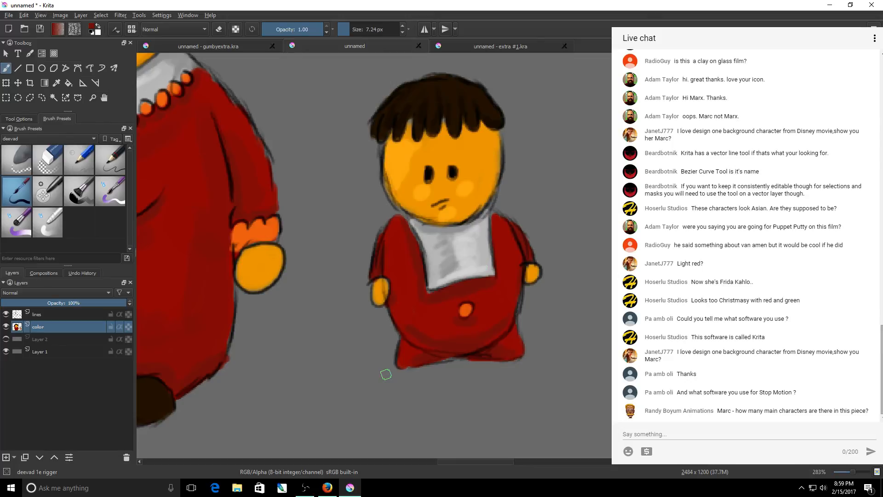
Step: Examine the shading on both characters up close and at full view
left_click_drag(508, 460, 463, 458)
scroll(388, 255, "up", 5)
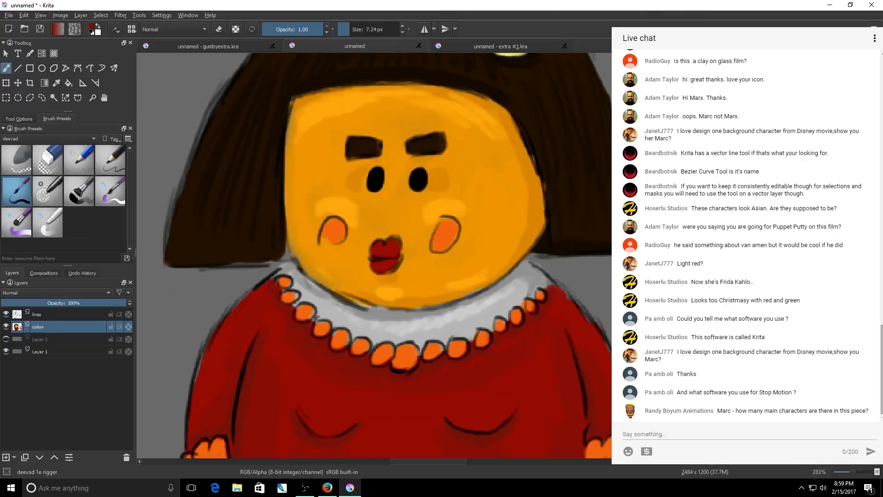
key("1")
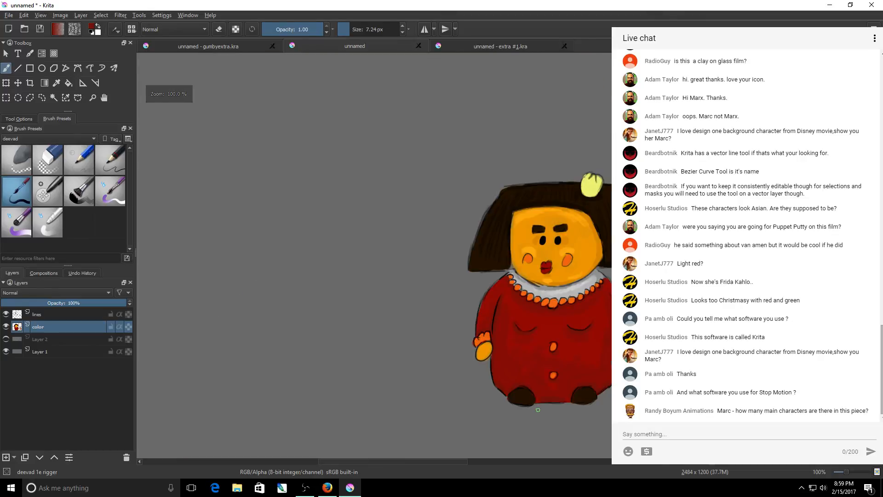
left_click_drag(448, 459, 475, 459)
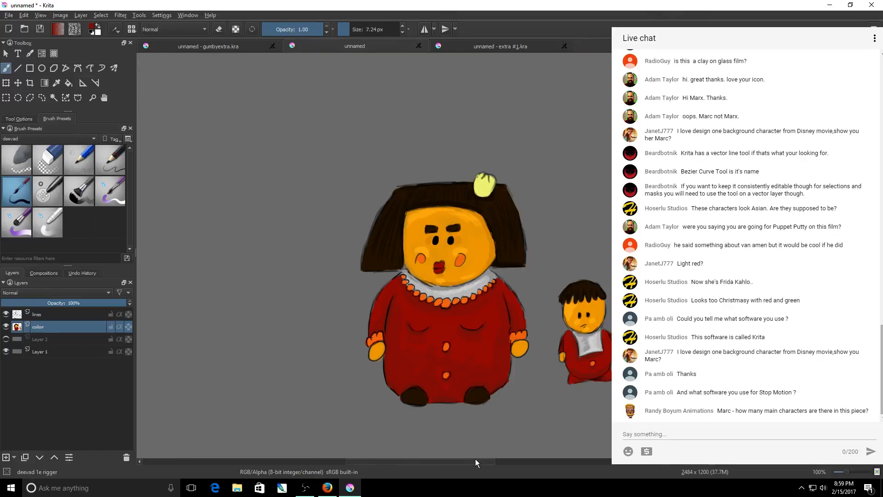
key("plus")
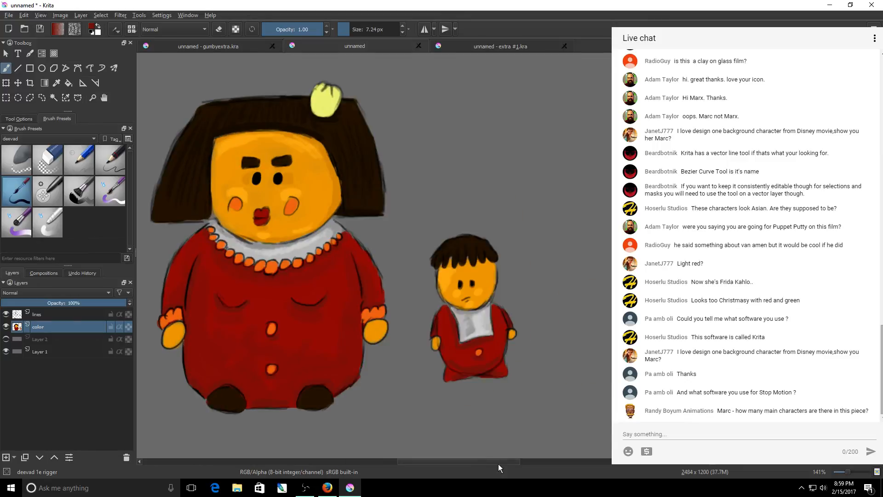
left_click_drag(500, 455, 487, 456)
key("ctrl+z")
left_click_drag(493, 462, 481, 461)
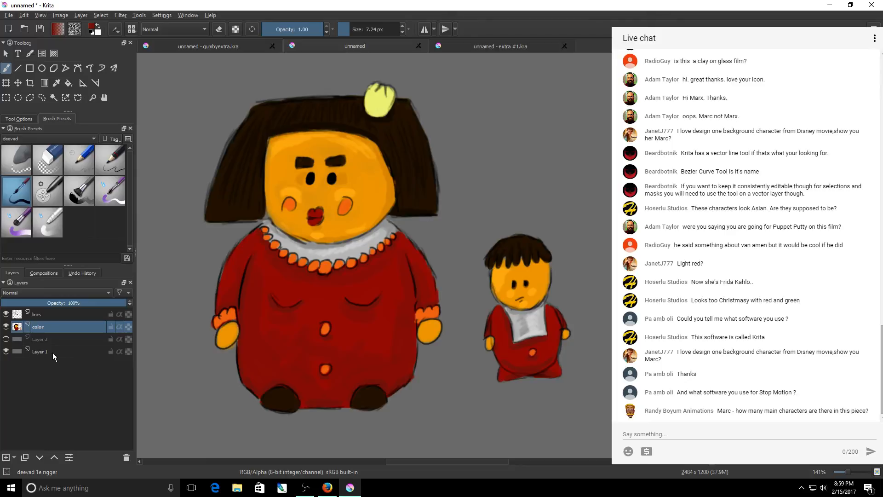
Step: Show Layer 2 briefly, hide it again, and add a new paint layer directly above it
left_click(49, 338)
left_click(6, 339)
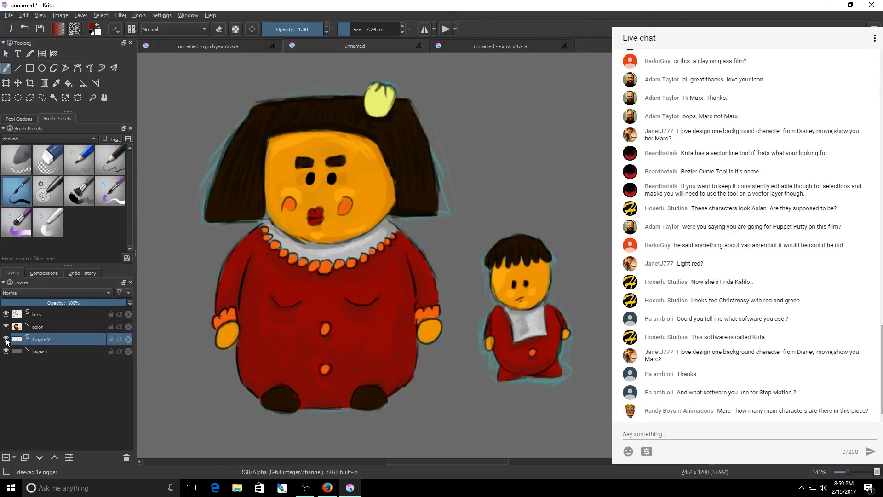
left_click(6, 339)
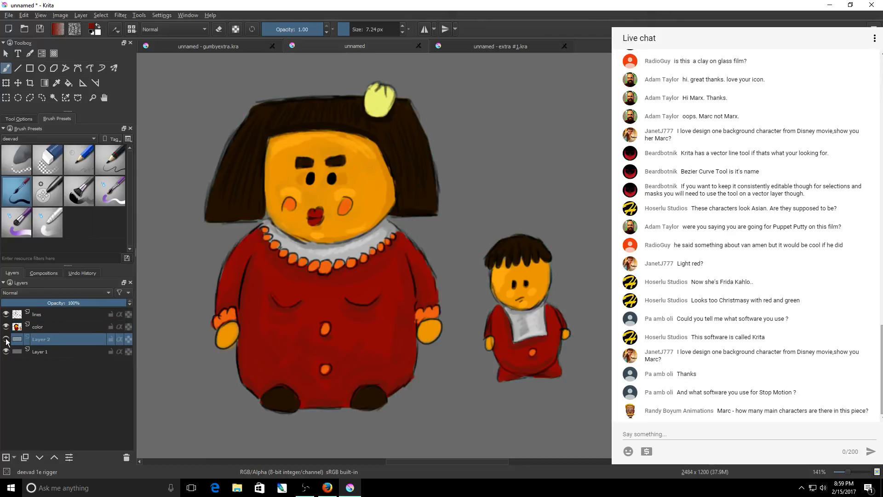
left_click(6, 457)
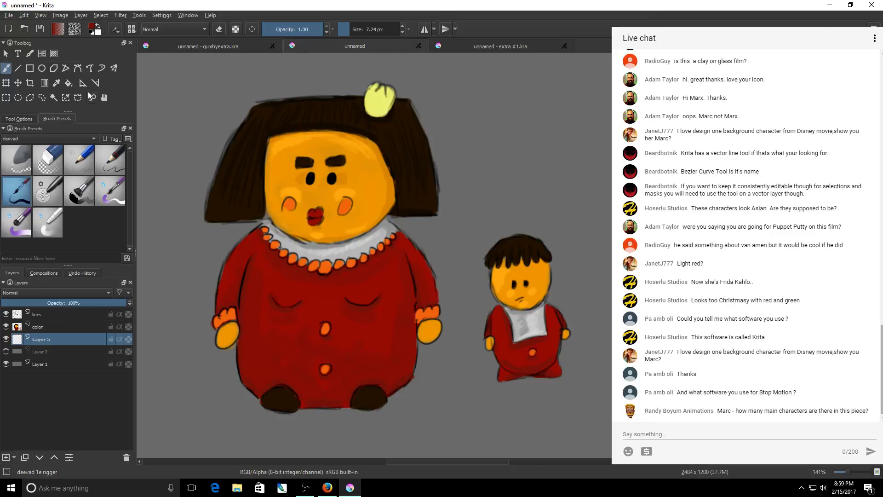
Step: Pick a dark grey, enlarge the brush to 32.78 px, and paint a ground shadow beneath the woman's dress and feet
left_click(57, 83)
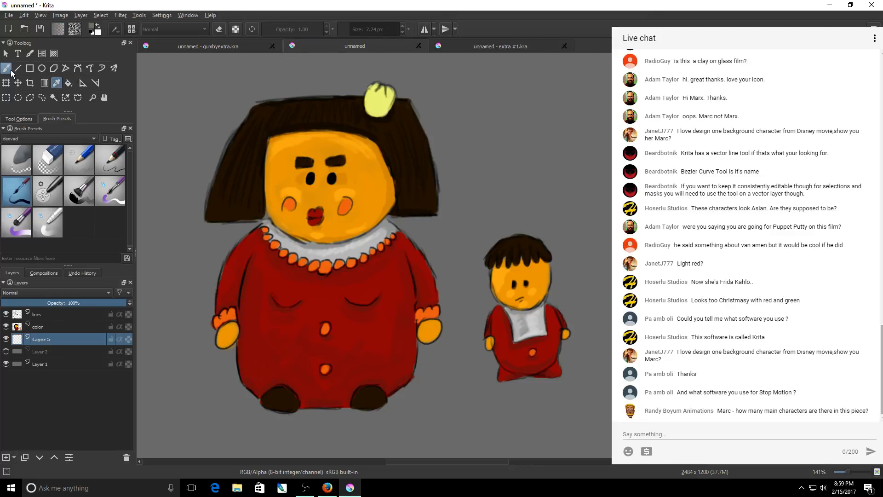
left_click(9, 69)
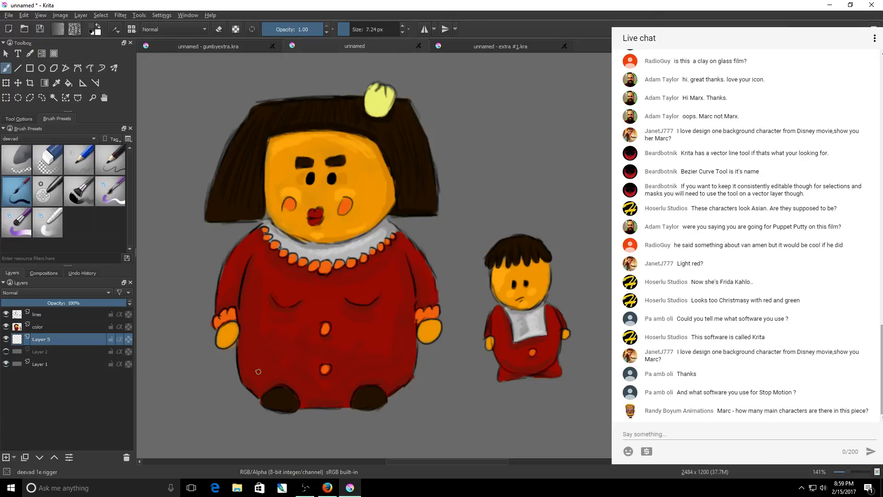
left_click(6, 339)
left_click(6, 340)
left_click_drag(387, 400, 403, 398)
left_click_drag(277, 403, 376, 410)
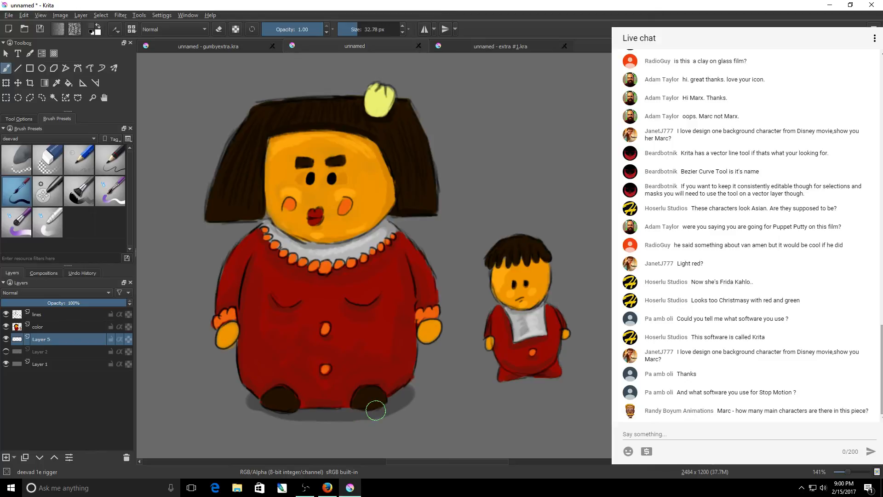
Step: Paint a dark grey ground shadow beneath and beside the child's feet with an 18.23 px brush, redoing the first stroke
mouse_move(516, 382)
left_mouse_down()
mouse_move(504, 383)
mouse_move(550, 385)
mouse_move(542, 379)
left_mouse_up()
key("ctrl+z")
mouse_move(541, 381)
left_mouse_down()
mouse_move(518, 379)
mouse_move(573, 381)
left_mouse_up()
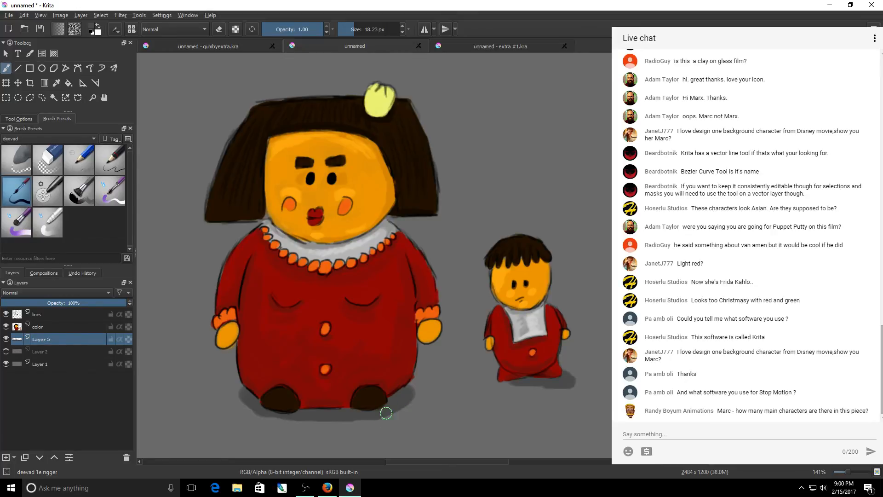
Step: Set the brush to 38.45 px at 0.46 opacity and extend the woman's ground shadow outward with a softer edge
left_click_drag(386, 413, 399, 413, "shift")
left_click(305, 29)
left_click_drag(305, 28, 289, 29)
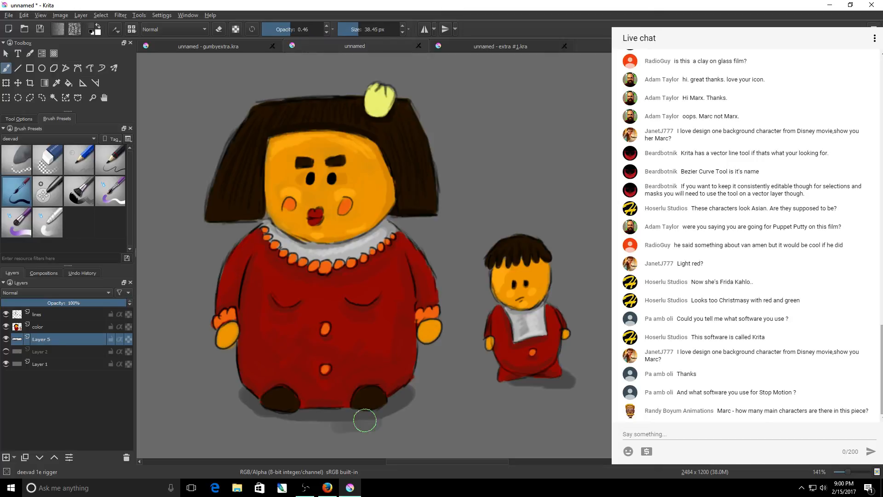
mouse_move(364, 420)
left_mouse_down()
mouse_move(380, 414)
mouse_move(323, 412)
mouse_move(364, 415)
mouse_move(417, 399)
mouse_move(419, 386)
left_mouse_up()
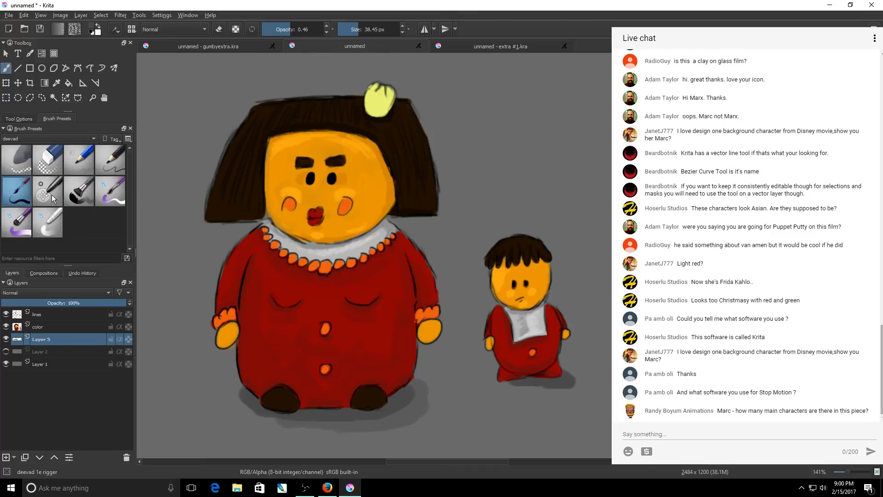
Step: Sample the dark brown from the woman's hair, set the brush to 6.82 px at 0.75 opacity, and activate the color layer
left_click(56, 83)
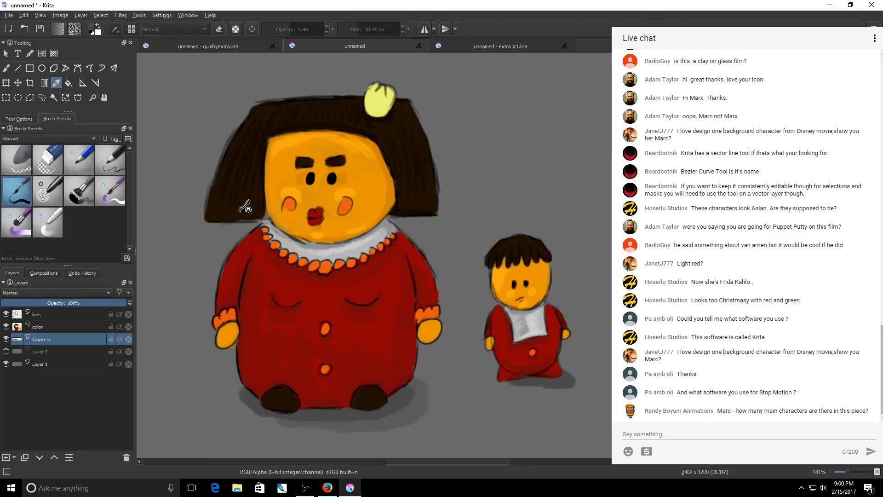
left_click(238, 209)
left_click(7, 69)
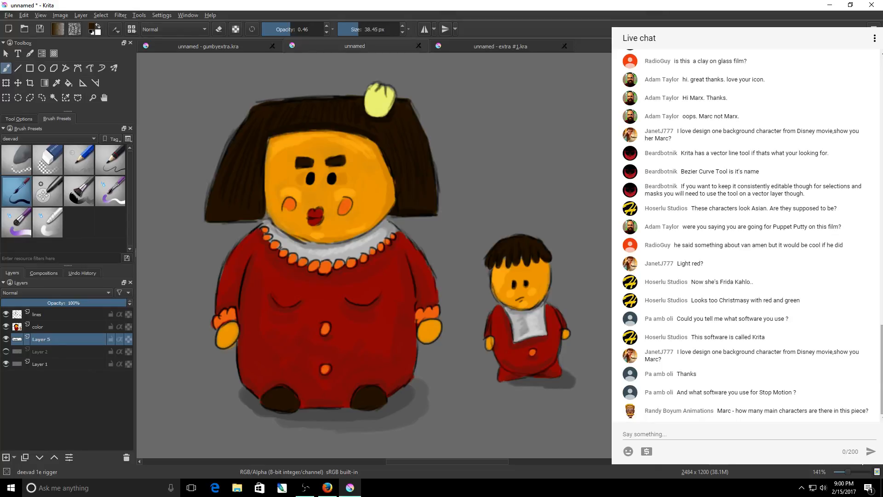
left_click(851, 472)
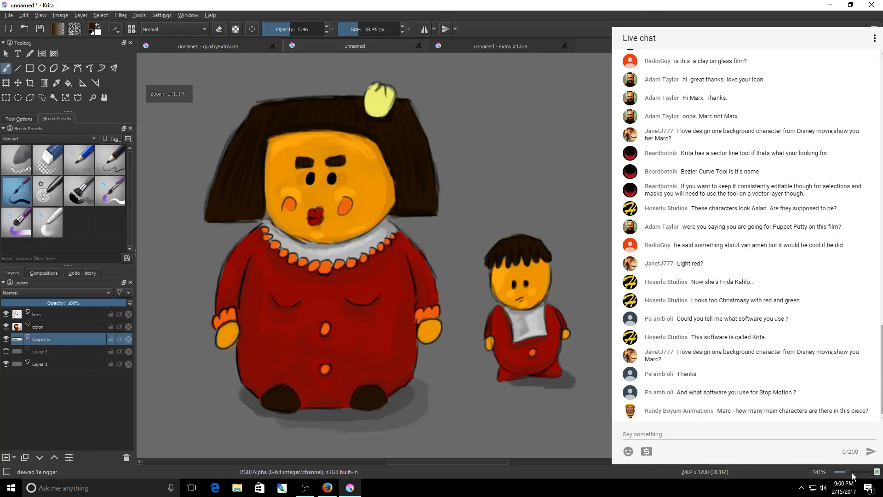
scroll(852, 475, "up", 1)
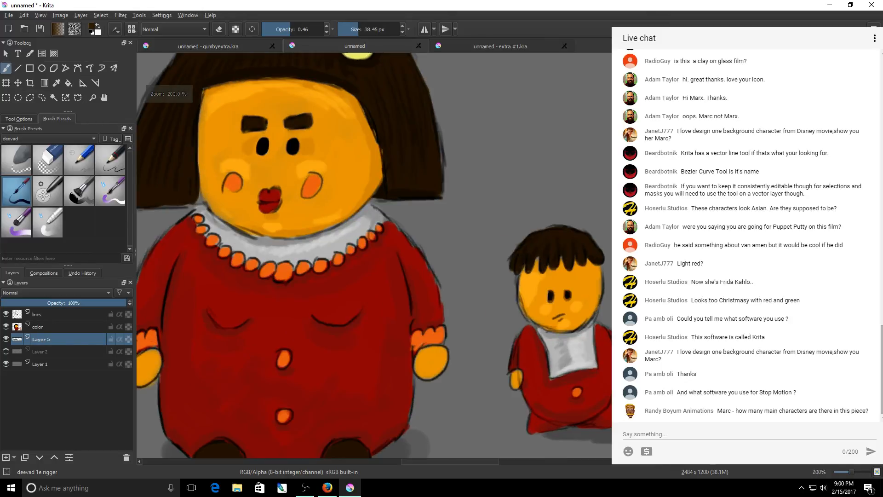
scroll(558, 440, "up", 3)
scroll(557, 440, "left", 2)
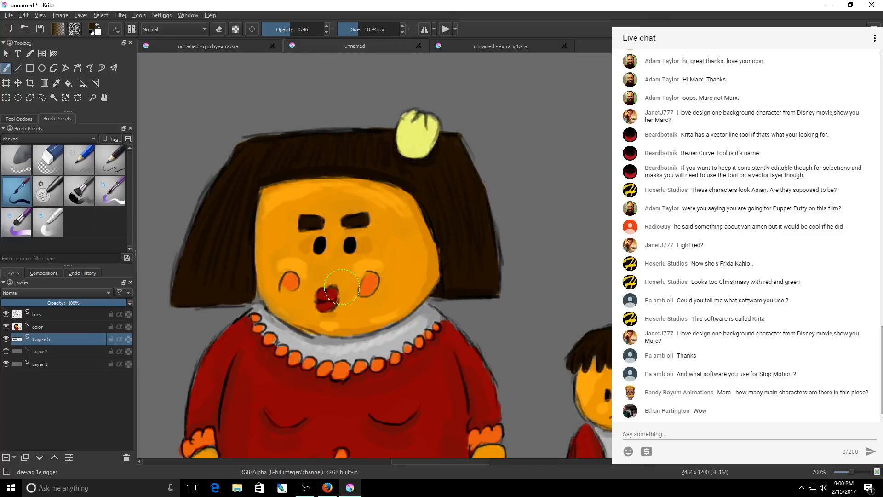
mouse_move(288, 169)
left_mouse_down("shift")
mouse_move(271, 169)
mouse_move(285, 170)
left_mouse_up("shift")
key("Page_Up")
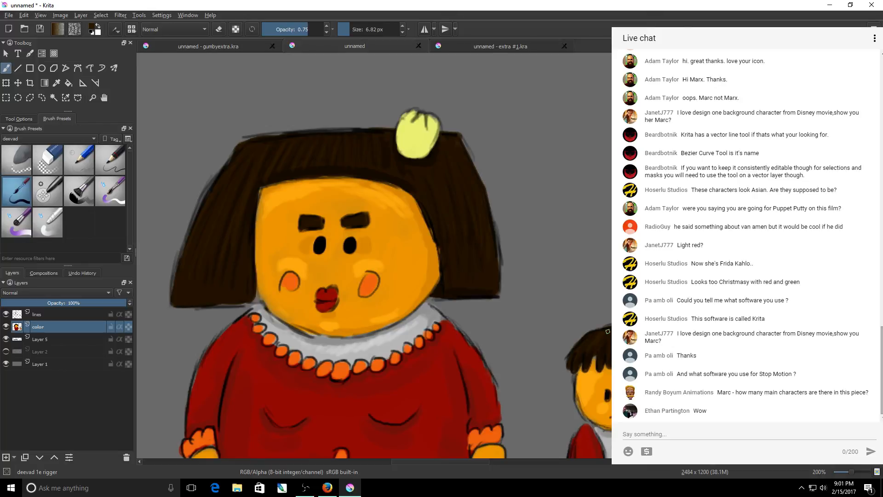
Step: Try a dark brown shading stroke on the child's hair, and undo it
scroll(607, 331, "down", 5)
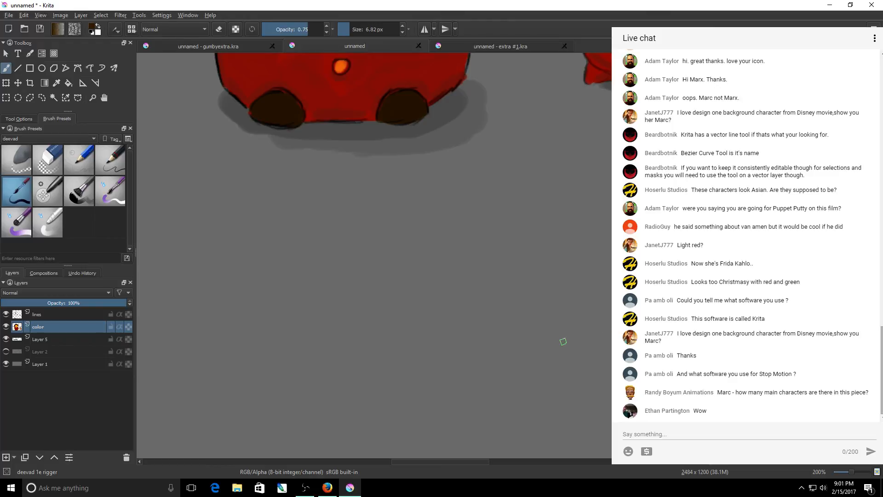
left_click(507, 466)
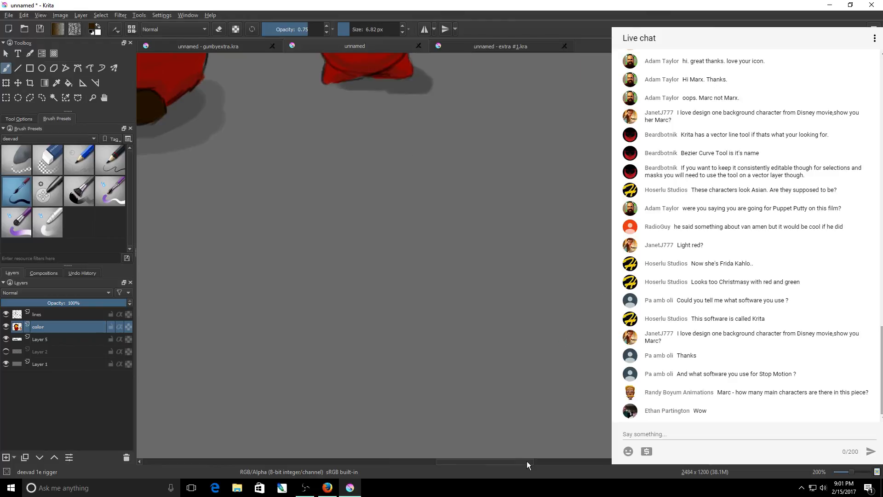
scroll(562, 250, "up", 6)
key("1")
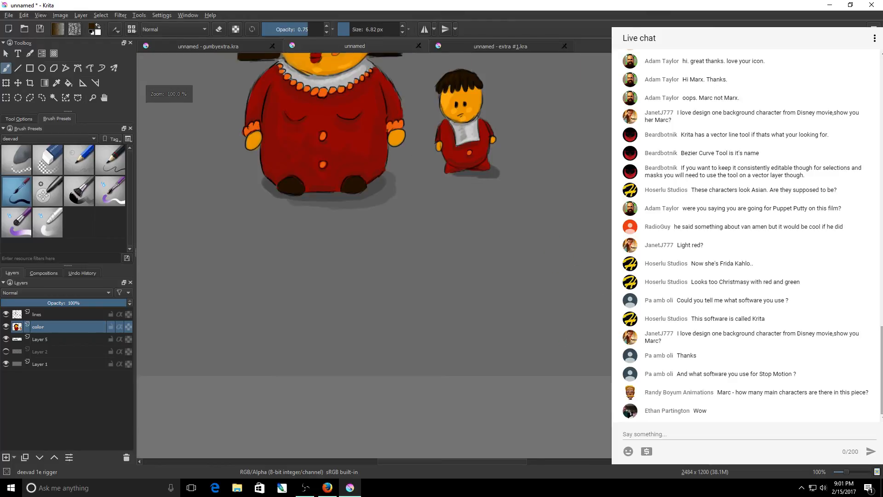
scroll(561, 155, "up", 4)
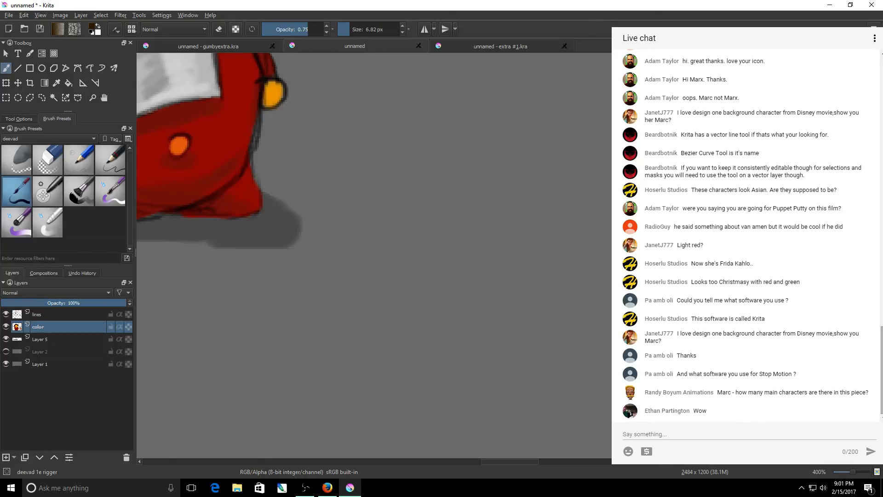
left_click_drag(575, 181, 575, 492)
left_click_drag(529, 461, 499, 461)
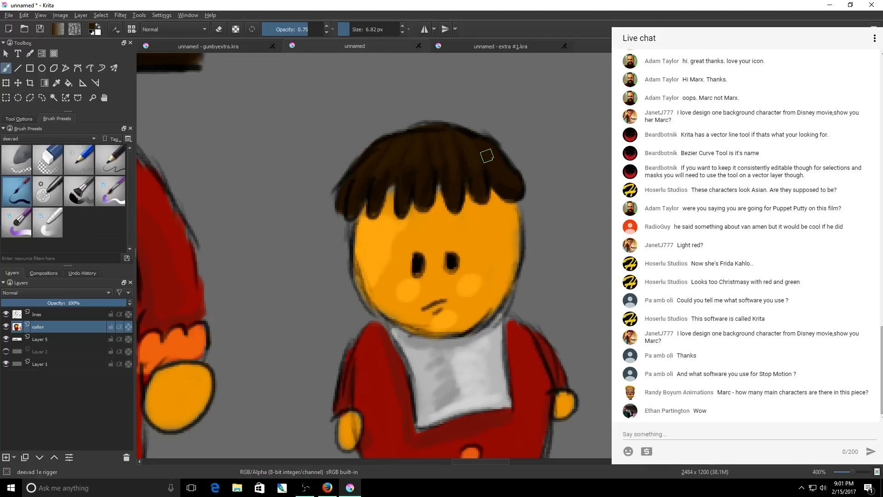
mouse_move(416, 159)
left_mouse_down()
mouse_move(434, 138)
mouse_move(412, 135)
mouse_move(407, 145)
left_mouse_up()
key("ctrl+z")
scroll(447, 335, "down", 3)
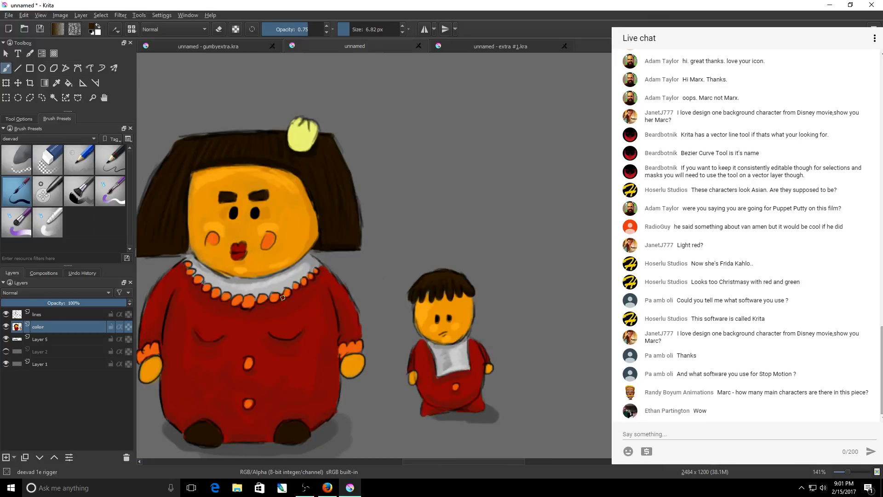
left_click_drag(452, 461, 440, 459)
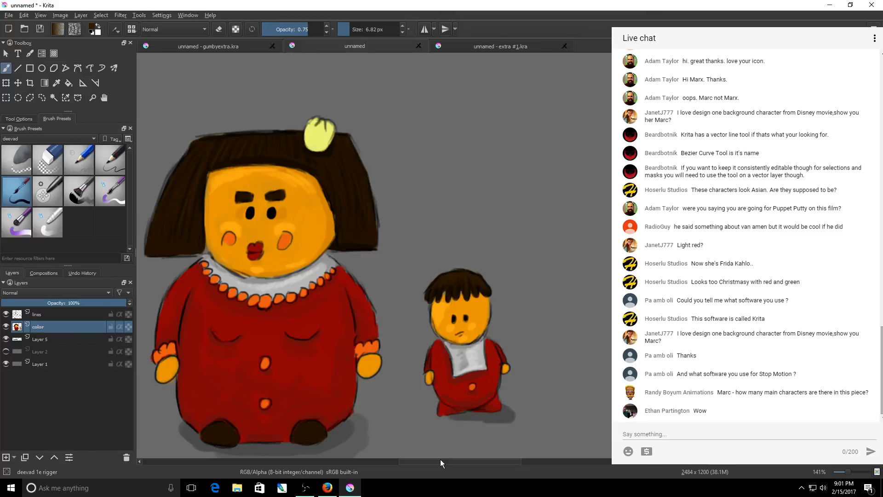
key("1")
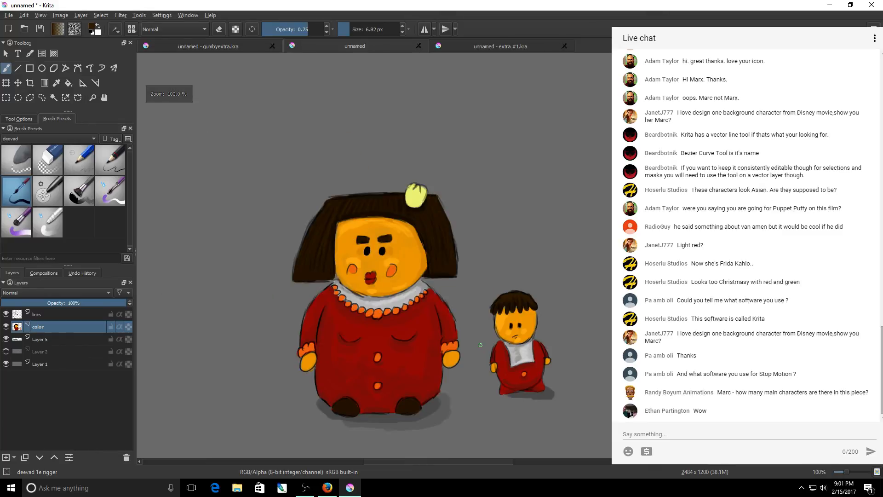
scroll(480, 345, "up", 1)
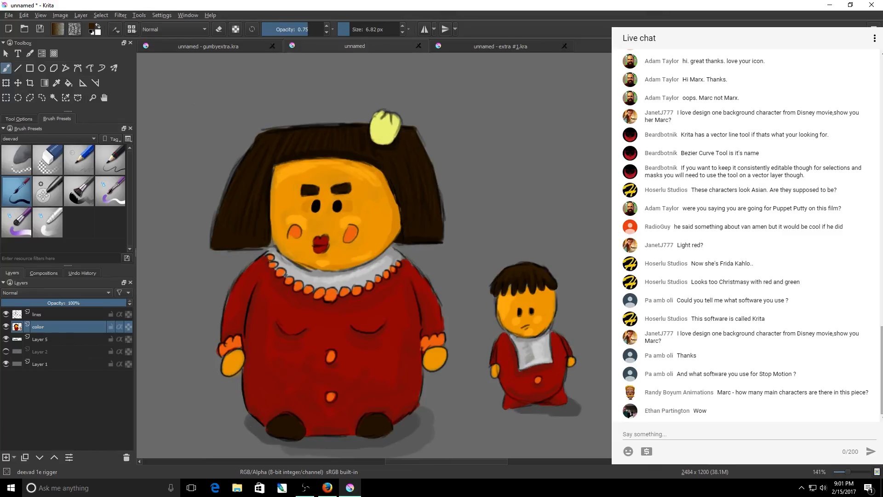
Step: Sample the orange from the woman's sleeve cuff, darken it slightly, and set the brush to 4.48 px
left_click(56, 83)
left_click(234, 343)
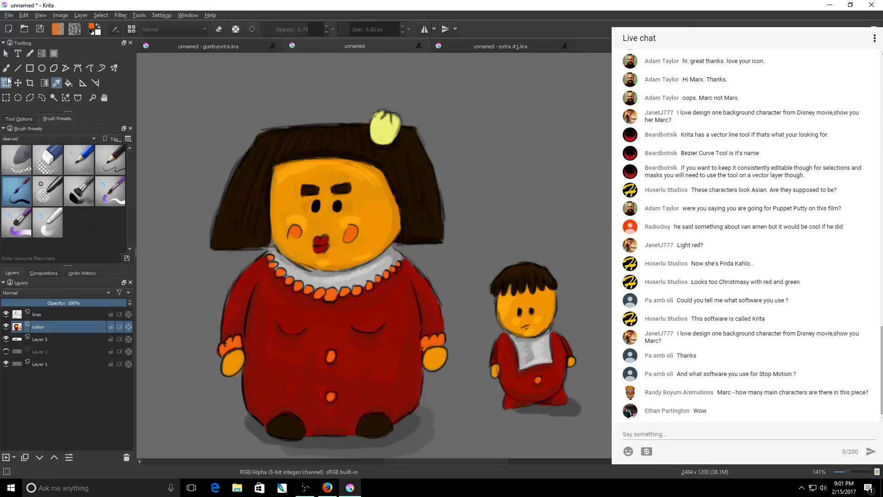
left_click(6, 68)
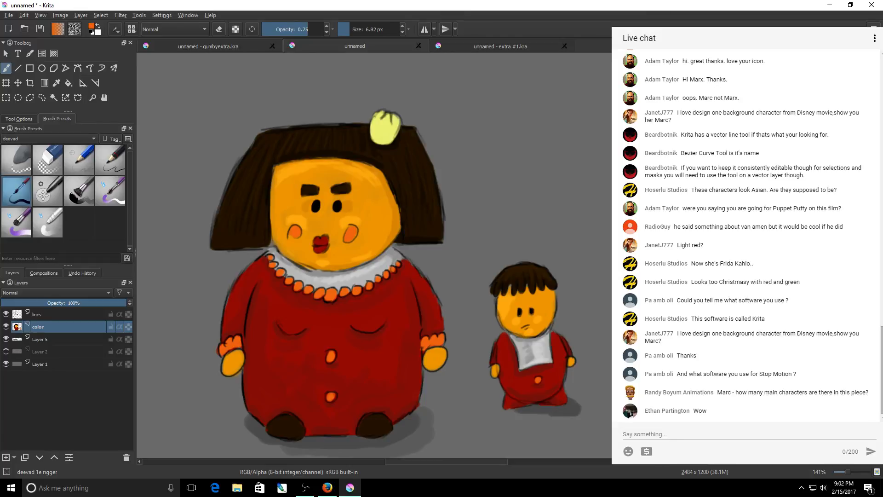
key("k")
scroll(276, 262, "up", 3)
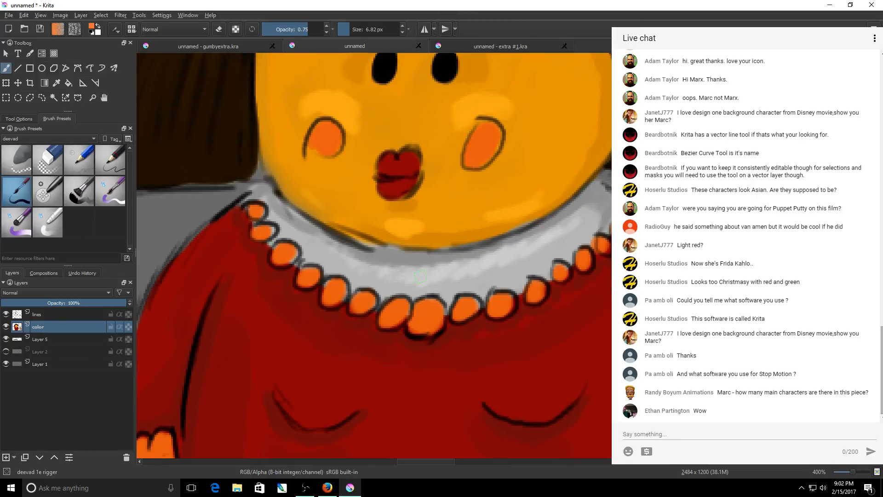
key("bracketleft")
key("bracketright")
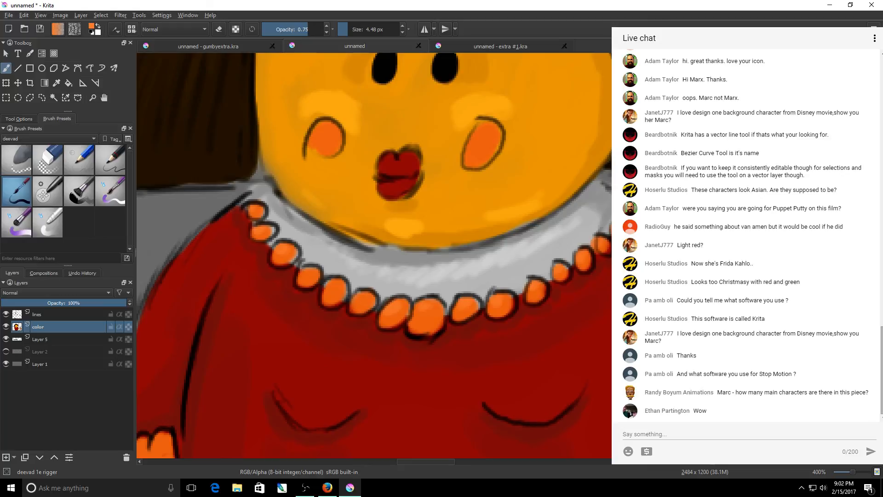
Step: Darken the orange further and shade the orange beads along the woman's white collar
key("k")
key("k")
mouse_move(268, 234)
left_mouse_down()
mouse_move(255, 238)
mouse_move(252, 217)
left_mouse_up()
left_click_drag(290, 255, 279, 258)
mouse_move(317, 278)
left_mouse_down()
mouse_move(304, 283)
mouse_move(337, 303)
mouse_move(420, 325)
left_mouse_up()
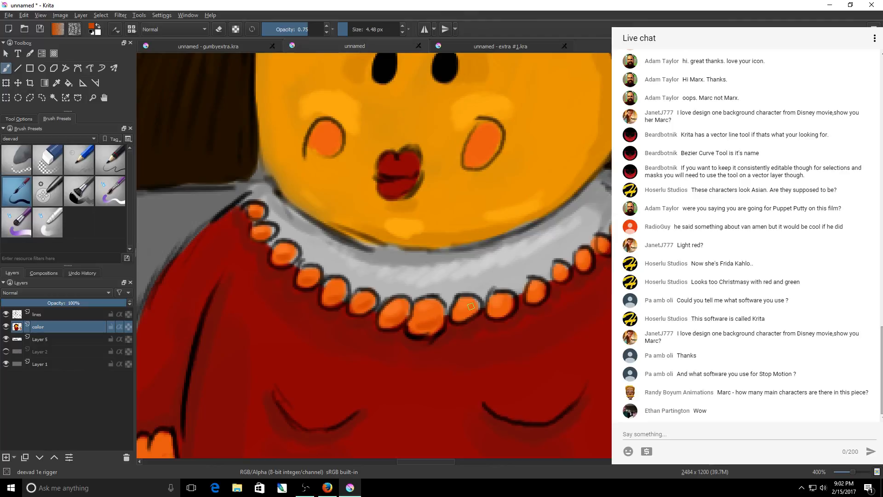
mouse_move(471, 306)
left_mouse_down()
mouse_move(460, 313)
mouse_move(494, 314)
left_mouse_up()
mouse_move(545, 294)
left_mouse_down()
mouse_move(536, 301)
mouse_move(554, 280)
left_mouse_up()
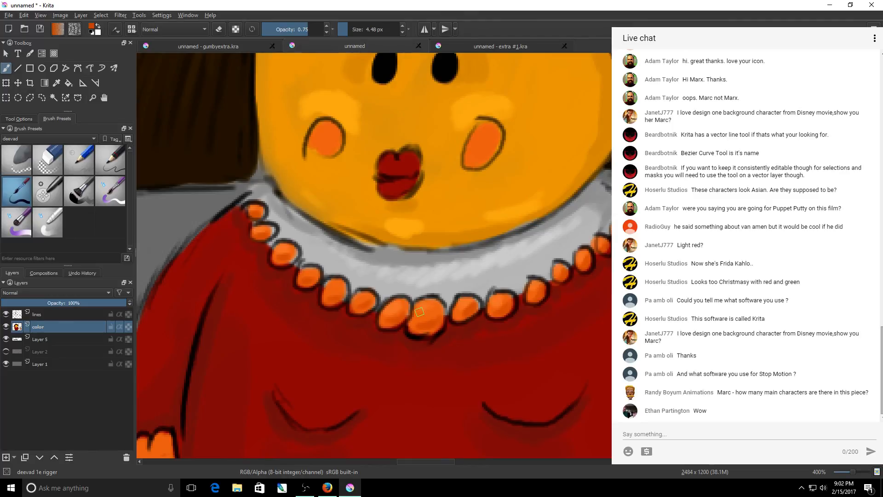
Step: Shade the woman's orange sleeve cuffs with the darker orange
scroll(468, 293, "down", 2)
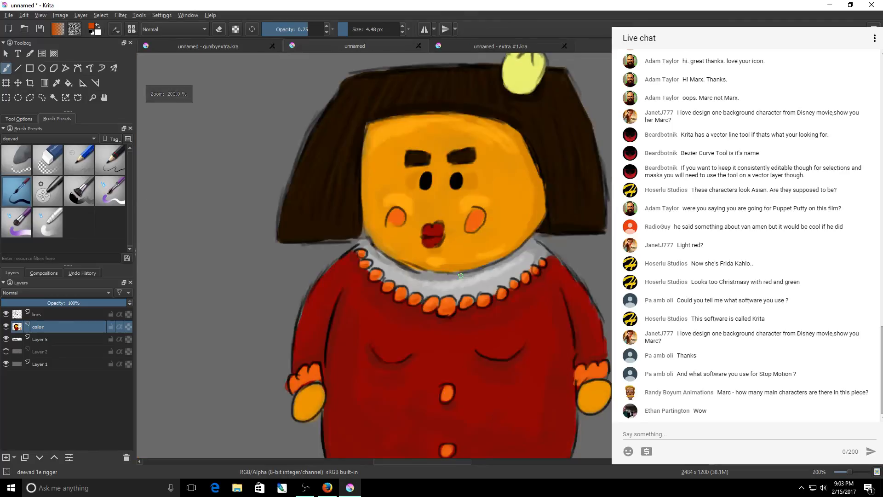
scroll(499, 372, "up", 1)
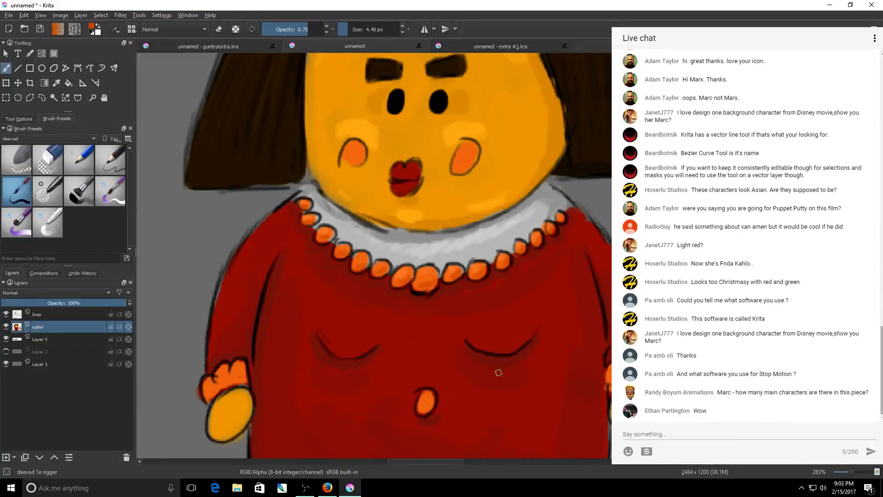
left_click_drag(396, 461, 382, 461)
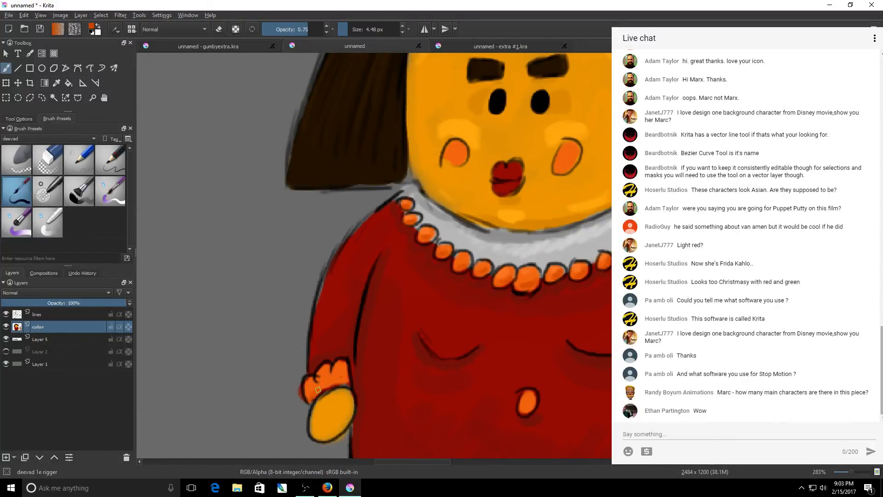
left_click_drag(325, 385, 347, 383)
scroll(442, 462, "right", 5)
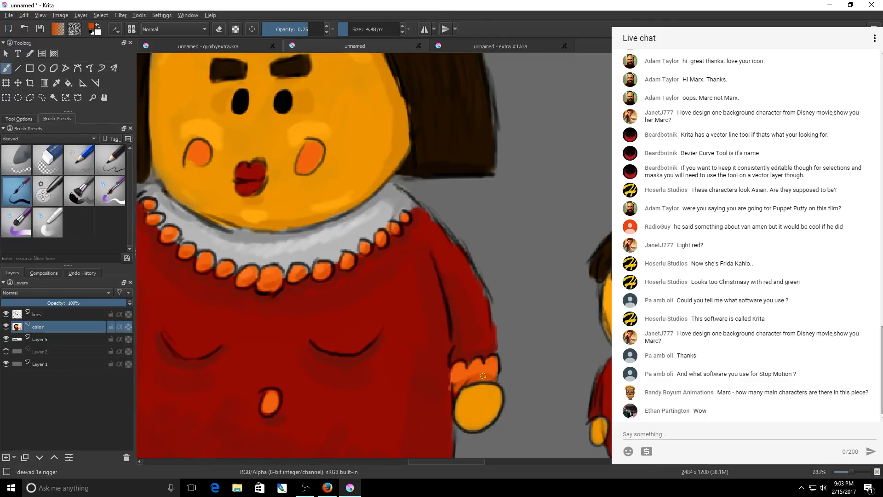
scroll(485, 462, "right", 2)
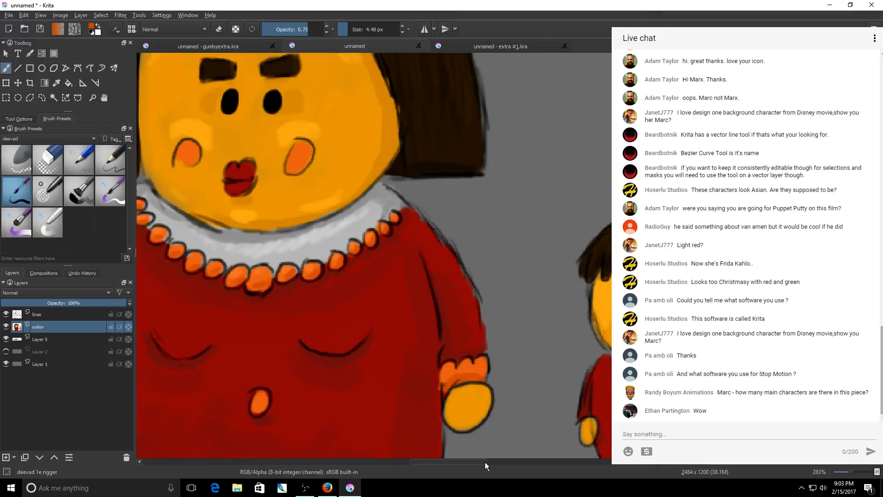
Step: Sample the yellow of the woman's hair flower and shade its lower and side edges with a warmer yellow
left_click_drag(485, 462, 459, 462)
scroll(459, 462, "right", 2)
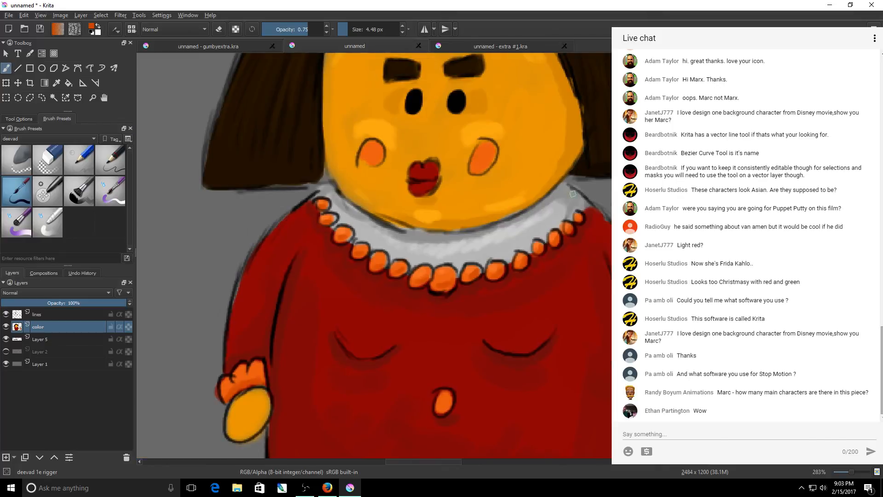
scroll(374, 255, "up", 5)
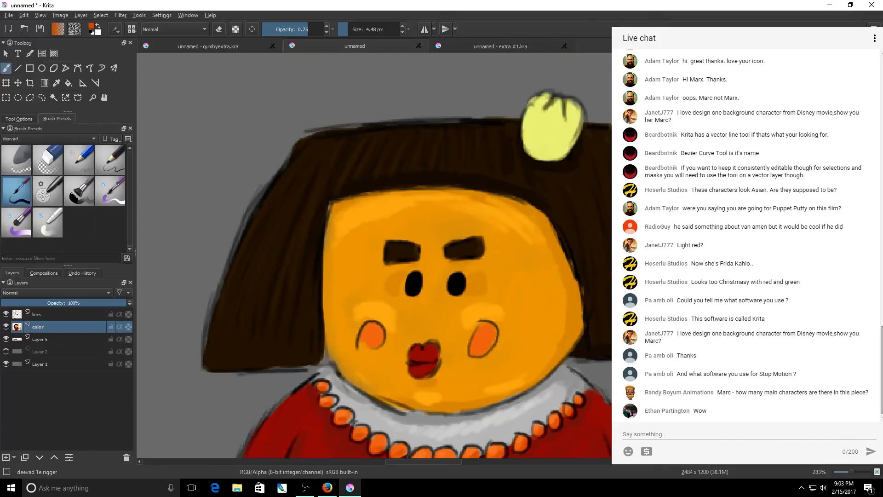
scroll(406, 273, "up", 1)
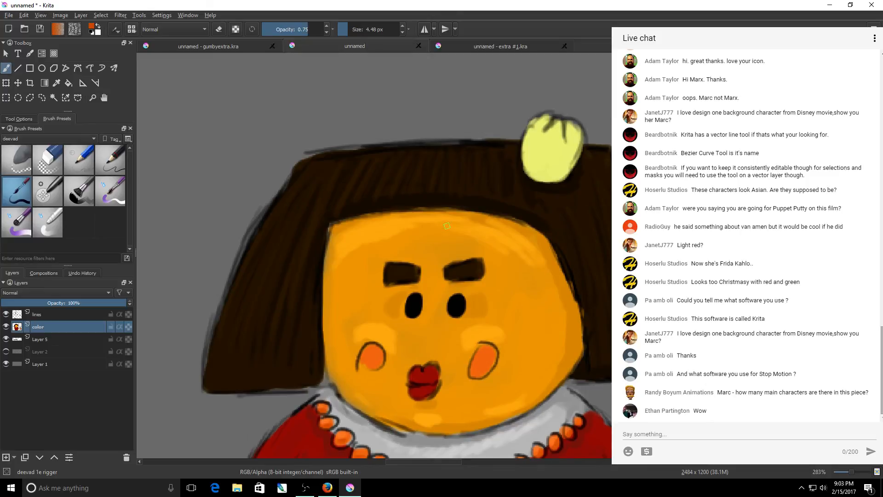
key("p")
left_click(538, 142)
left_click(8, 69)
mouse_move(553, 178)
left_mouse_down()
mouse_move(535, 172)
mouse_move(574, 158)
mouse_move(523, 165)
left_mouse_up()
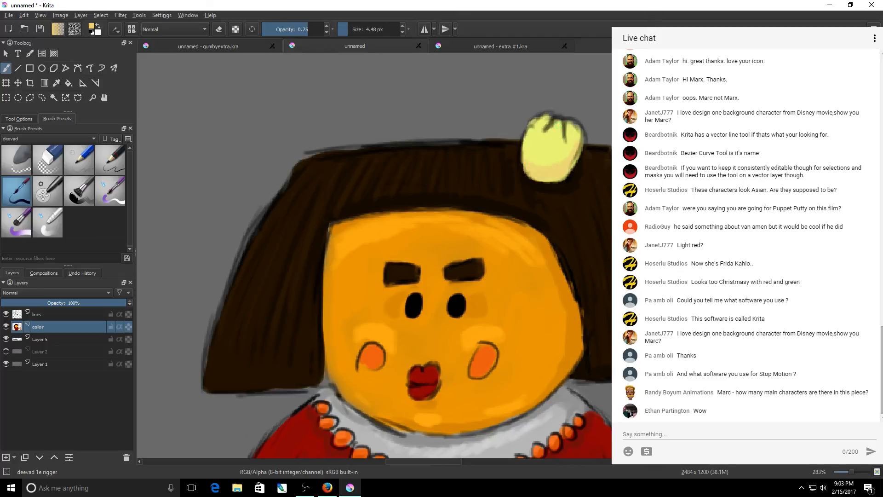
mouse_move(567, 127)
left_mouse_down()
mouse_move(570, 138)
mouse_move(550, 131)
left_mouse_up()
Step: Set the brush opacity to 1.00 and shade around the petal lines and outer edge of the hair flower
mouse_move(396, 462)
left_mouse_down()
mouse_move(467, 462)
mouse_move(404, 473)
left_mouse_up()
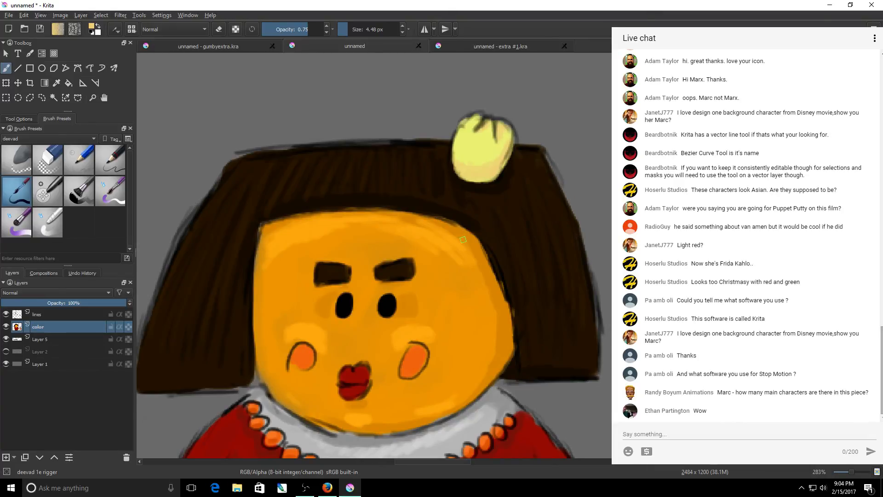
scroll(373, 308, "down", 2)
scroll(385, 306, "up", 5)
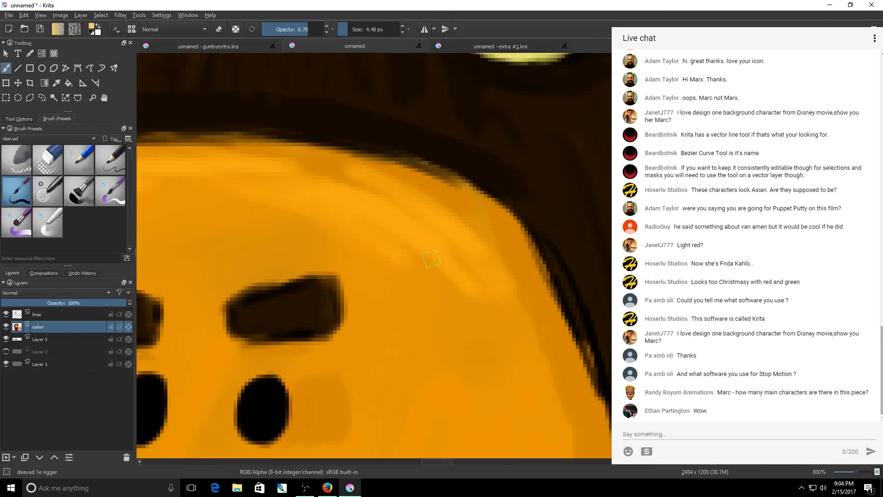
scroll(431, 259, "down", 3)
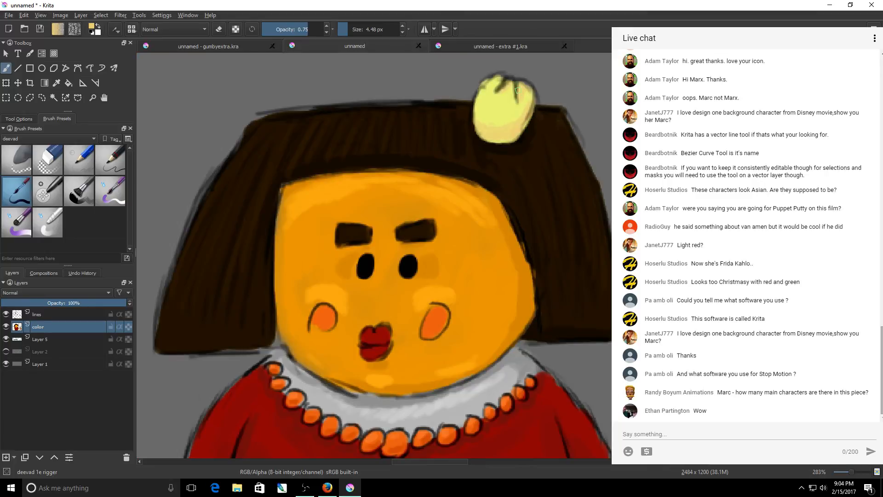
left_click_drag(515, 91, 501, 90)
left_click_drag(314, 34, 324, 34)
left_click_drag(527, 92, 526, 107)
mouse_move(500, 93)
left_mouse_down()
mouse_move(492, 100)
mouse_move(516, 102)
left_mouse_up()
left_click_drag(499, 82, 490, 79)
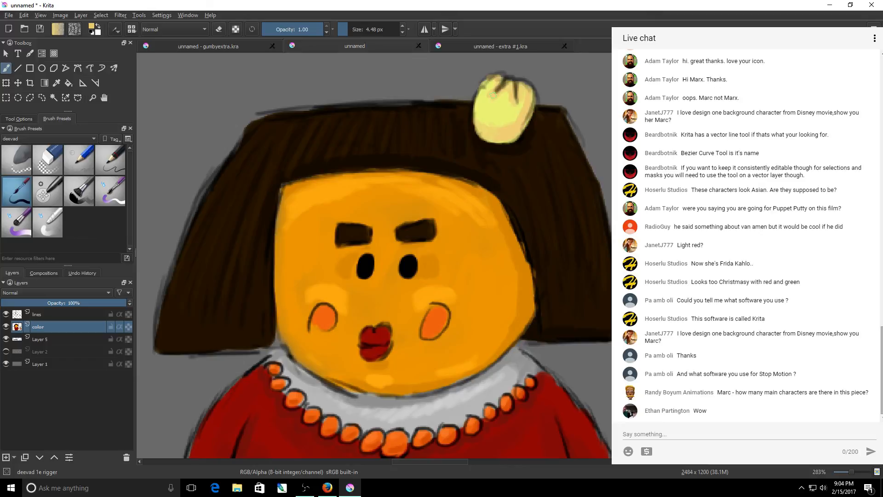
left_click_drag(484, 87, 481, 123)
Step: Sample the flower's base yellow, lighten it, and paint pale highlights on the petals
left_click(500, 131, "ctrl")
key("l")
mouse_move(488, 87)
left_mouse_down()
mouse_move(494, 80)
mouse_move(482, 101)
mouse_move(508, 99)
left_mouse_up()
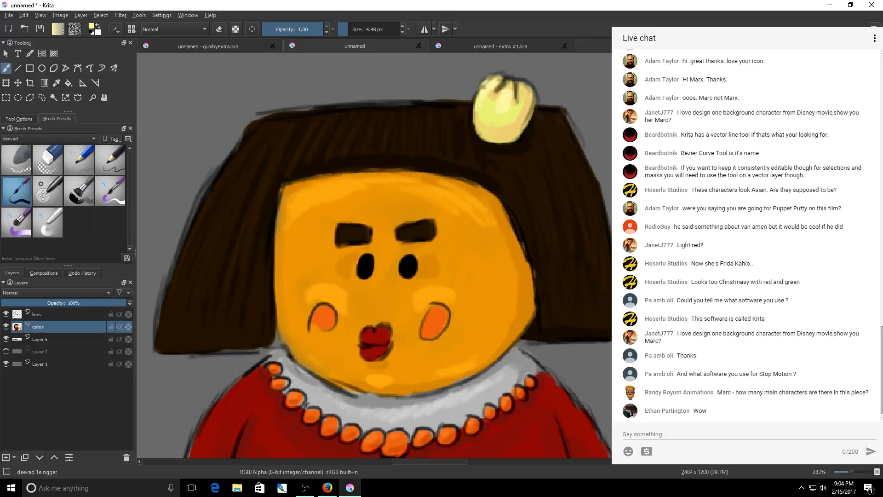
left_click_drag(522, 92, 525, 98)
Step: Sample the dark brown from the woman's shoe and reselect the deevad 1e rigger brush
key("1")
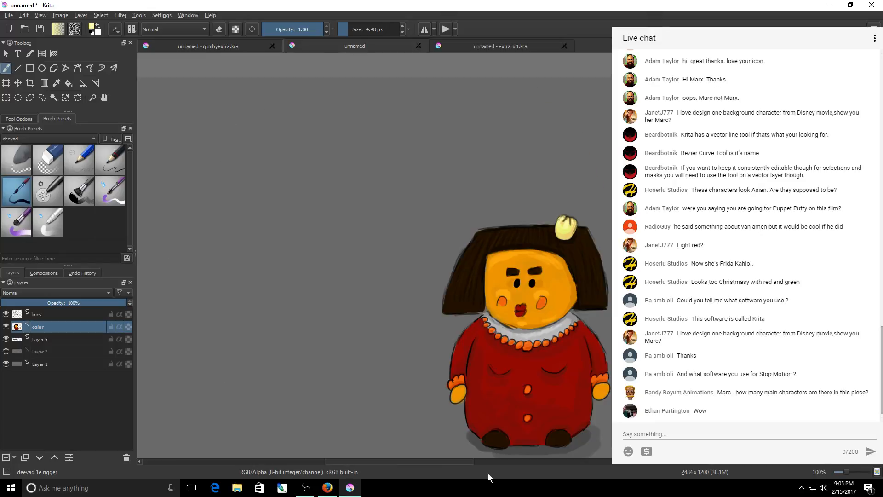
left_click_drag(463, 462, 502, 461)
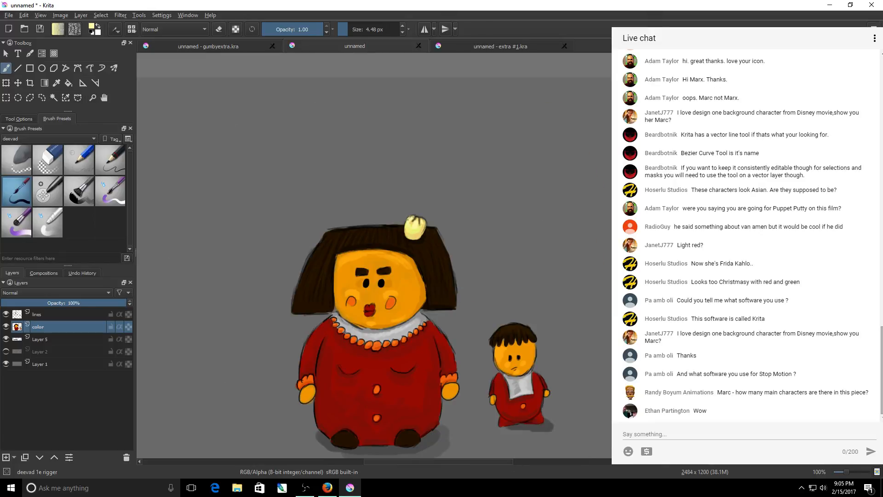
left_click_drag(715, 225, 715, 262)
left_click_drag(879, 263, 879, 249)
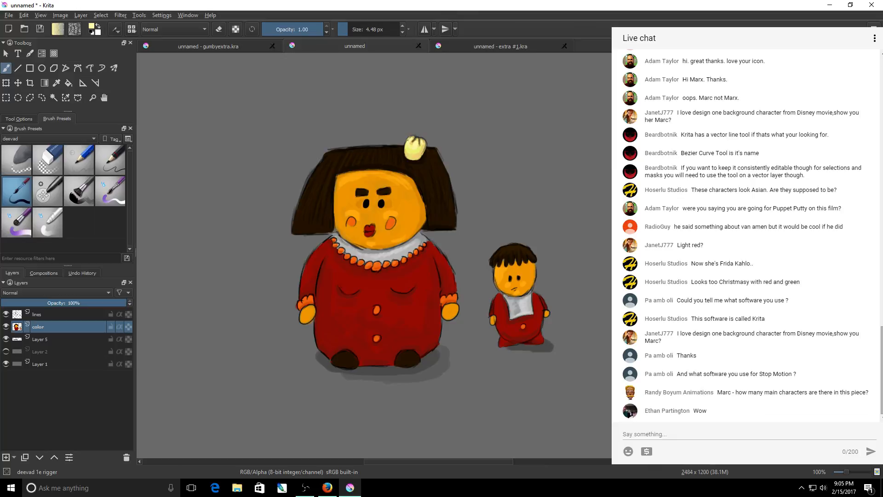
scroll(533, 275, "up", 1)
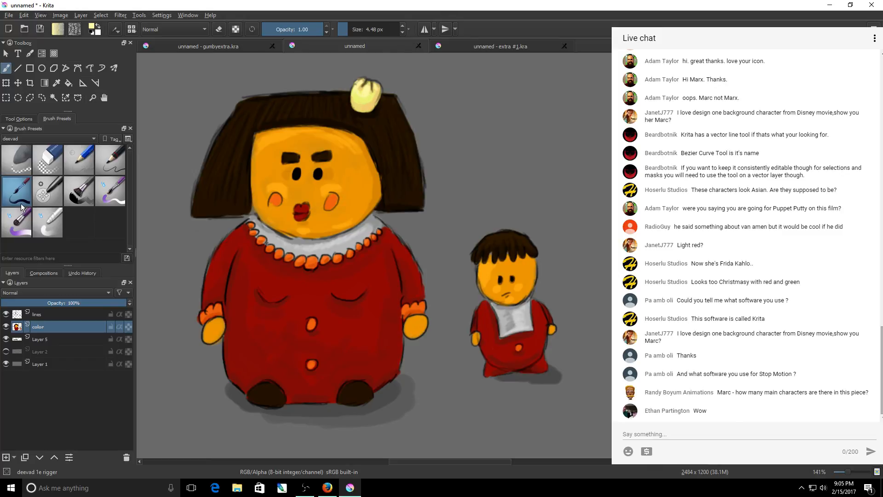
key("p")
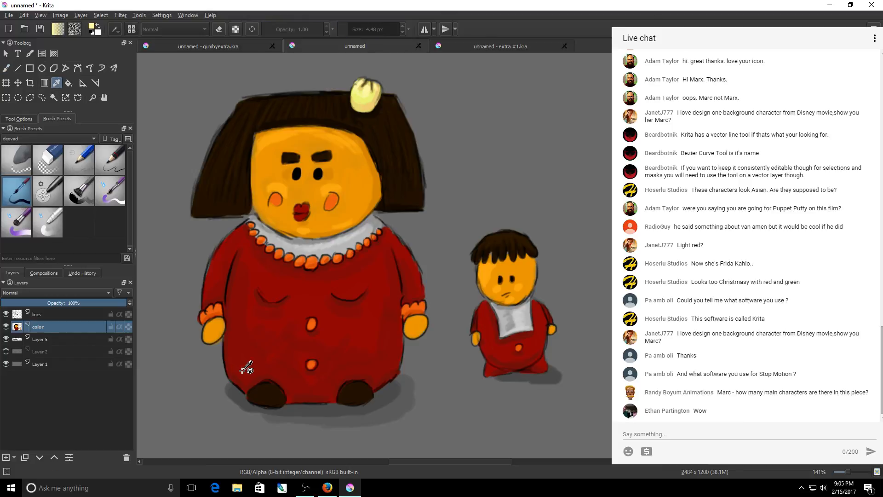
left_click(275, 392)
scroll(611, 333, "up", 3)
left_click_drag(499, 462, 443, 462)
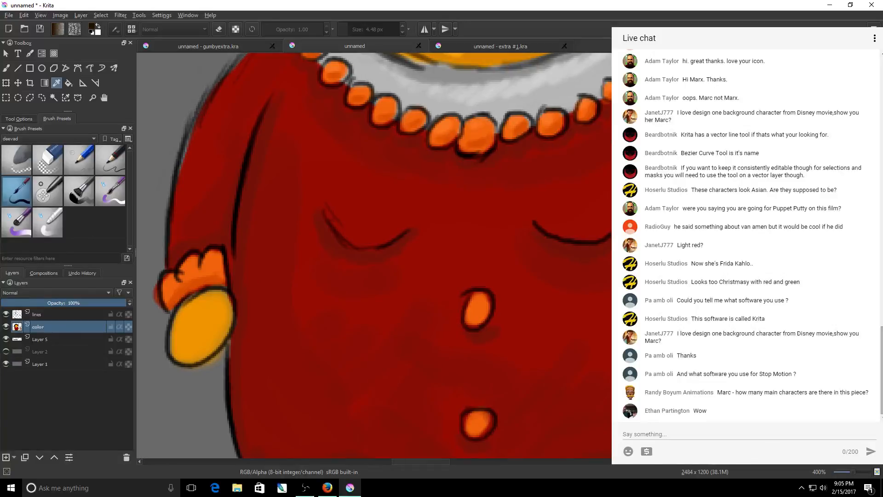
scroll(374, 255, "down", 5)
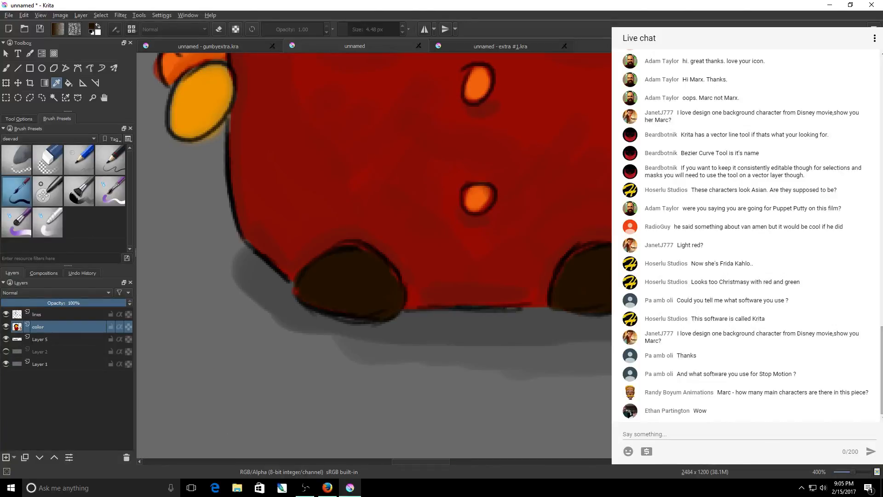
left_click(420, 456)
left_click_drag(422, 461, 428, 461)
left_click(289, 248)
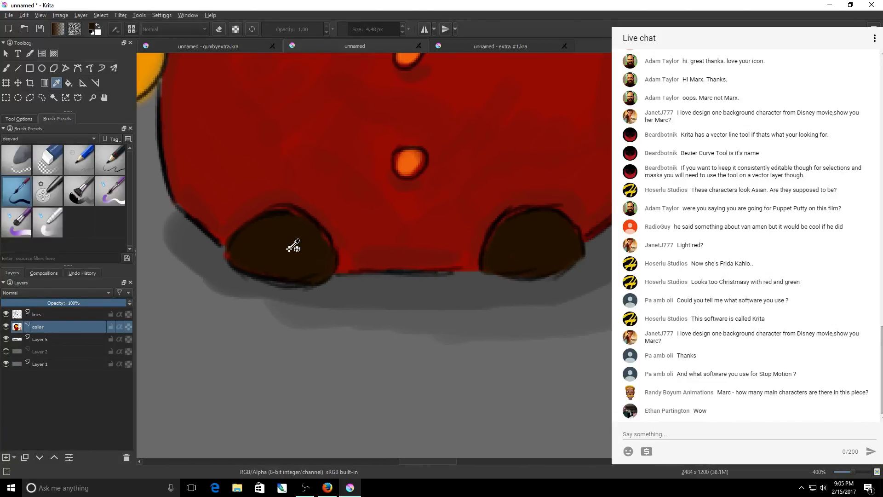
left_click(19, 197)
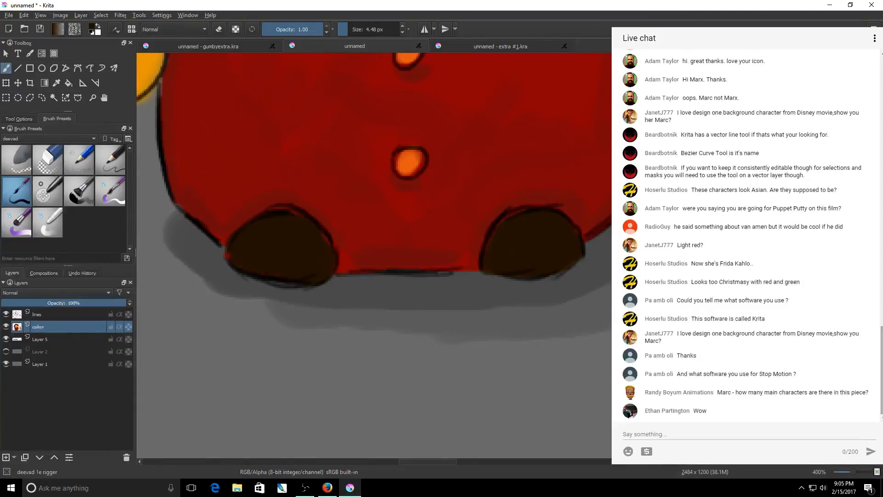
Step: Lighten the brown, enlarge the brush to 9.22 px, and paint highlights on the upper parts of both shoes
key("l")
key("bracketright")
mouse_move(288, 227)
left_mouse_down()
mouse_move(256, 237)
mouse_move(288, 223)
mouse_move(265, 239)
mouse_move(278, 228)
left_mouse_up()
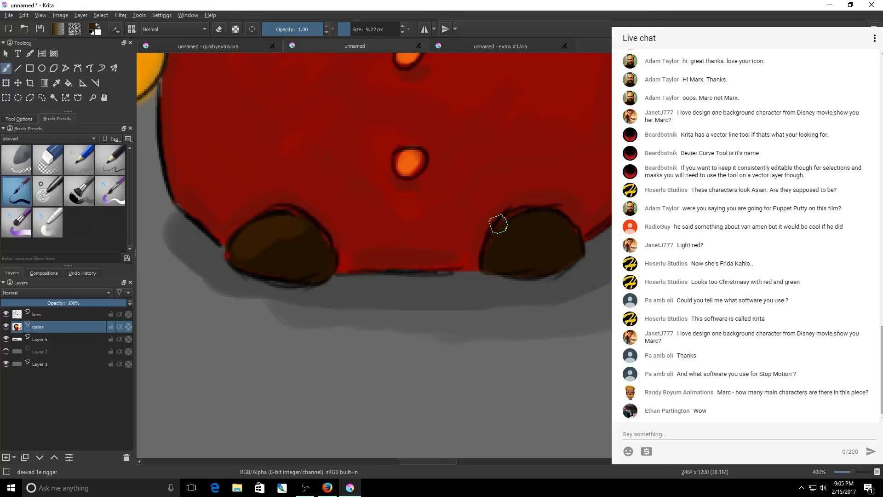
left_click_drag(528, 223, 500, 233)
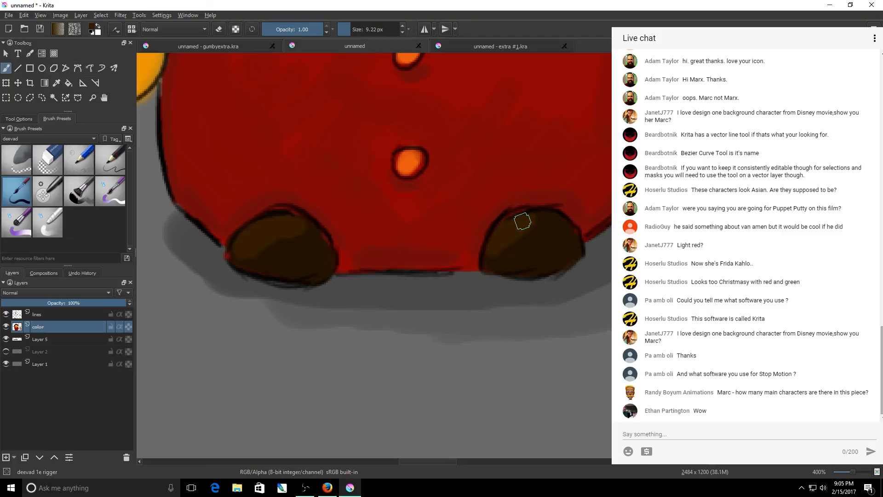
left_click_drag(539, 219, 521, 230)
Step: Reduce the brush to 7.55 px and deepen the shoes' lower shading with darker brown, lowering the opacity to 0.56 for blending
key("bracketleft")
mouse_move(550, 223)
left_mouse_down()
mouse_move(518, 224)
mouse_move(507, 240)
left_mouse_up()
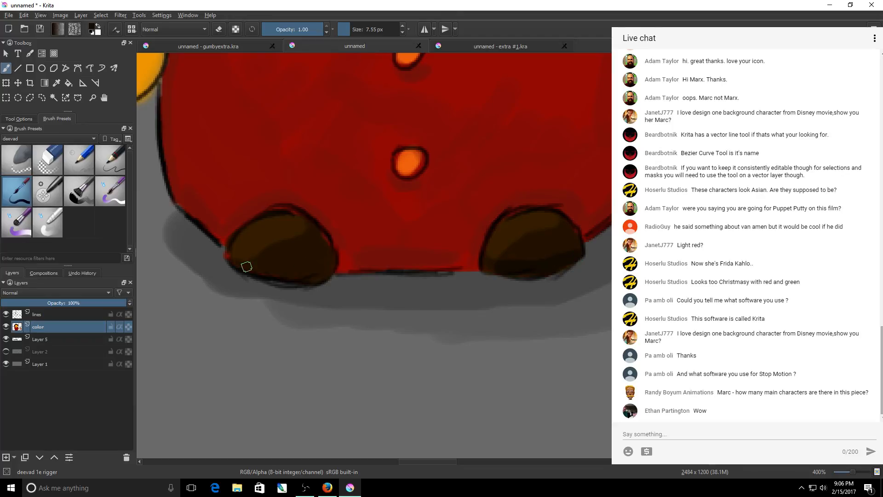
left_click_drag(247, 266, 316, 275)
left_click(297, 29)
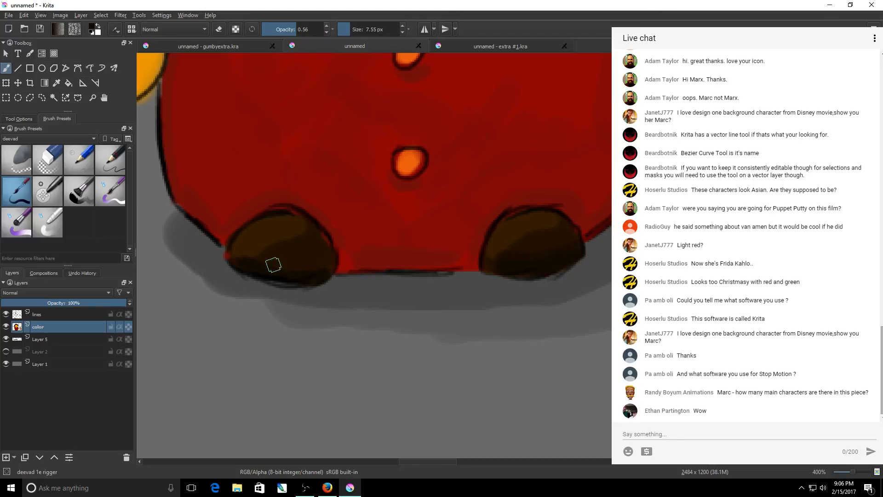
left_click_drag(274, 265, 302, 266)
scroll(495, 245, "down", 2)
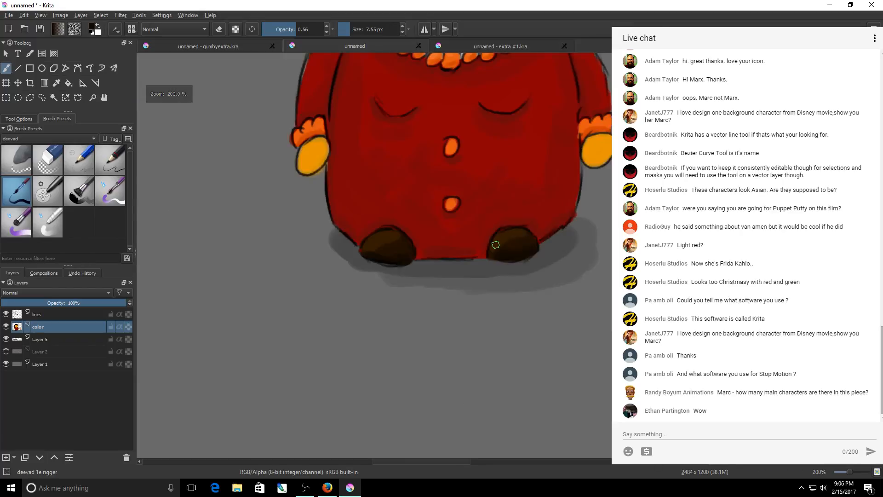
scroll(495, 244, "down", 1)
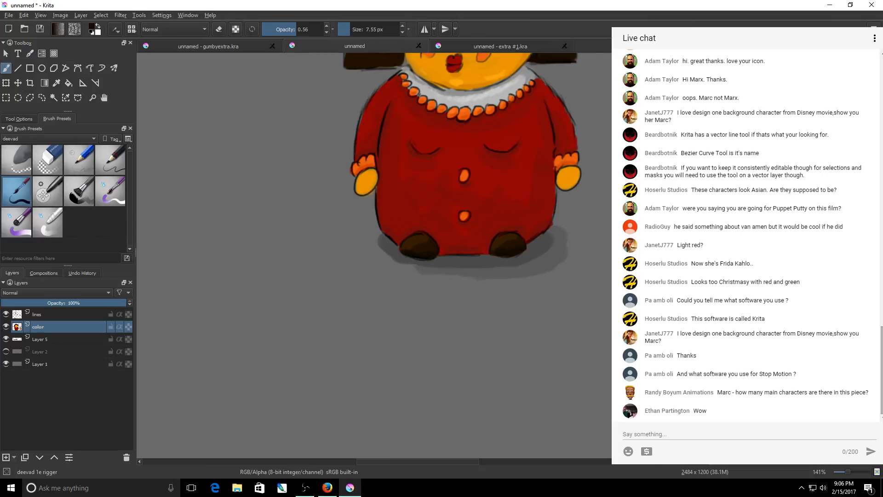
left_click_drag(879, 271, 879, 251)
left_click_drag(467, 461, 511, 459)
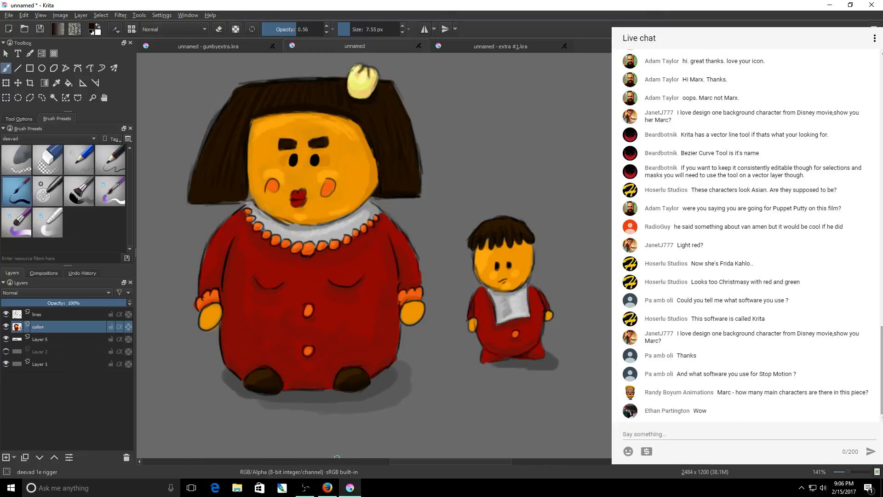
scroll(337, 456, "up", 1)
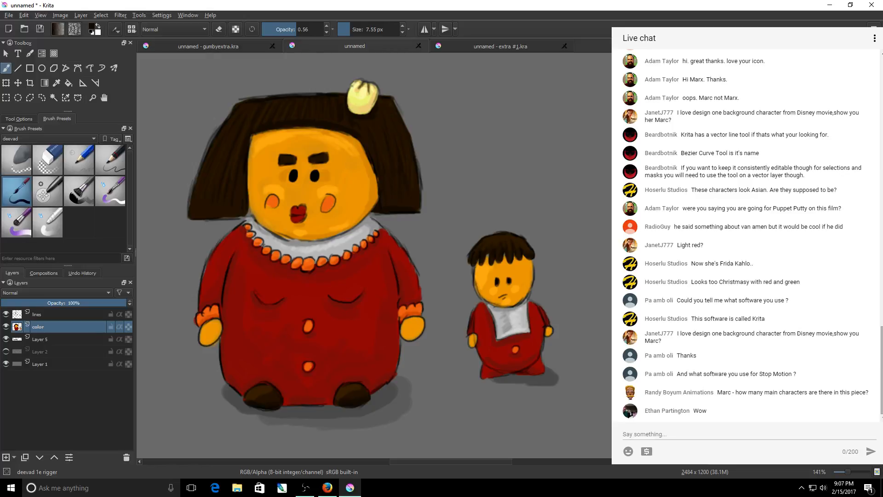
key("alt+Tab")
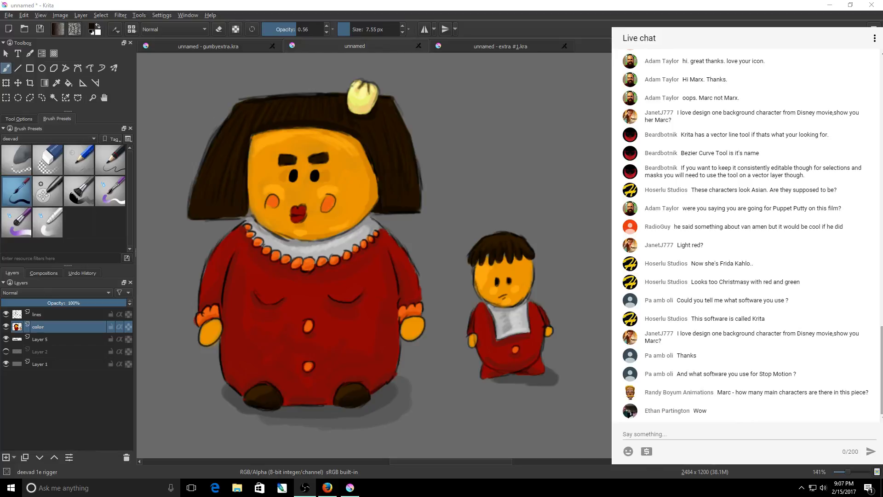